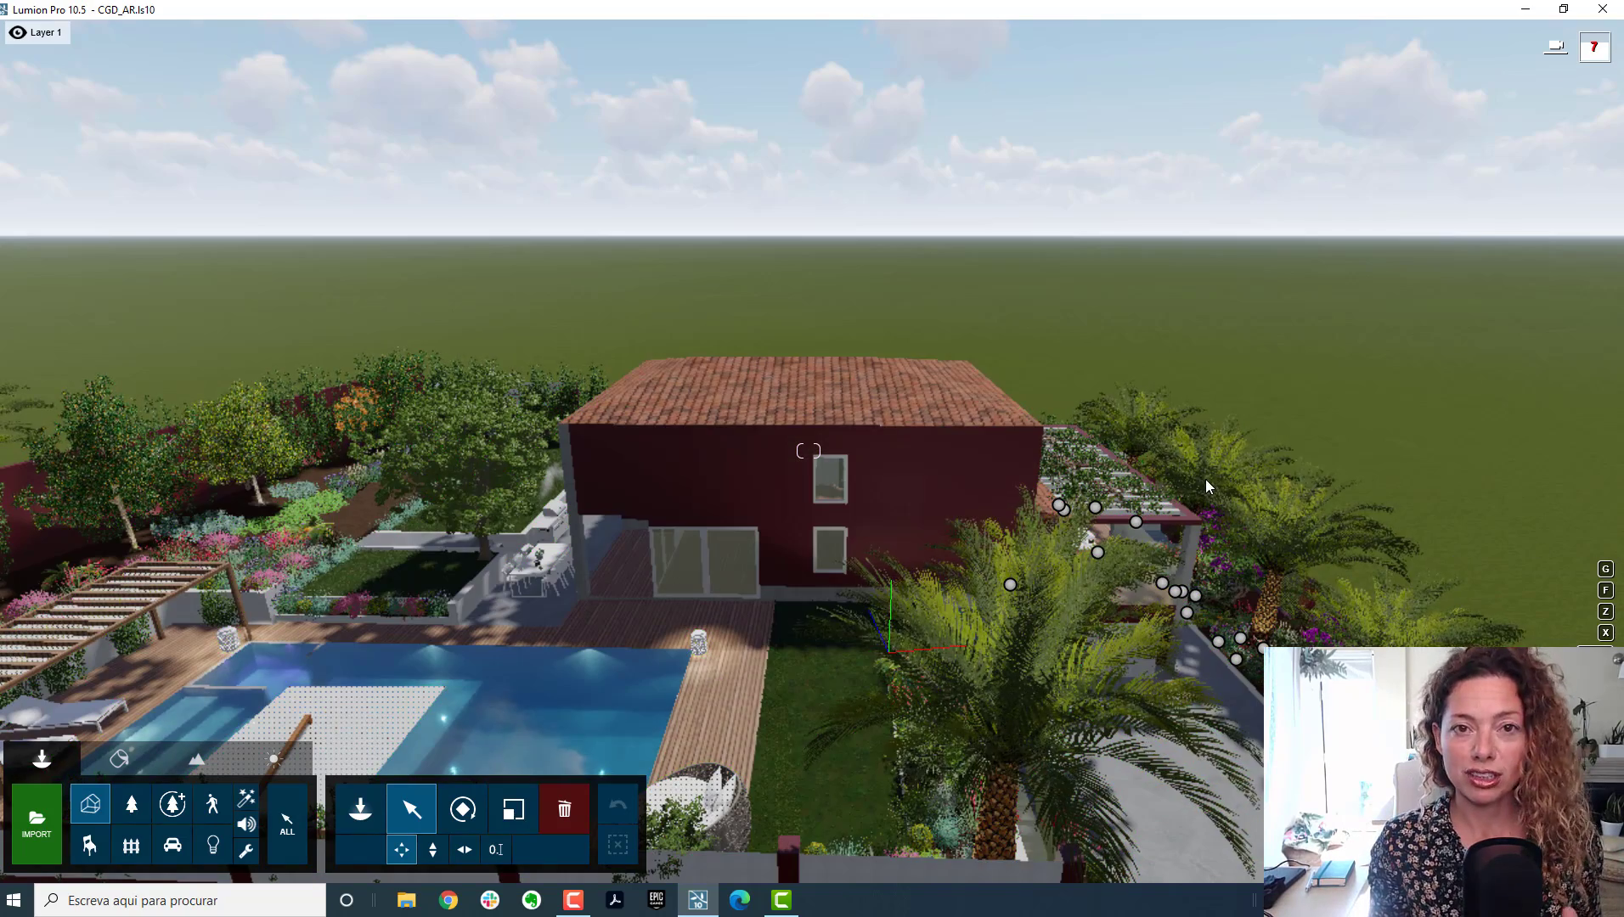
# Step: Examine the house facade, pool and surrounding garden from several distances and heights
pyautogui.scroll(-1, 815, 564)
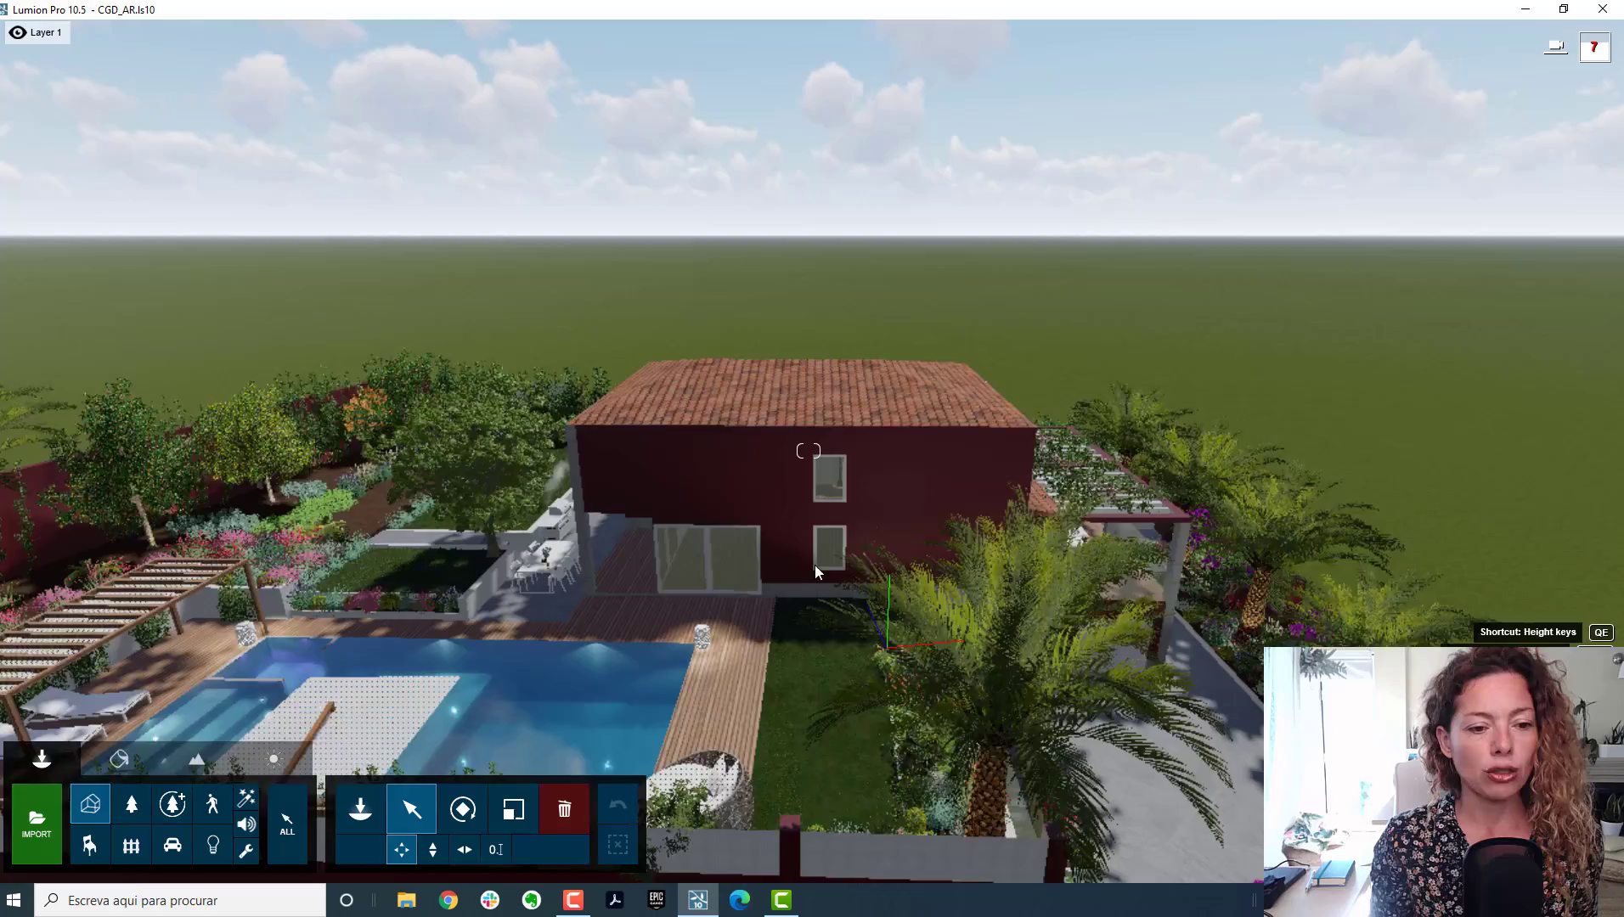
pyautogui.press('s')
pyautogui.moveTo(764, 627); pyautogui.dragTo(687, 687, button='right')
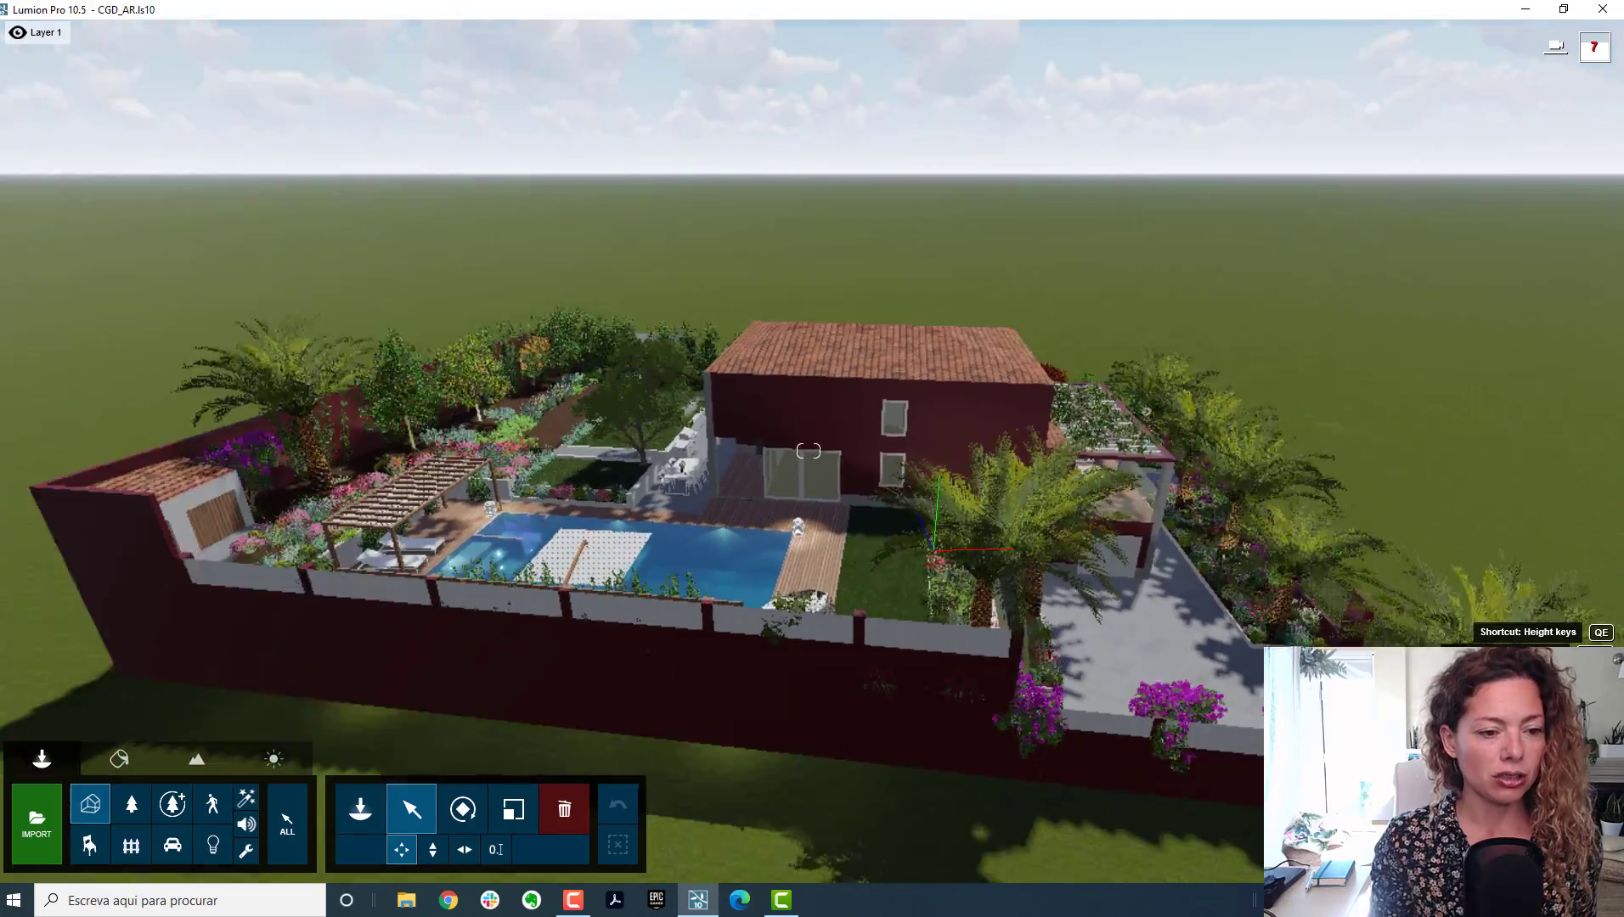
pyautogui.scroll(5, 807, 451)
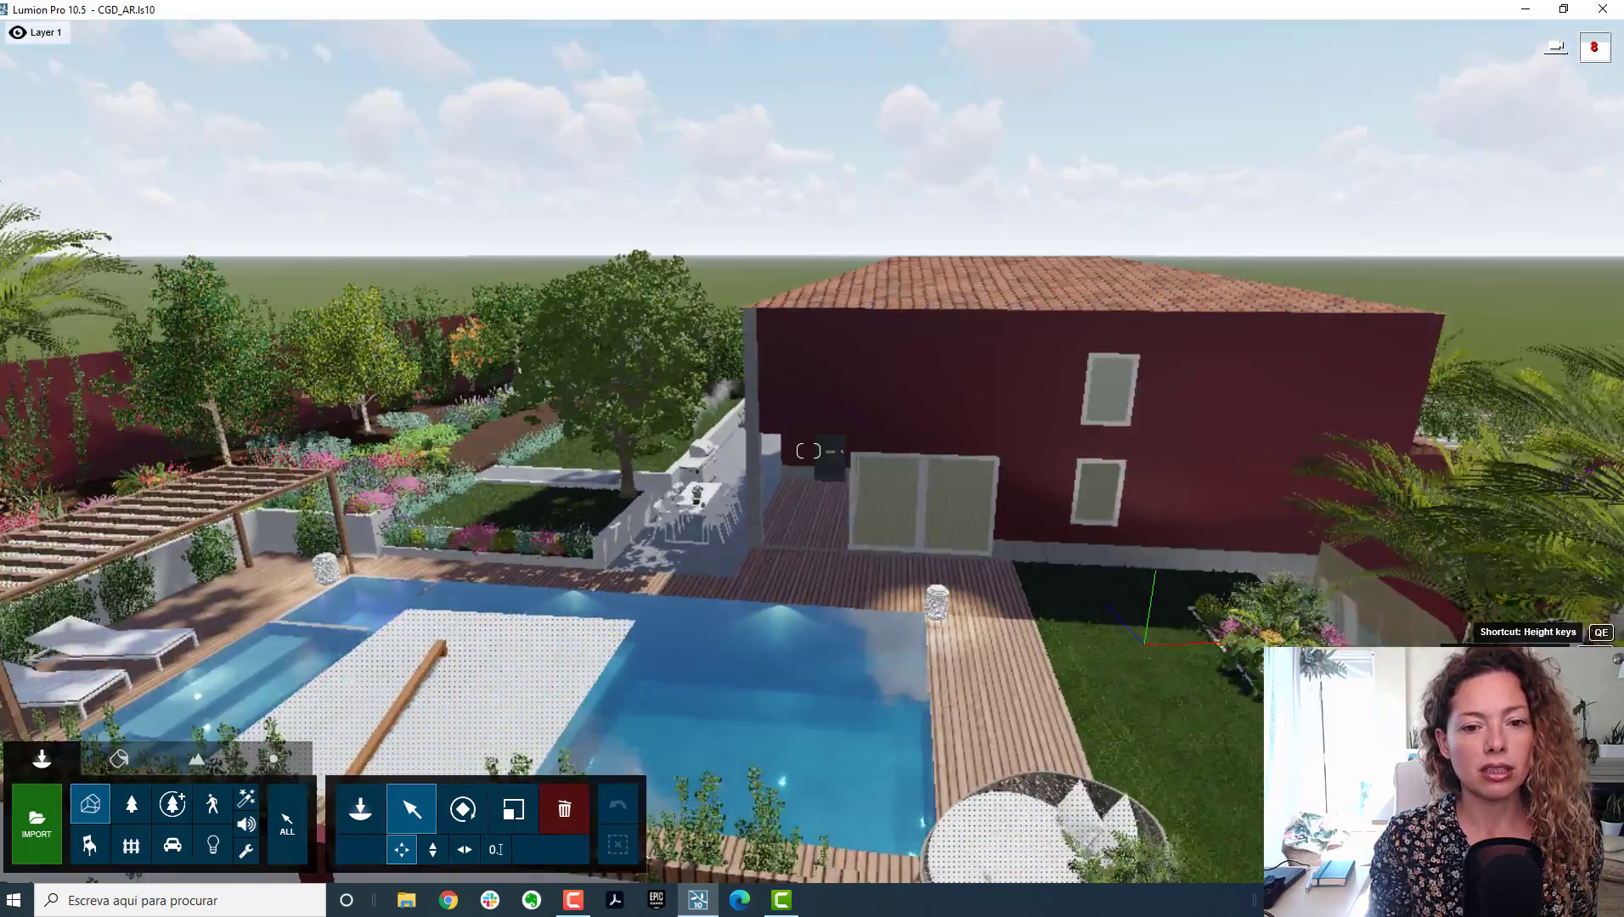
pyautogui.scroll(4, 808, 451)
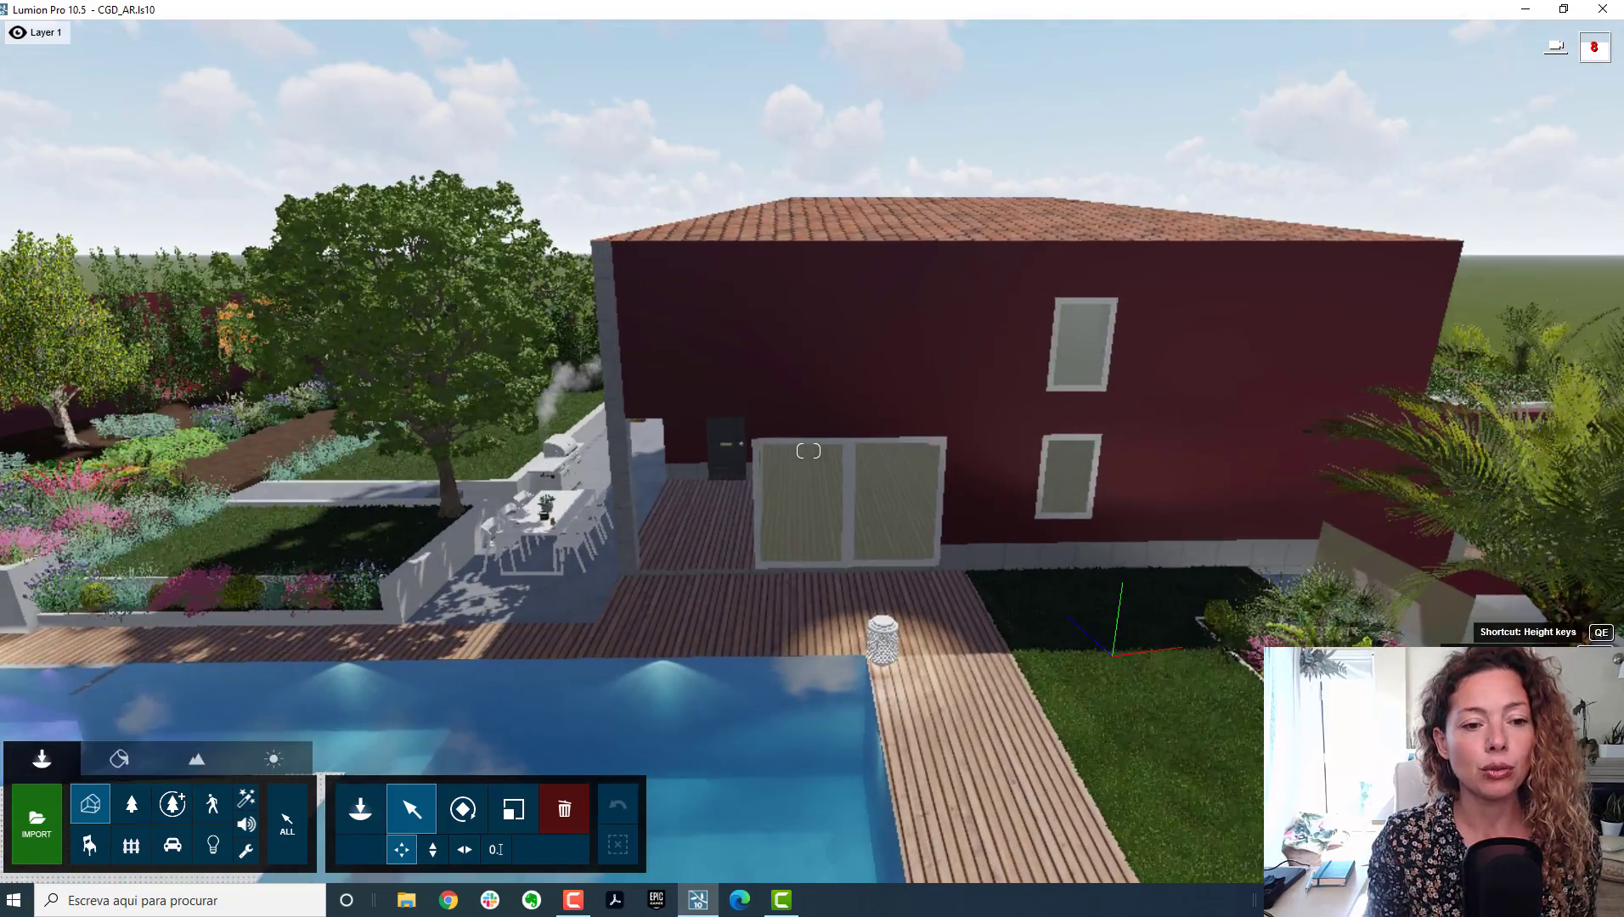
pyautogui.moveTo(808, 451); pyautogui.dragTo(763, 459, button='right')
pyautogui.hotkey('ctrl', 'a')
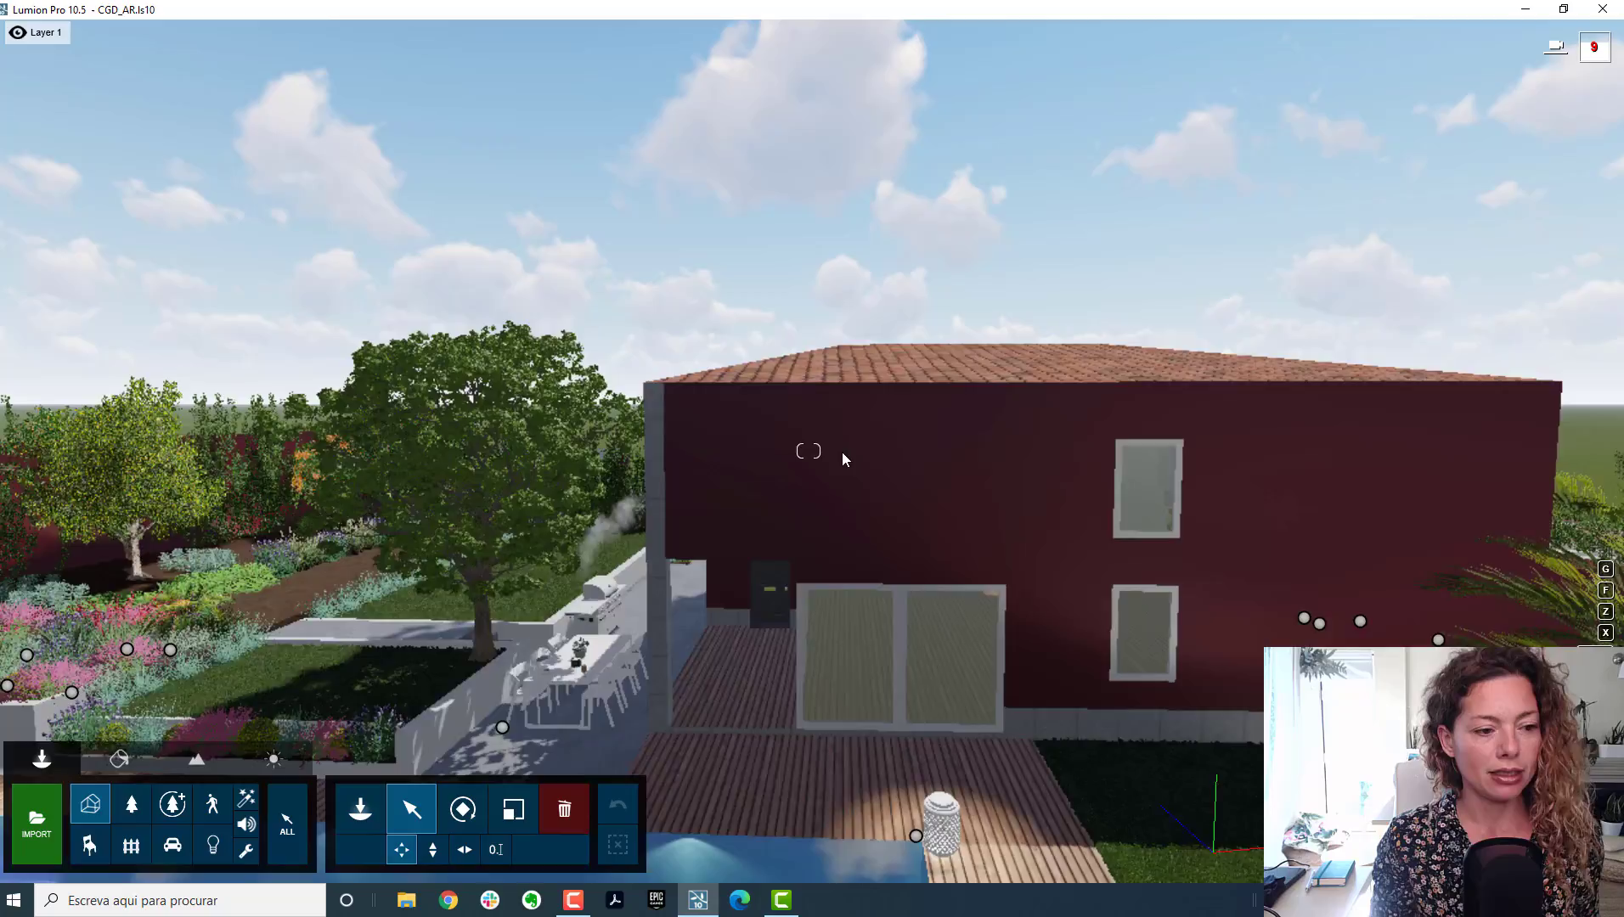
pyautogui.press('s')
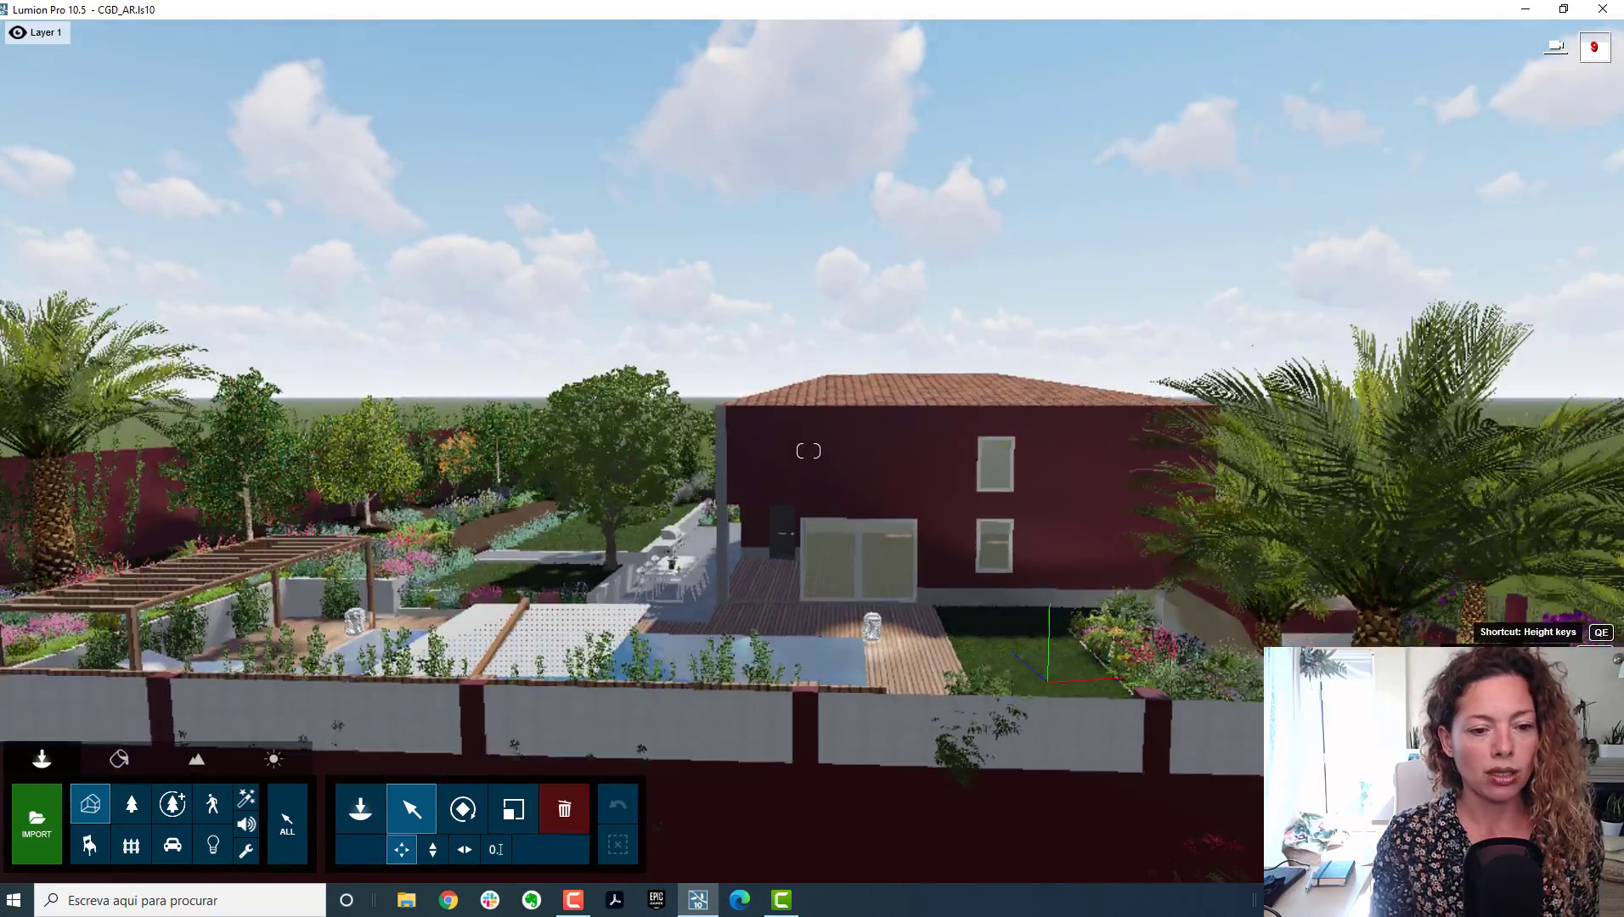
pyautogui.press('w')
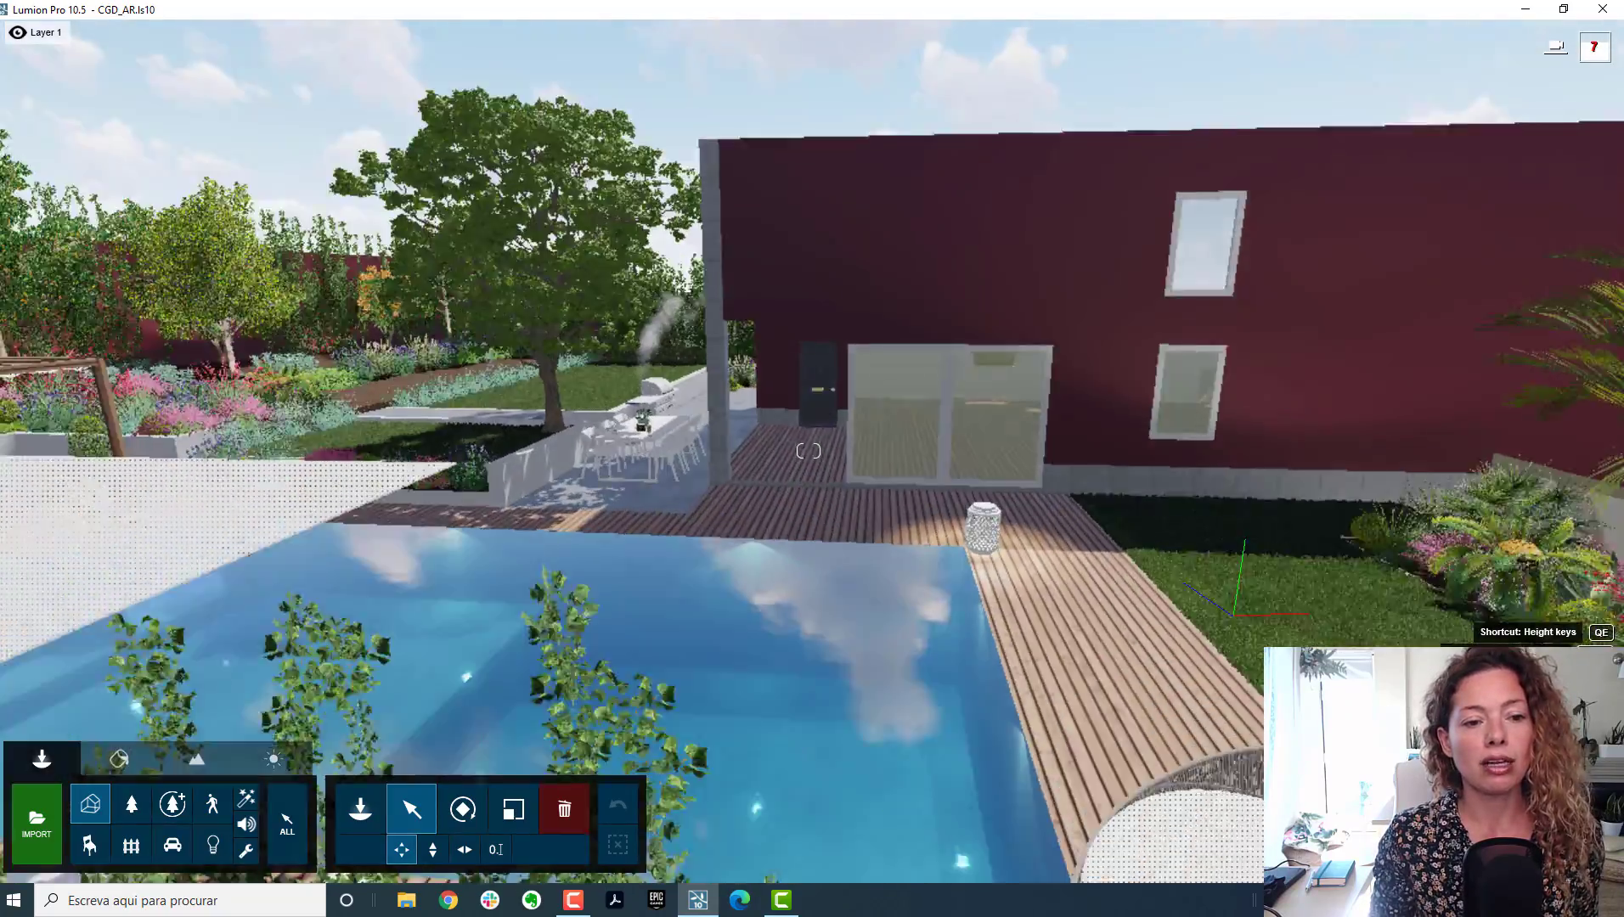
pyautogui.press('w')
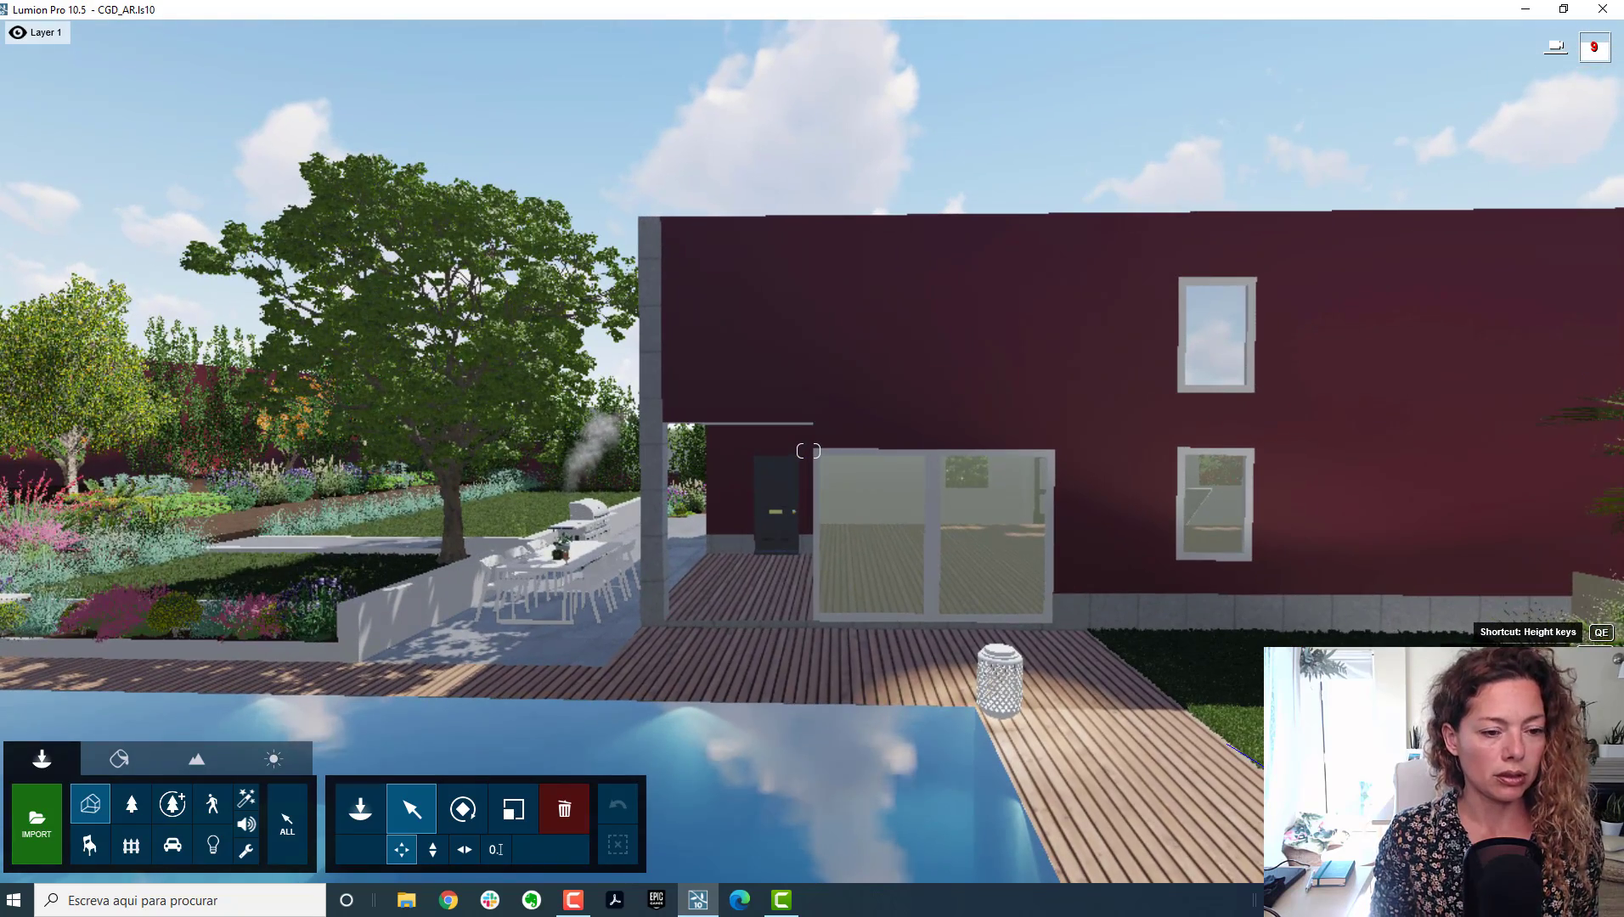
pyautogui.hotkey('ctrl', 'a')
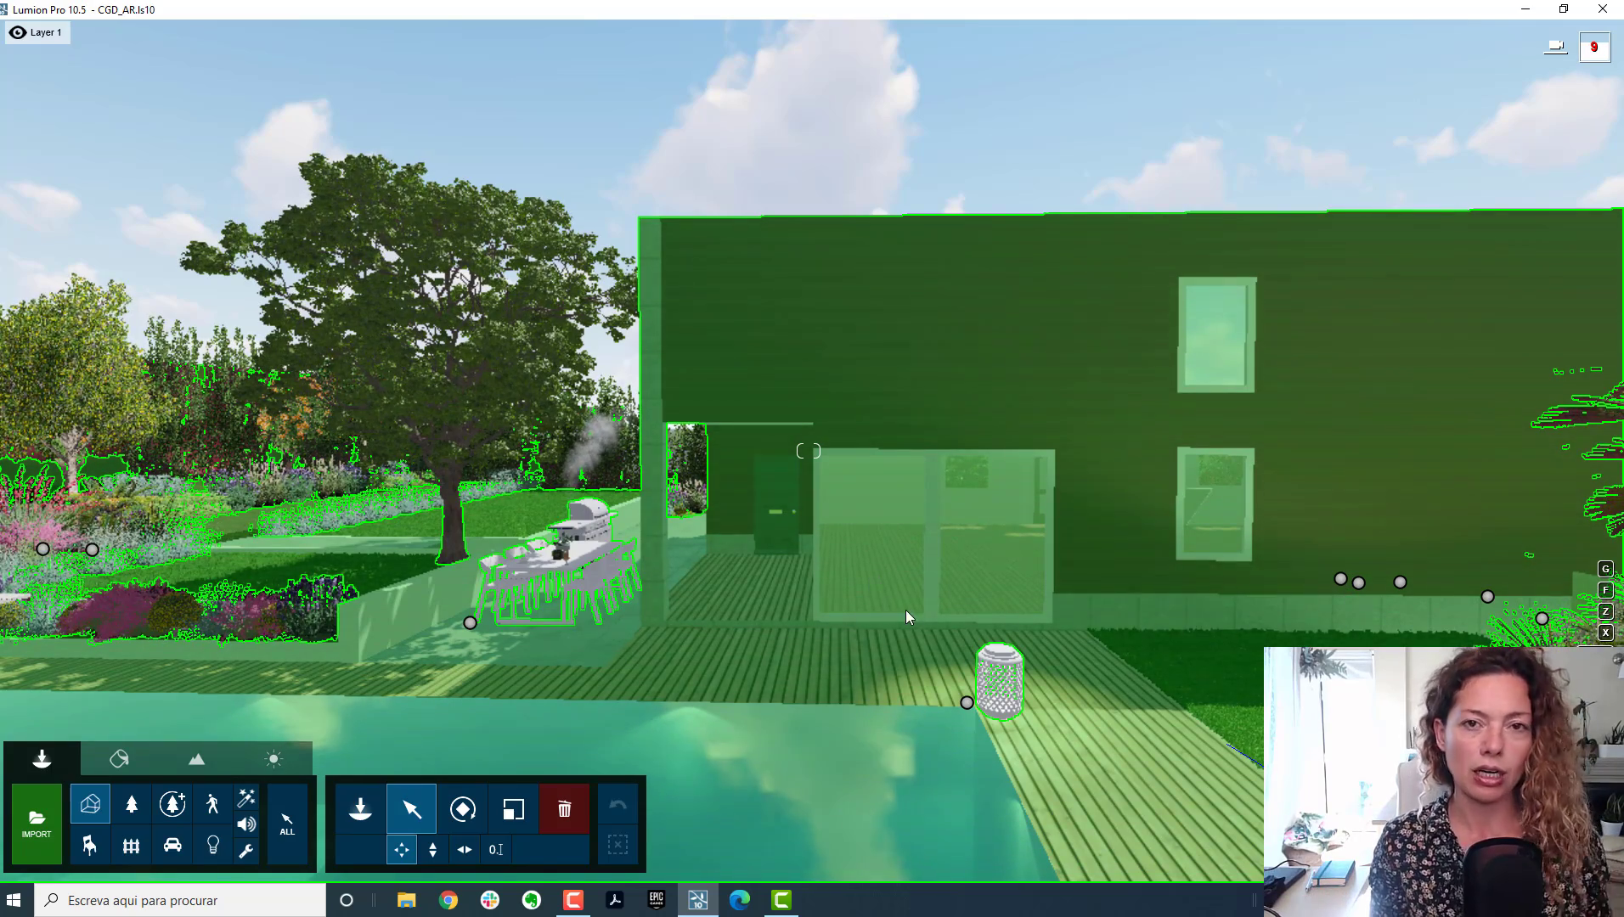
pyautogui.press('s')
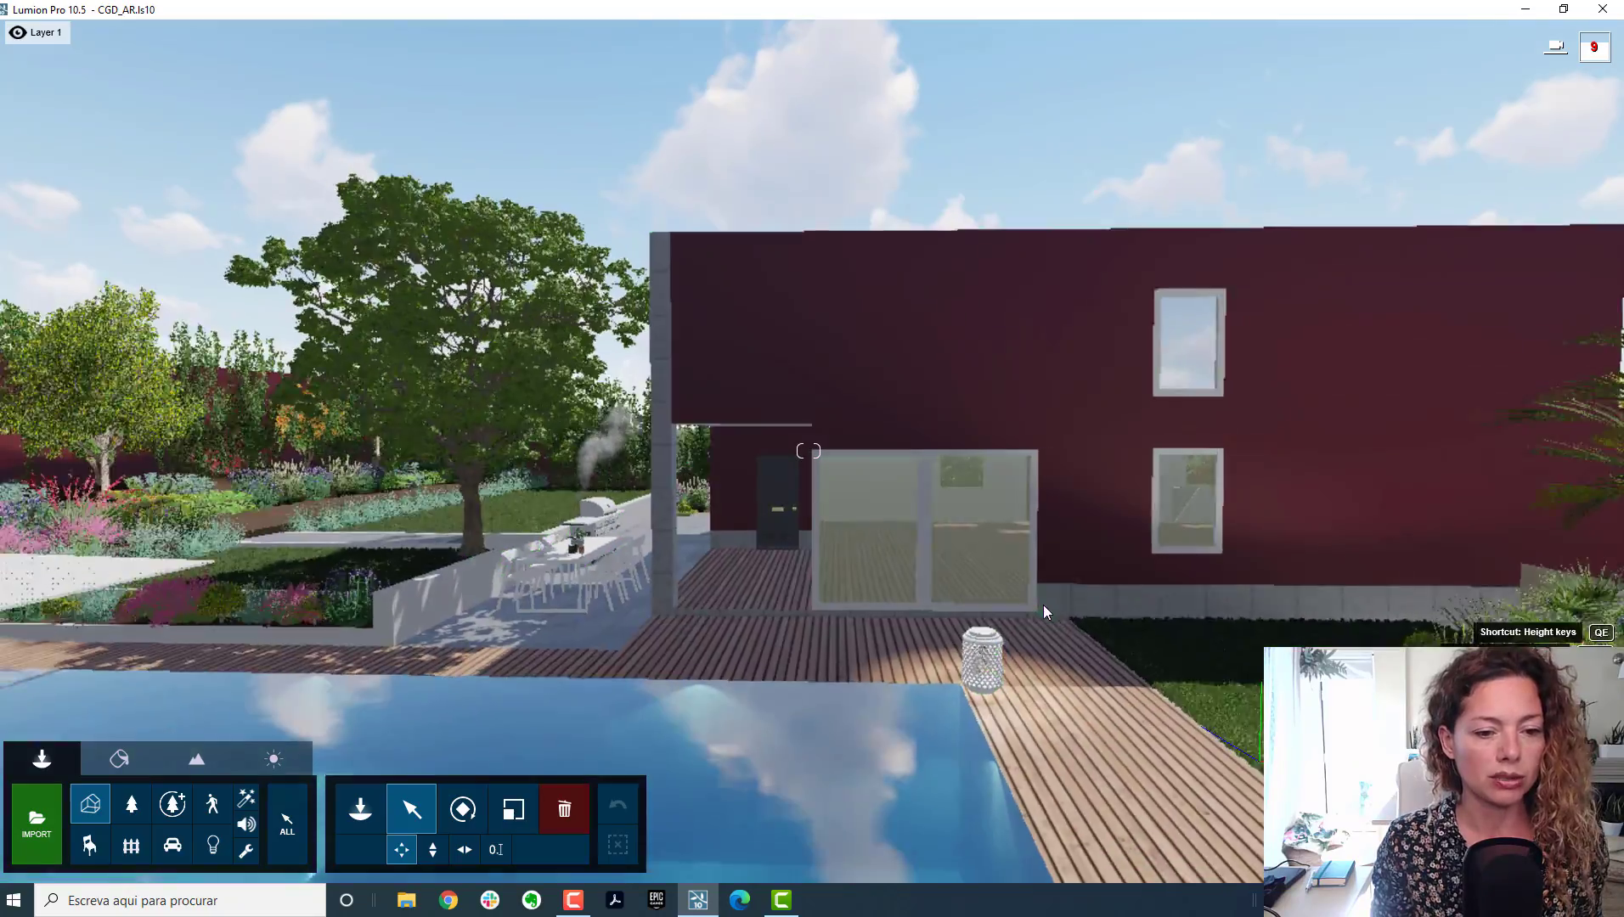
pyautogui.scroll(-5, 1043, 605)
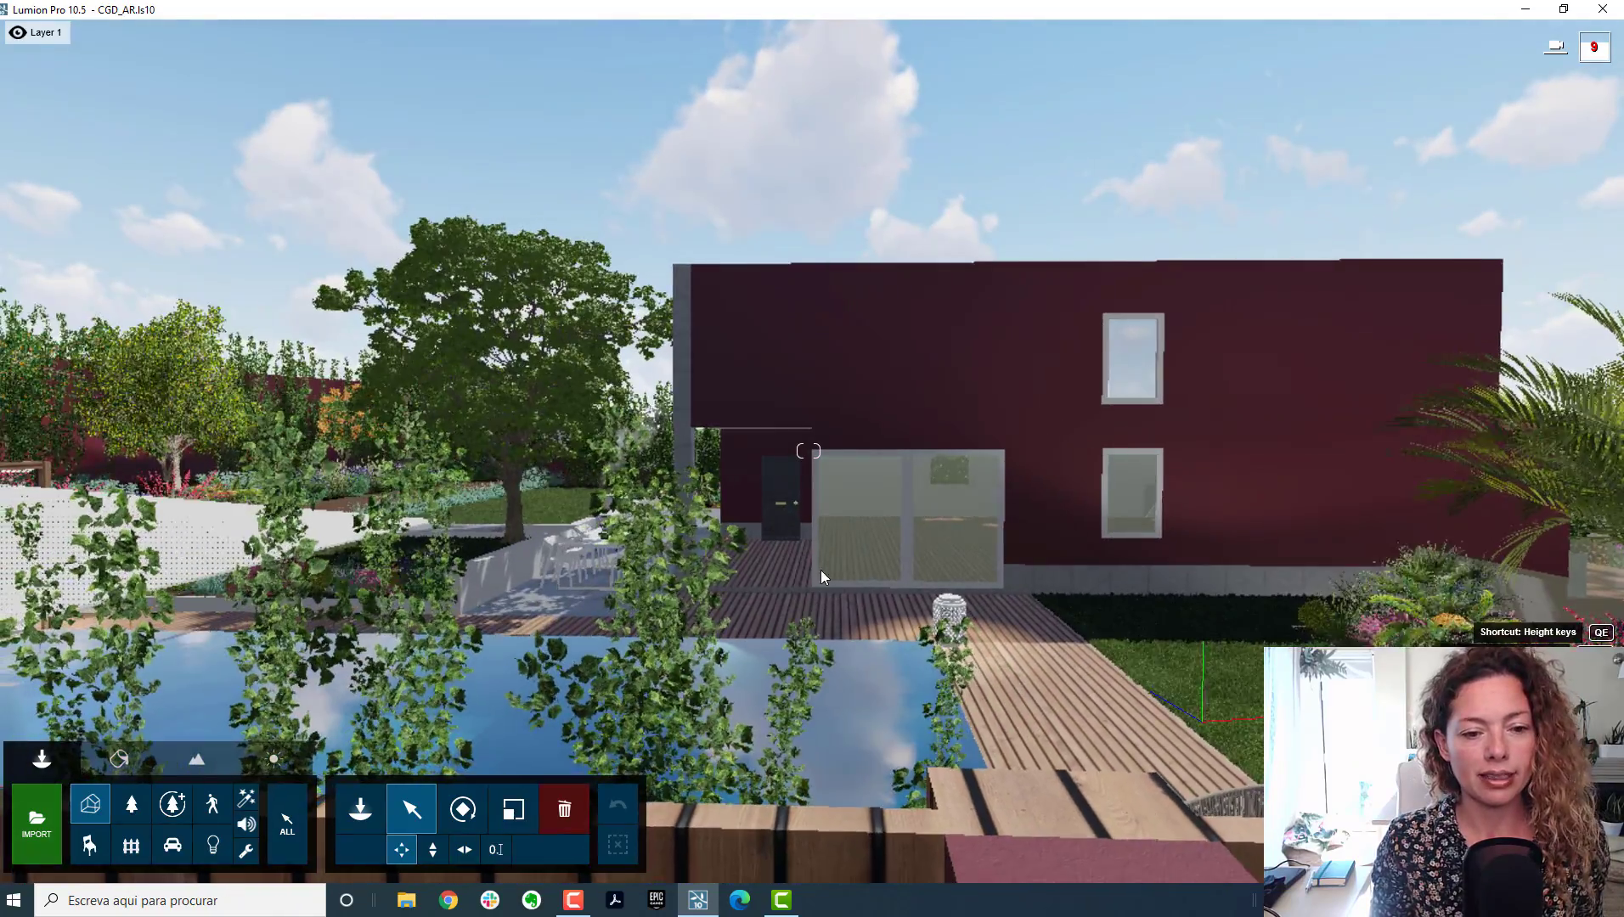
# Step: Place a Clip plane from the Utilities library in the scene in front of the house
pyautogui.moveTo(821, 578); pyautogui.dragTo(887, 874, button='right')
pyautogui.press('s')
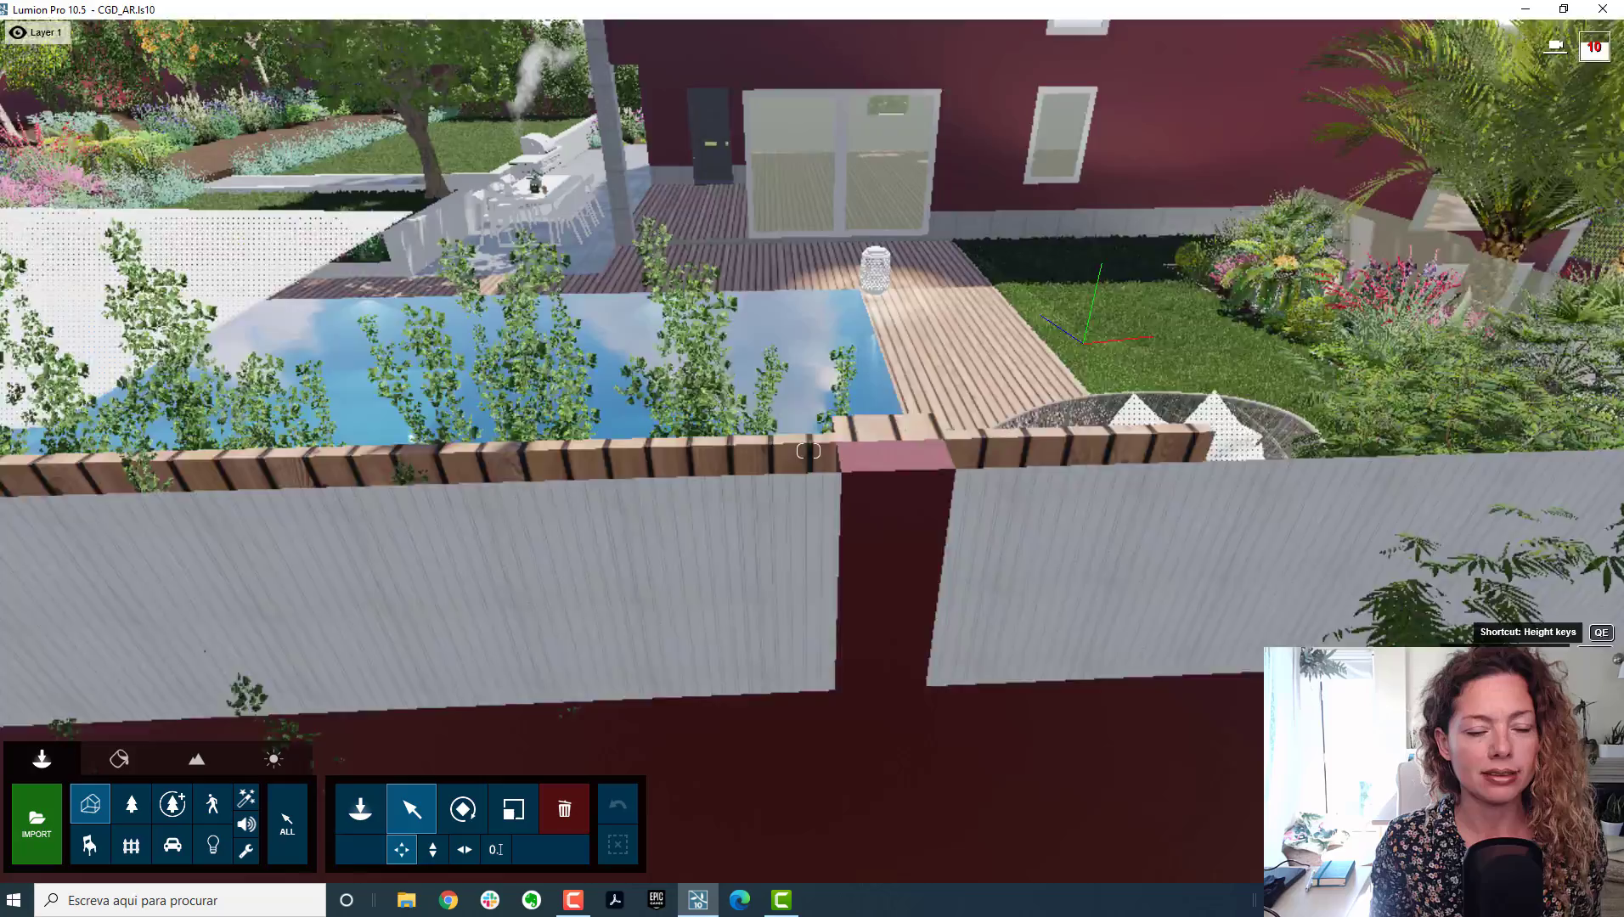
pyautogui.press('s')
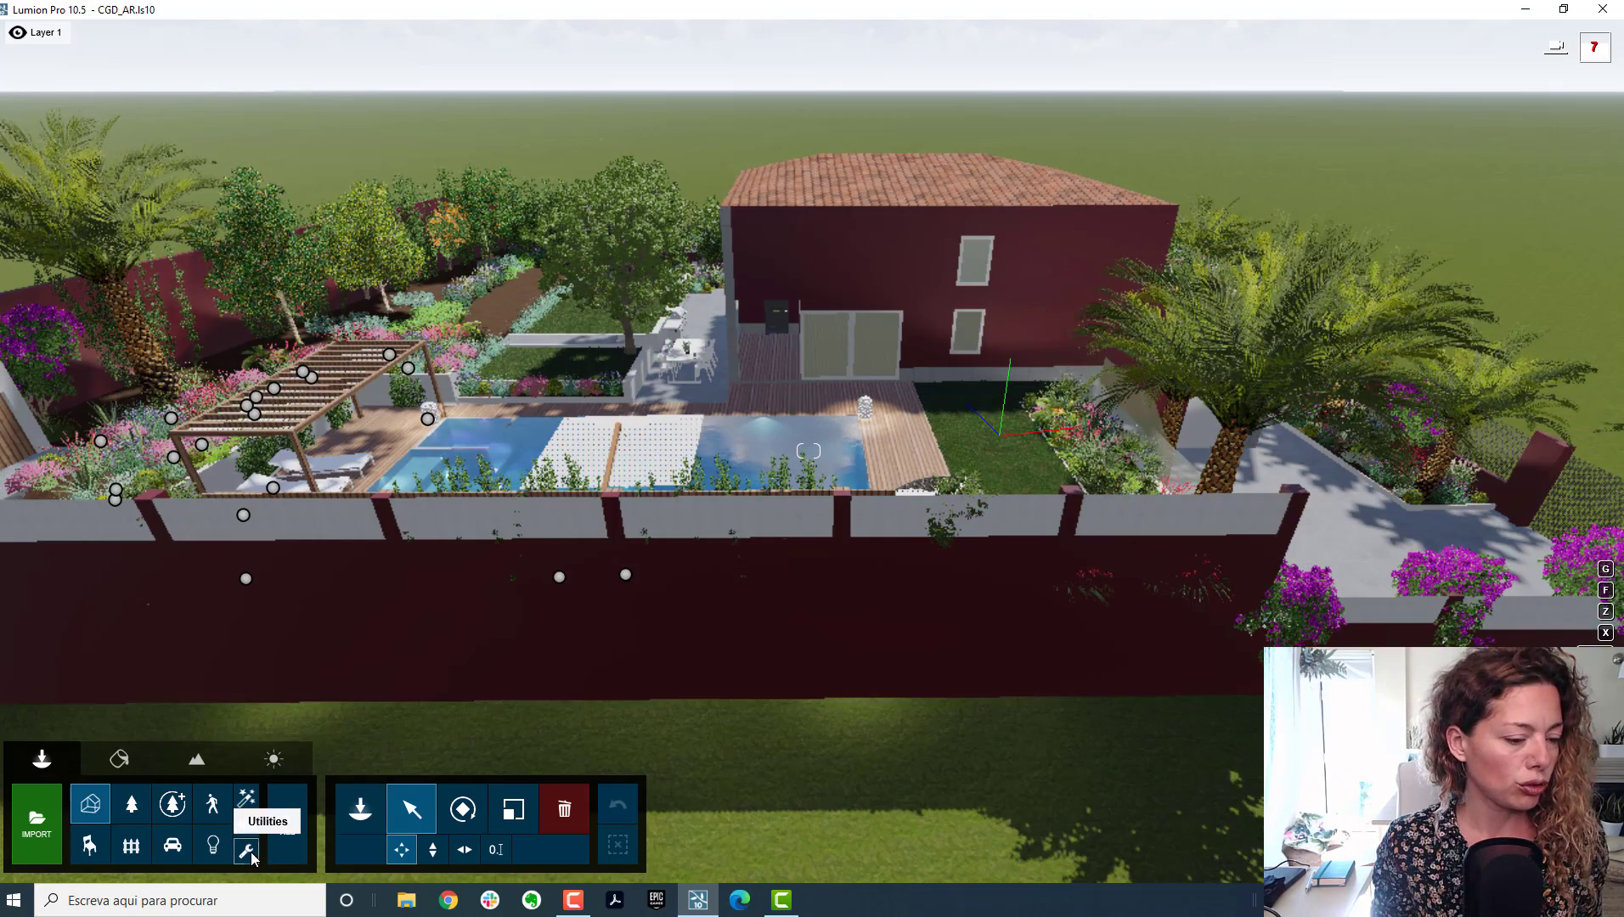
pyautogui.click(248, 851)
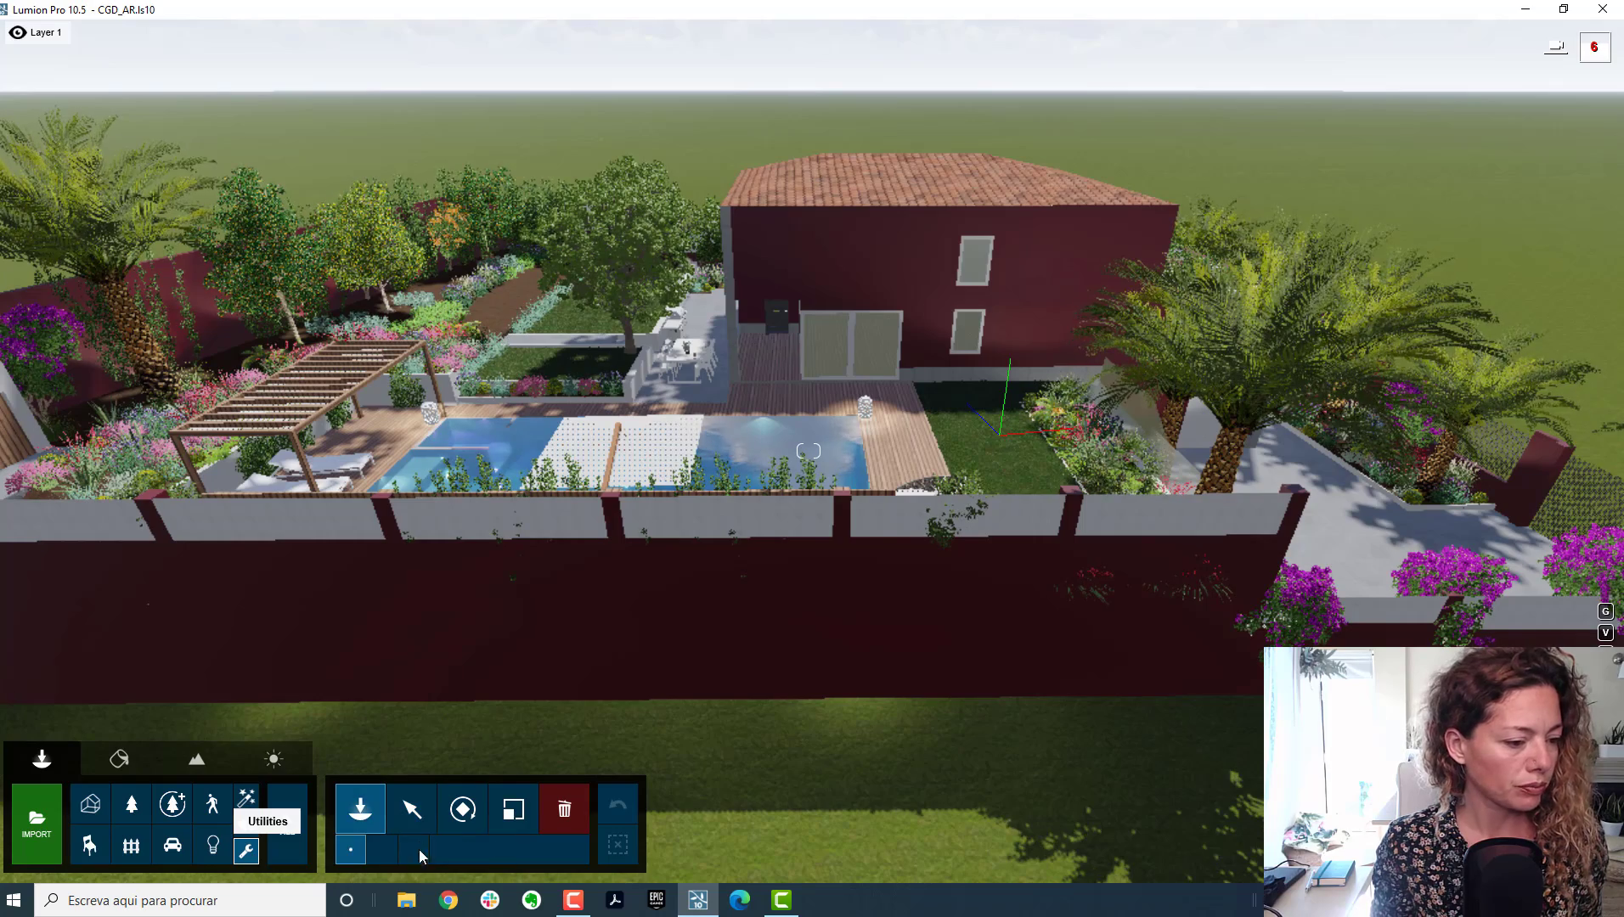
pyautogui.click(247, 852)
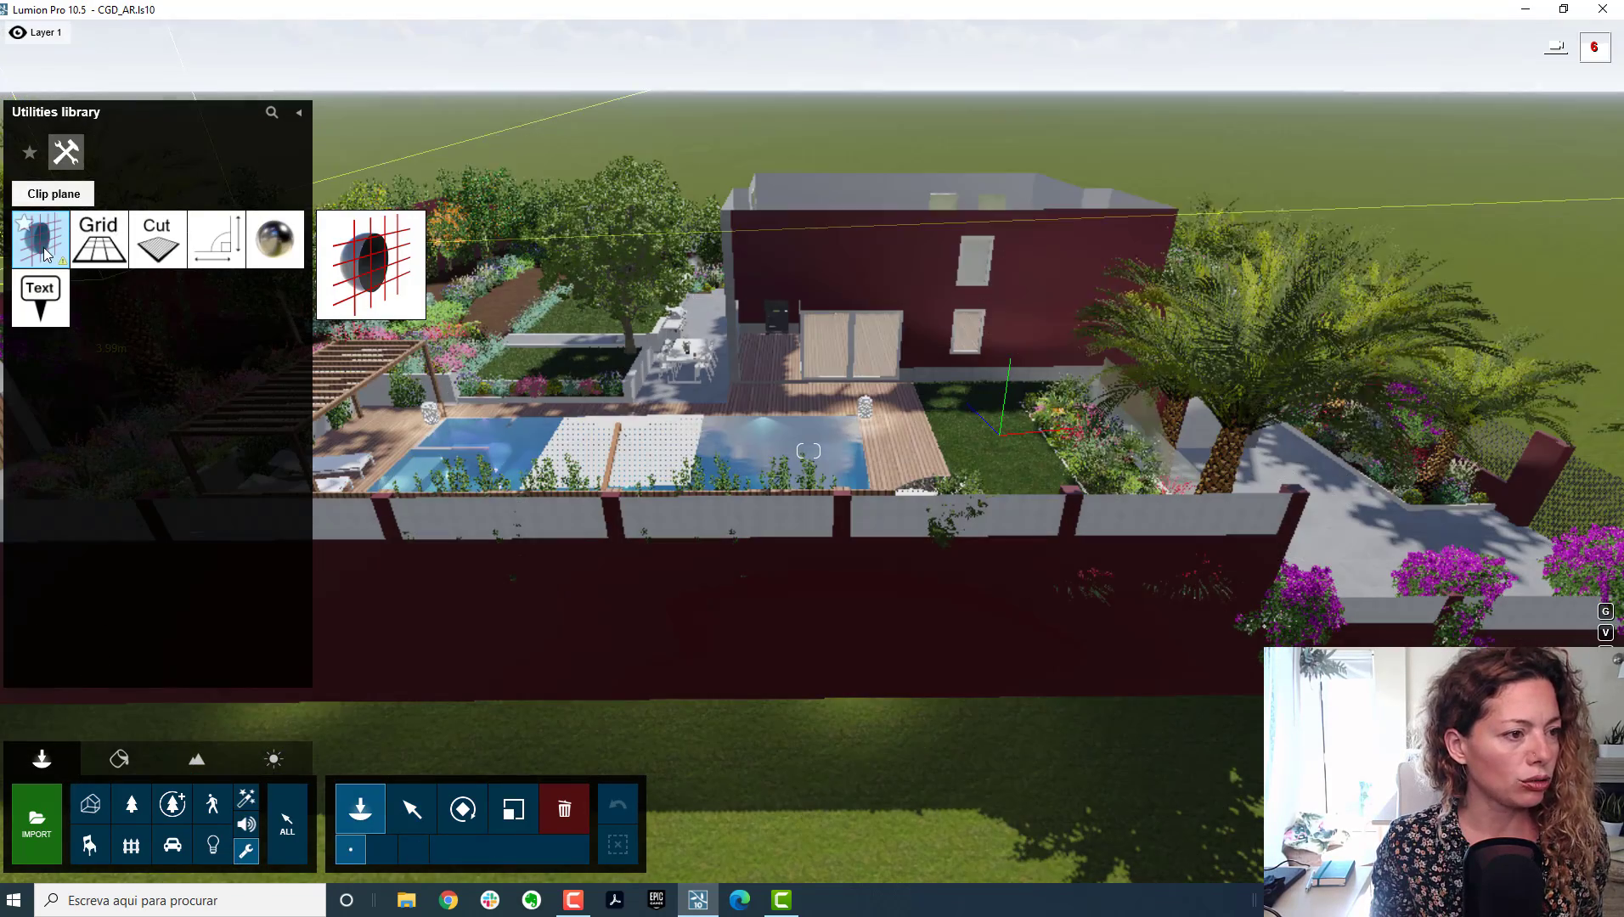
pyautogui.click(43, 247)
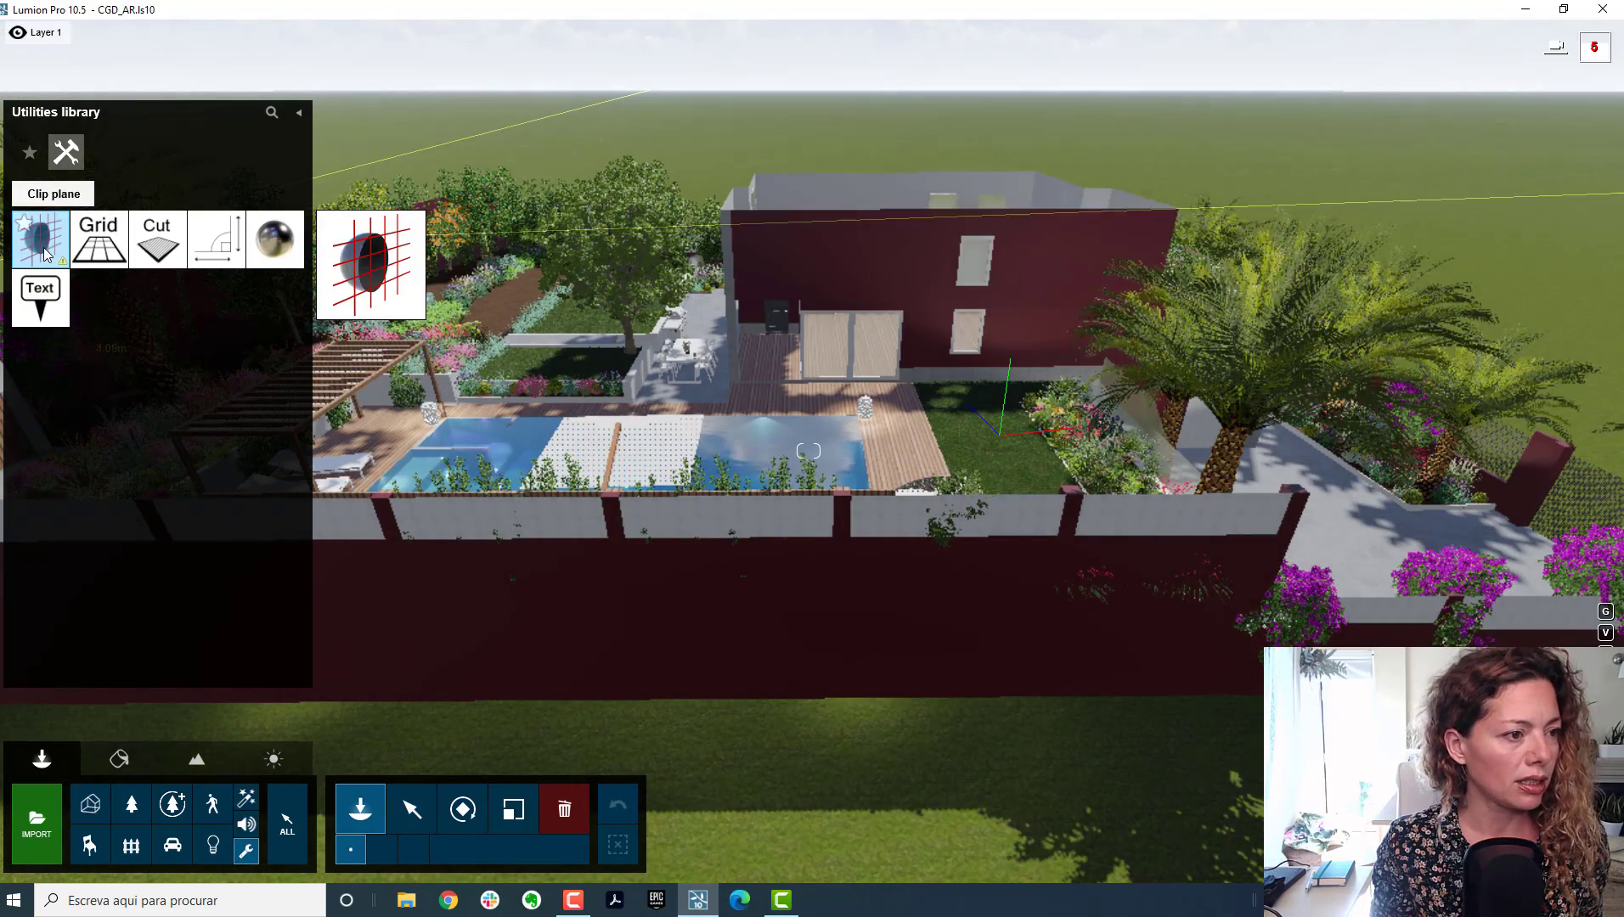
pyautogui.click(923, 584)
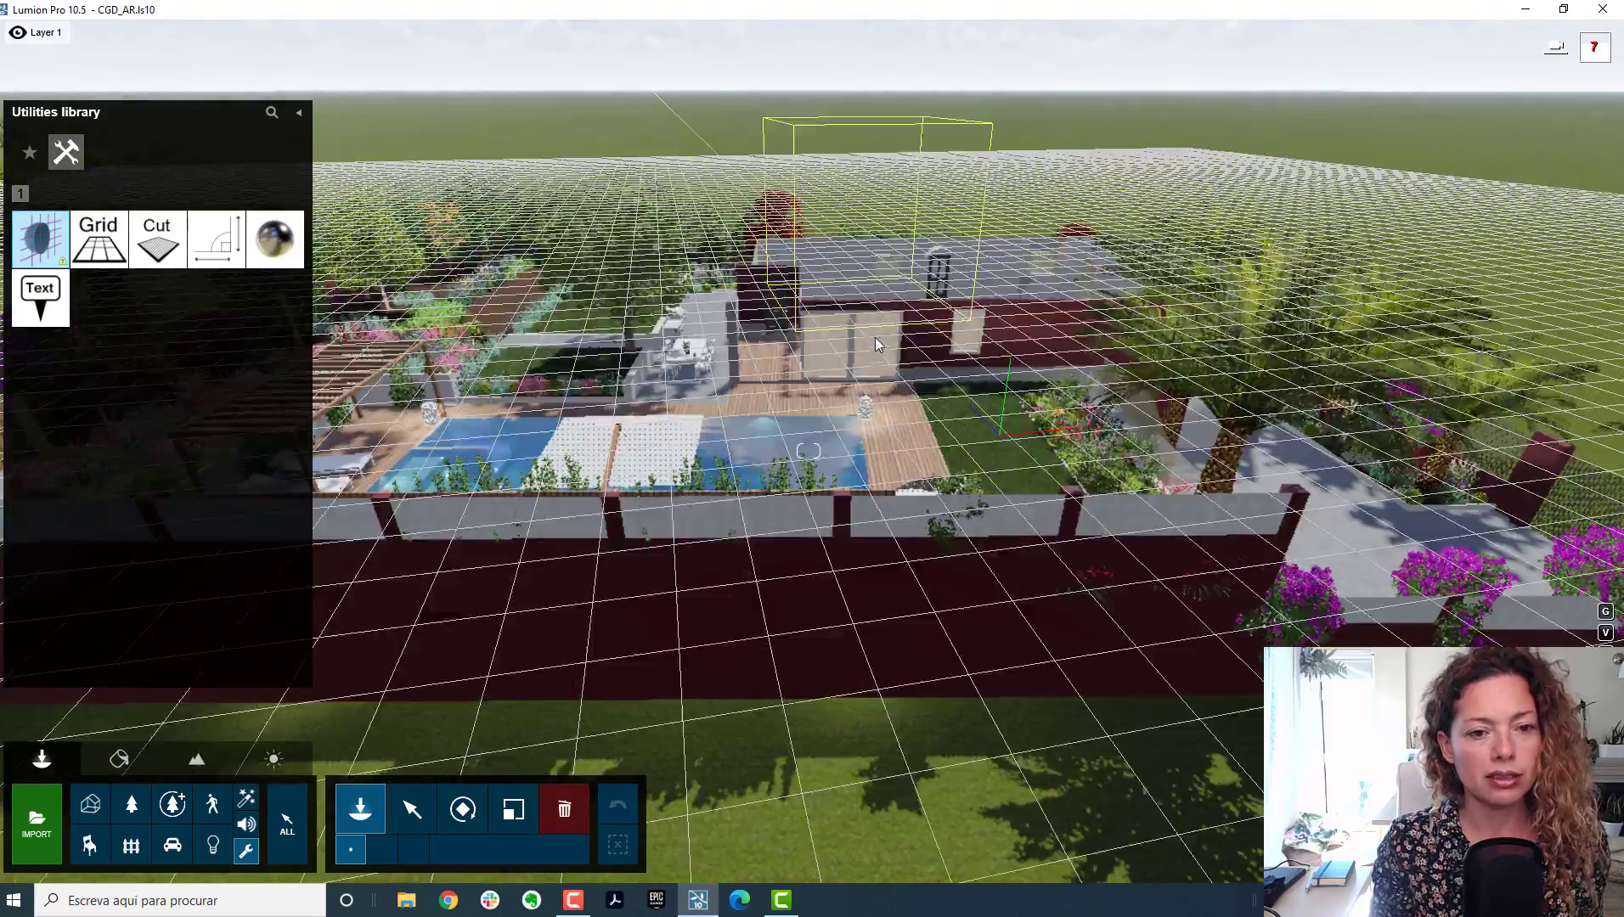
# Step: From above, select the clip plane and move it about 9 m toward the house, to the pool corner nearest the lawn
pyautogui.moveTo(876, 354); pyautogui.dragTo(889, 128, button='right')
pyautogui.press('w')
pyautogui.moveTo(813, 452); pyautogui.dragTo(807, 564, button='right')
pyautogui.scroll(-3, 875, 334)
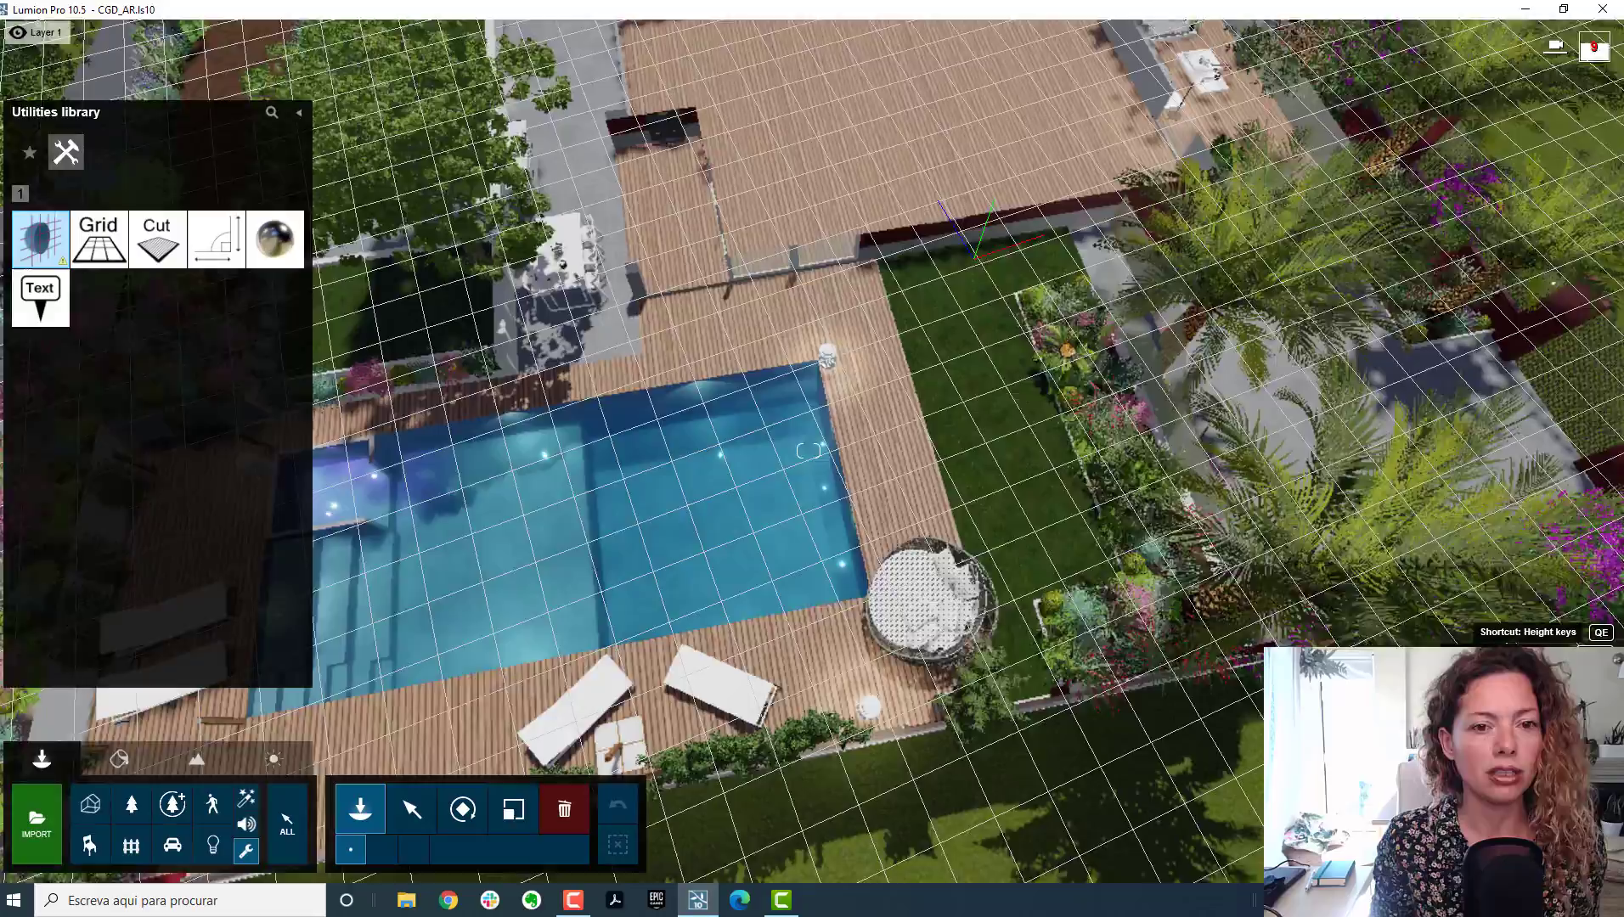
pyautogui.scroll(5, 866, 362)
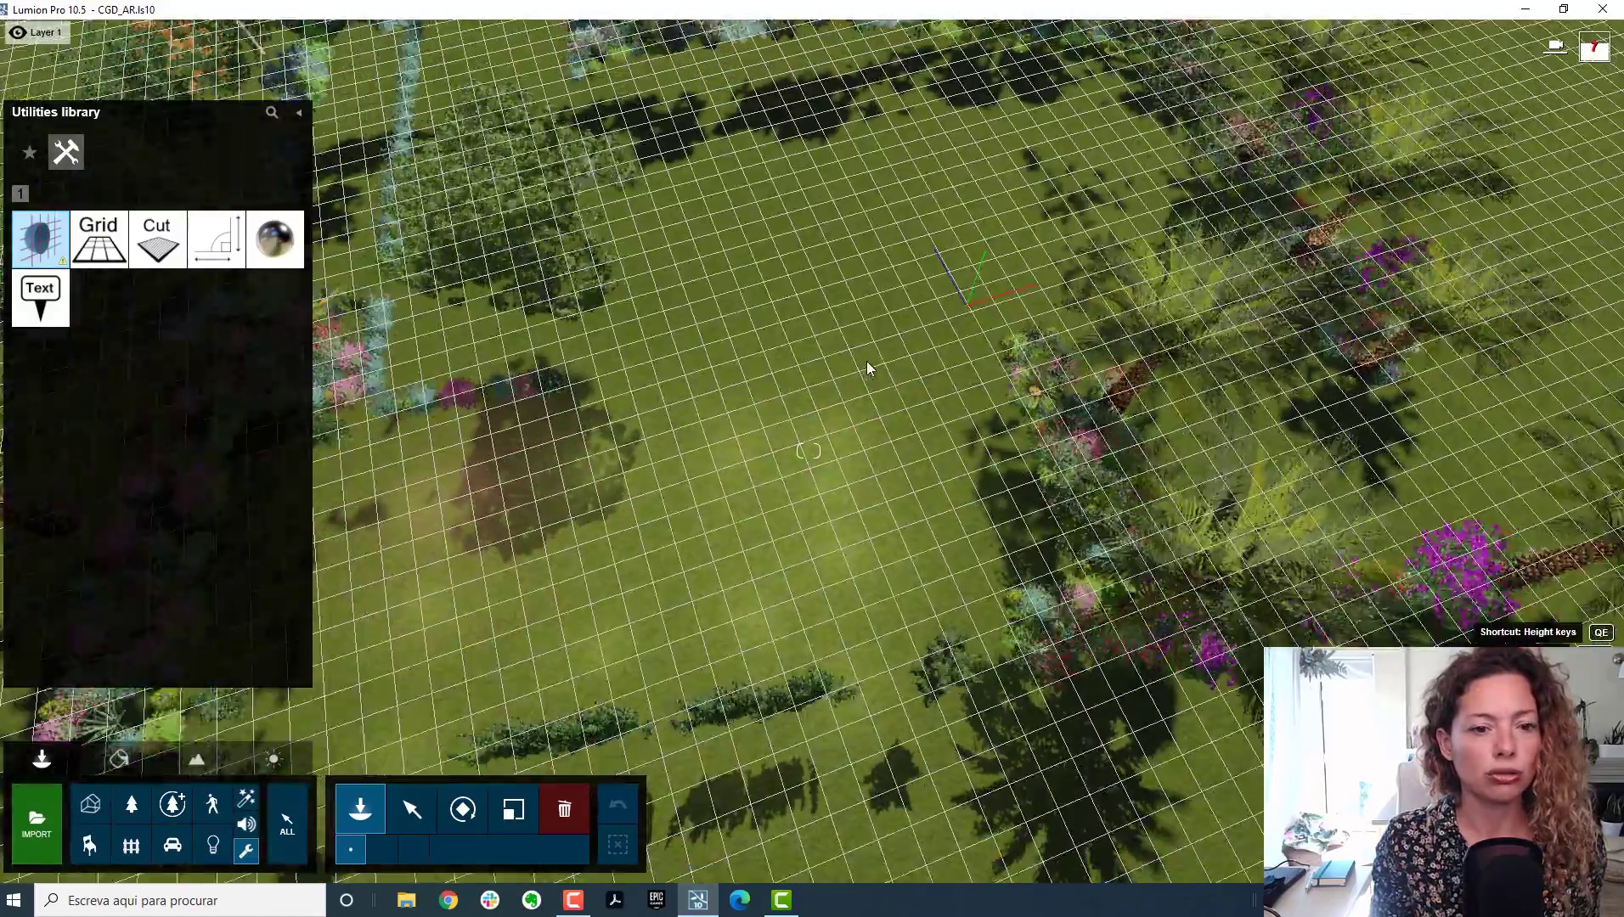
pyautogui.scroll(-2, 867, 416)
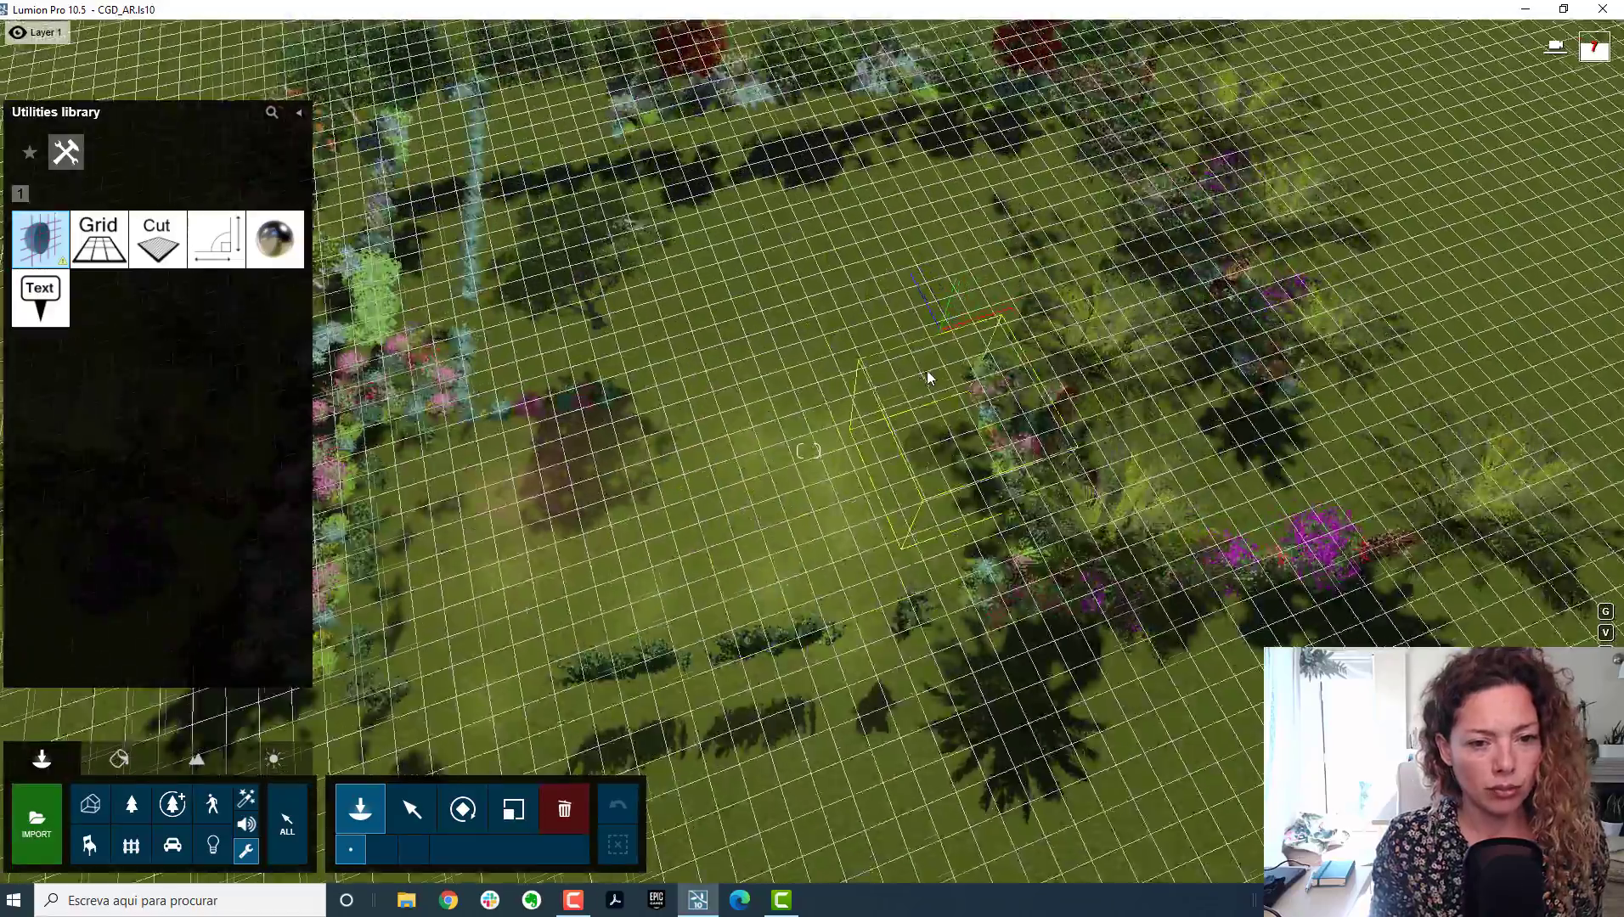
pyautogui.scroll(-1, 817, 718)
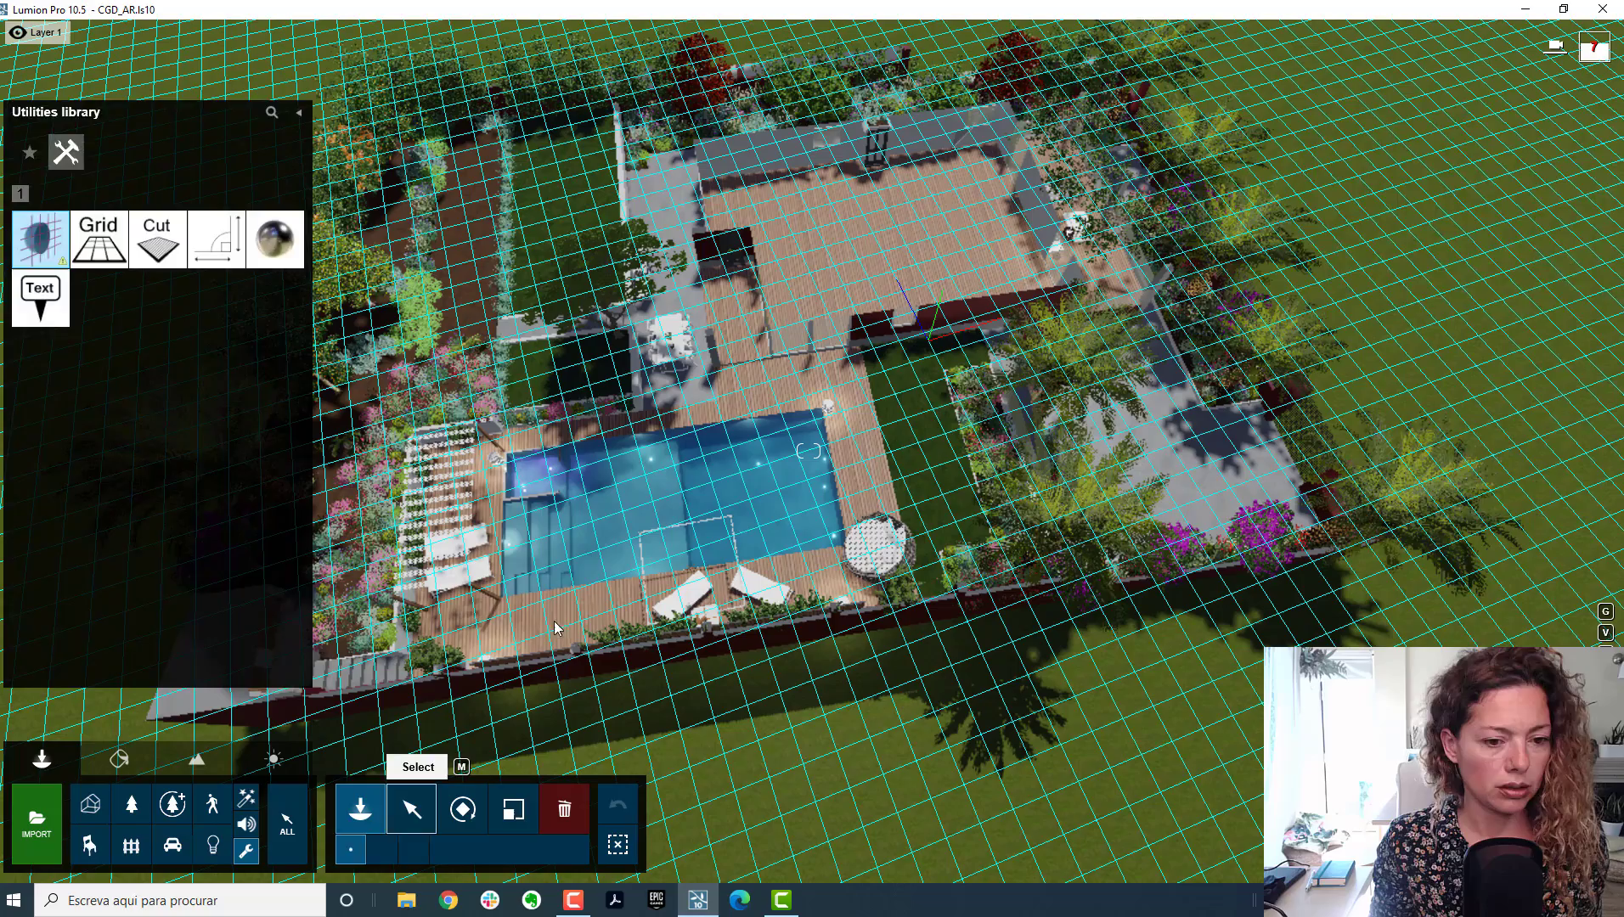
pyautogui.click(412, 808)
pyautogui.moveTo(790, 620)
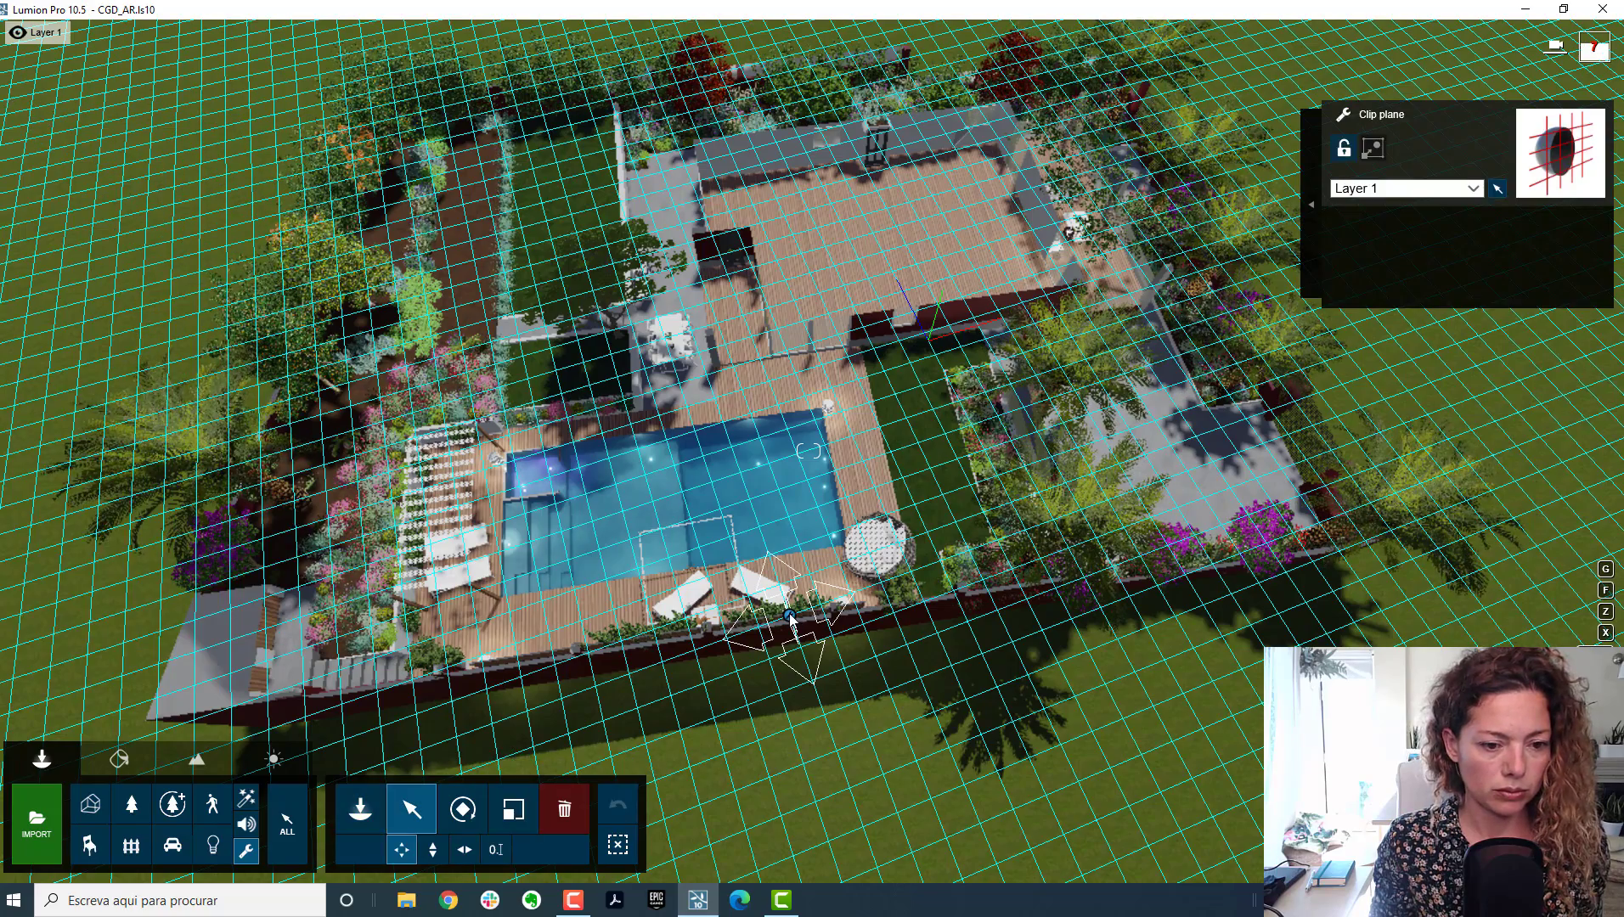
pyautogui.moveTo(790, 614); pyautogui.dragTo(845, 401)
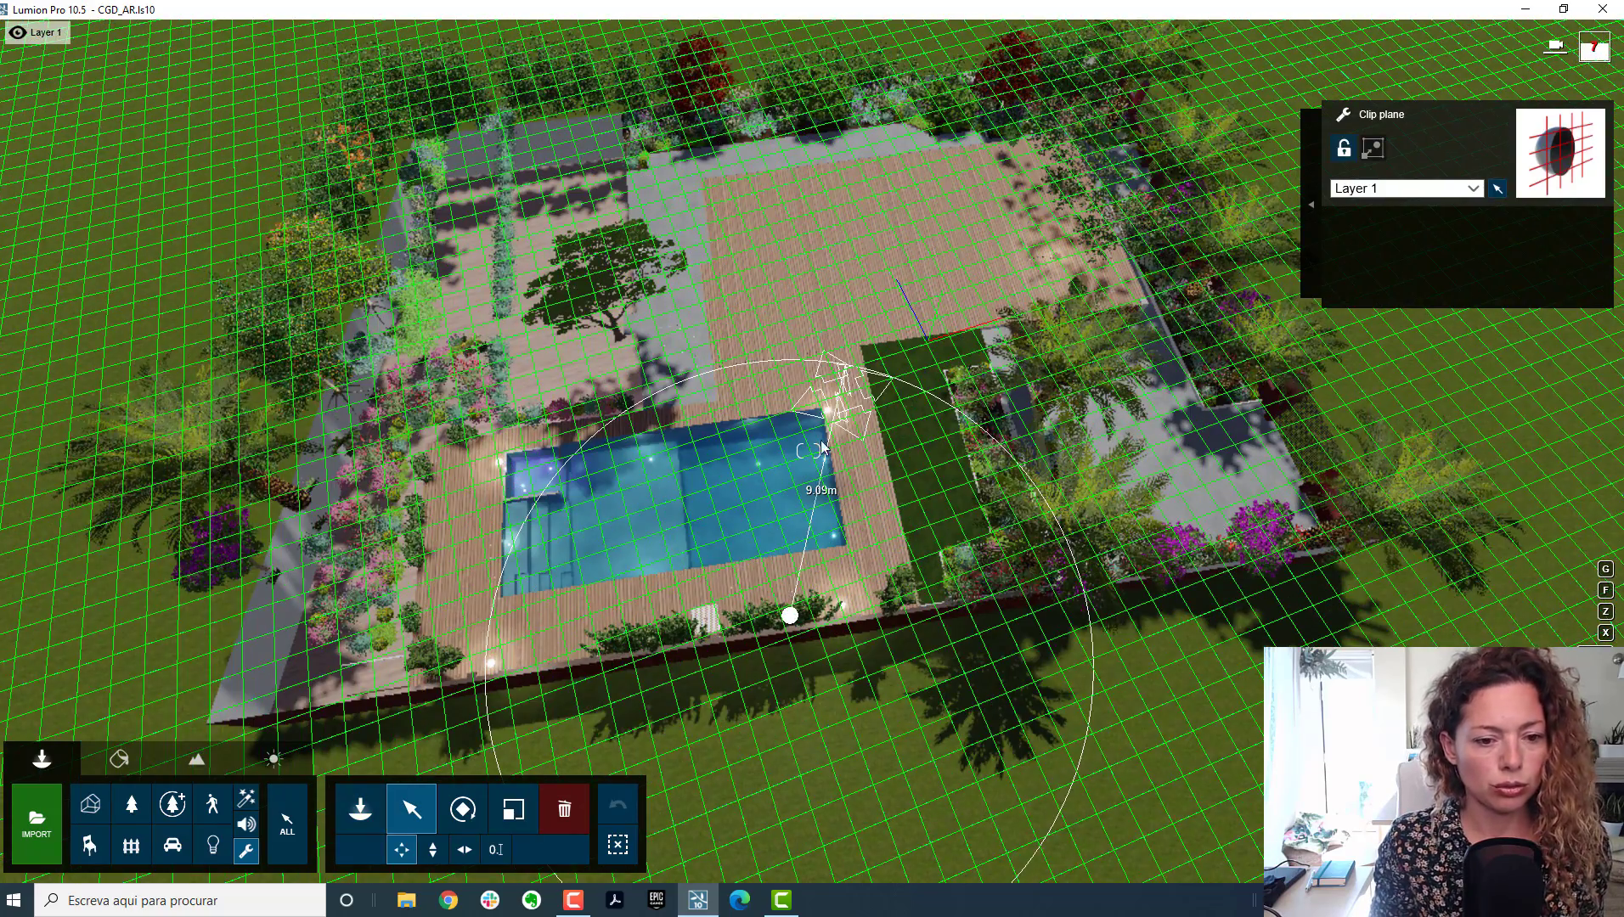
# Step: Rotate the clip plane and change its pitch so it stands vertically, parallel to the house's pool-side facade
pyautogui.click(463, 809)
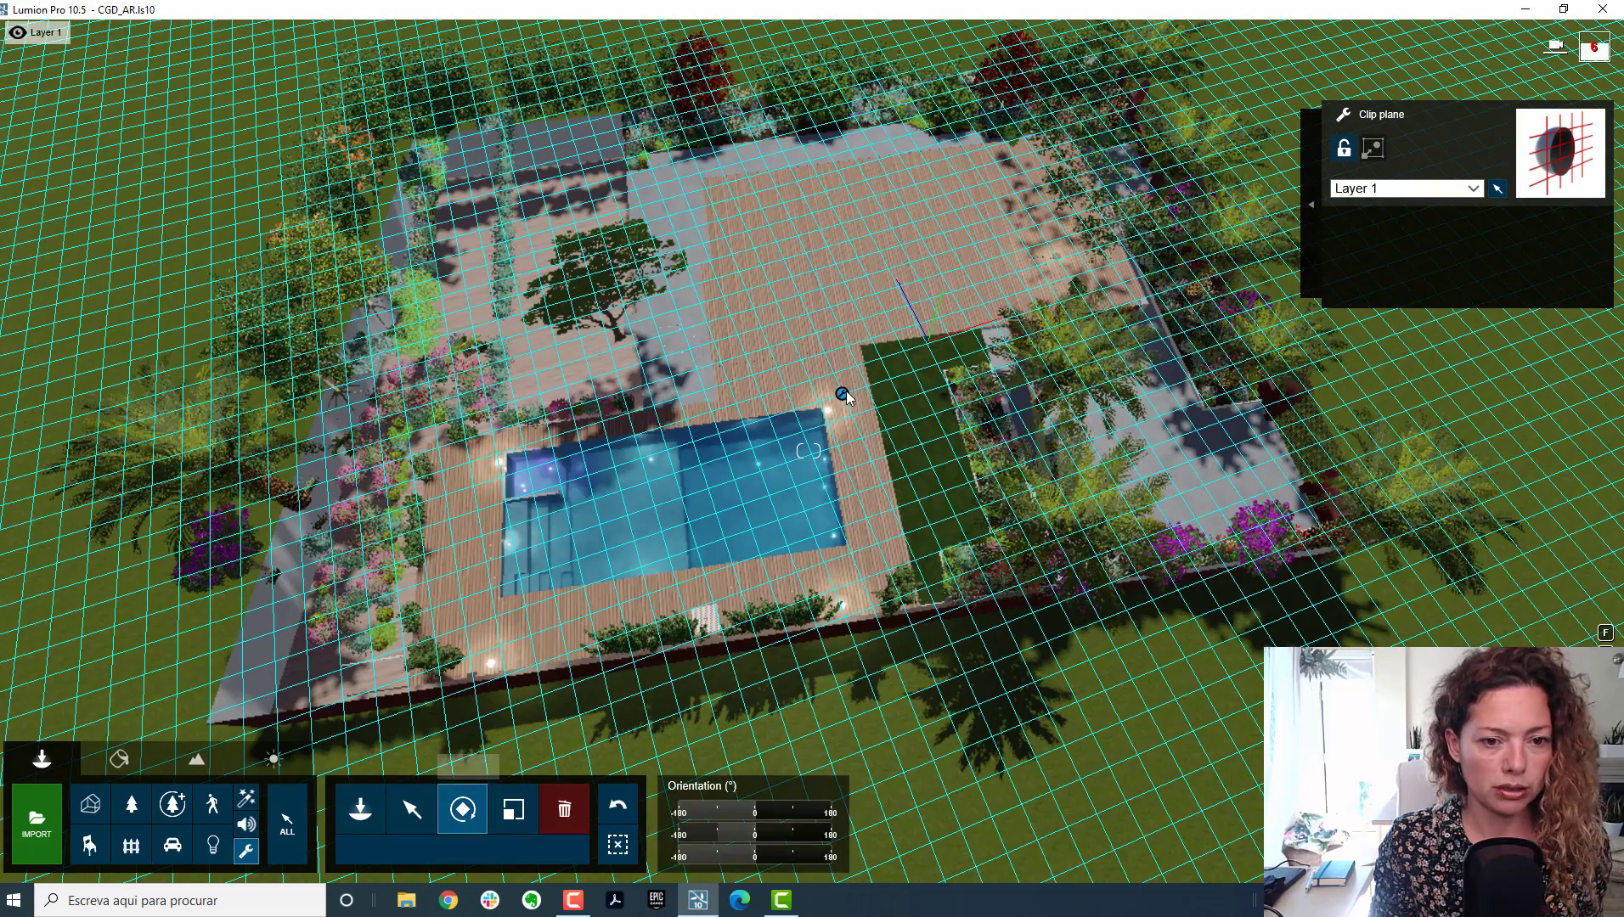
pyautogui.moveTo(863, 553); pyautogui.dragTo(878, 579)
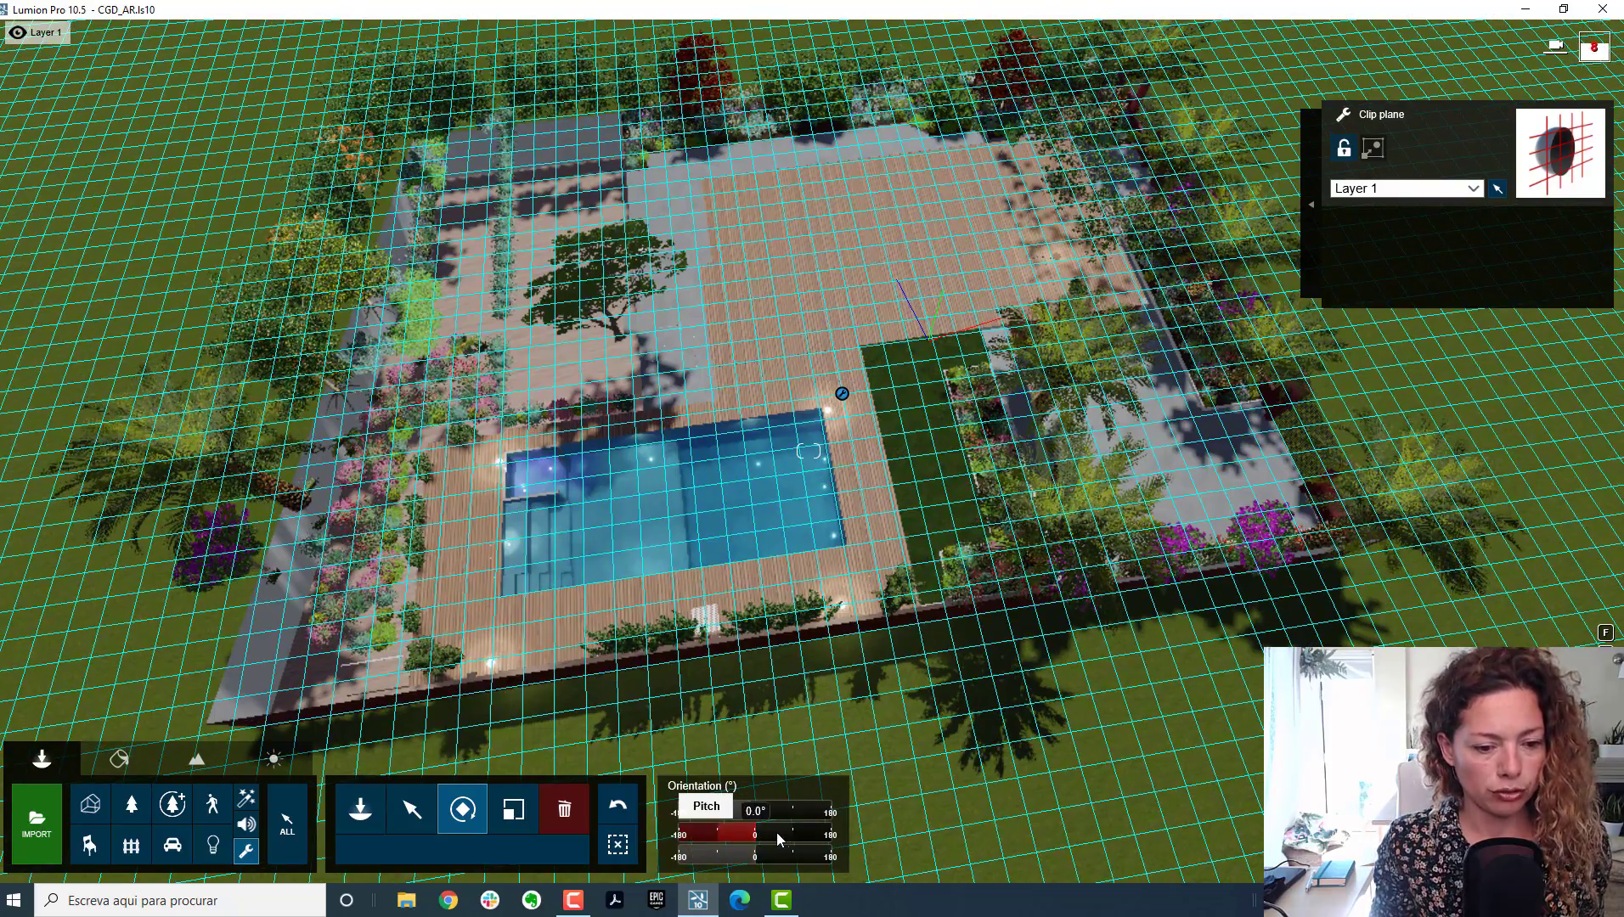
pyautogui.moveTo(777, 836); pyautogui.dragTo(796, 836)
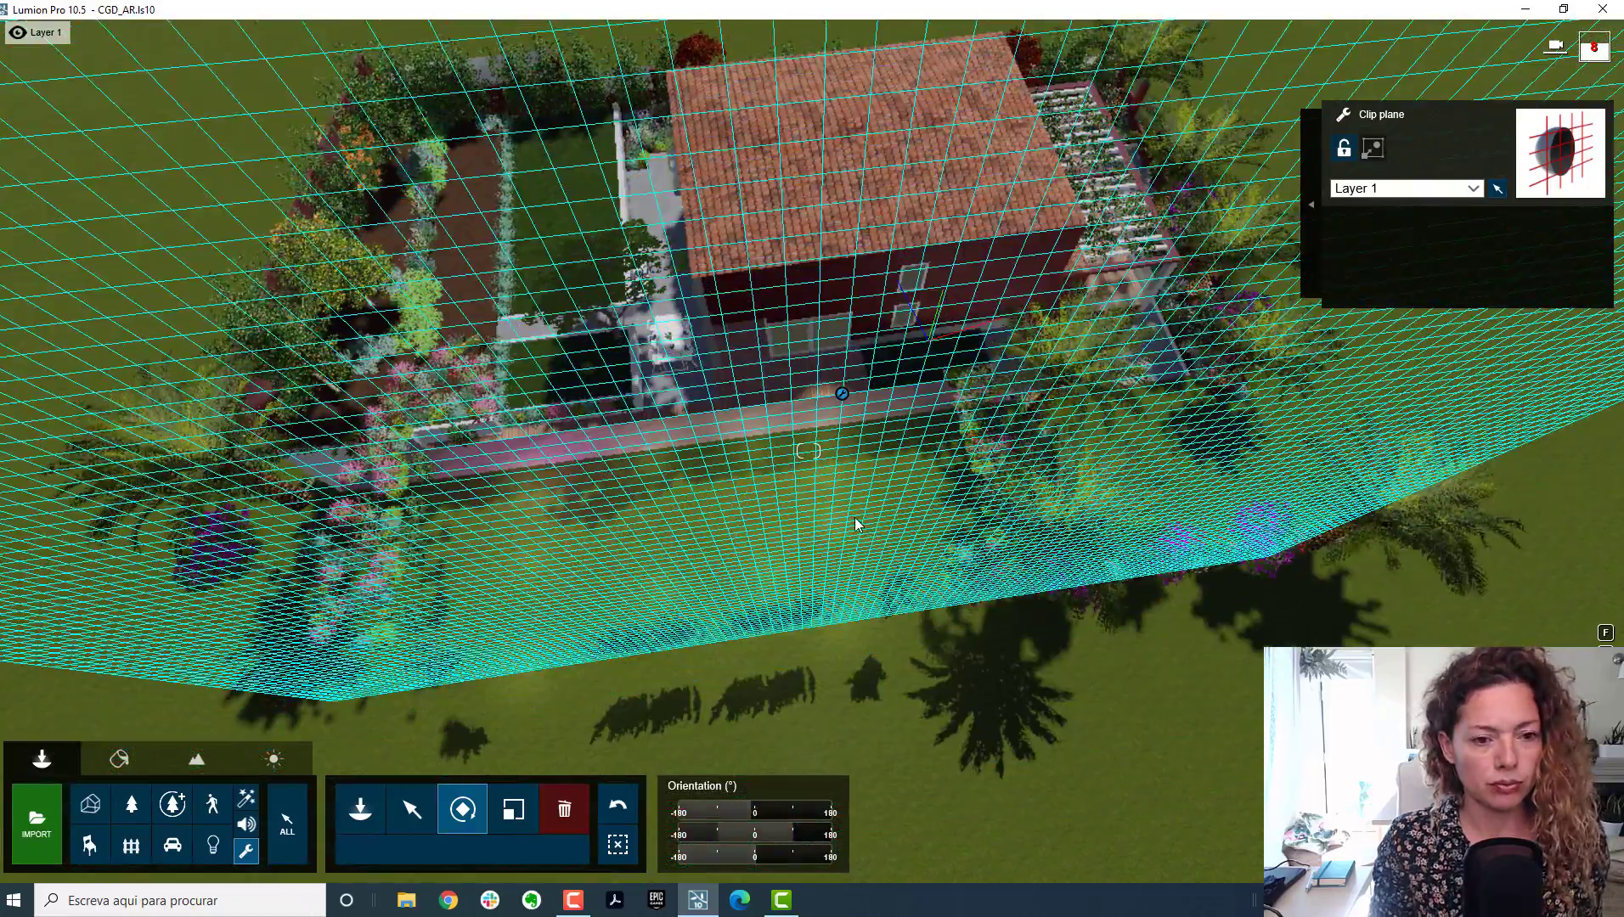
# Step: Move the upright clip plane away from the house, past the pool to the property's boundary wall
pyautogui.scroll(-1, 854, 518)
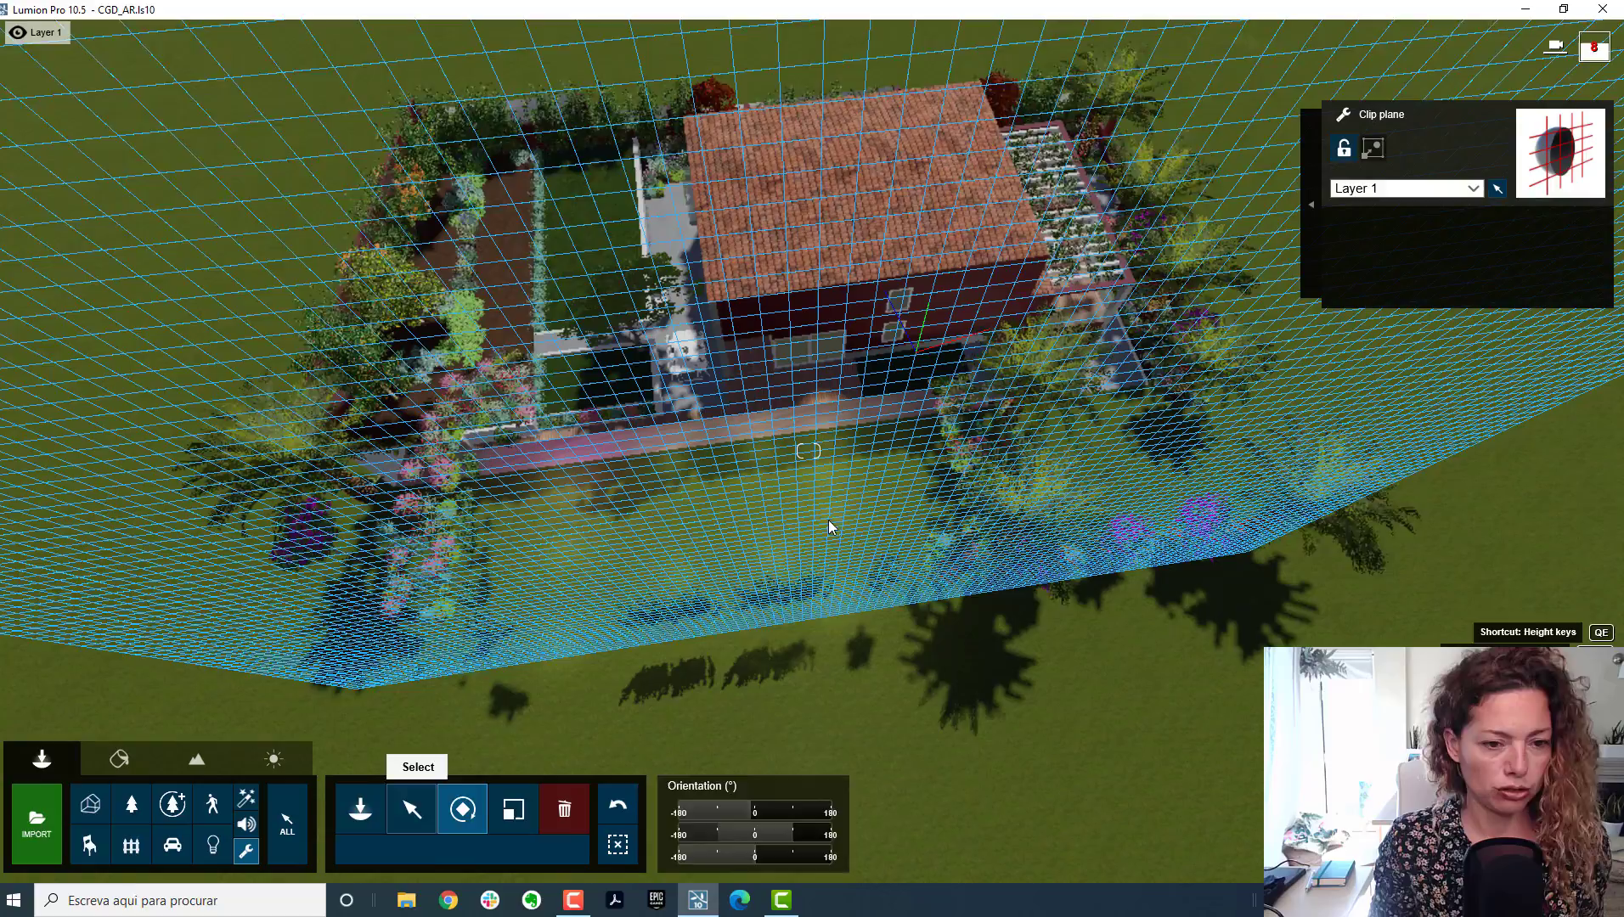
pyautogui.click(412, 809)
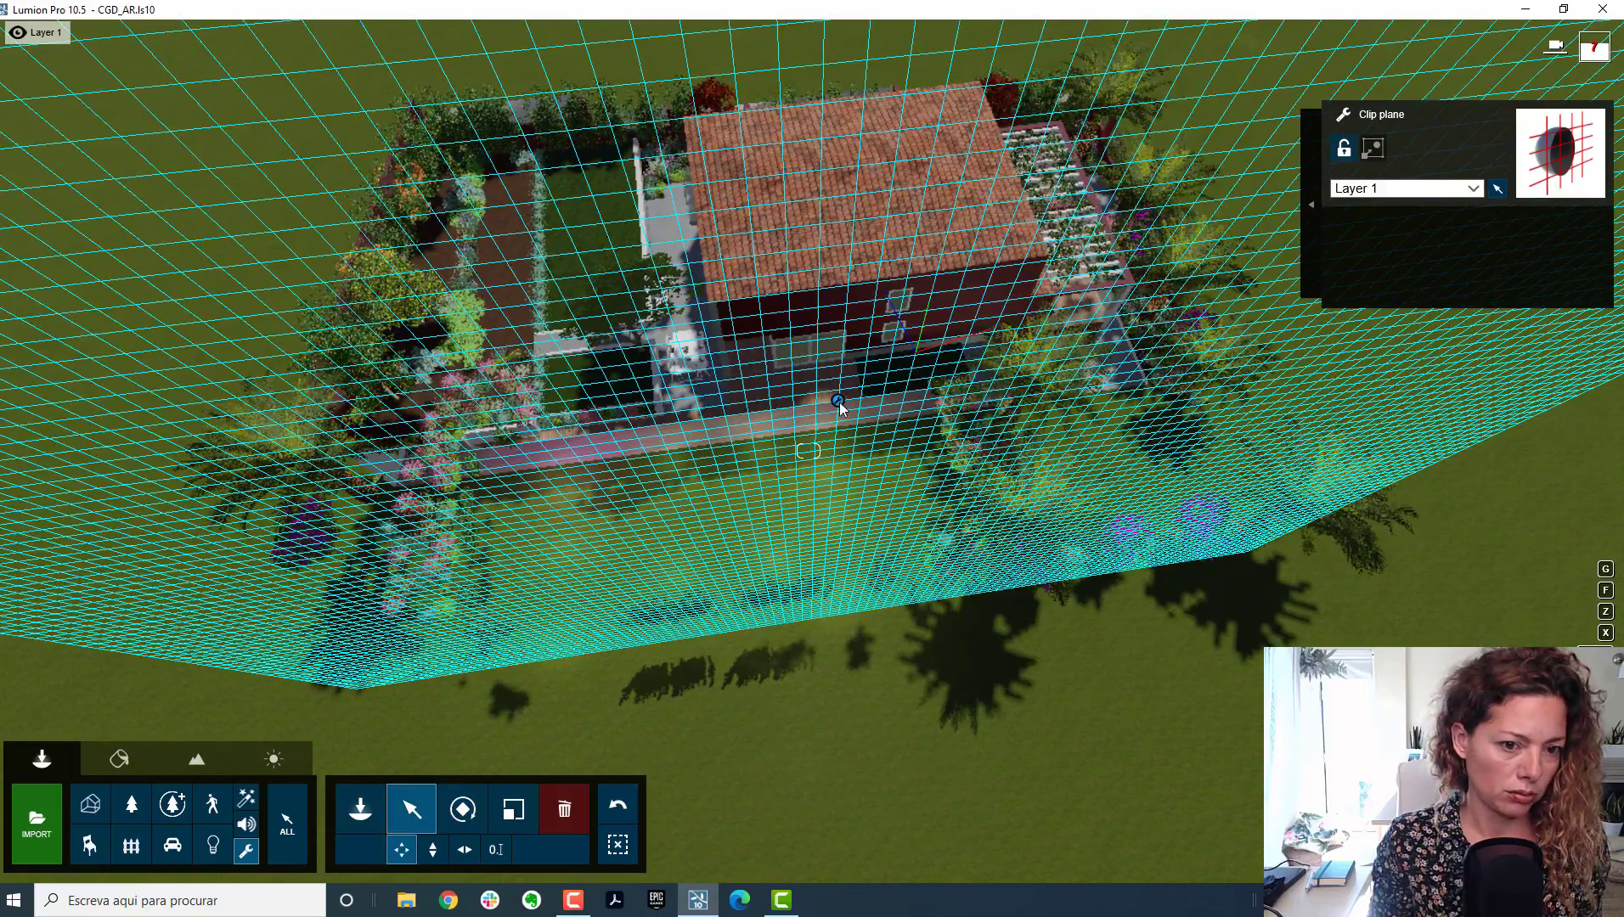
pyautogui.moveTo(837, 400); pyautogui.dragTo(868, 542)
pyautogui.press('s')
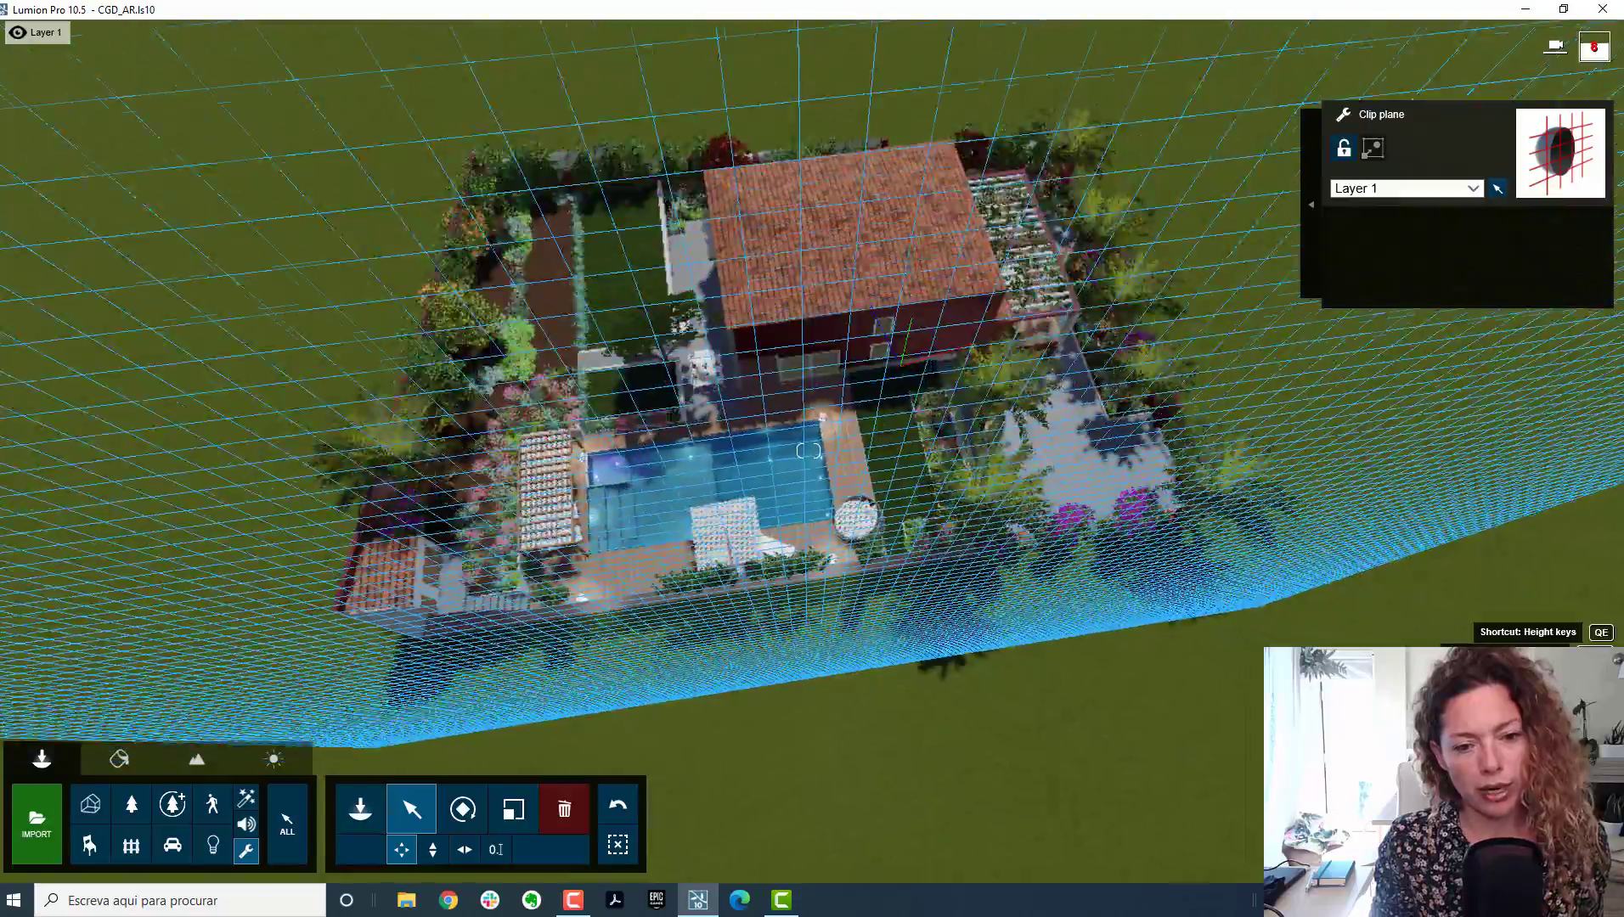
# Step: Examine the section through the garden and pool from above and facing the clip plane
pyautogui.moveTo(868, 542); pyautogui.dragTo(902, 594, button='right')
pyautogui.moveTo(807, 451); pyautogui.dragTo(849, 595, button='right')
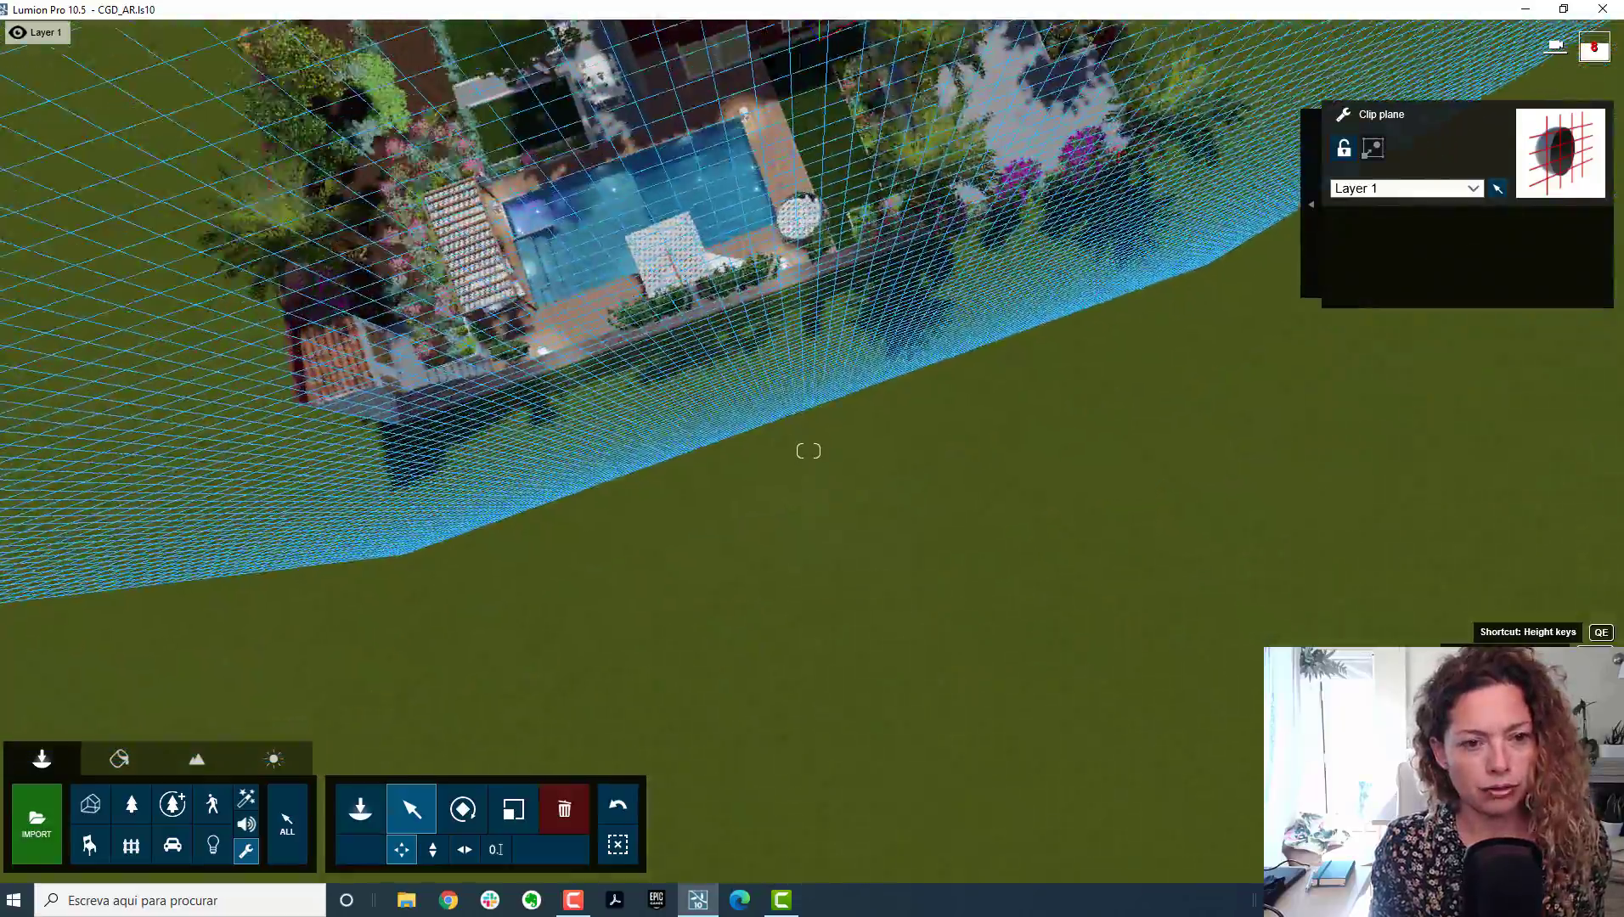
pyautogui.press('w')
pyautogui.moveTo(807, 451)
pyautogui.mouseDown(button='right')
pyautogui.moveTo(778, 288)
pyautogui.moveTo(808, 451)
pyautogui.mouseUp(button='right')
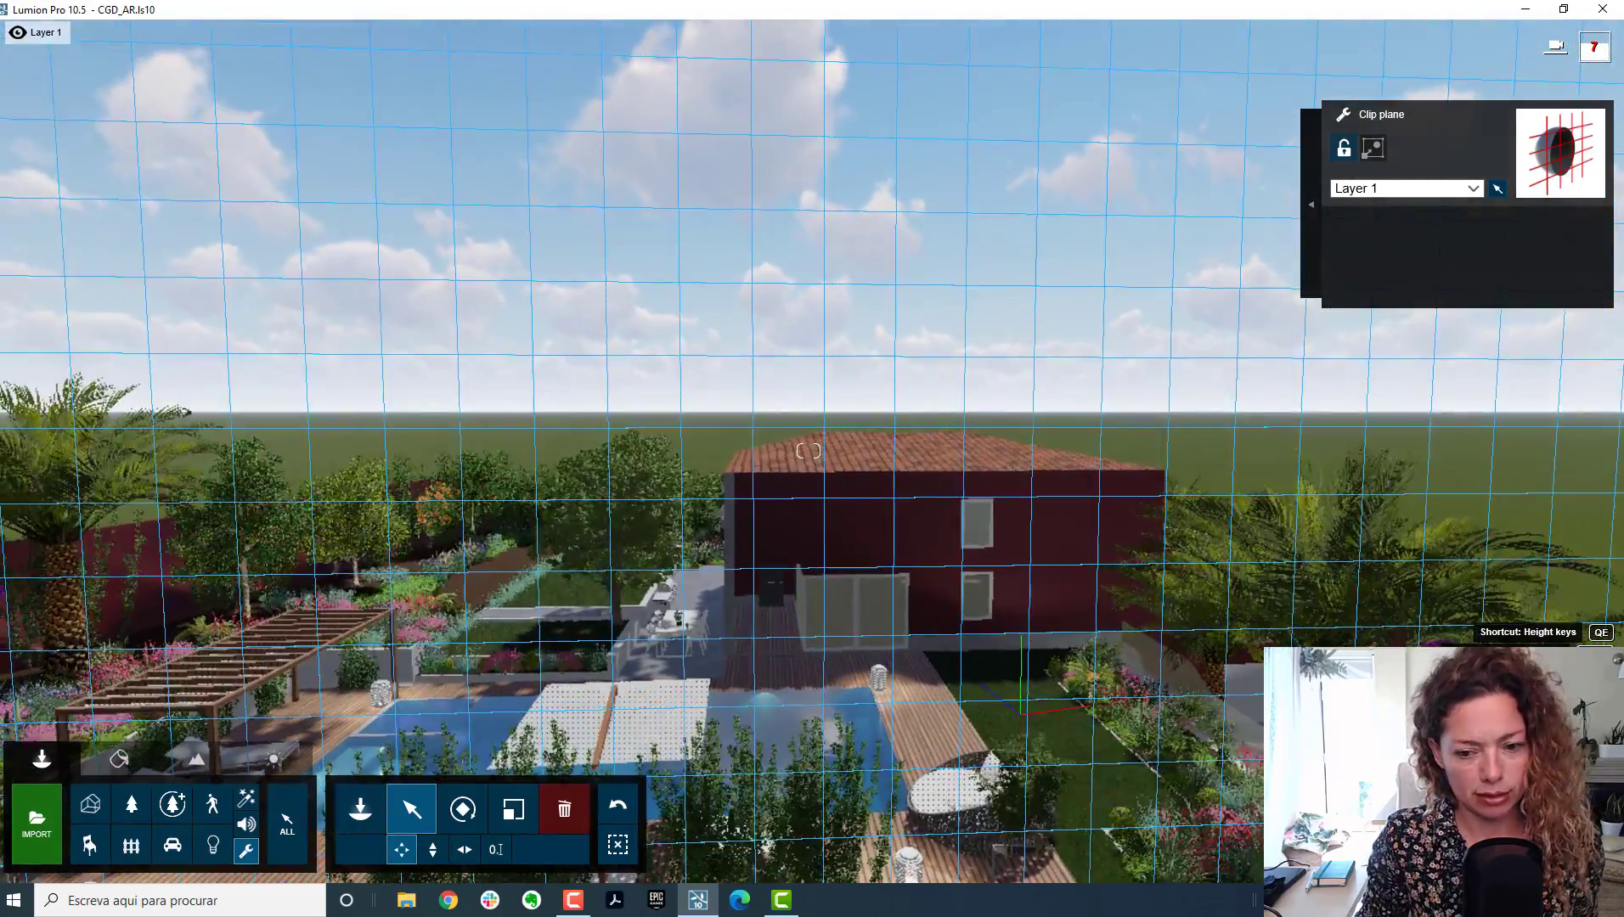
pyautogui.press('s')
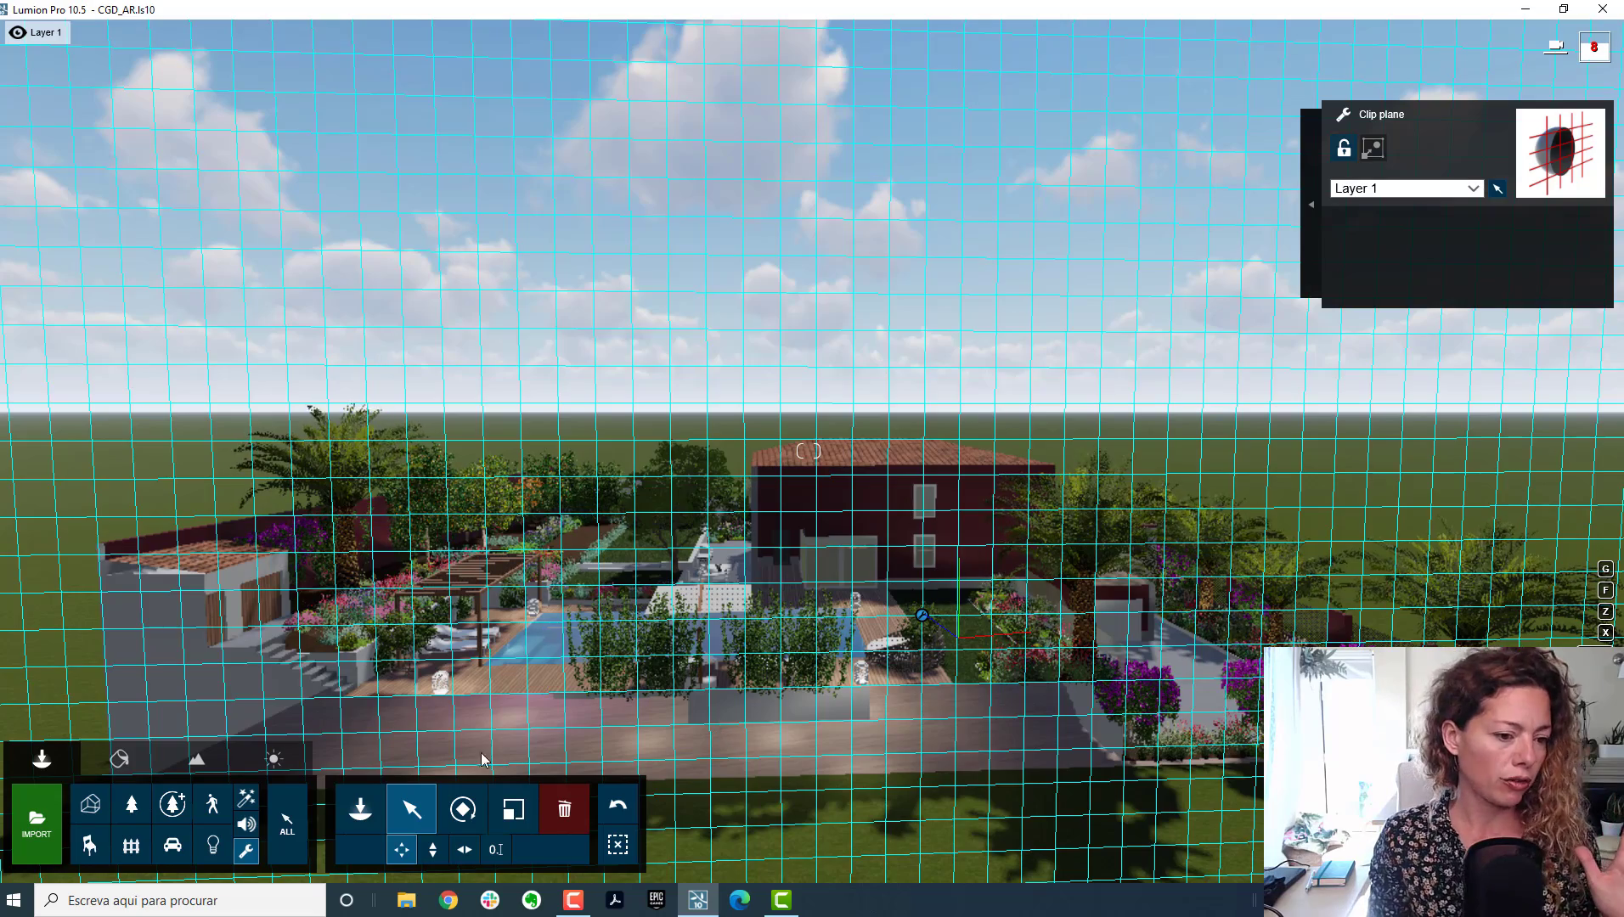
pyautogui.press('s')
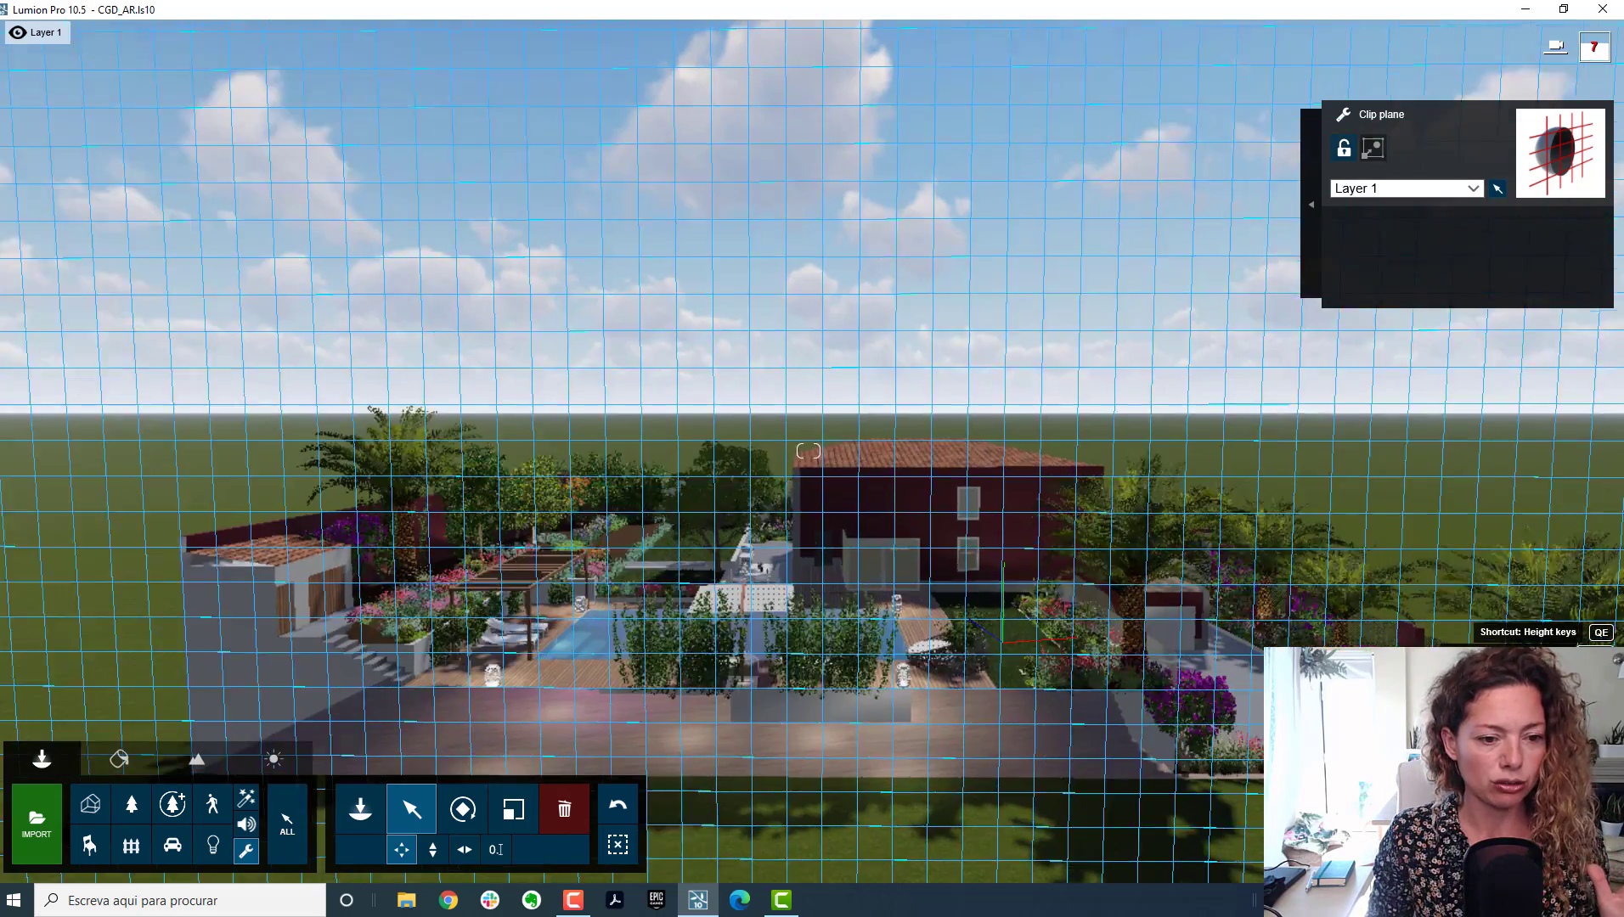
# Step: View the clip plane from the side and shift it slightly near the planted boundary wall beside the pool
pyautogui.moveTo(807, 451); pyautogui.dragTo(679, 382, button='right')
pyautogui.press('w')
pyautogui.moveTo(808, 451); pyautogui.dragTo(843, 502, button='right')
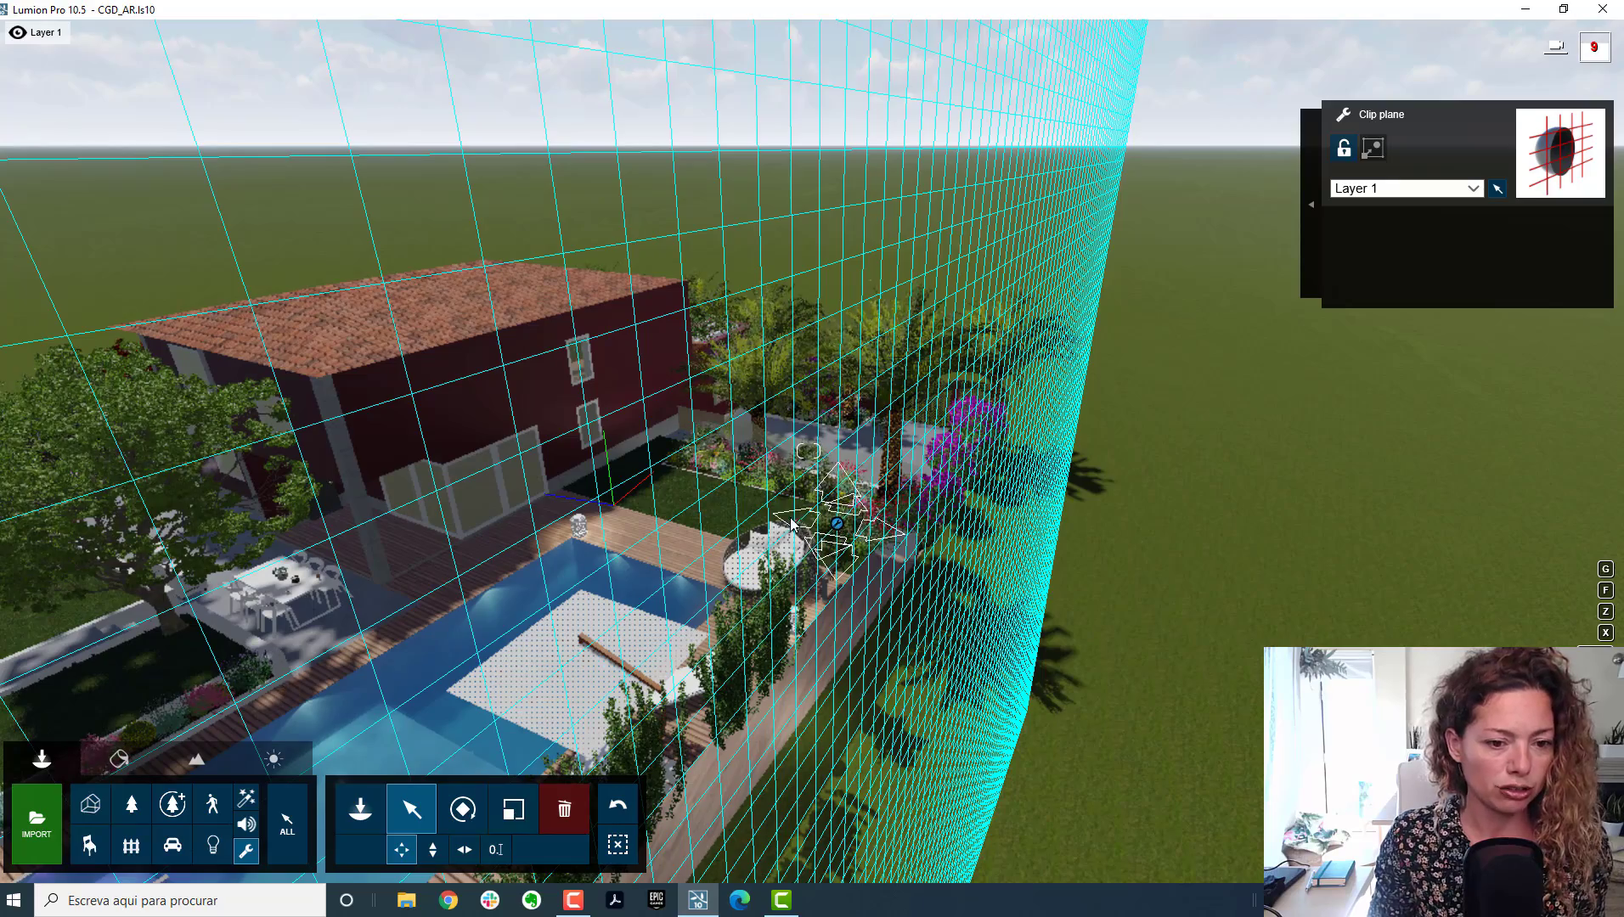
pyautogui.moveTo(759, 517); pyautogui.dragTo(800, 545)
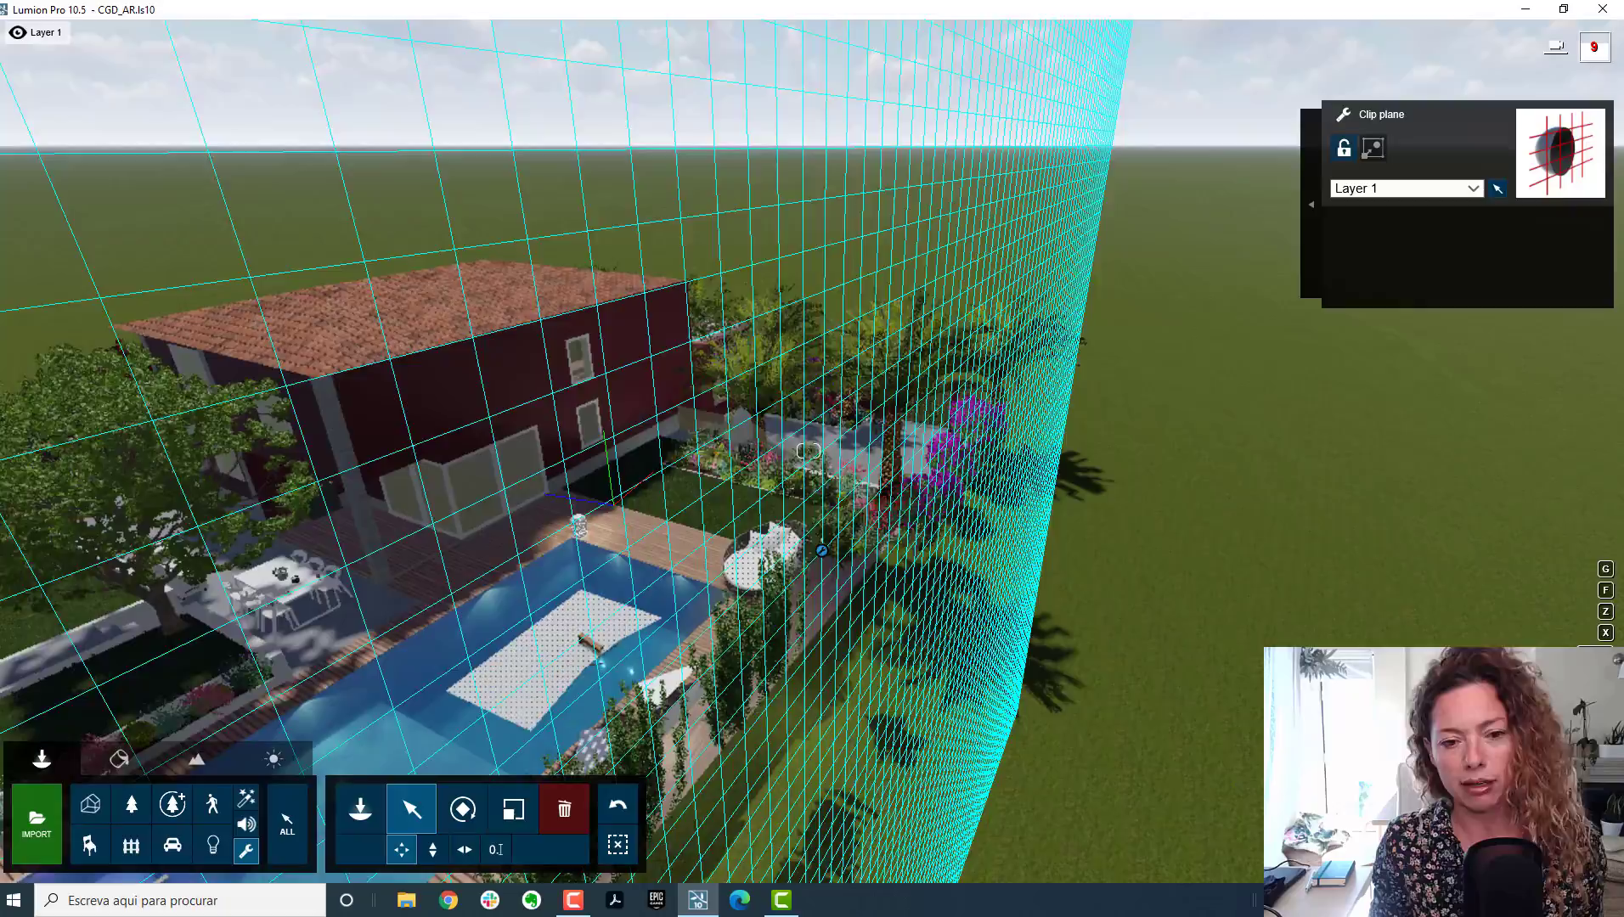
# Step: Examine where the clip plane cuts the palm and planting along the boundary, from close up and from above the property
pyautogui.press('w')
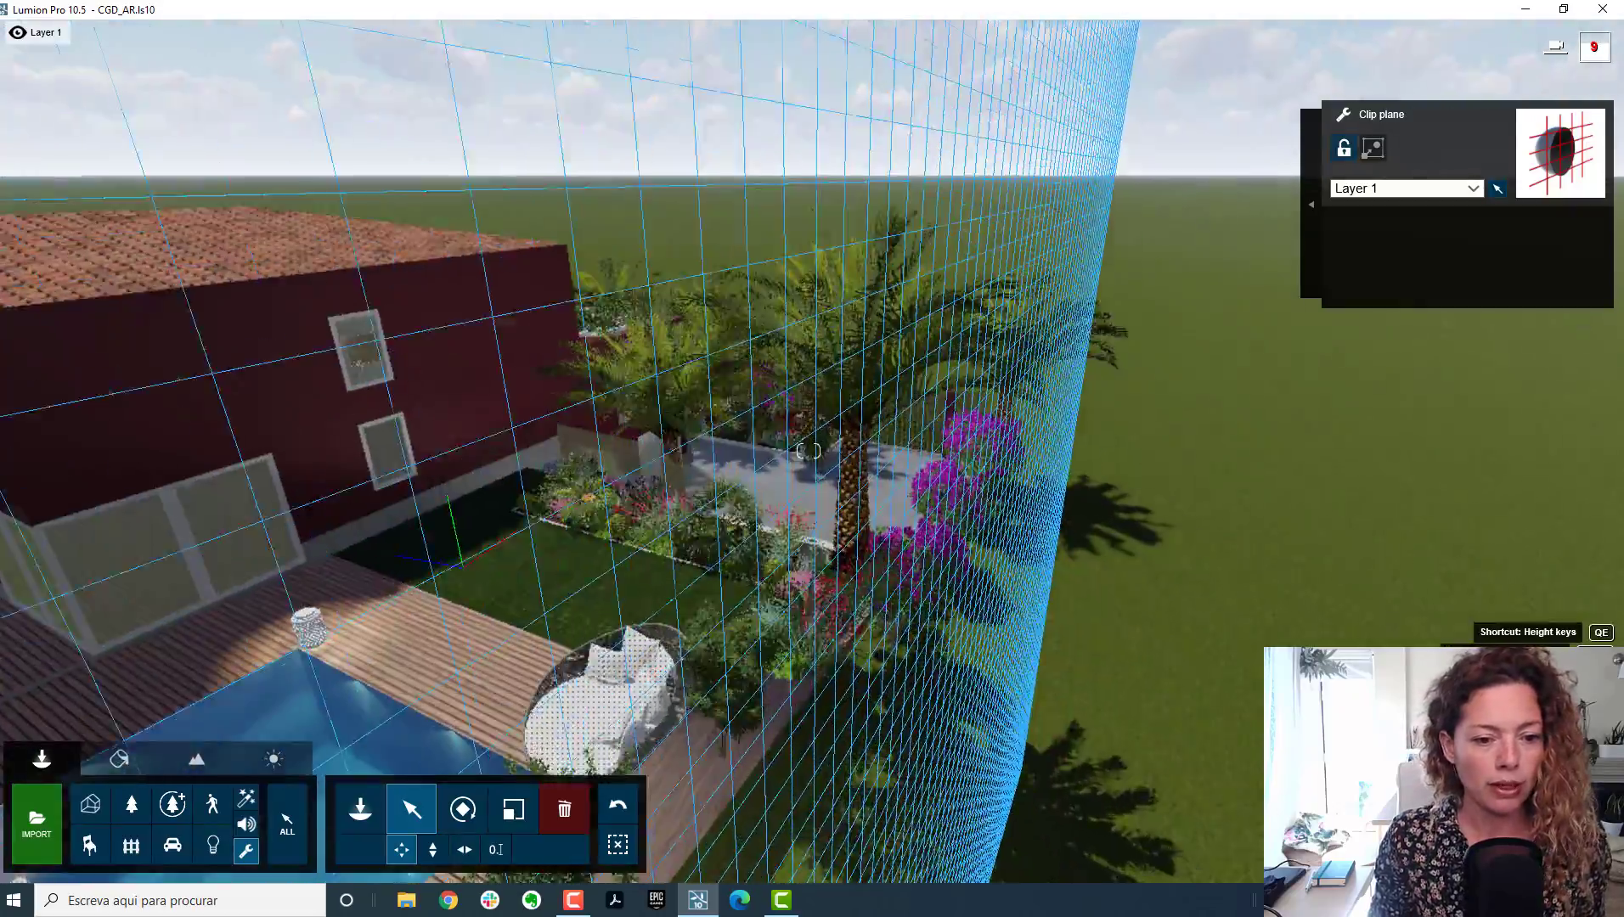
pyautogui.press('w')
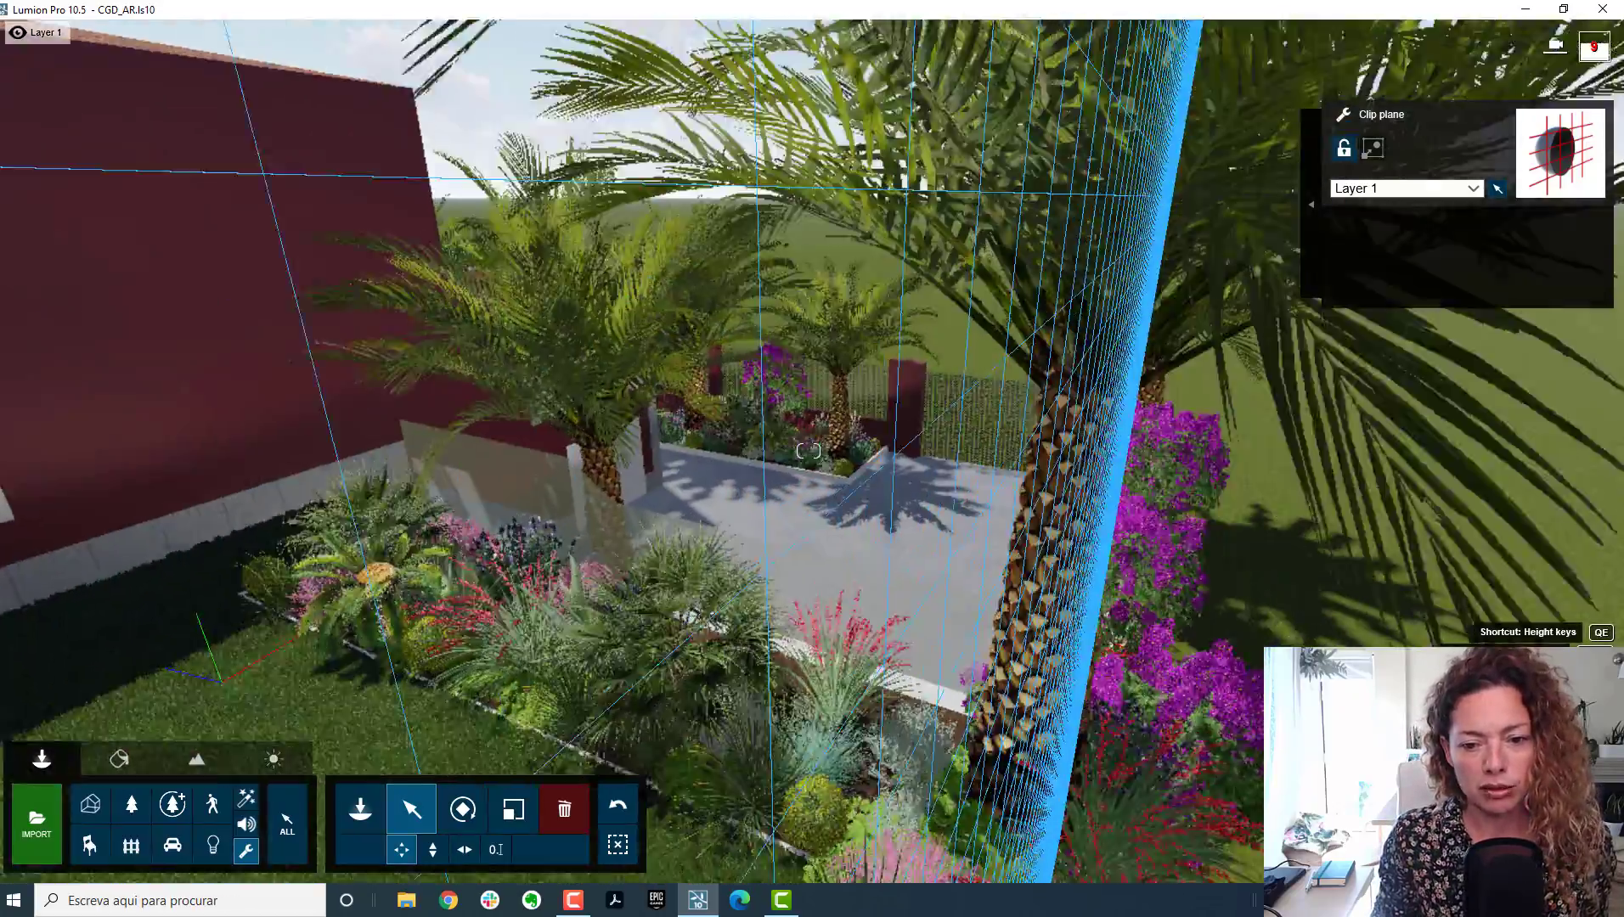
pyautogui.press('w')
pyautogui.moveTo(808, 450); pyautogui.dragTo(1093, 485, button='right')
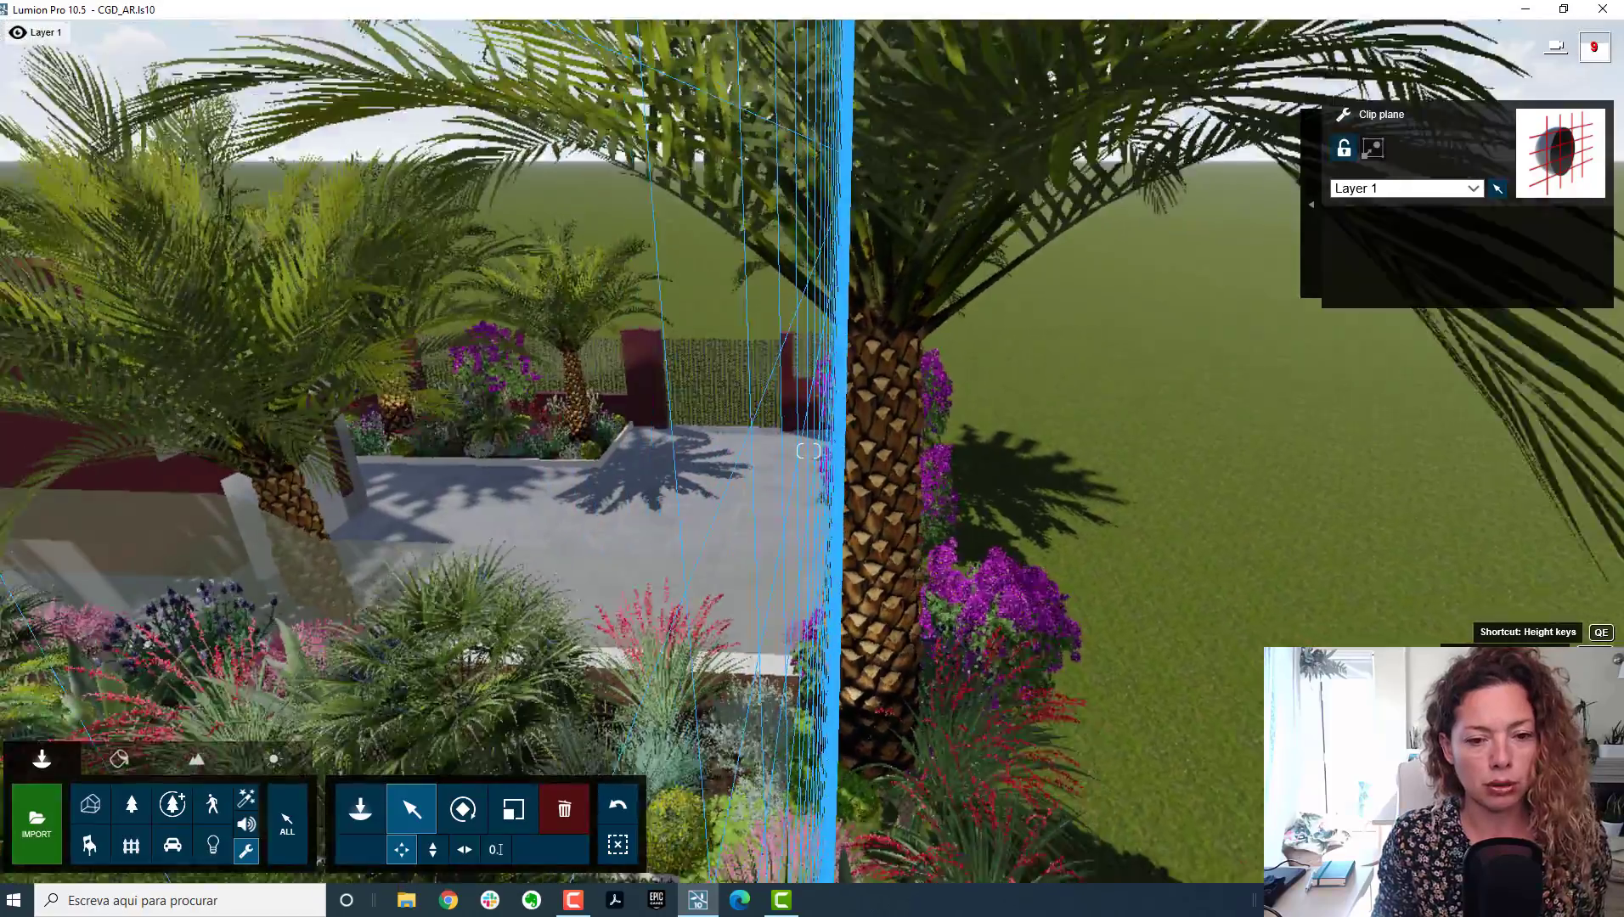
pyautogui.press('s')
pyautogui.moveTo(807, 451); pyautogui.dragTo(676, 451, button='right')
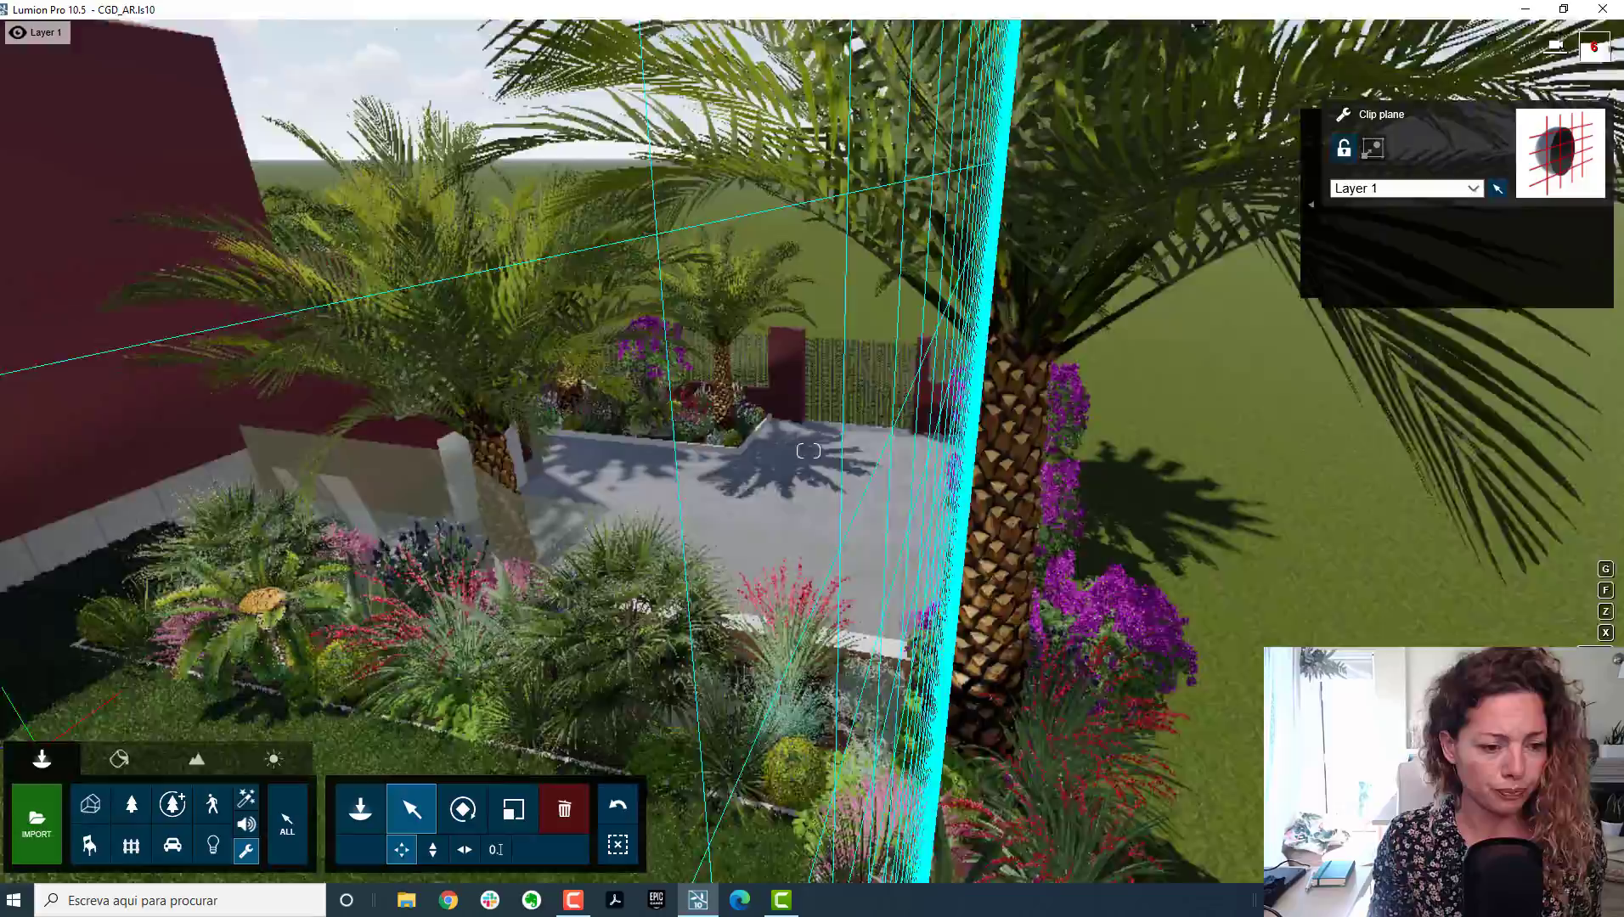
pyautogui.press('s')
pyautogui.press('q')
pyautogui.moveTo(808, 450); pyautogui.dragTo(586, 560, button='right')
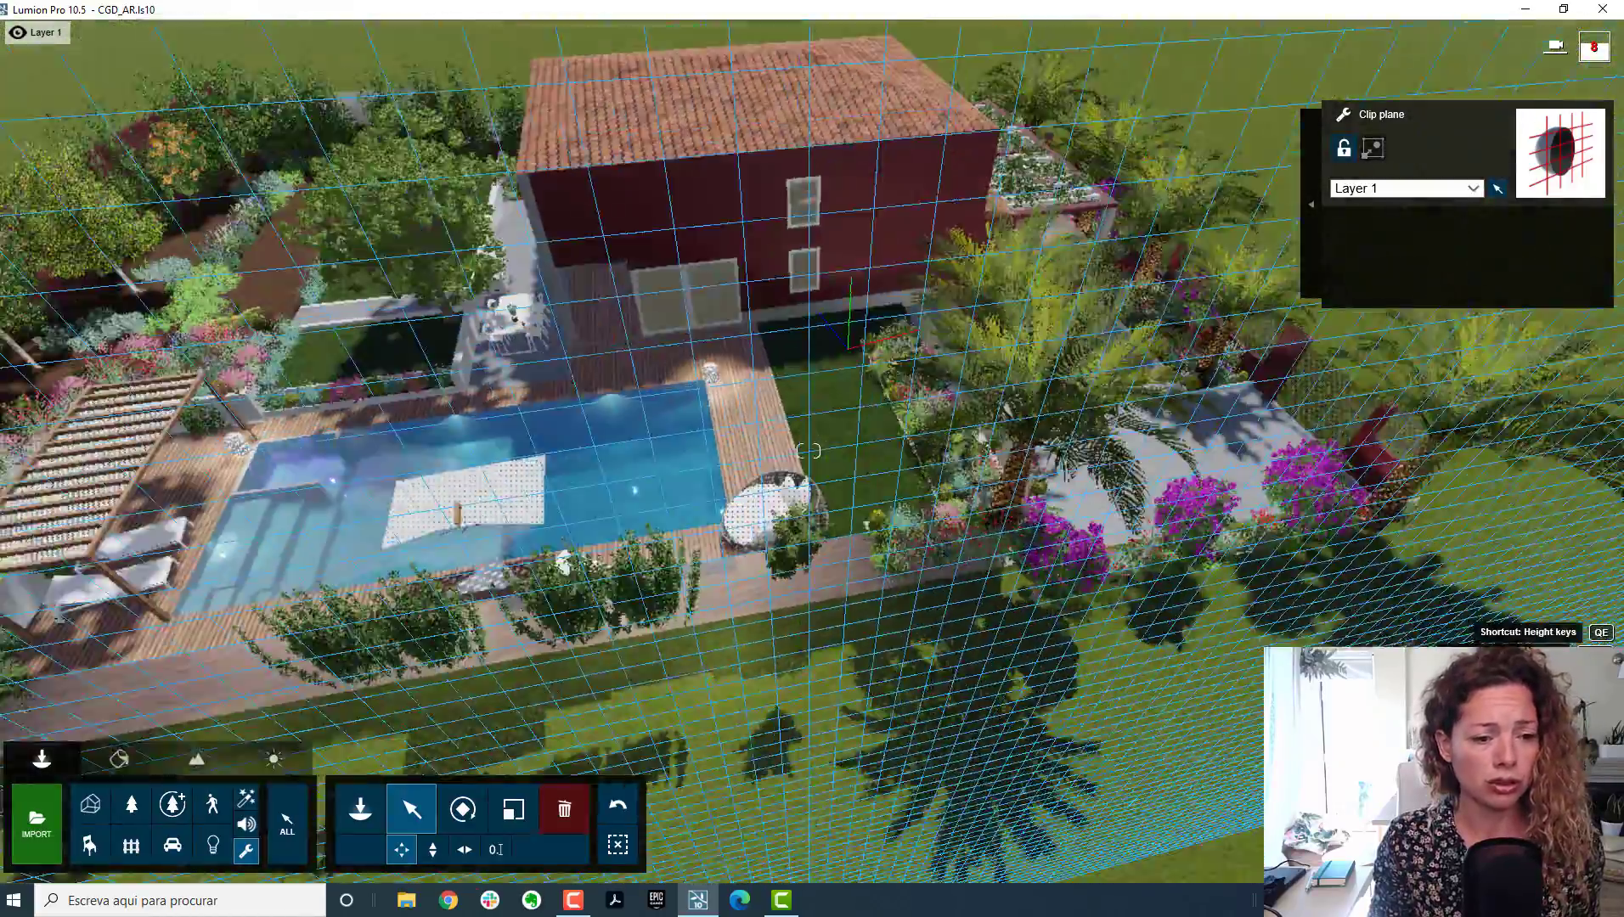
pyautogui.press('s')
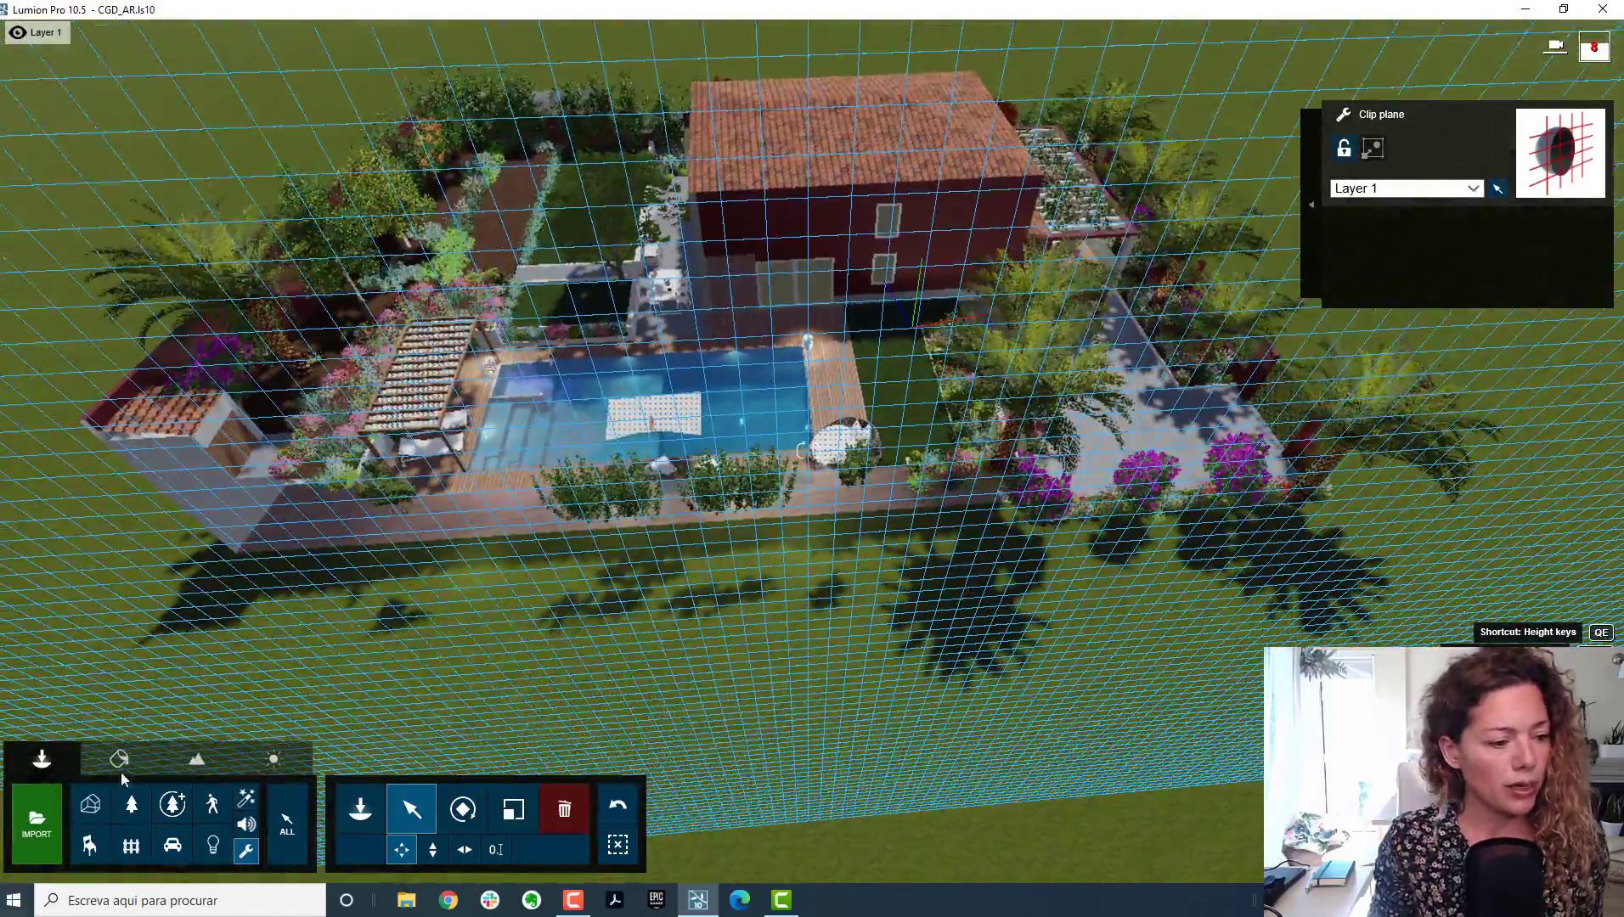
# Step: Select the ivy shrubs along the pool's boundary wall, the shrub by the round daybed and the plants at the wall's end
pyautogui.click(132, 804)
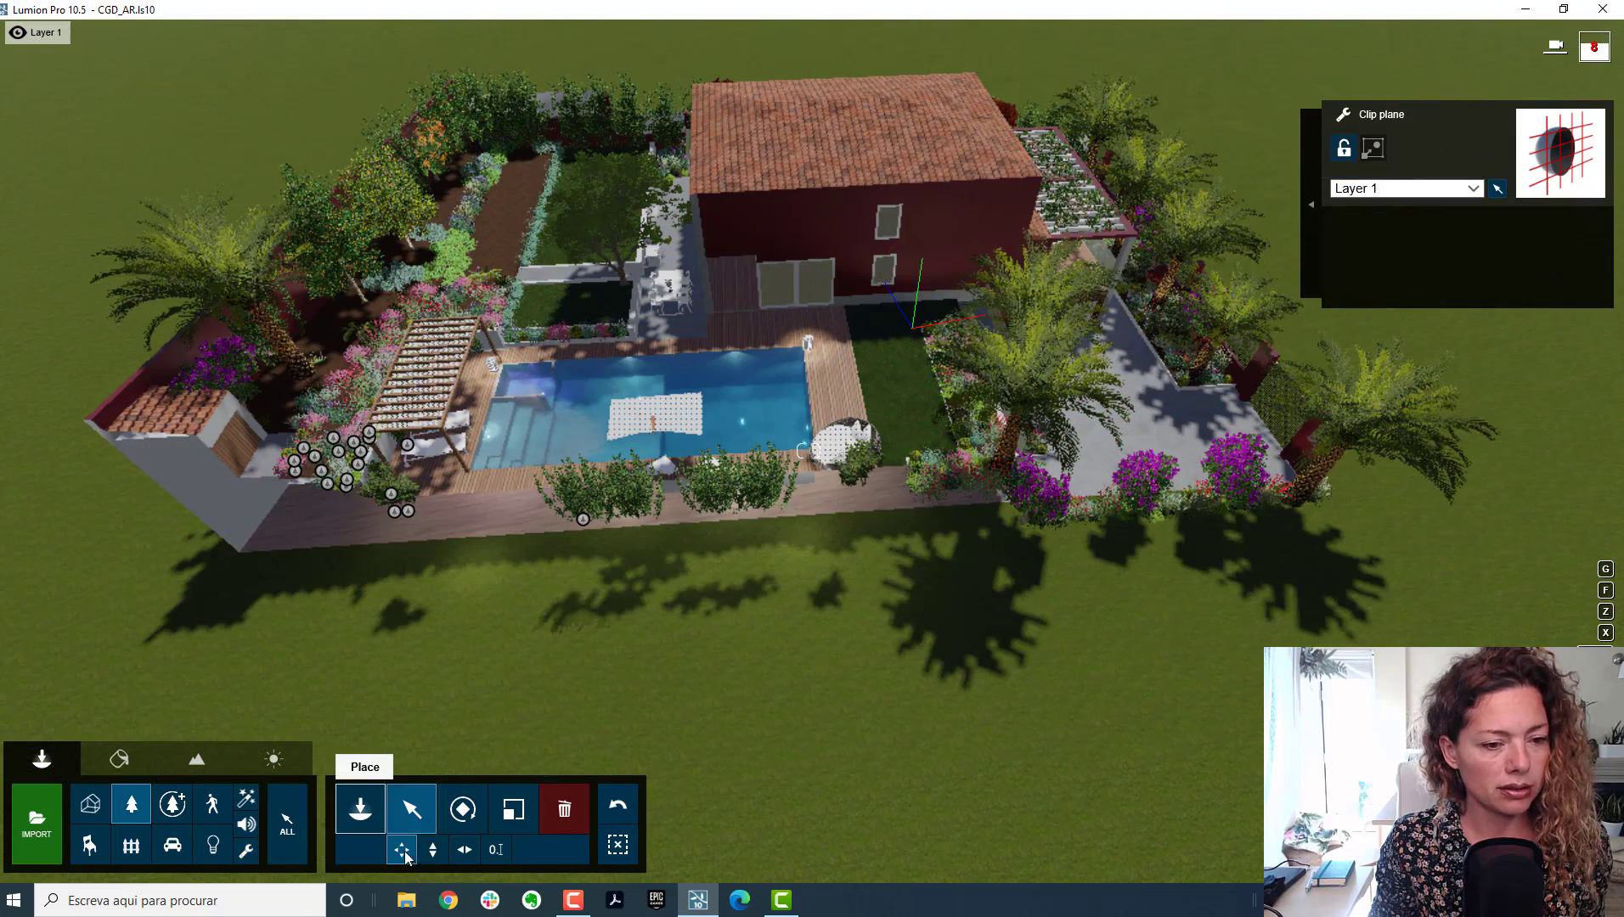
pyautogui.click(583, 520)
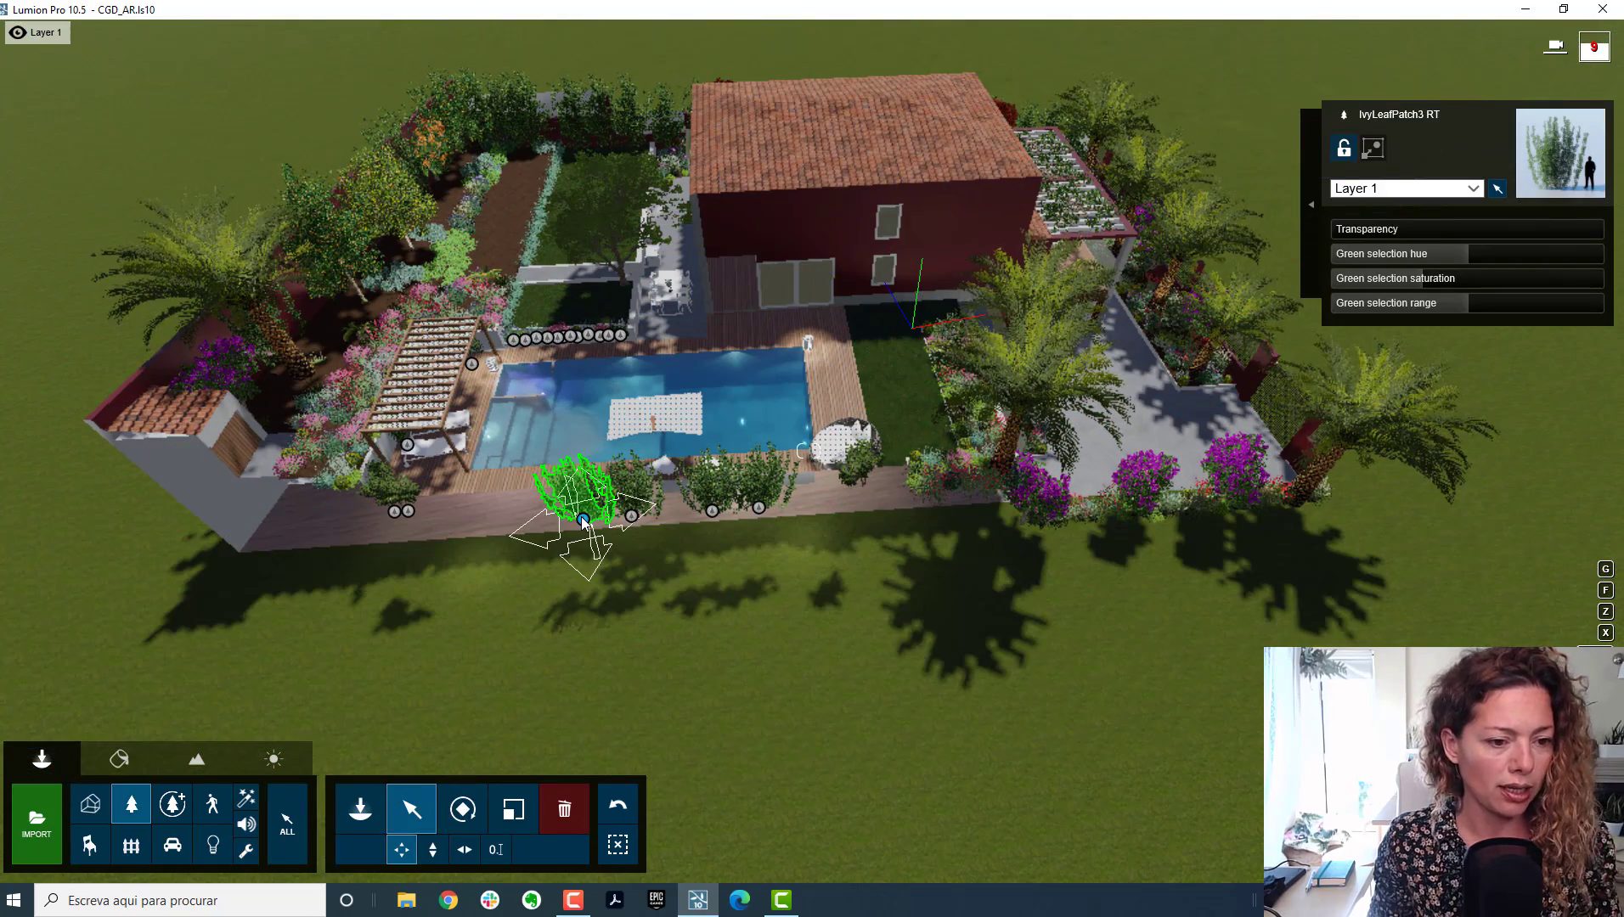
pyautogui.click(633, 516)
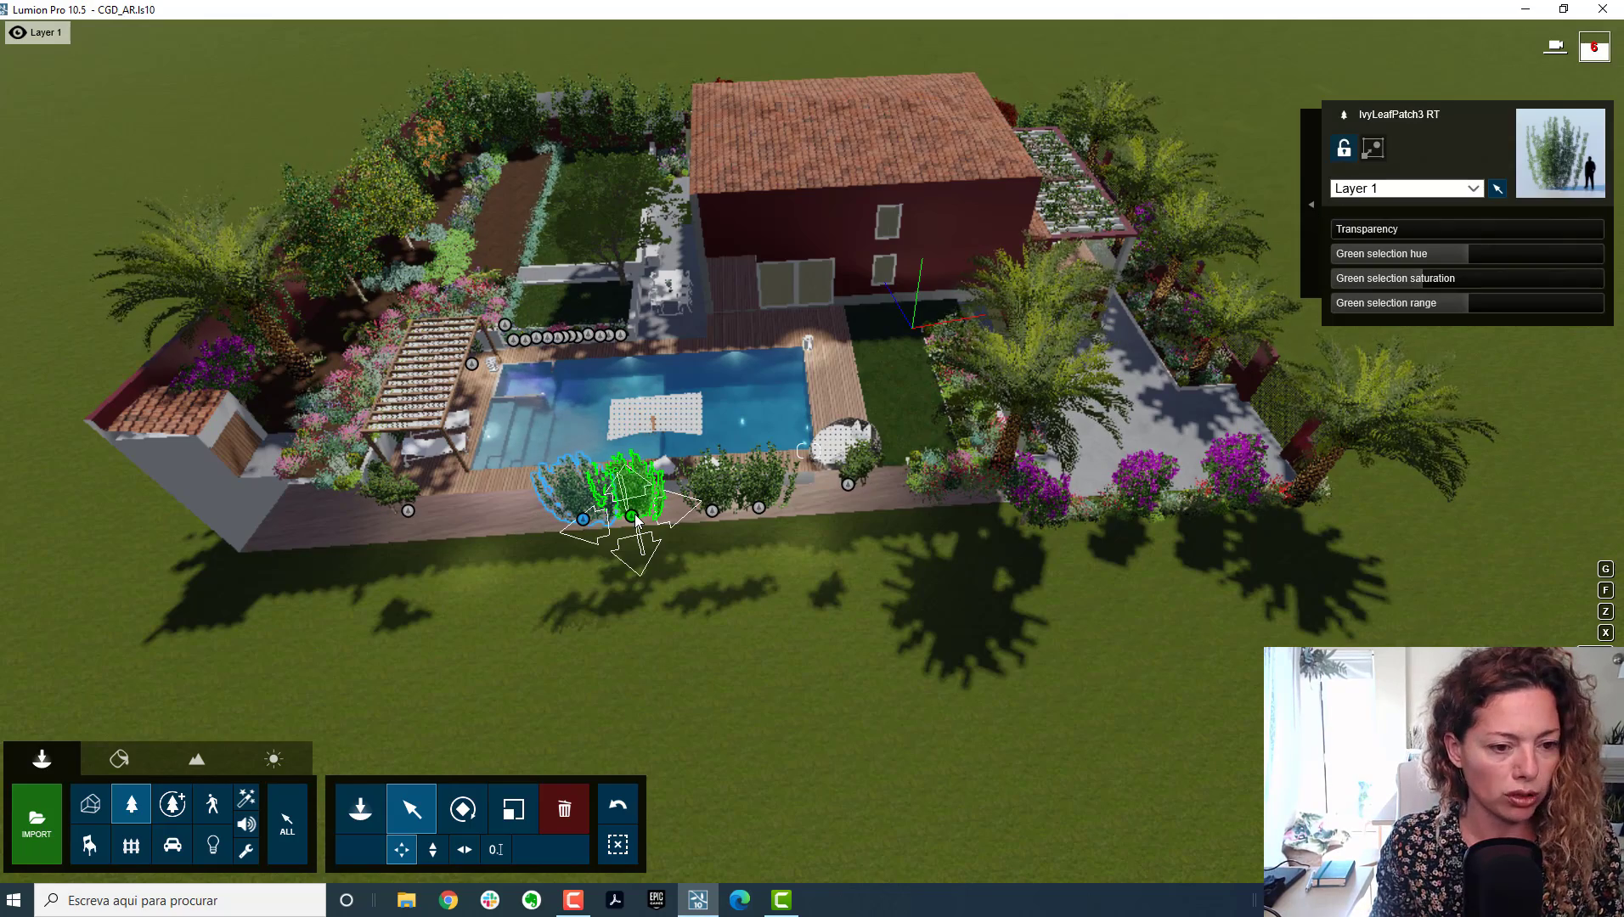
pyautogui.keyDown('ctrl'); pyautogui.click(710, 510); pyautogui.keyUp('ctrl')
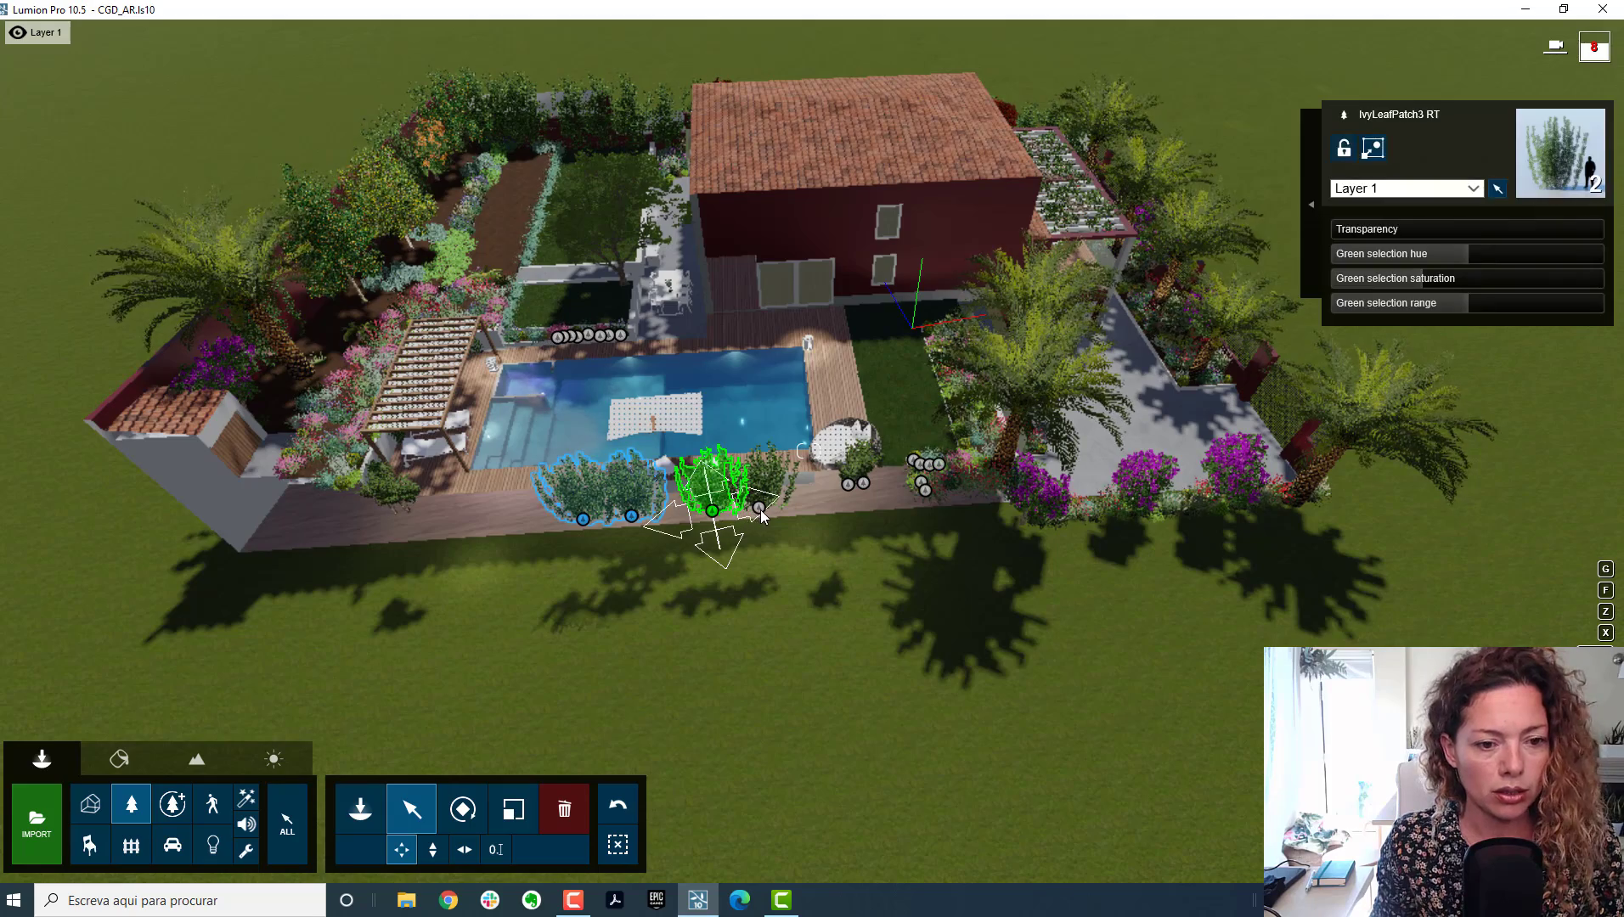
pyautogui.keyDown('ctrl'); pyautogui.click(848, 483); pyautogui.keyUp('ctrl')
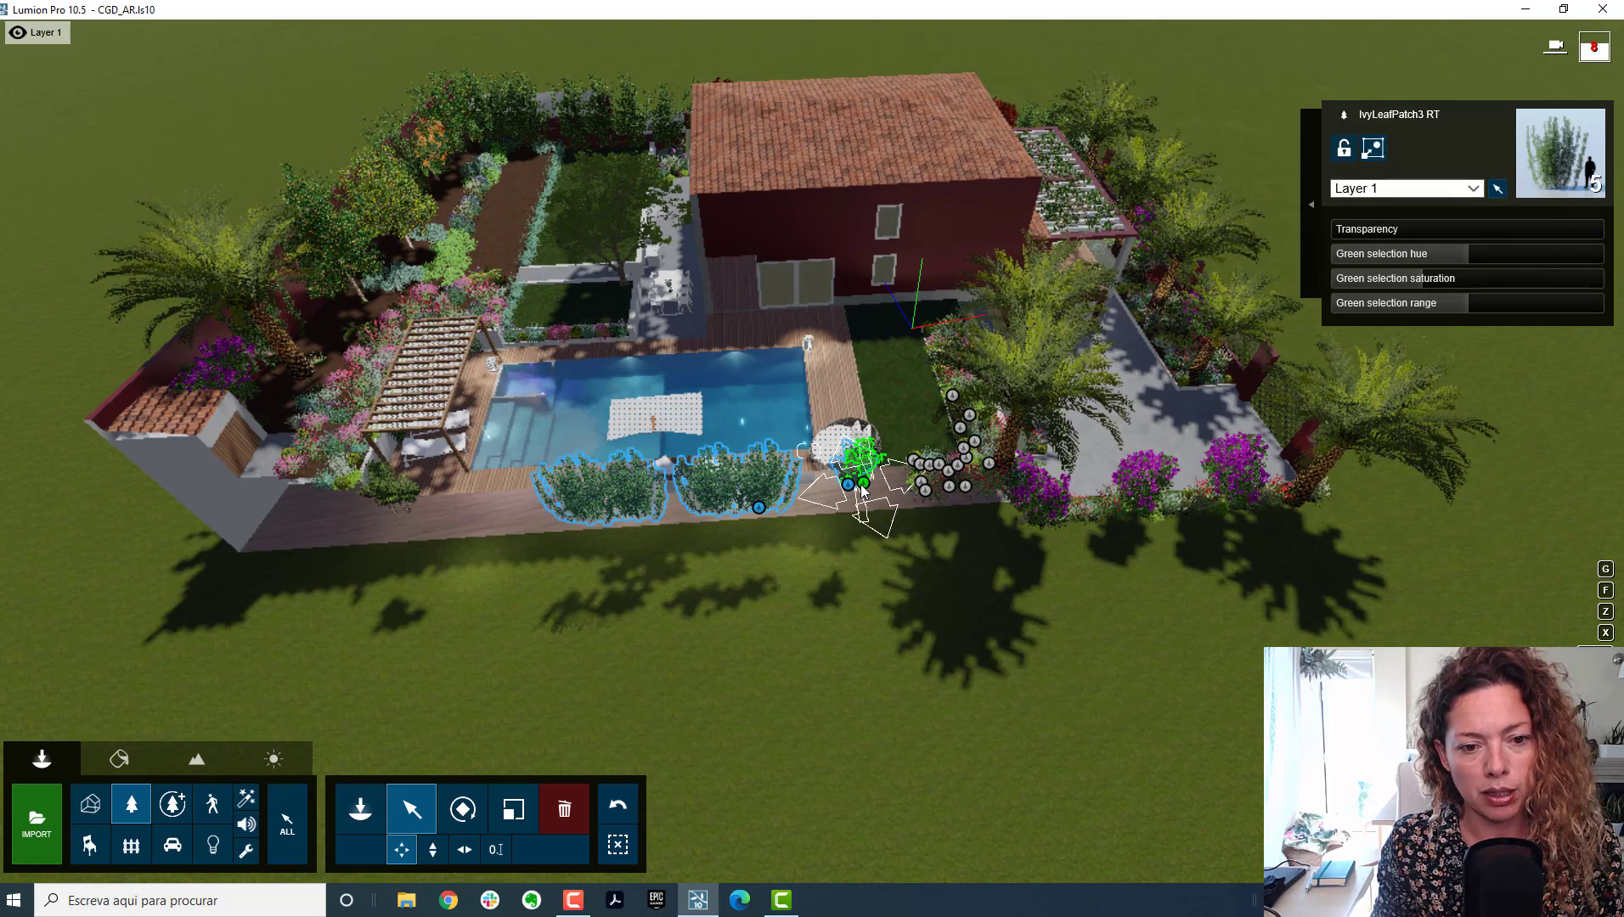
pyautogui.keyDown('ctrl'); pyautogui.click(861, 483); pyautogui.keyUp('ctrl')
pyautogui.keyDown('ctrl'); pyautogui.click(922, 491); pyautogui.keyUp('ctrl')
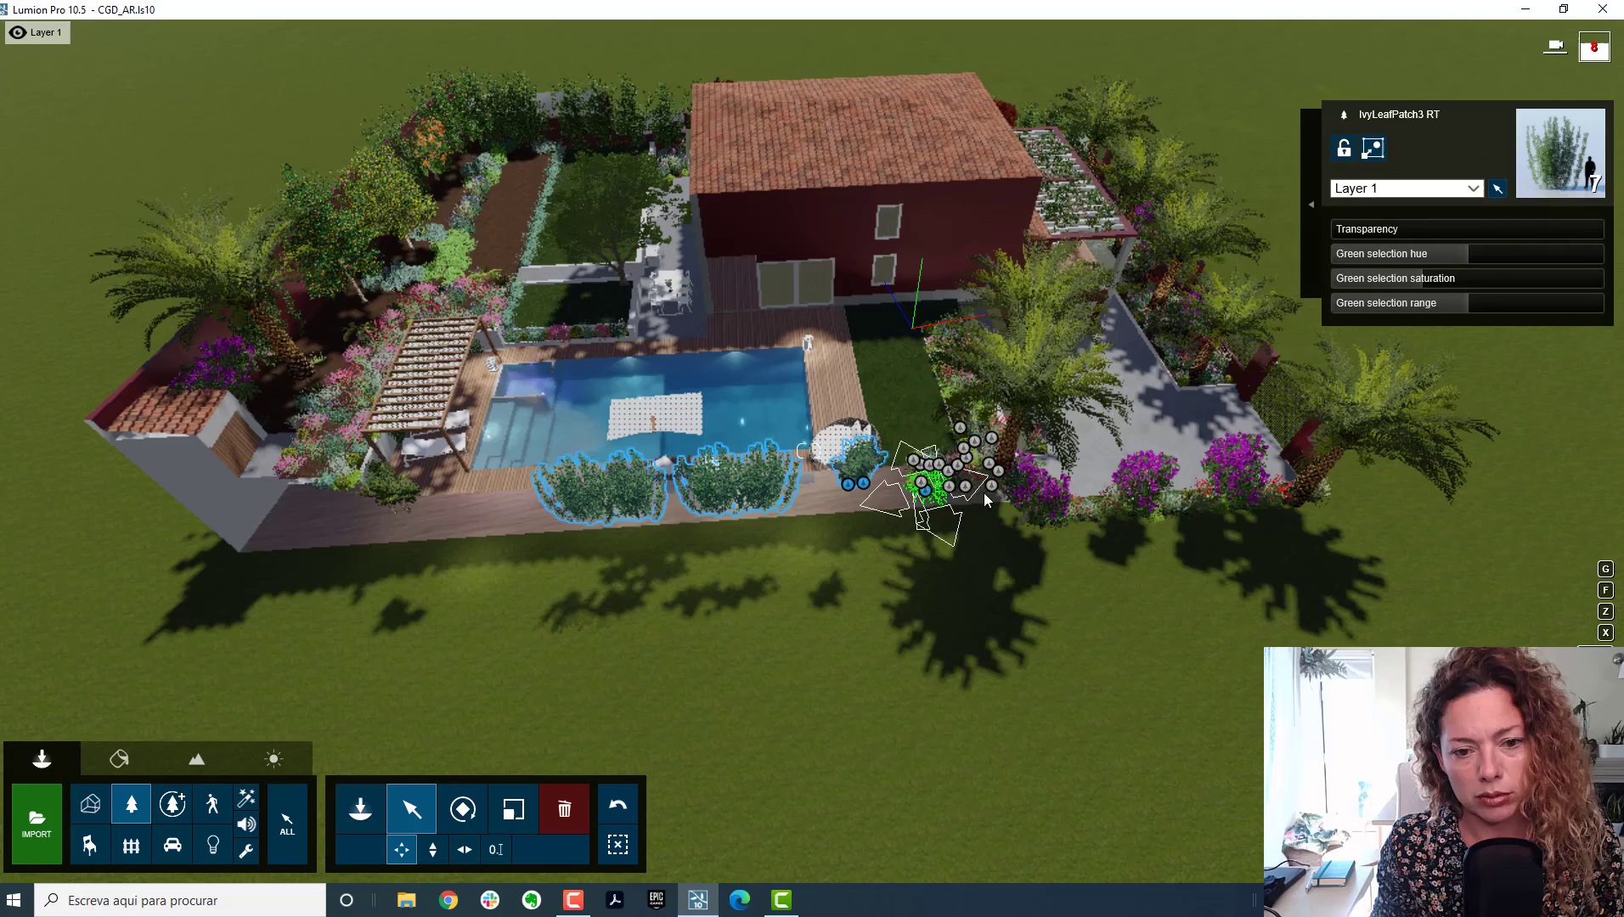
pyautogui.keyDown('ctrl'); pyautogui.click(960, 489); pyautogui.keyUp('ctrl')
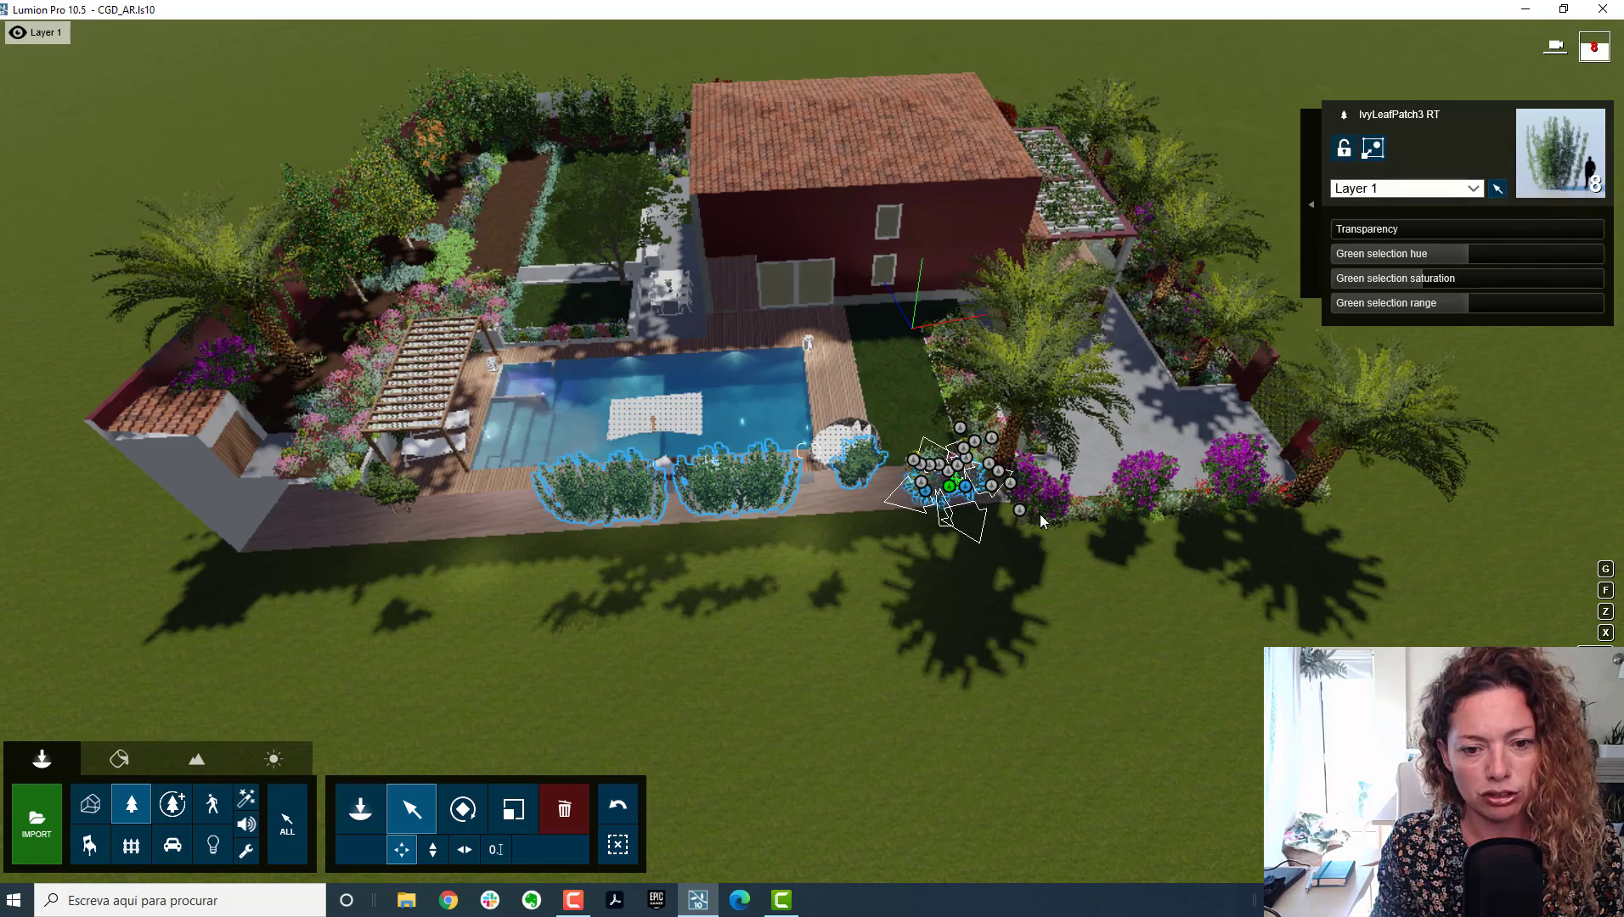
# Step: Add the nearest purple bougainvillea and the low plants along the driveway boundary to the plant selection
pyautogui.keyDown('ctrl'); pyautogui.click(1028, 527); pyautogui.keyUp('ctrl')
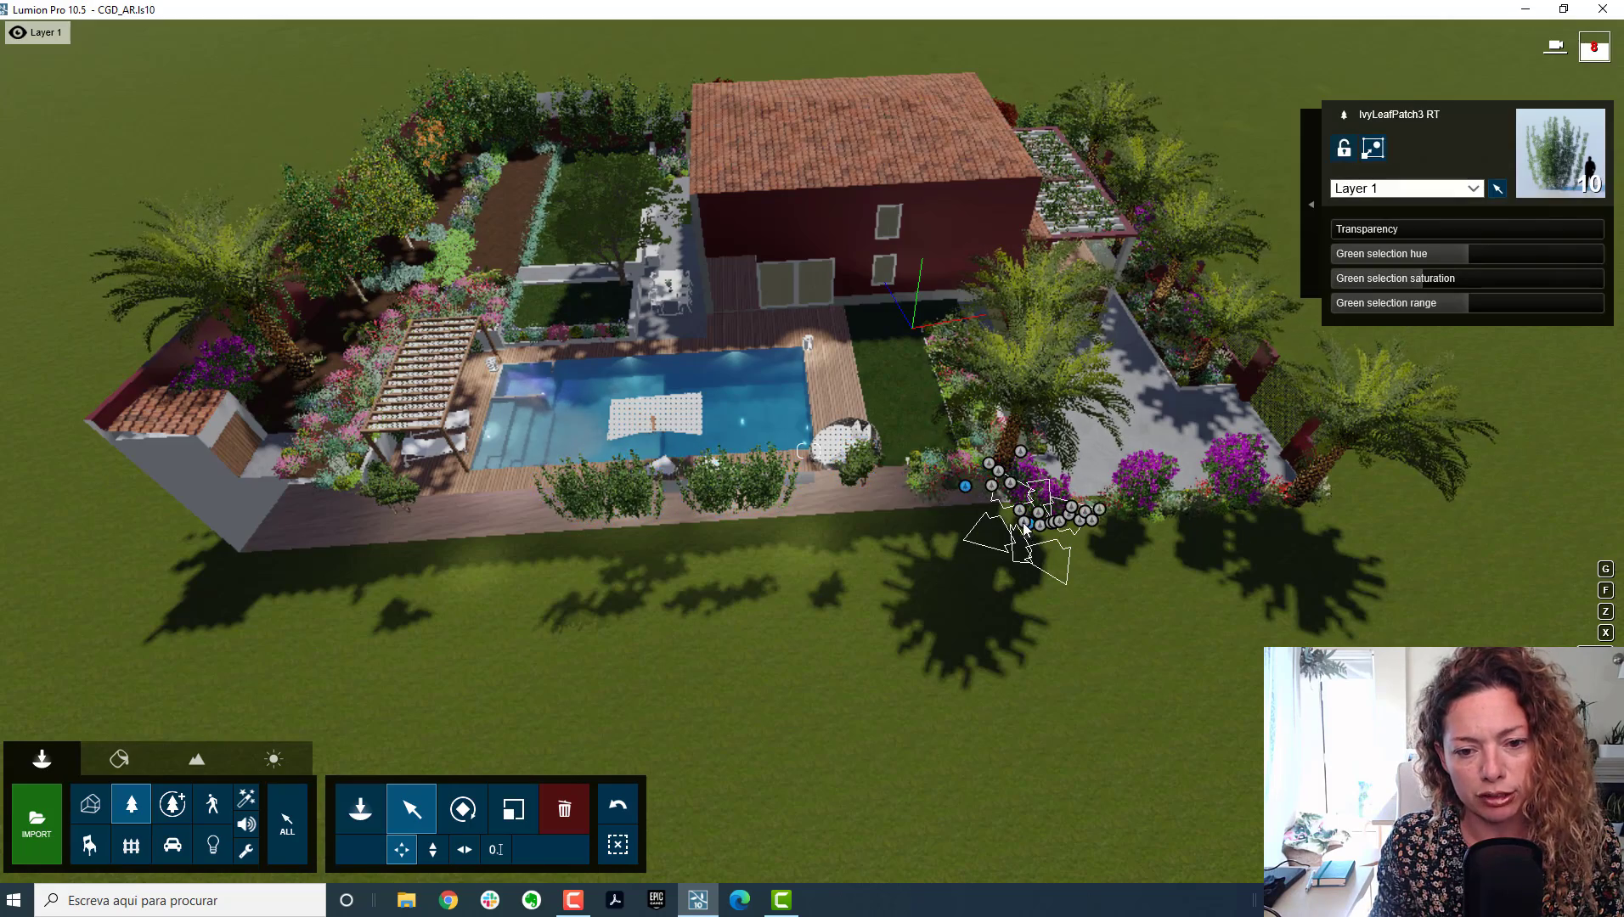
pyautogui.keyDown('ctrl'); pyautogui.click(1020, 512); pyautogui.keyUp('ctrl')
pyautogui.keyDown('ctrl'); pyautogui.click(1086, 522); pyautogui.keyUp('ctrl')
pyautogui.keyDown('ctrl'); pyautogui.click(1086, 522); pyautogui.keyUp('ctrl')
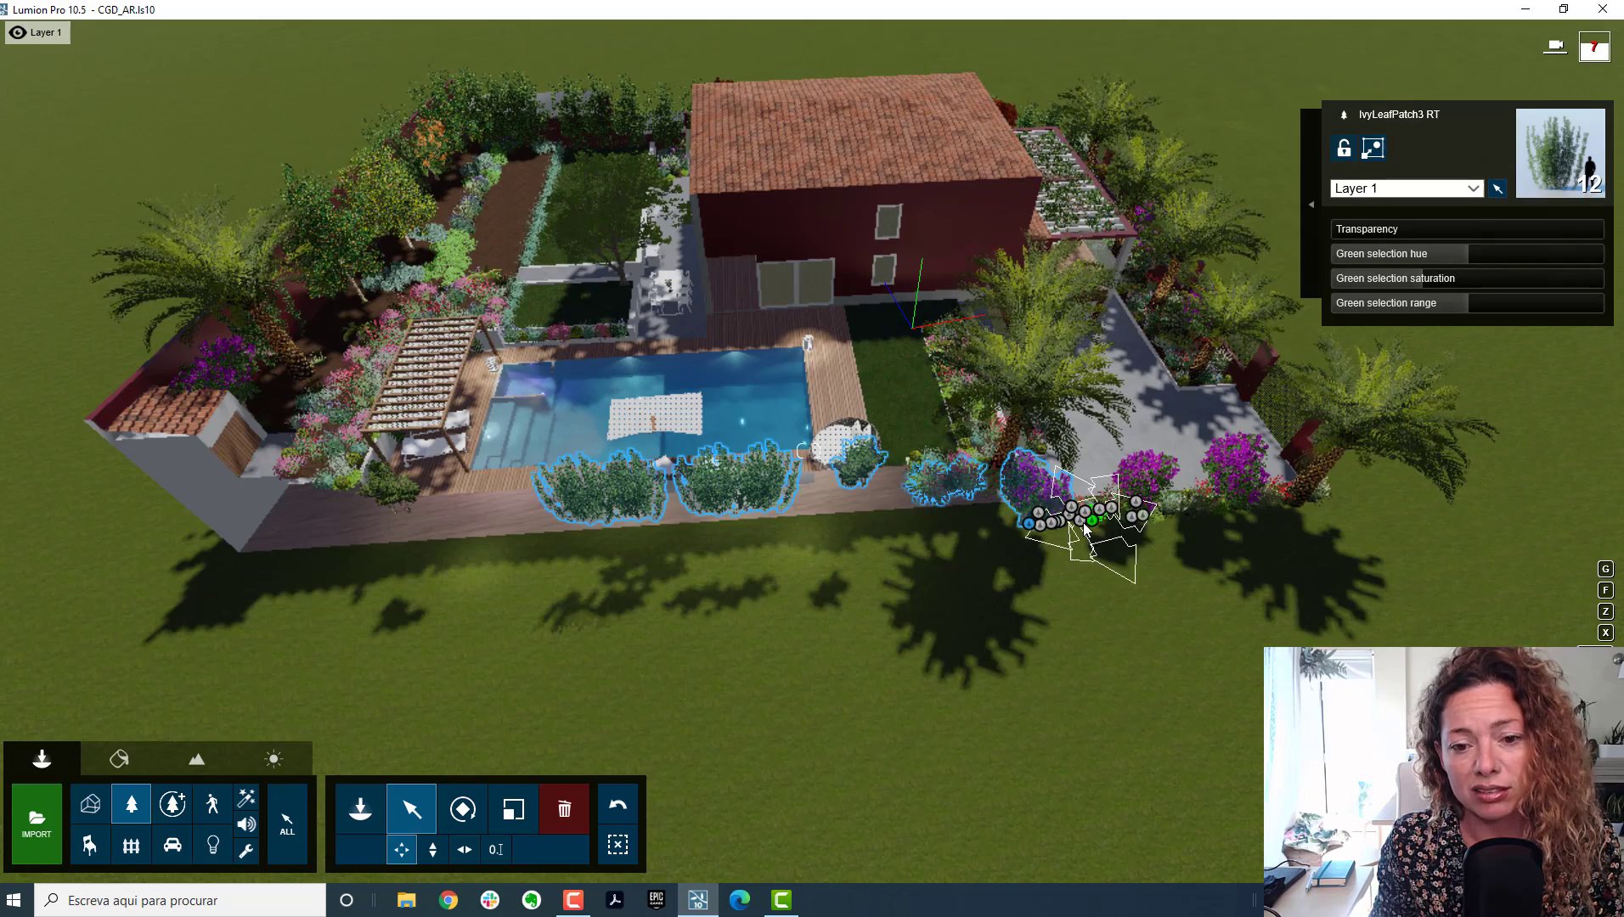
pyautogui.keyDown('ctrl'); pyautogui.click(1091, 521); pyautogui.keyUp('ctrl')
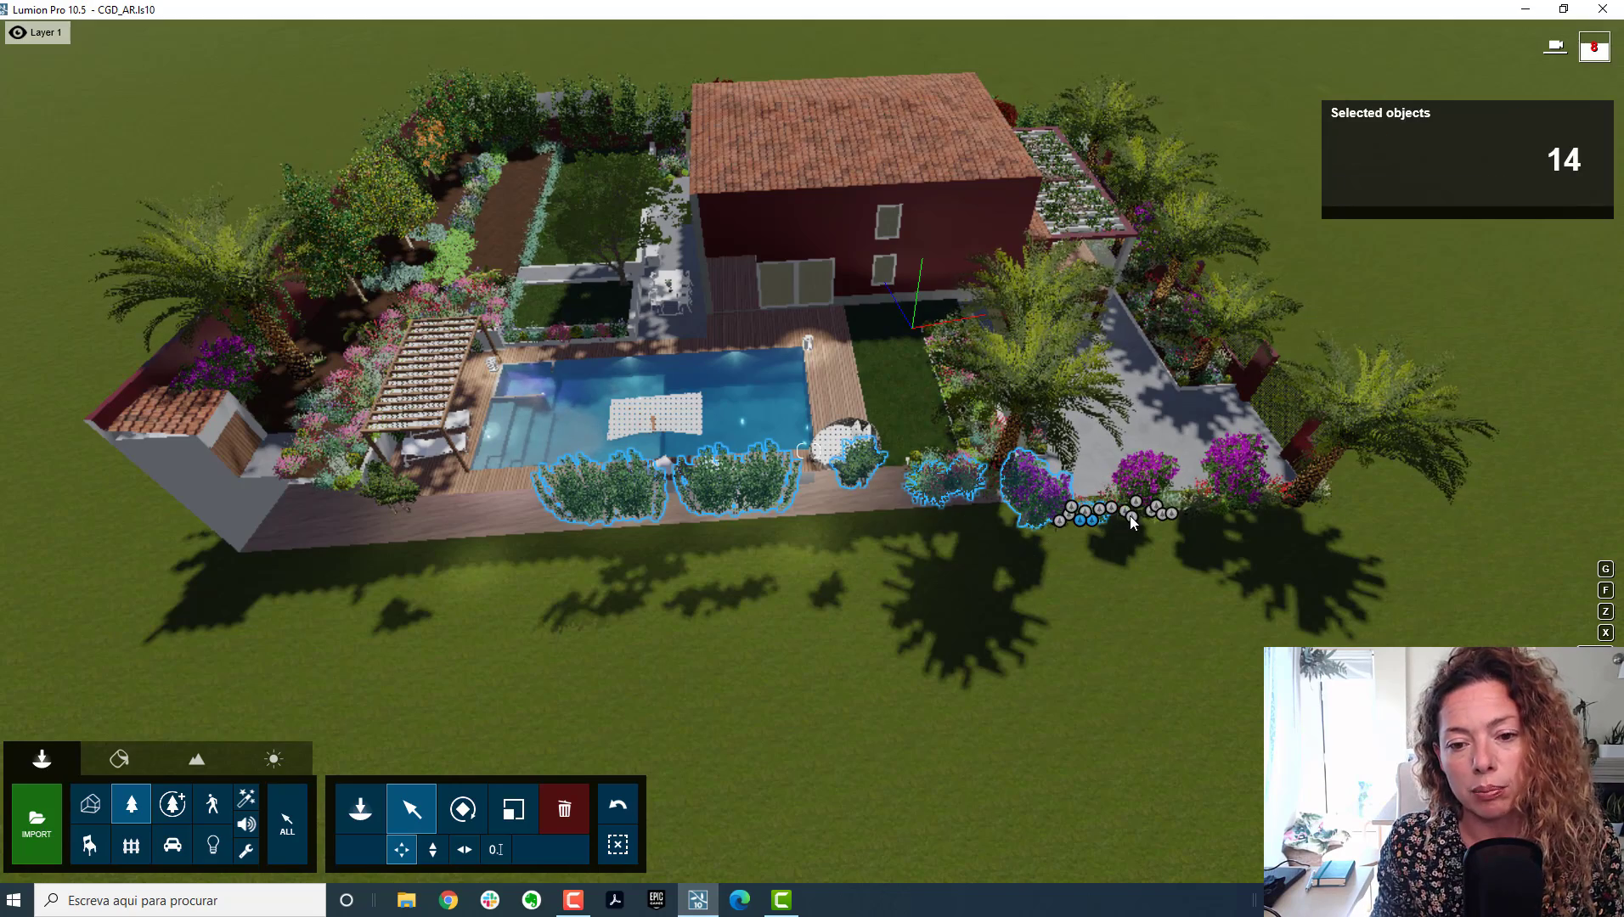
pyautogui.keyDown('ctrl'); pyautogui.click(1131, 516); pyautogui.keyUp('ctrl')
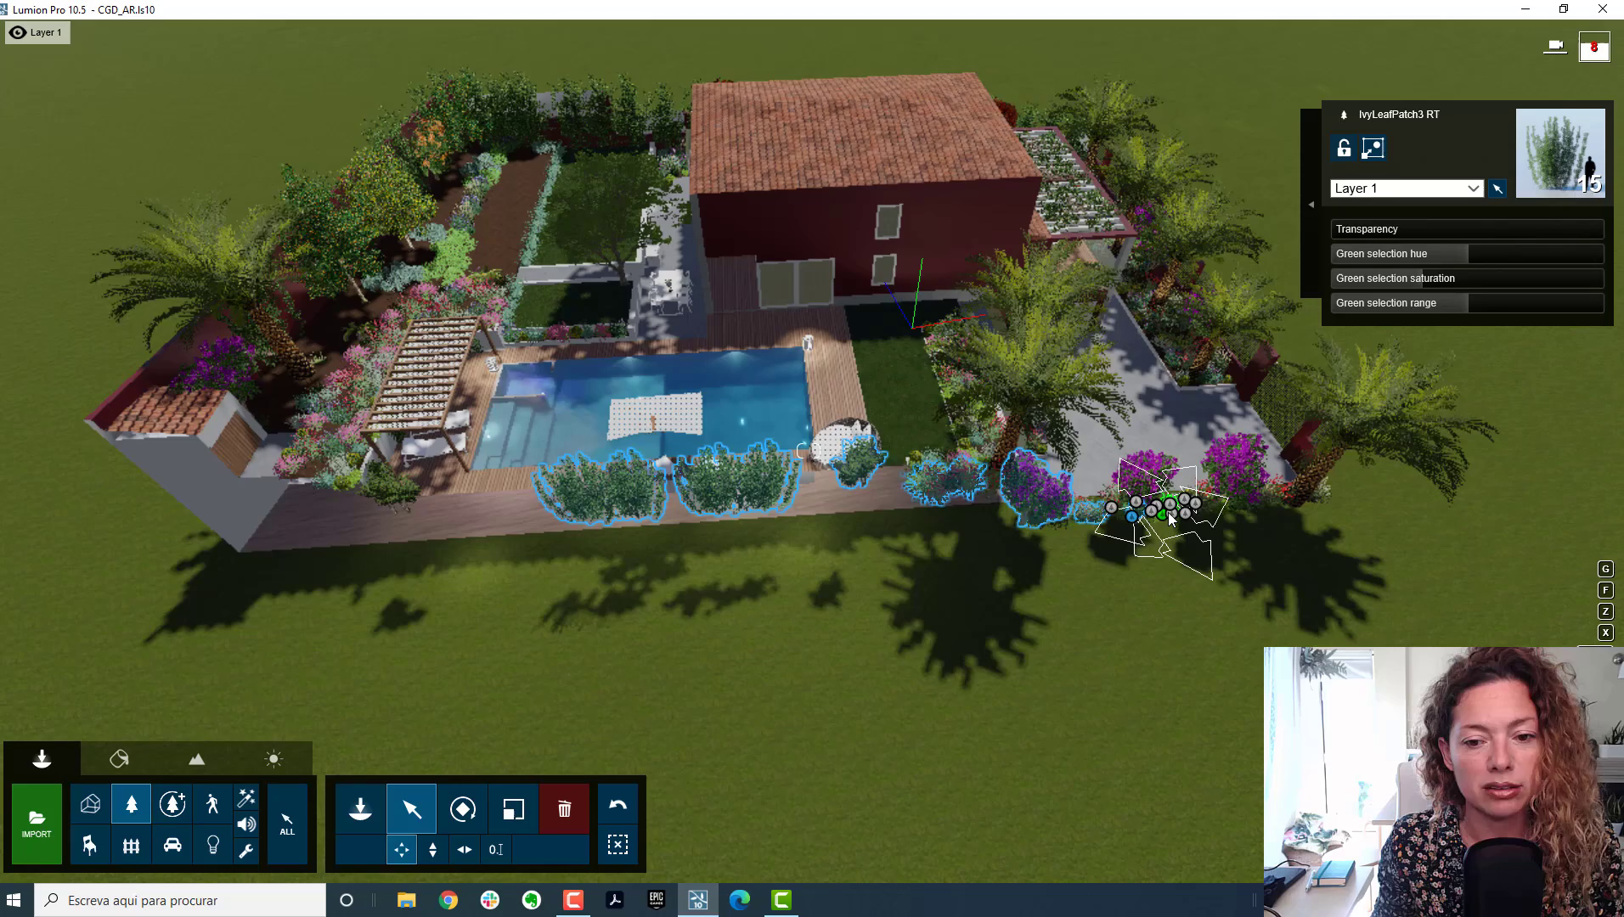
pyautogui.keyDown('ctrl'); pyautogui.click(1169, 513); pyautogui.keyUp('ctrl')
pyautogui.keyDown('ctrl'); pyautogui.click(1267, 506); pyautogui.keyUp('ctrl')
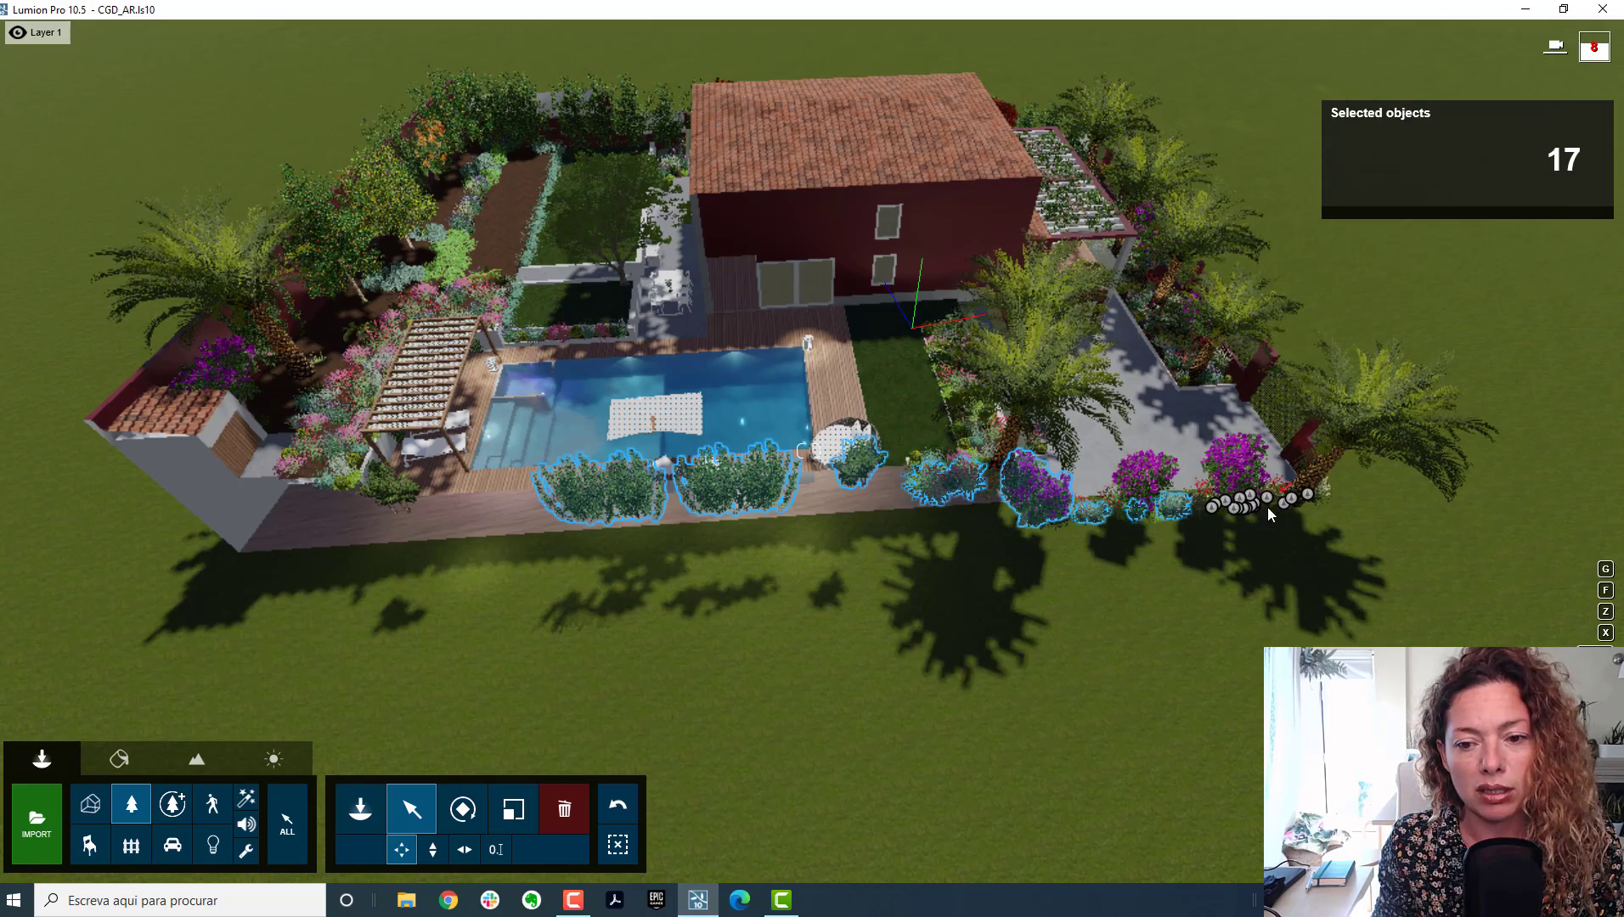
# Step: Assign the selected boundary plants to Layer 4 and hide that layer
pyautogui.moveTo(1345, 152)
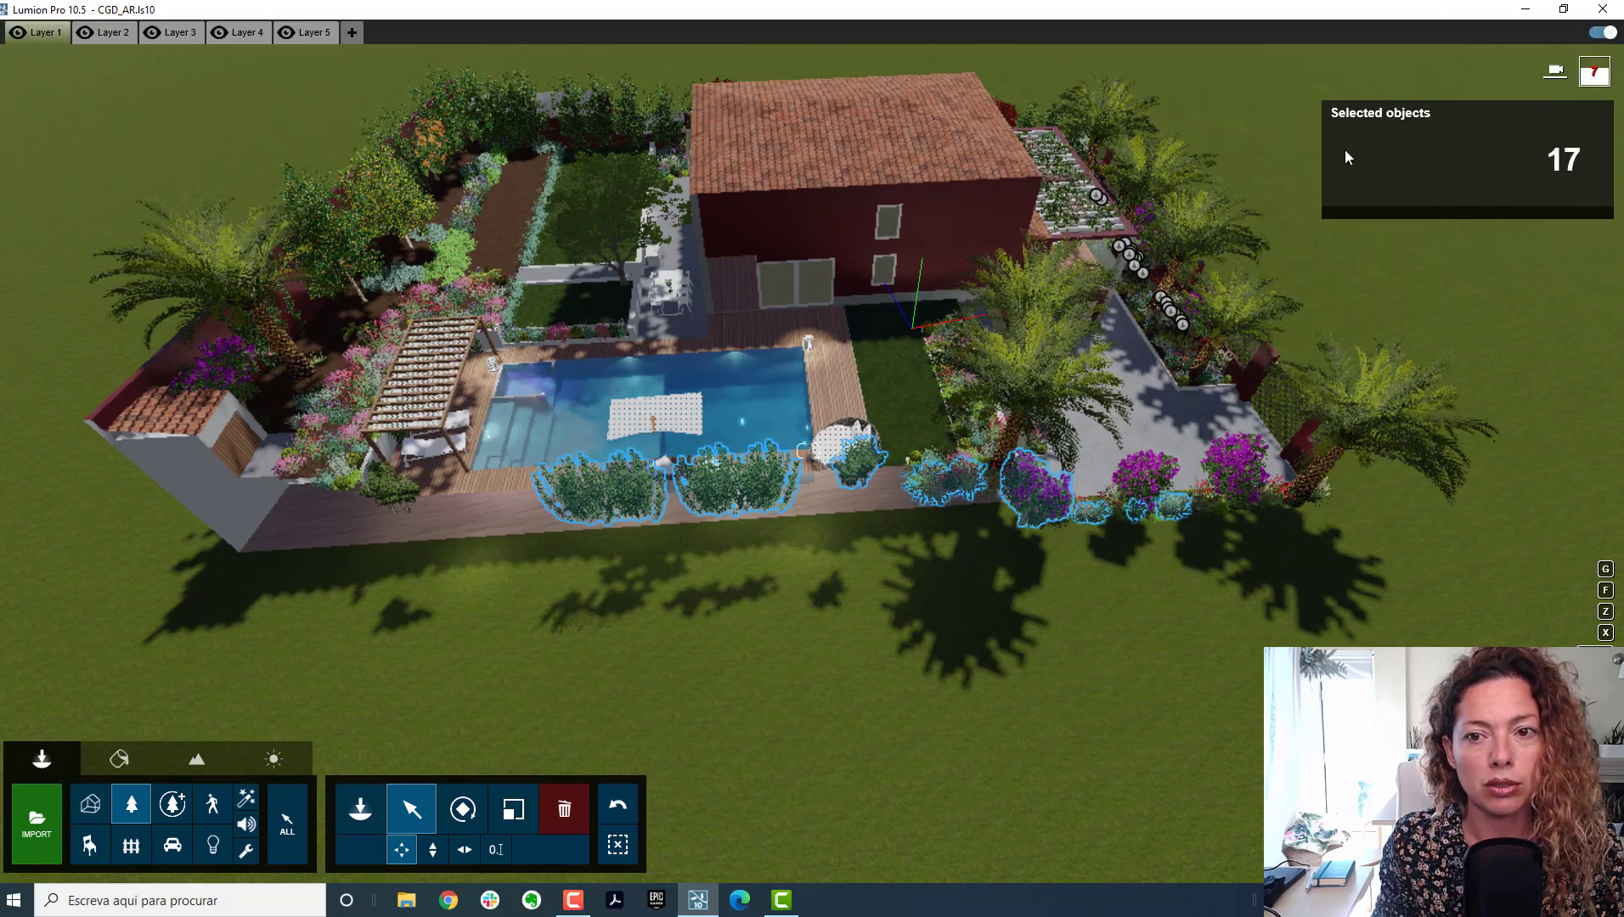
pyautogui.moveTo(1344, 115)
pyautogui.click(1474, 190)
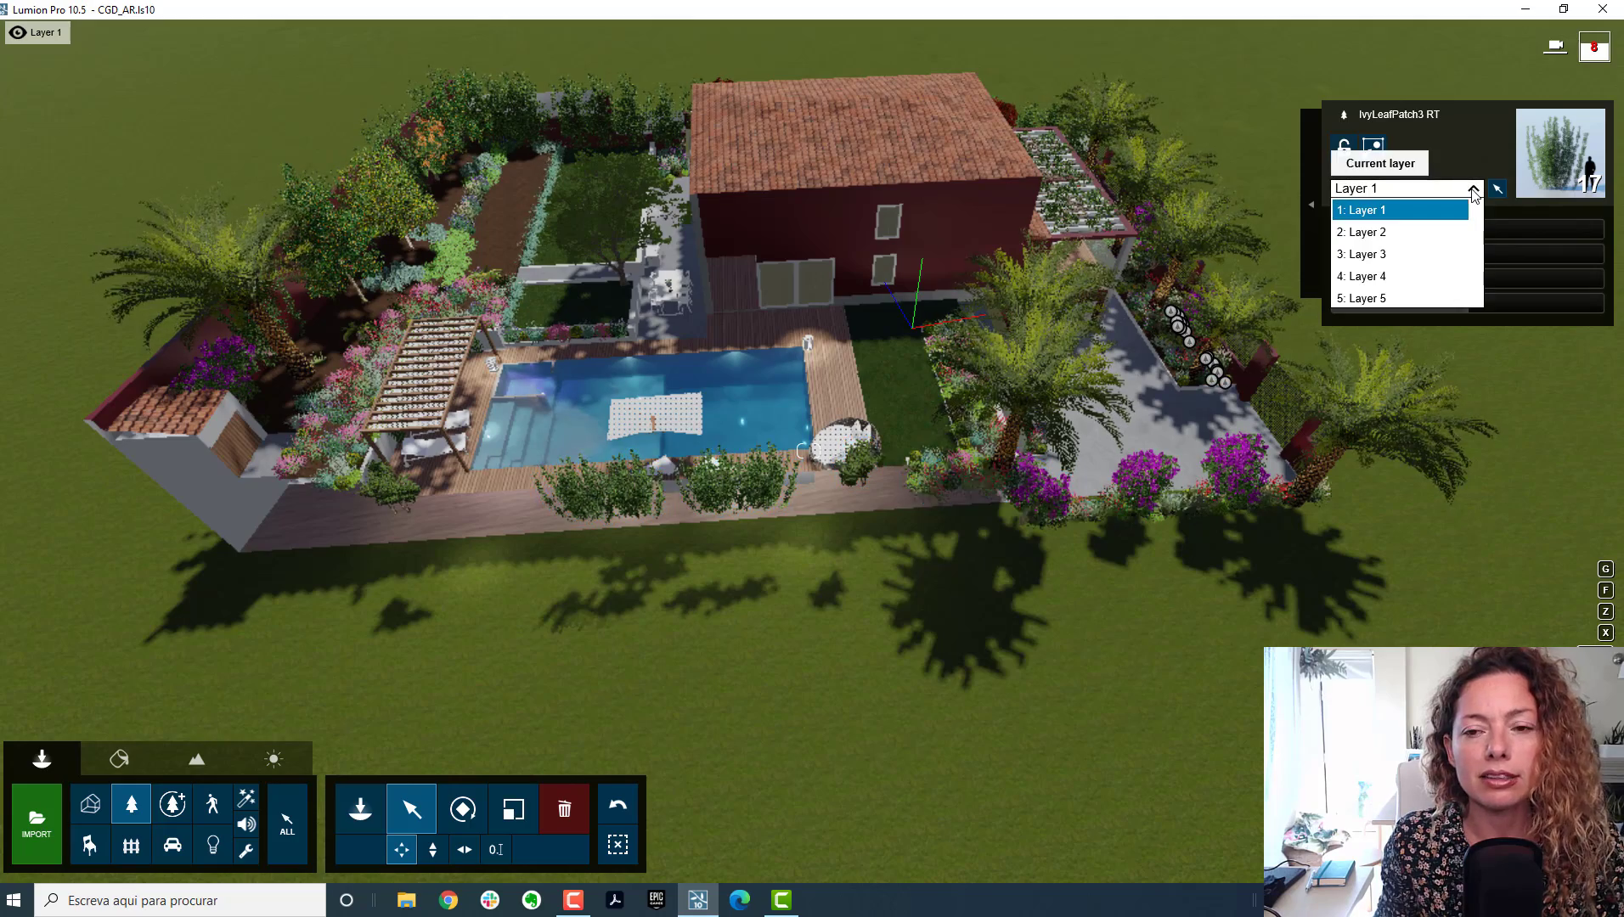
pyautogui.click(1416, 276)
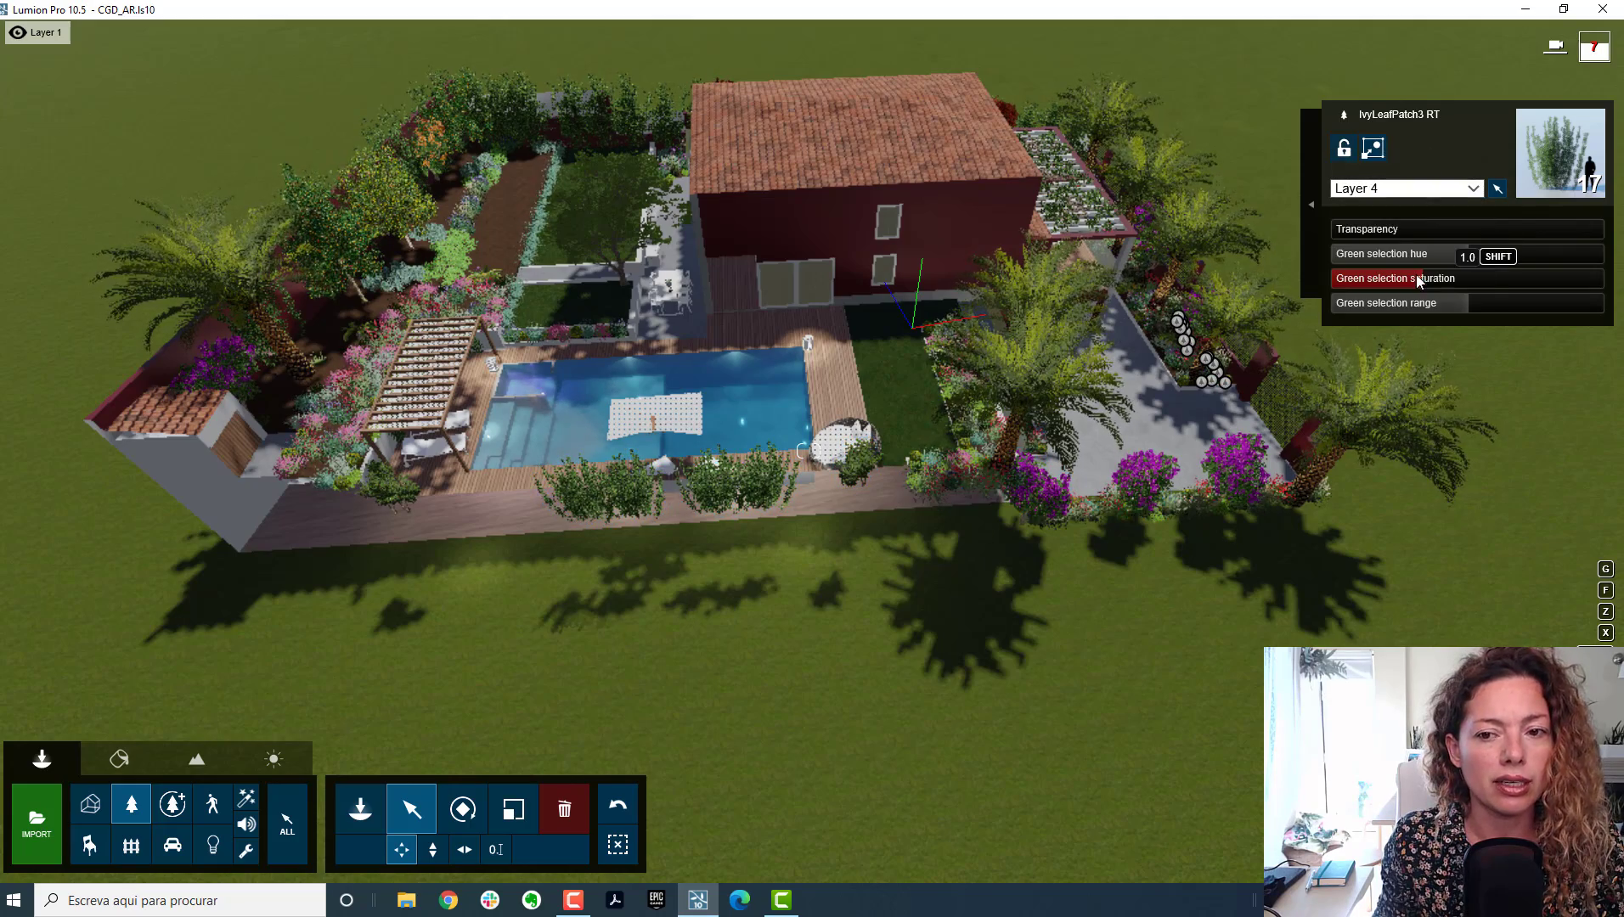
pyautogui.moveTo(170, 30)
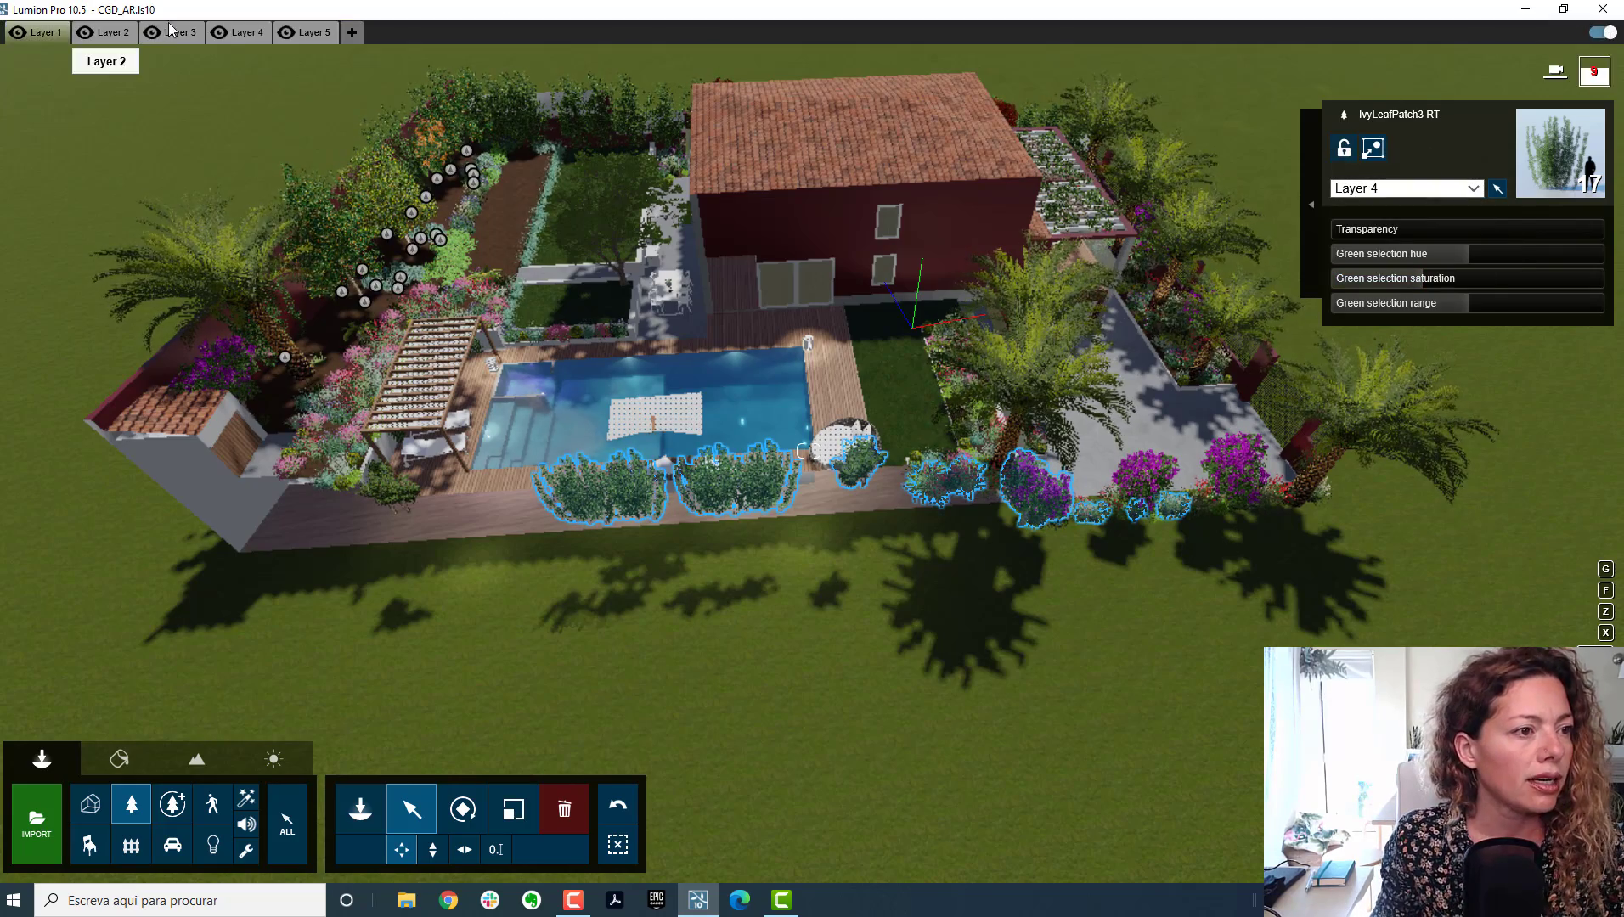
pyautogui.click(219, 34)
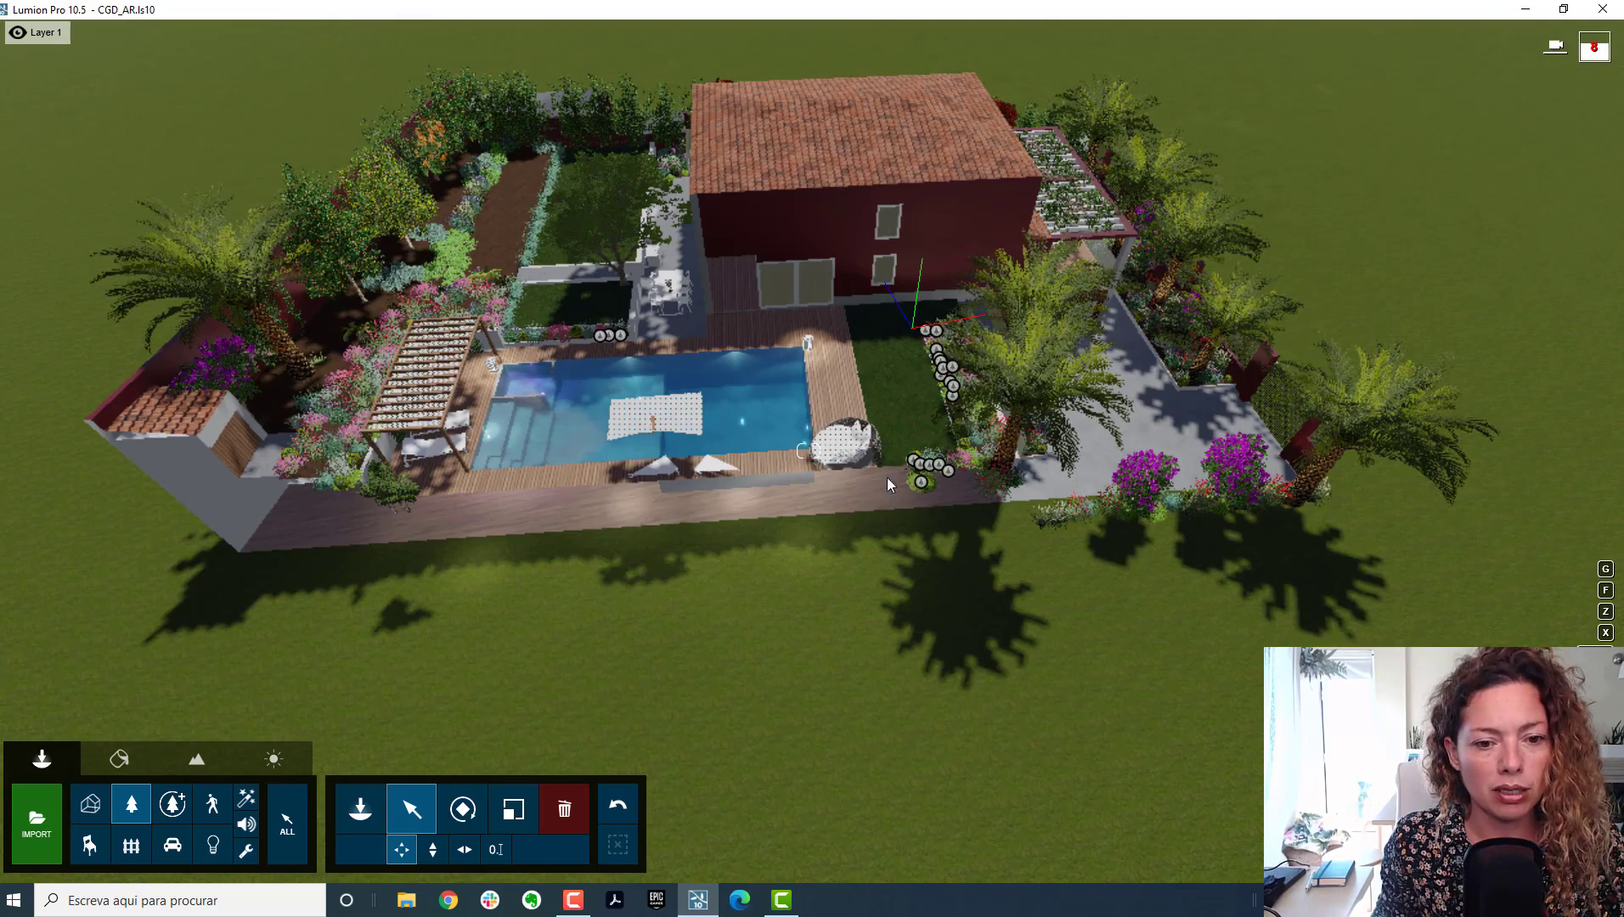
# Step: Select the remaining Japanese Spurge and the spiky plants beside the palm trunk, and move them to the hidden Layer 4
pyautogui.click(921, 484)
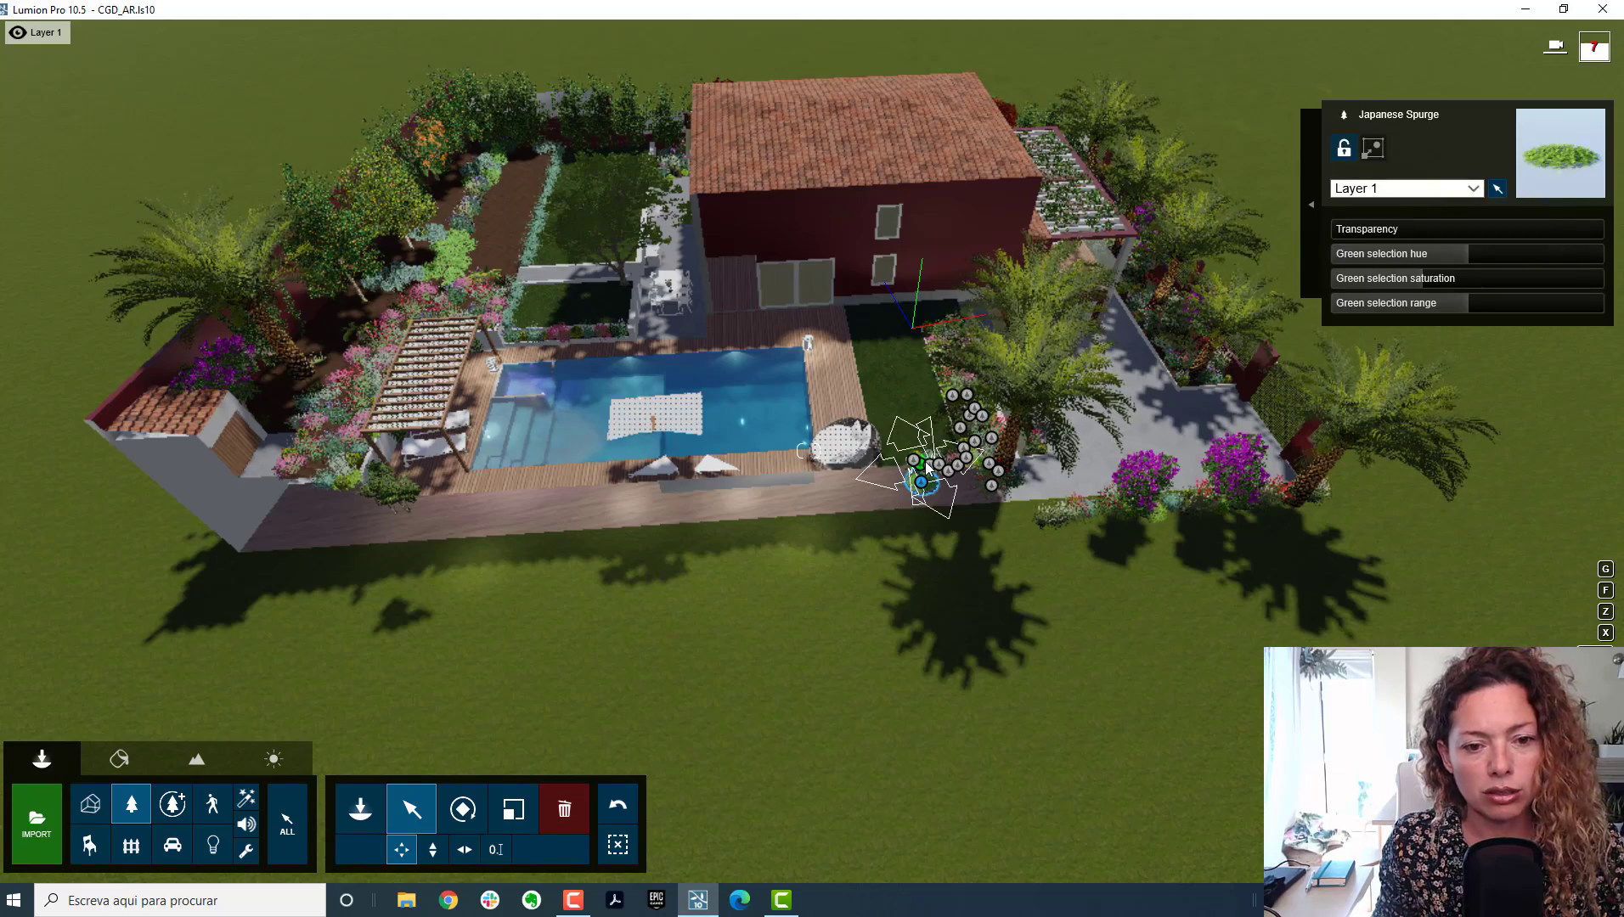
pyautogui.scroll(8, 958, 470)
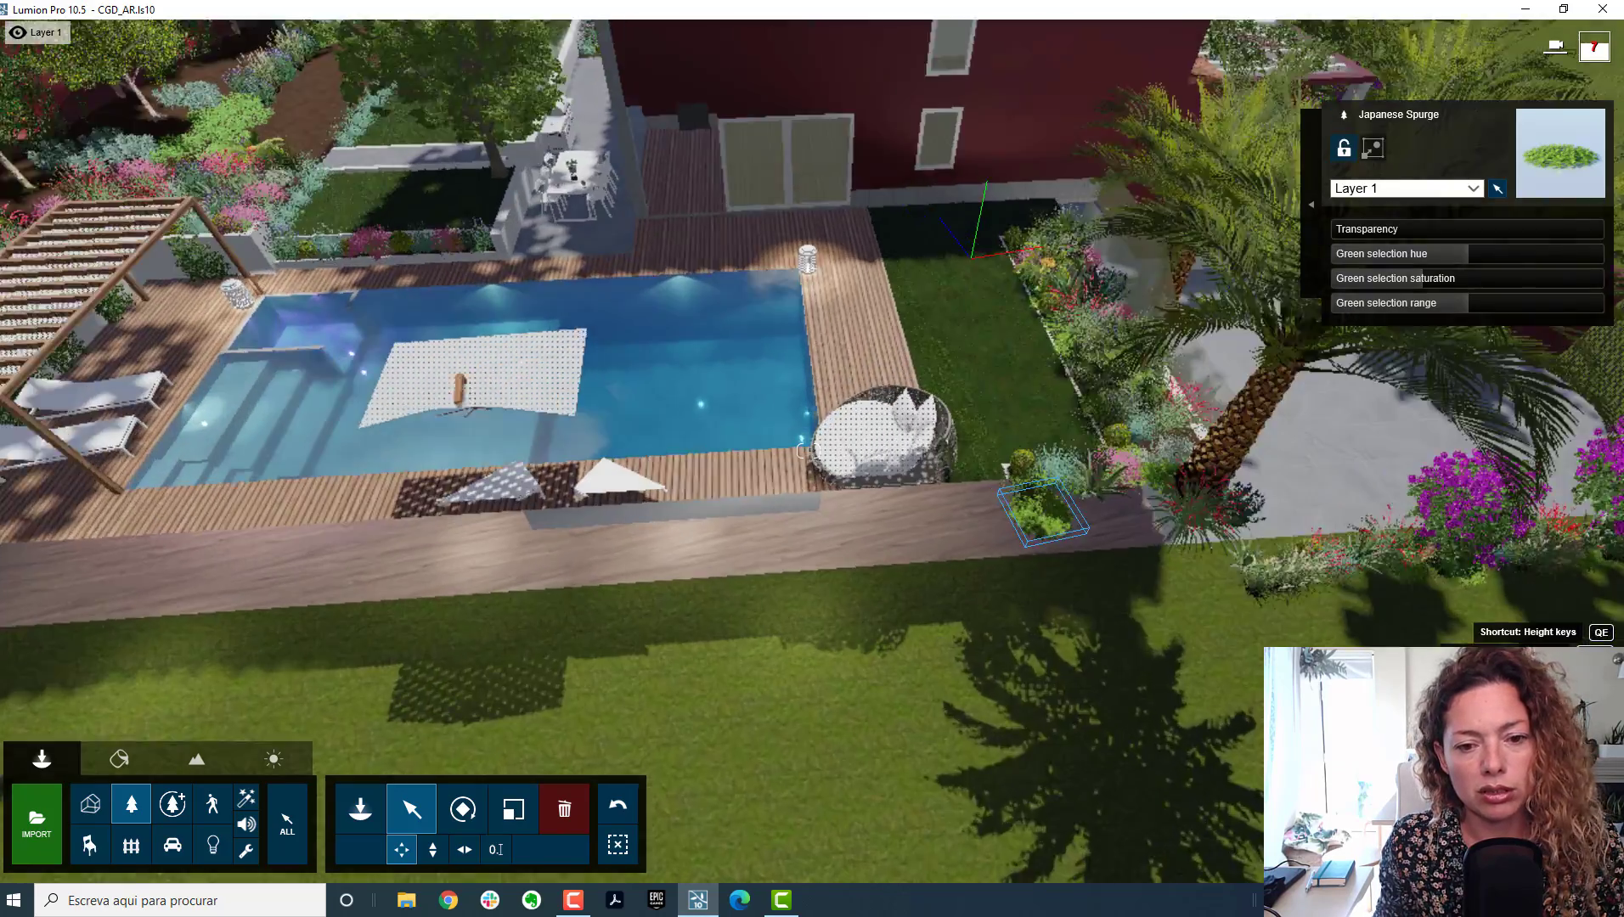
pyautogui.press('ctrl')
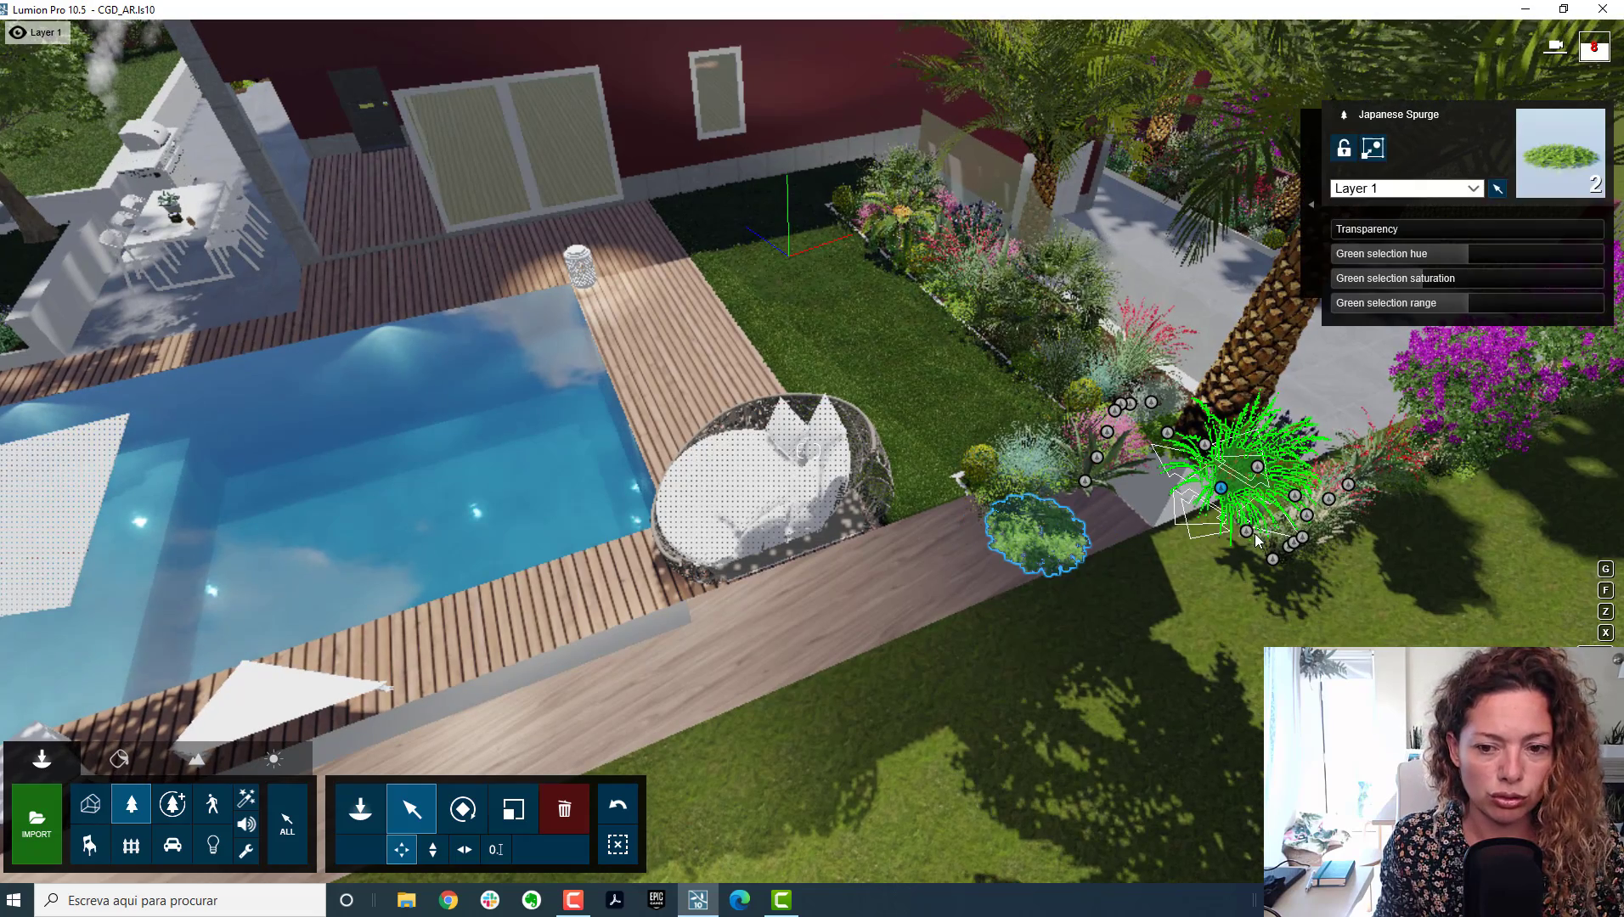
pyautogui.keyDown('ctrl'); pyautogui.click(1220, 491); pyautogui.keyUp('ctrl')
pyautogui.keyDown('ctrl'); pyautogui.click(1079, 484); pyautogui.keyUp('ctrl')
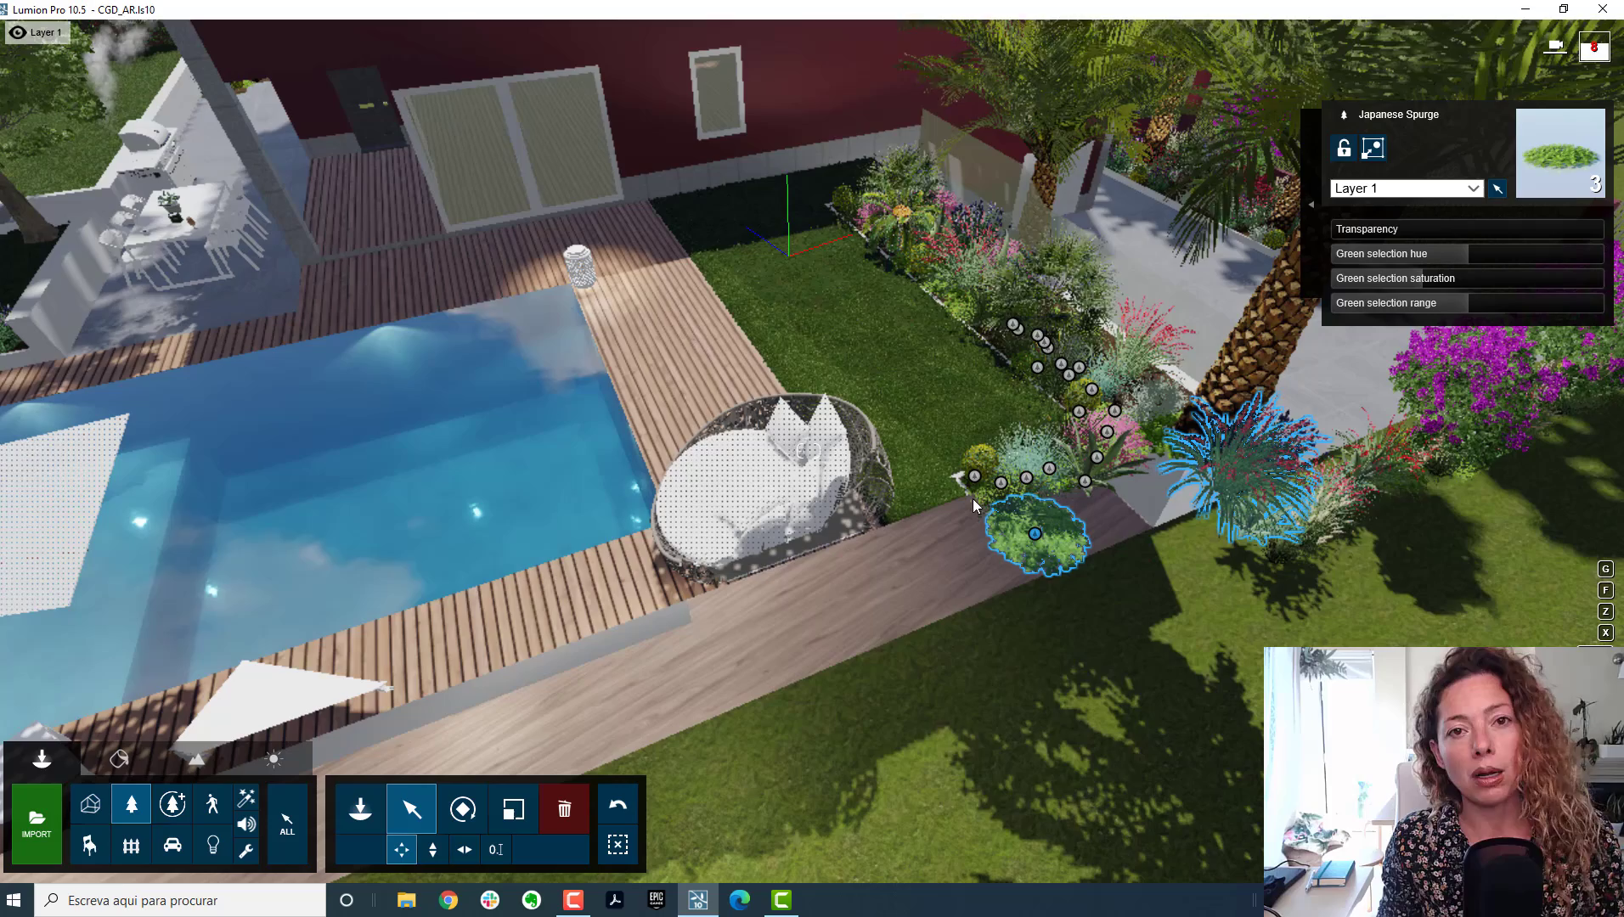
pyautogui.click(1474, 190)
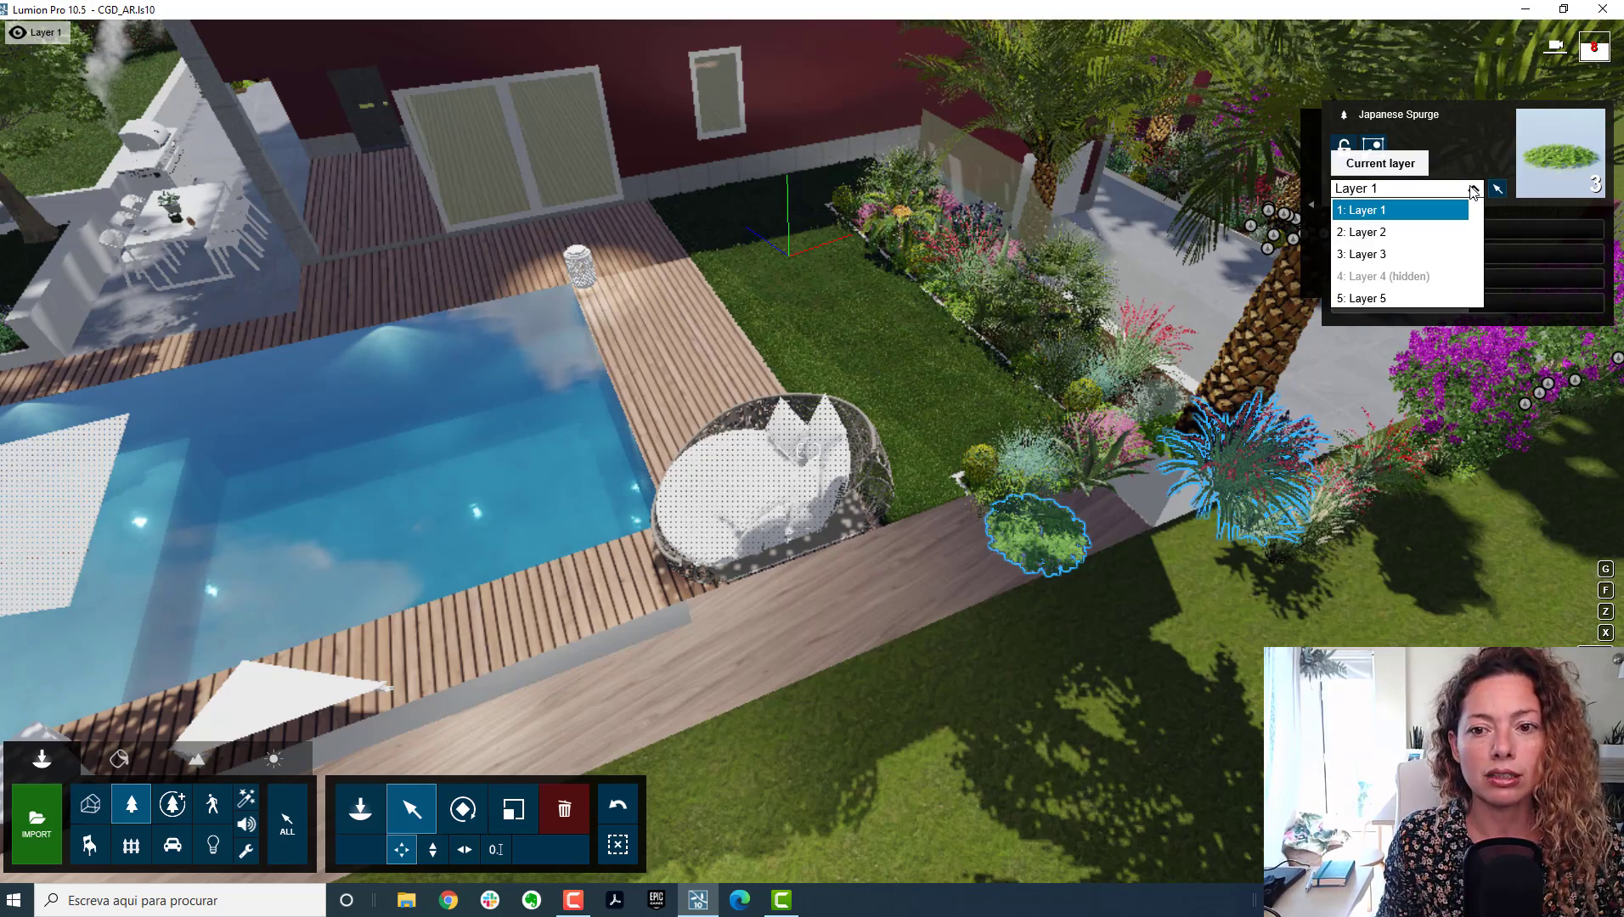
pyautogui.click(1428, 274)
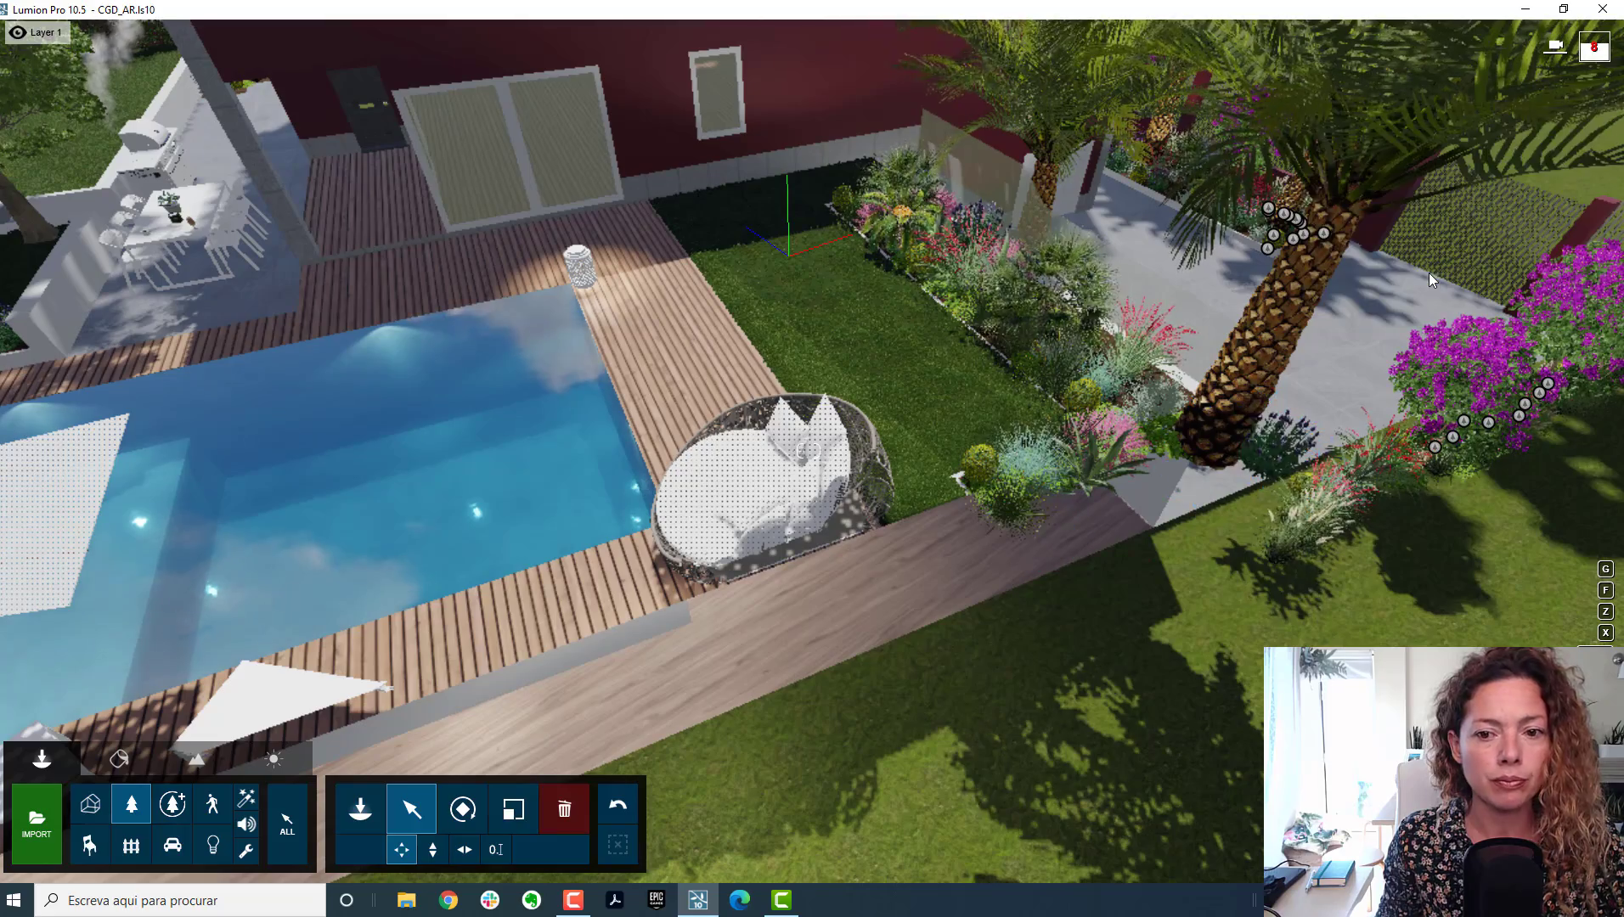
# Step: Check the cleared boundary beside the pool and switch back to utility objects to show the clip plane
pyautogui.press('s')
pyautogui.moveTo(986, 409); pyautogui.dragTo(747, 450, button='right')
pyautogui.press('w')
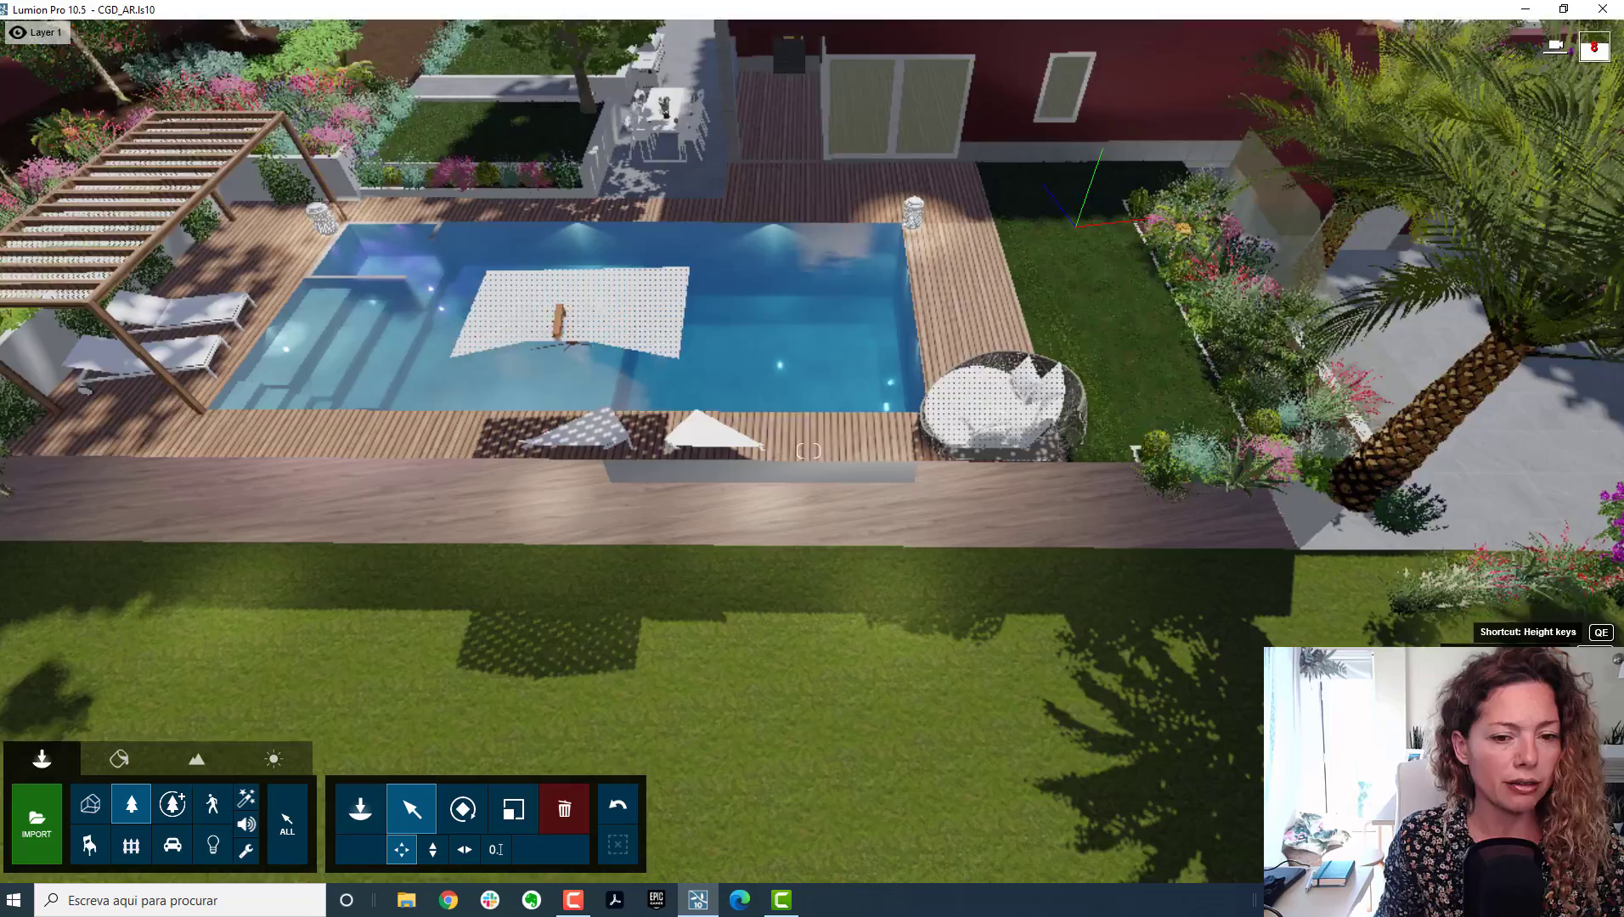
pyautogui.press('w')
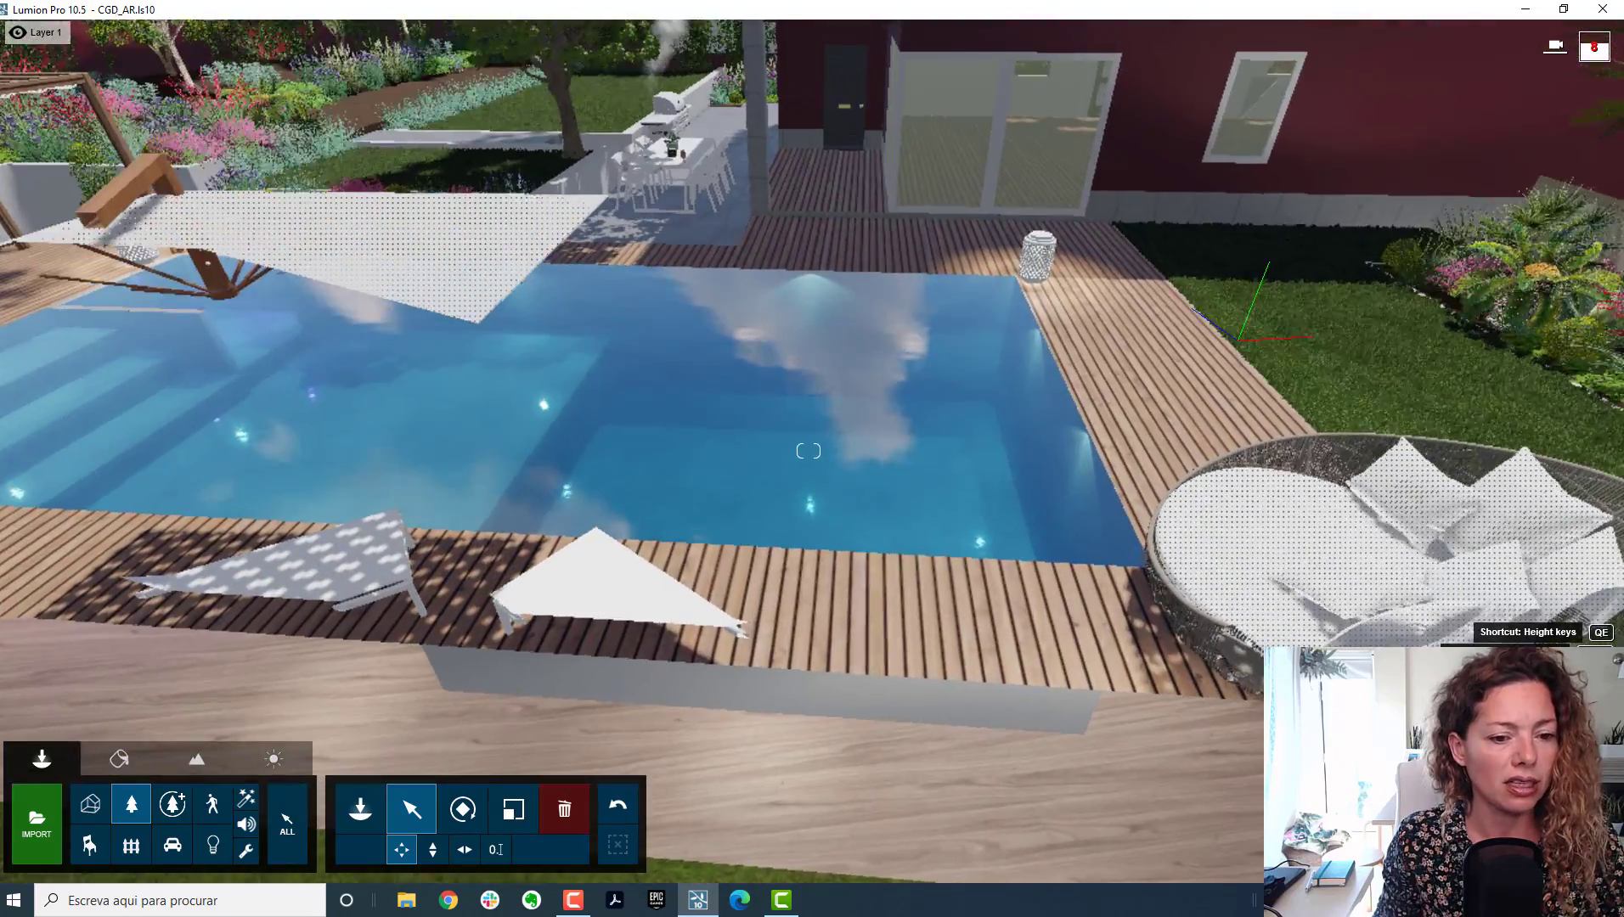
pyautogui.moveTo(808, 451); pyautogui.dragTo(1197, 699, button='right')
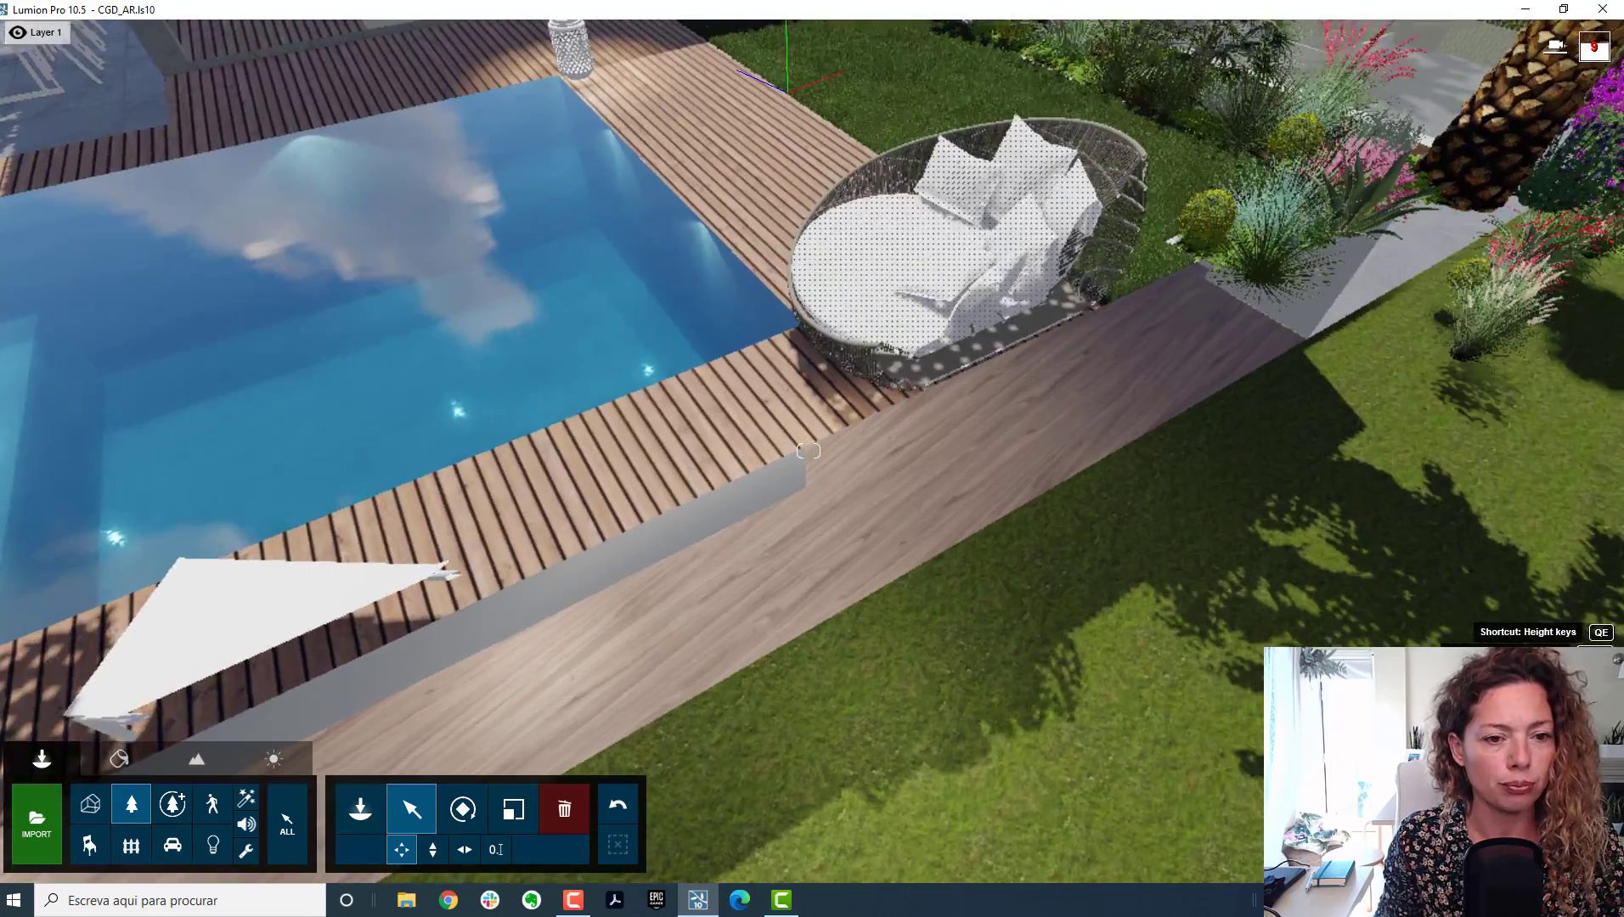
pyautogui.press('s')
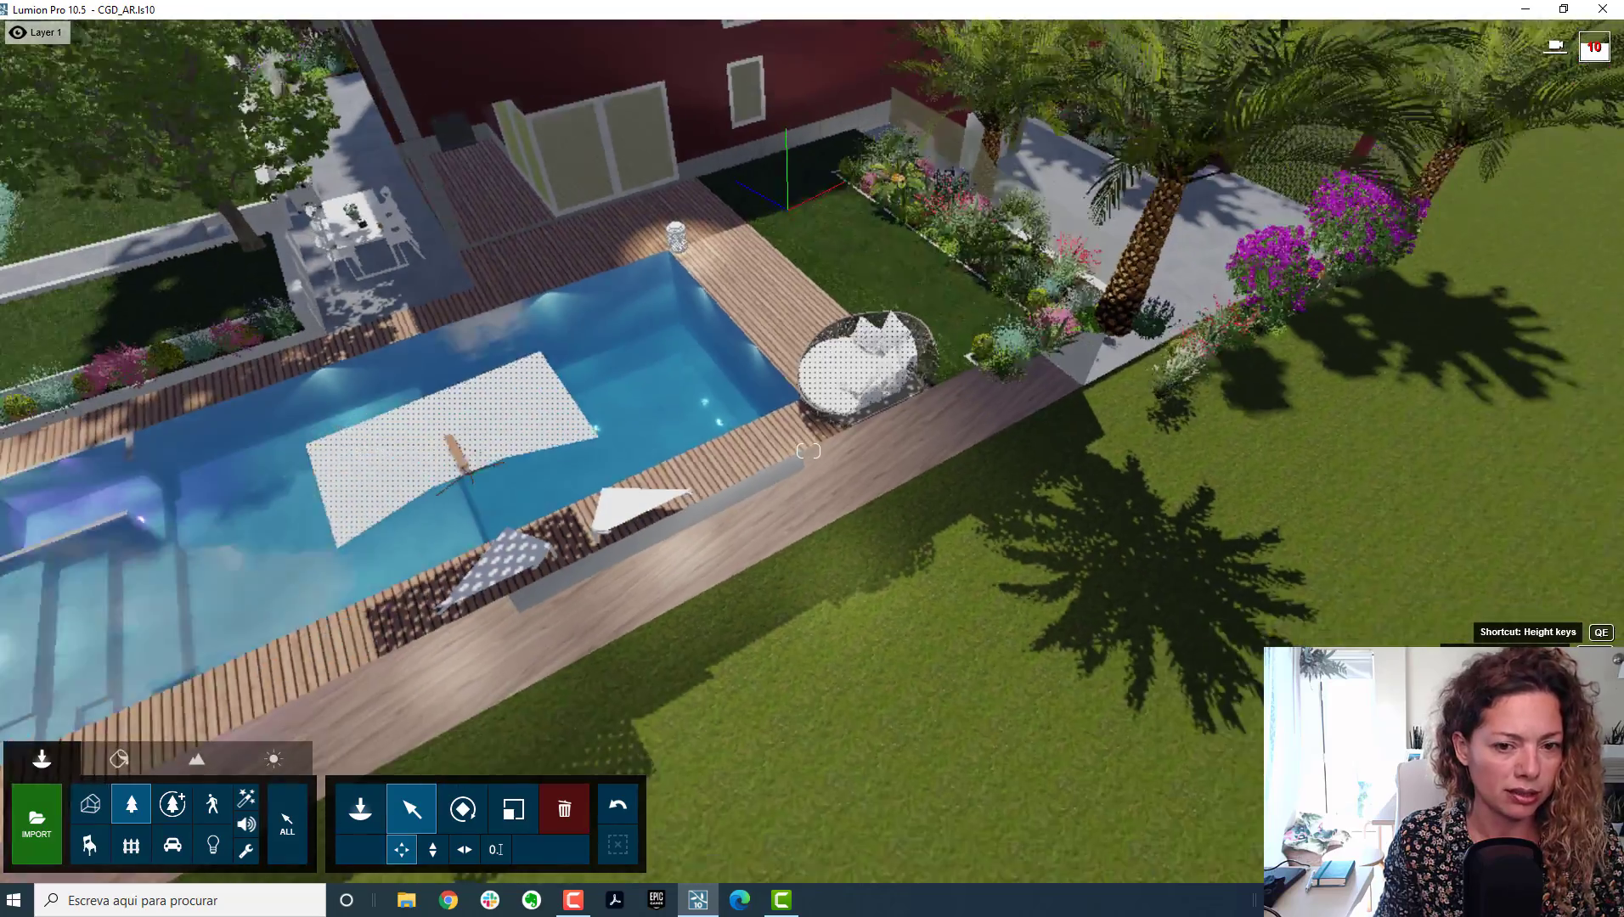
pyautogui.press('a')
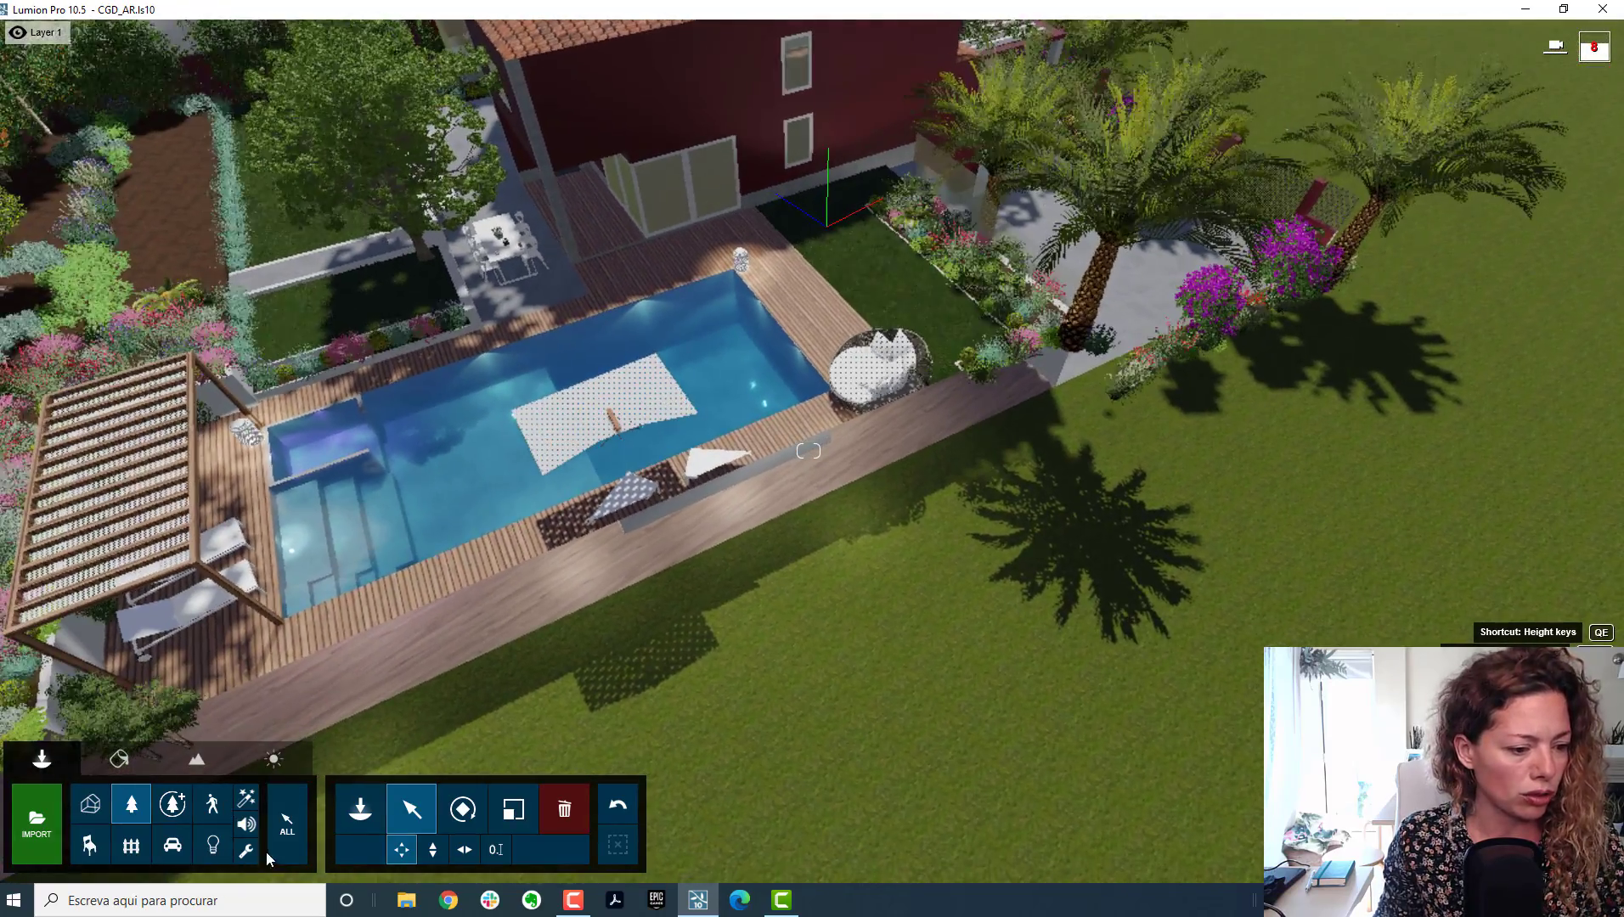
pyautogui.click(254, 854)
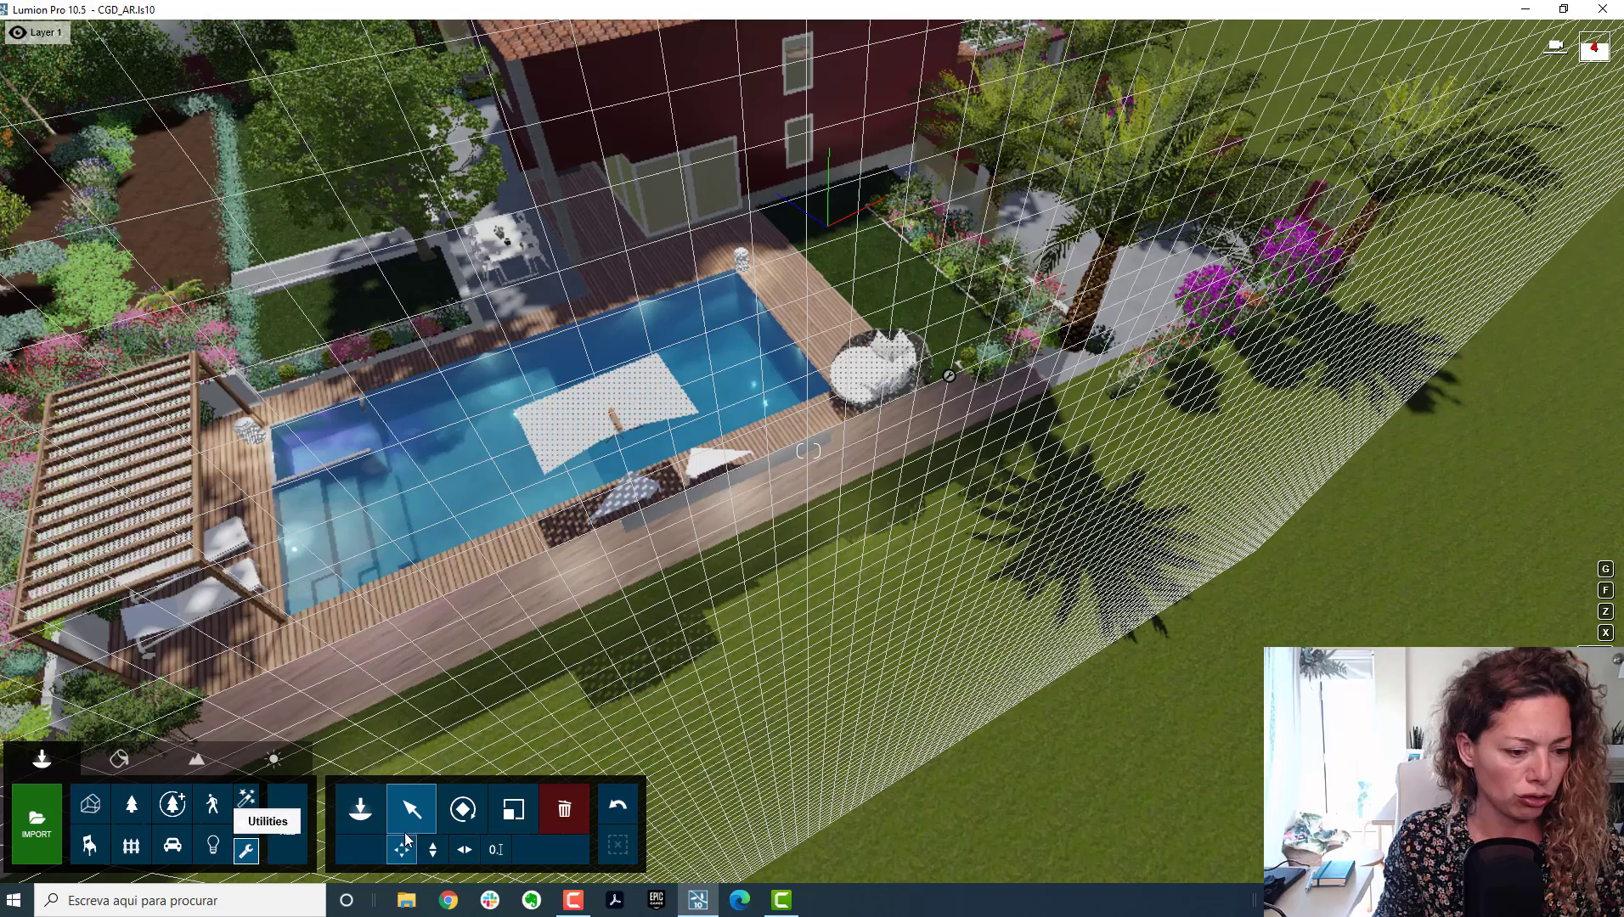
# Step: Select the clip plane and move it outward to the outer edge of the boundary wall beside the pool
pyautogui.click(950, 374)
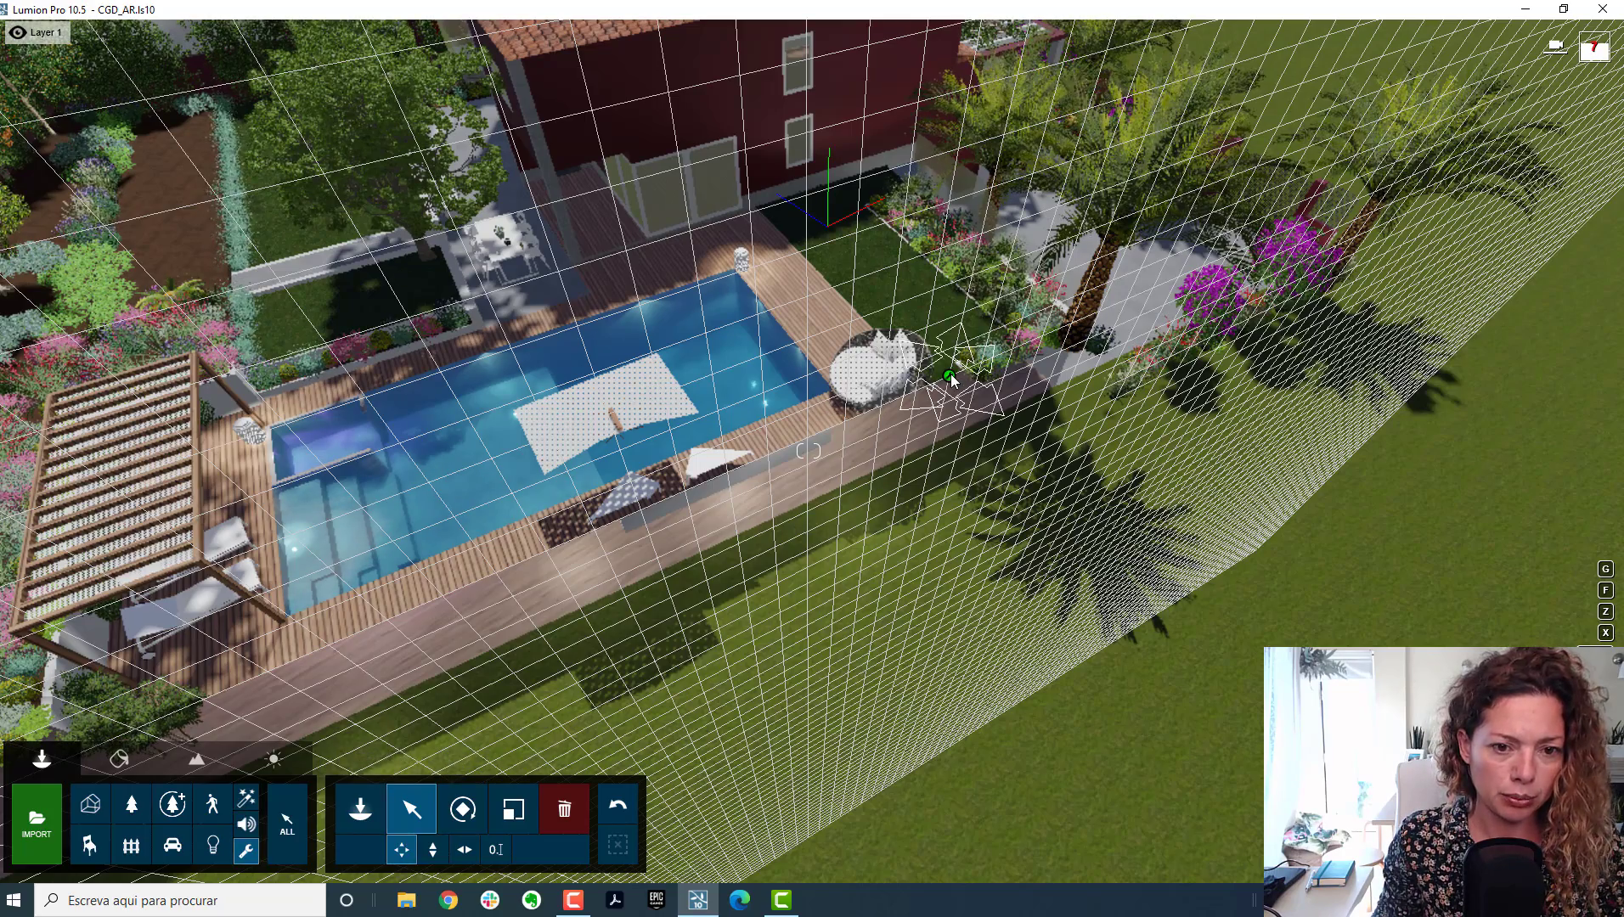
pyautogui.moveTo(975, 396); pyautogui.dragTo(1029, 451)
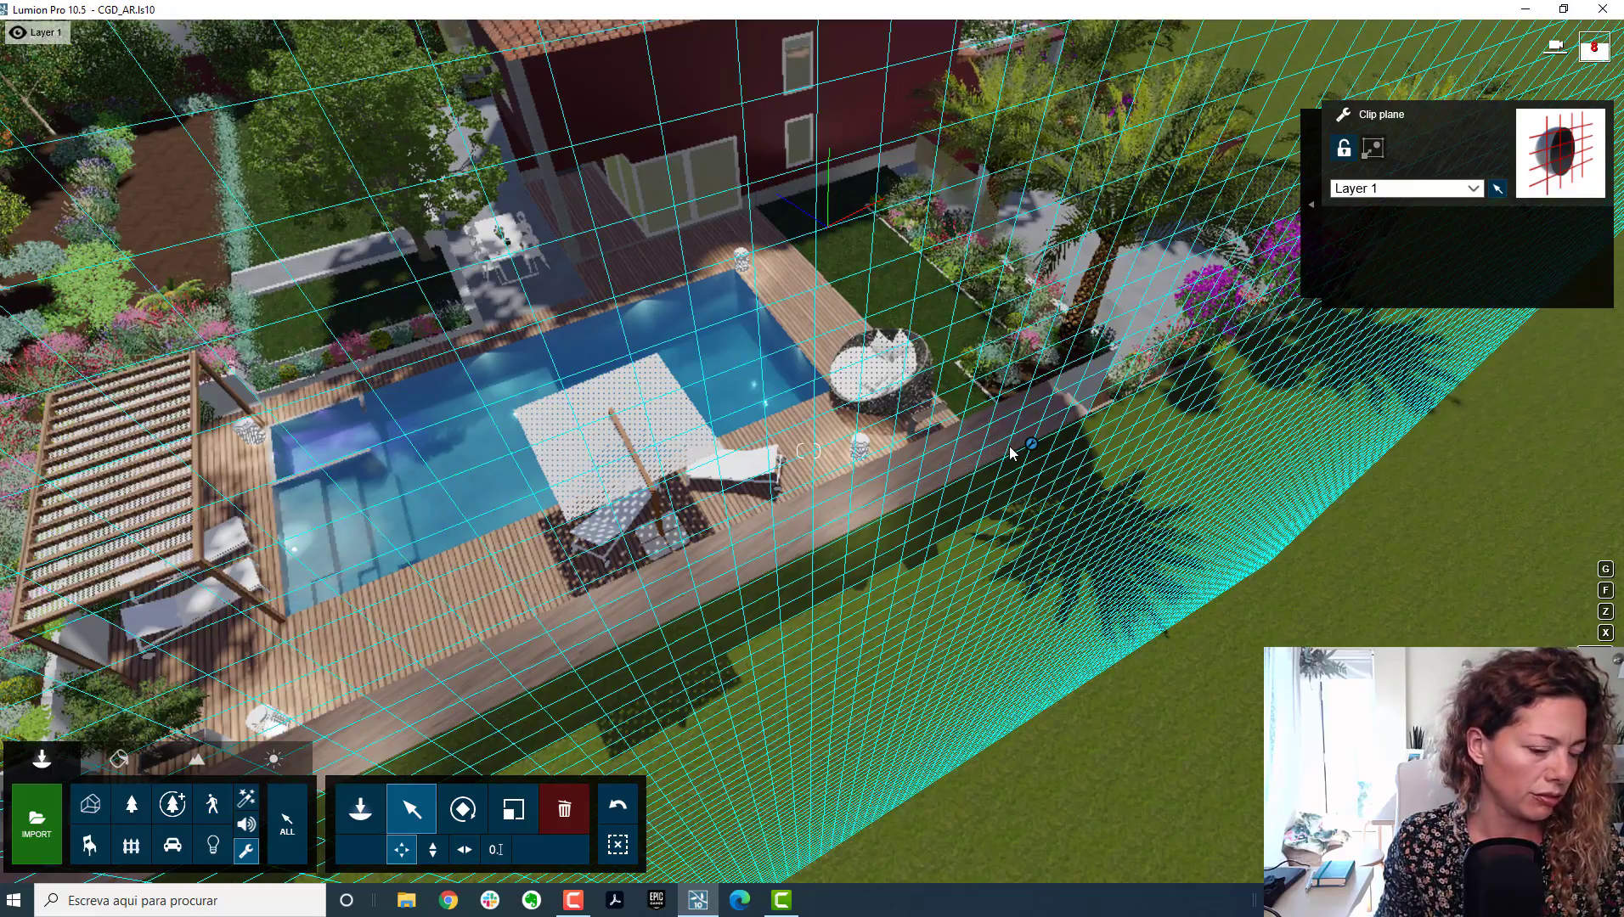
pyautogui.moveTo(1028, 451); pyautogui.dragTo(1015, 472, button='right')
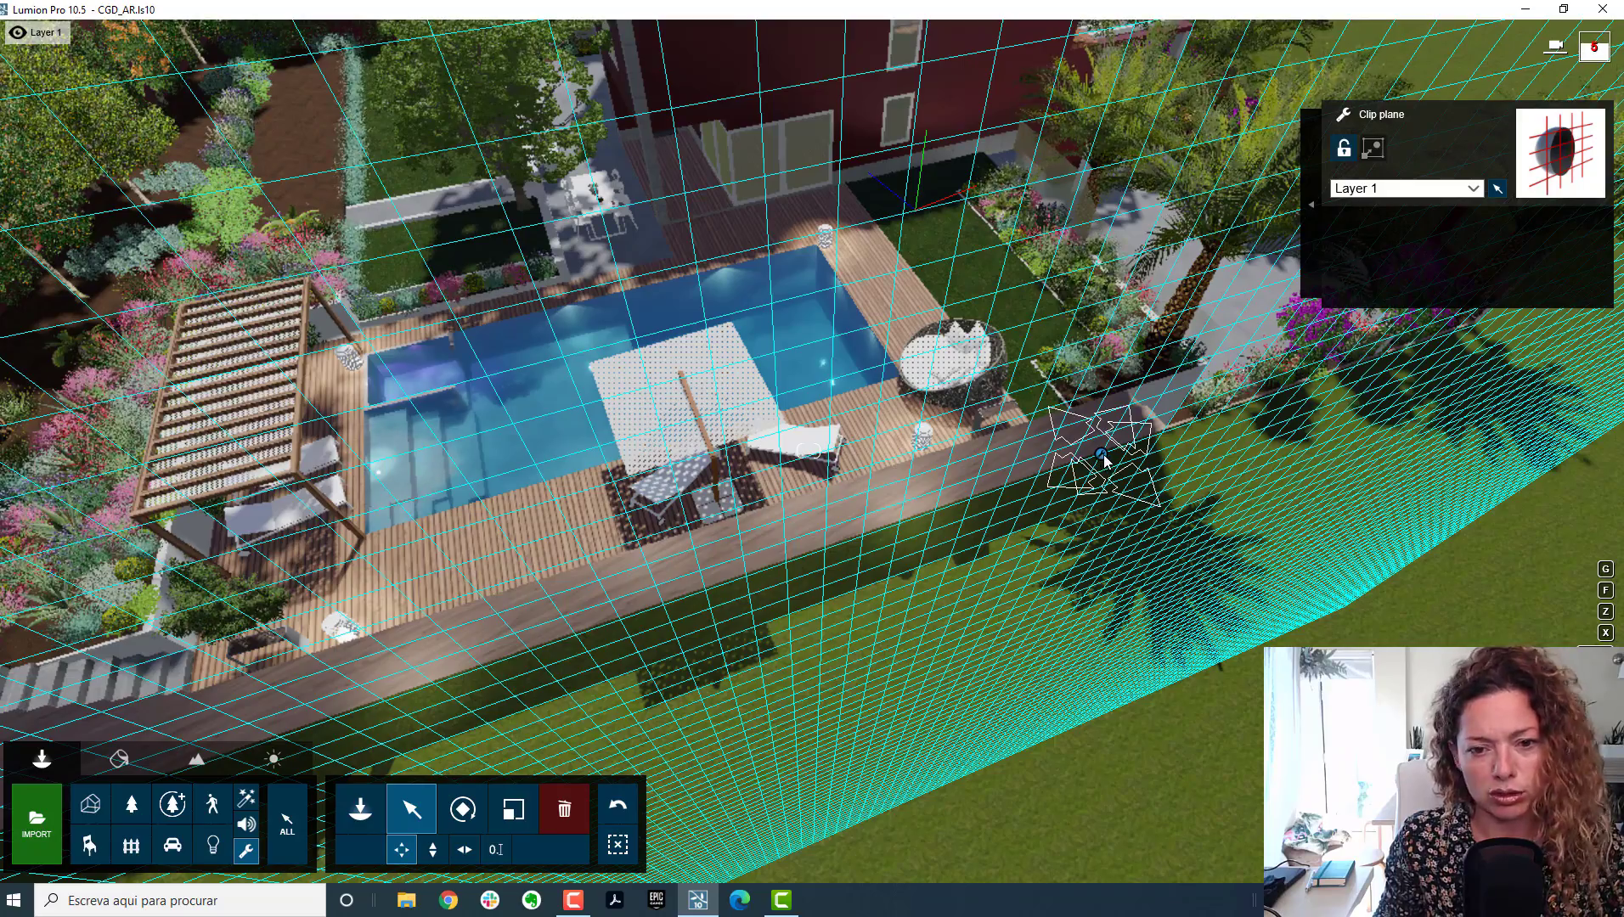
pyautogui.moveTo(1104, 455); pyautogui.dragTo(1104, 456)
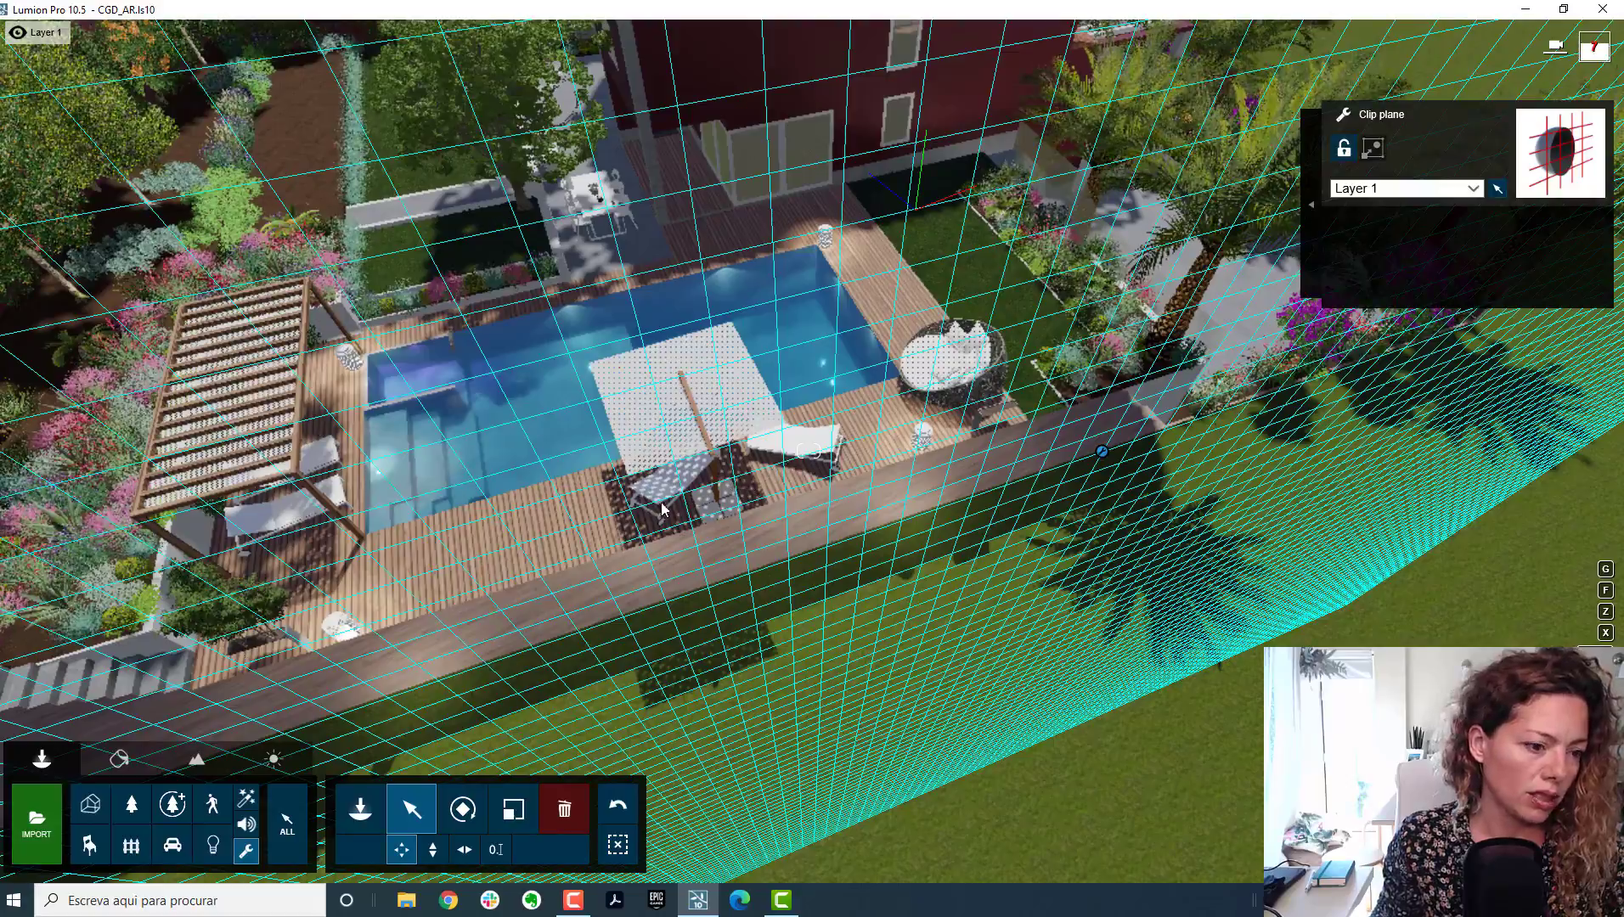
# Step: Frame the pool, garden and house frontally from beyond the boundary wall and open Photo mode on photo 31
pyautogui.scroll(-3, 391, 582)
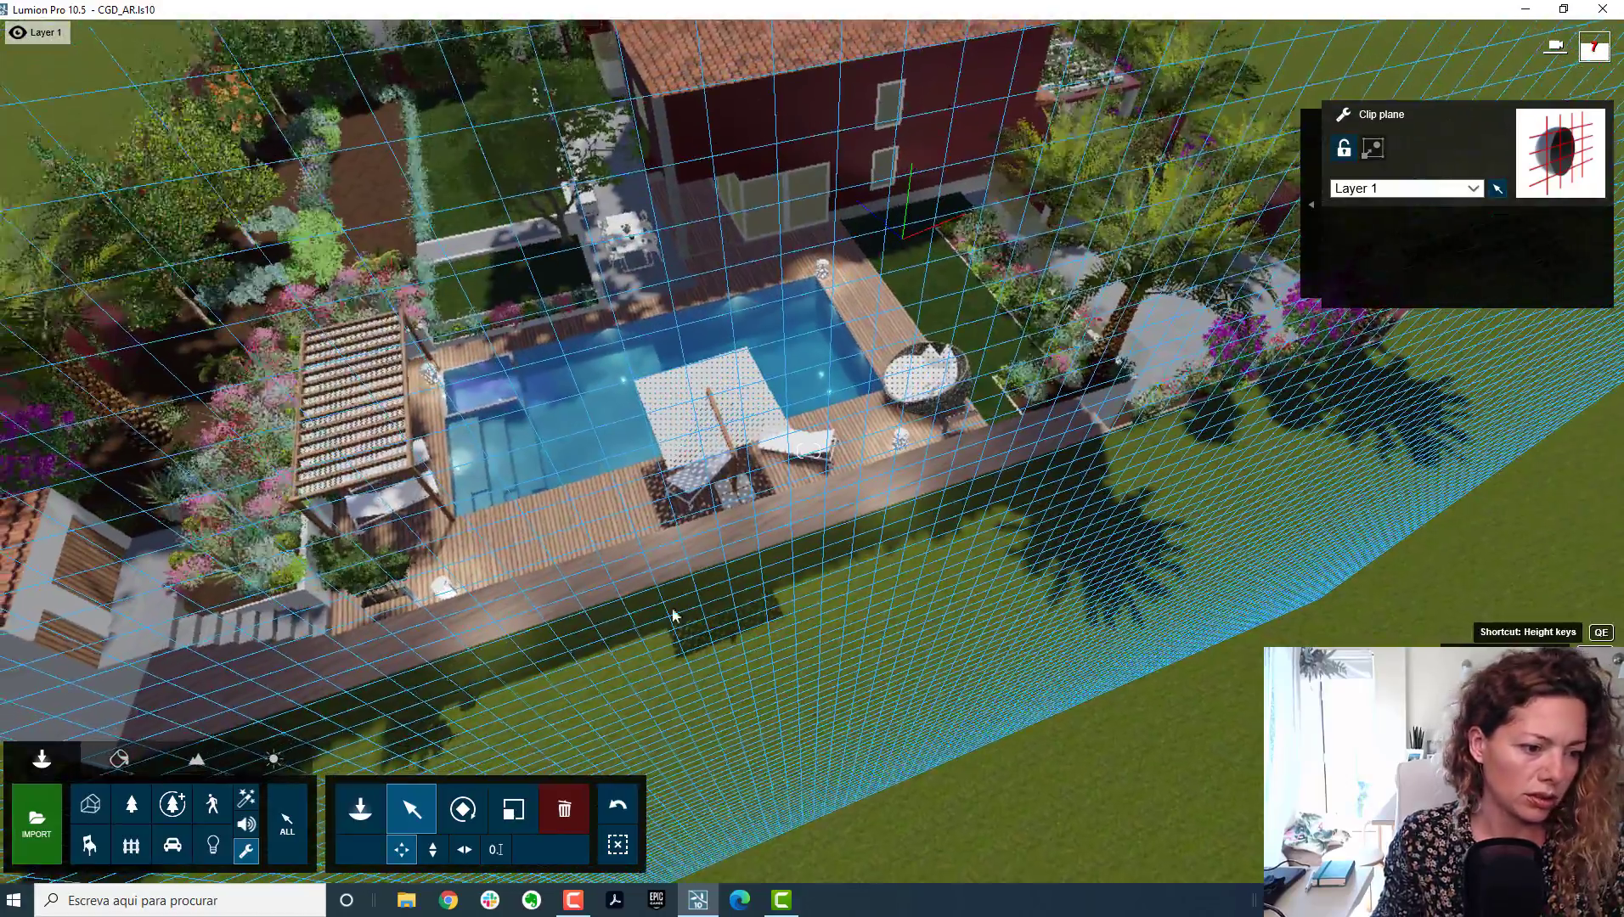
pyautogui.scroll(5, 961, 511)
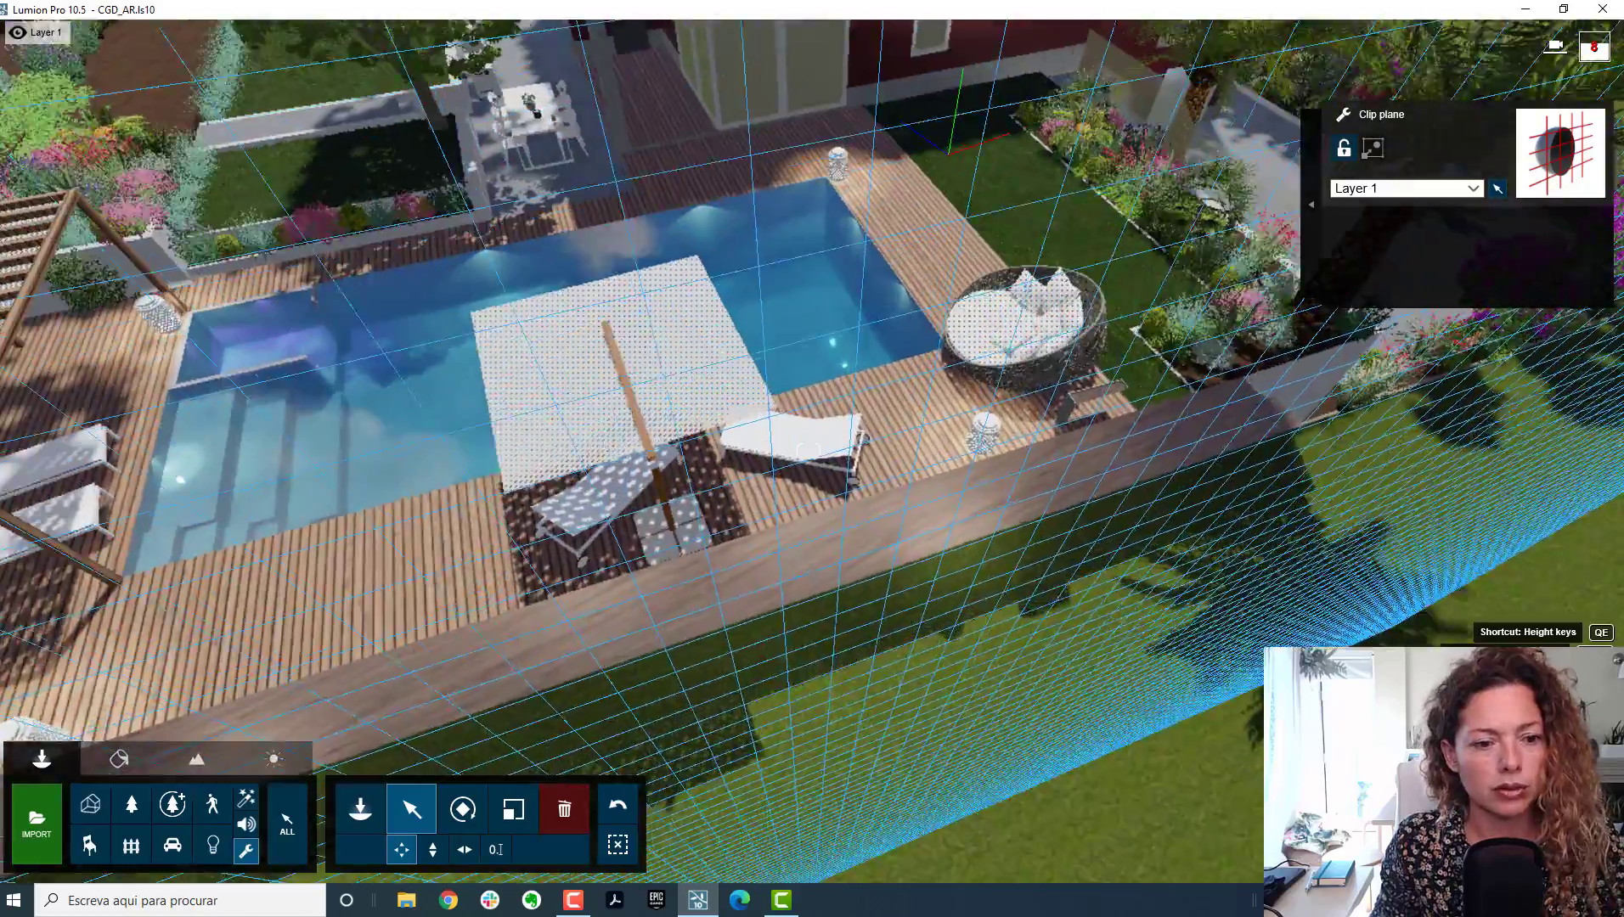
pyautogui.moveTo(808, 450); pyautogui.dragTo(684, 174, button='right')
pyautogui.moveTo(967, 544); pyautogui.dragTo(967, 503, button='right')
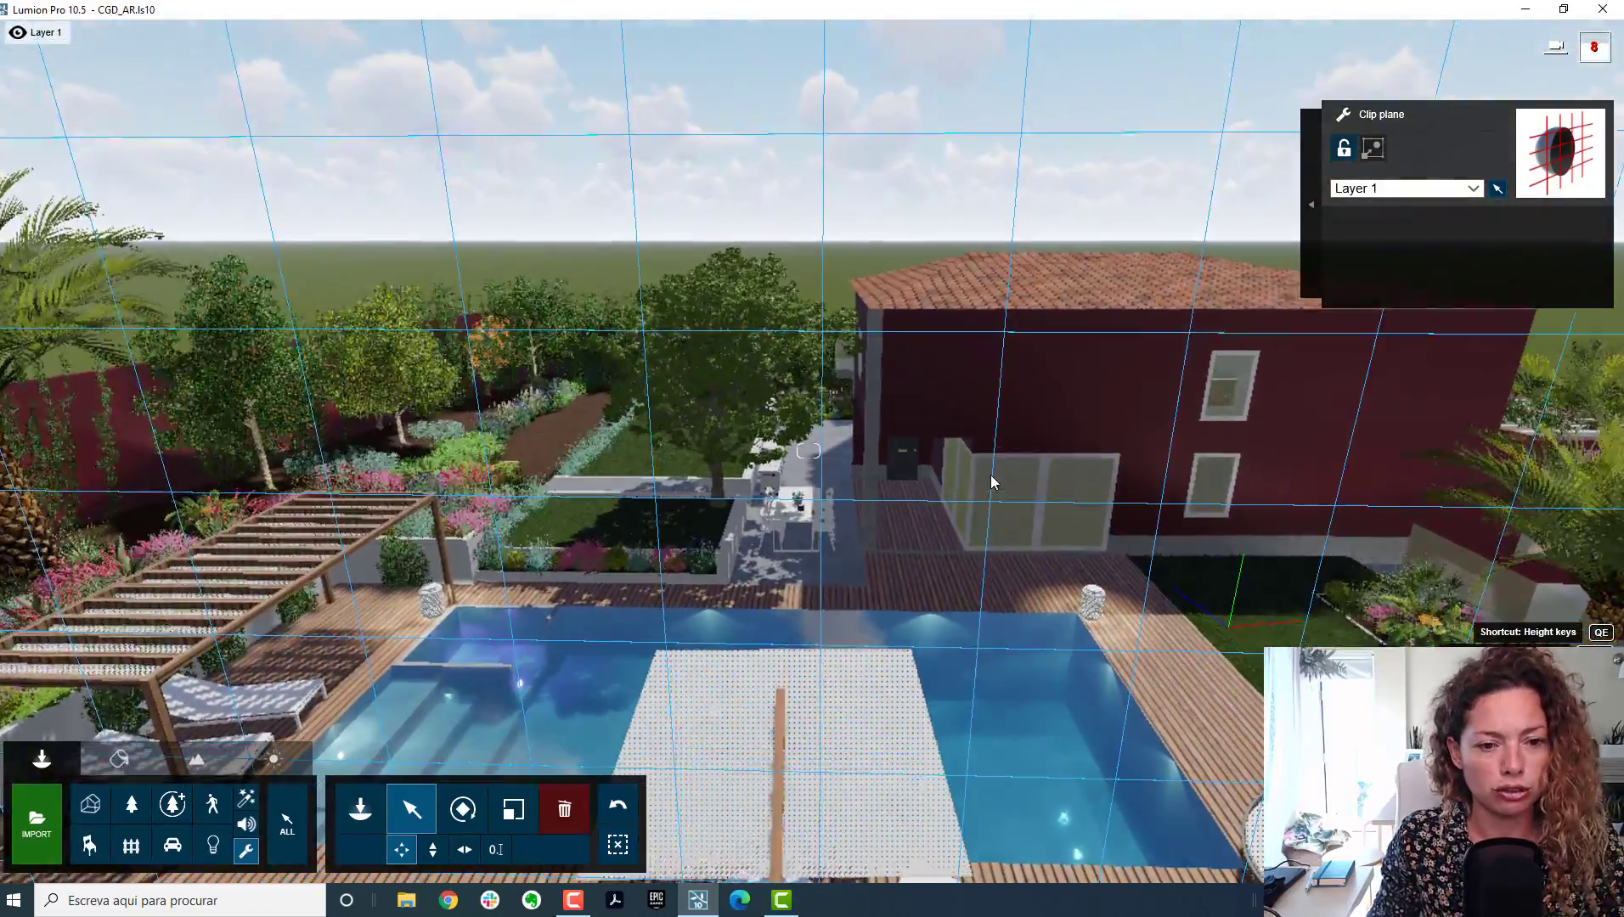
pyautogui.scroll(-2, 986, 467)
pyautogui.press('s')
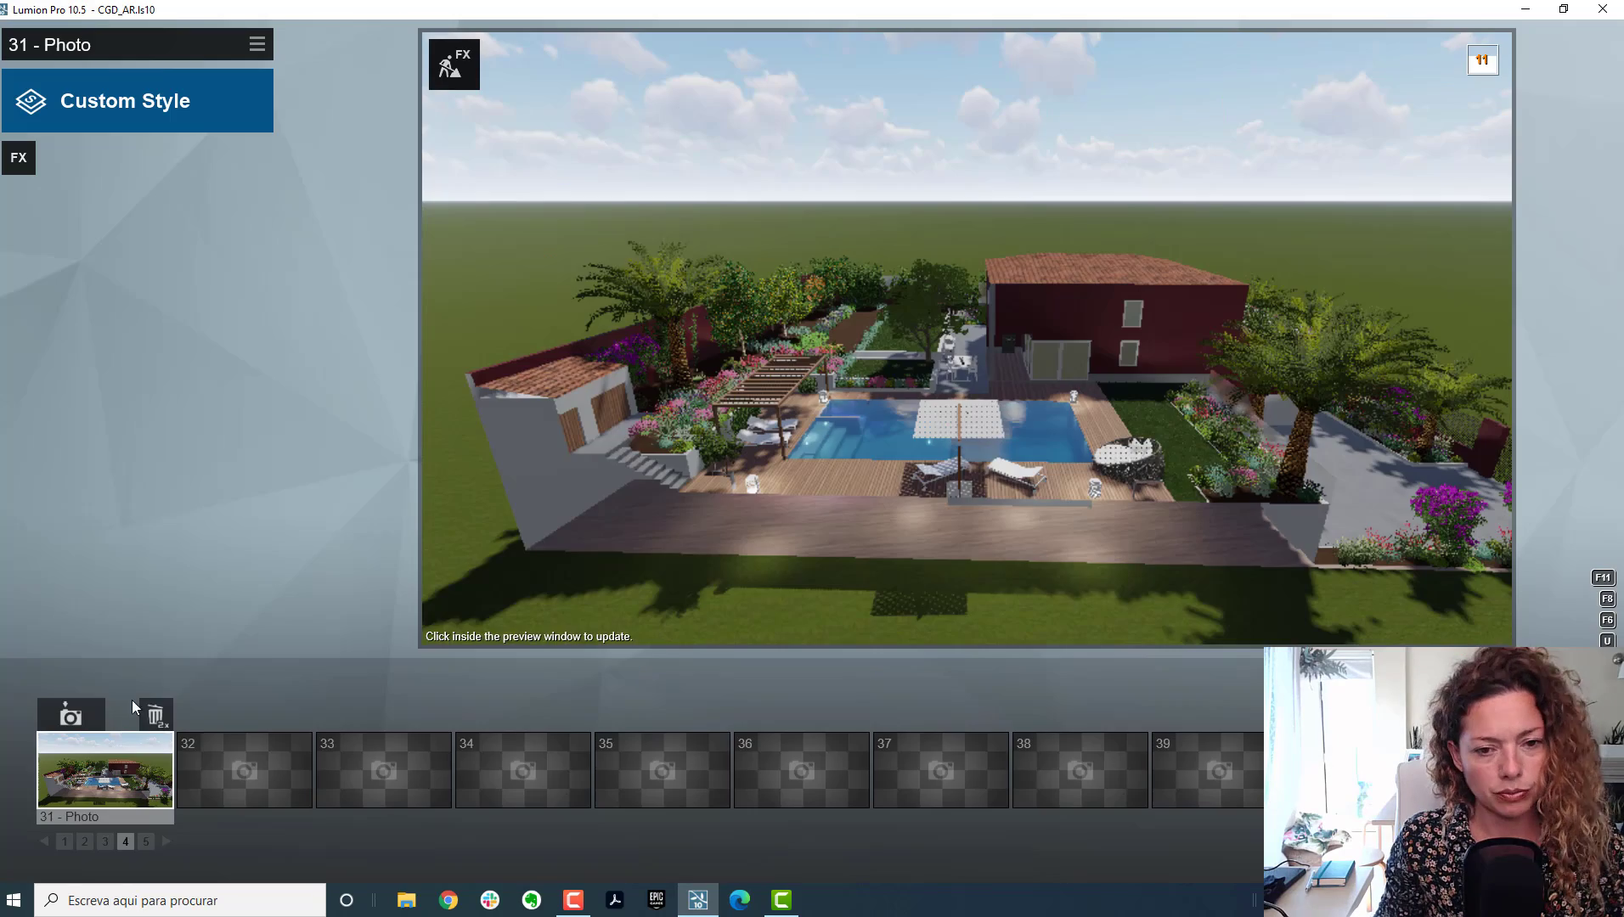
# Step: Bring the photo camera close to the house facade and set it to a 1.60 m eye level
pyautogui.moveTo(912, 546)
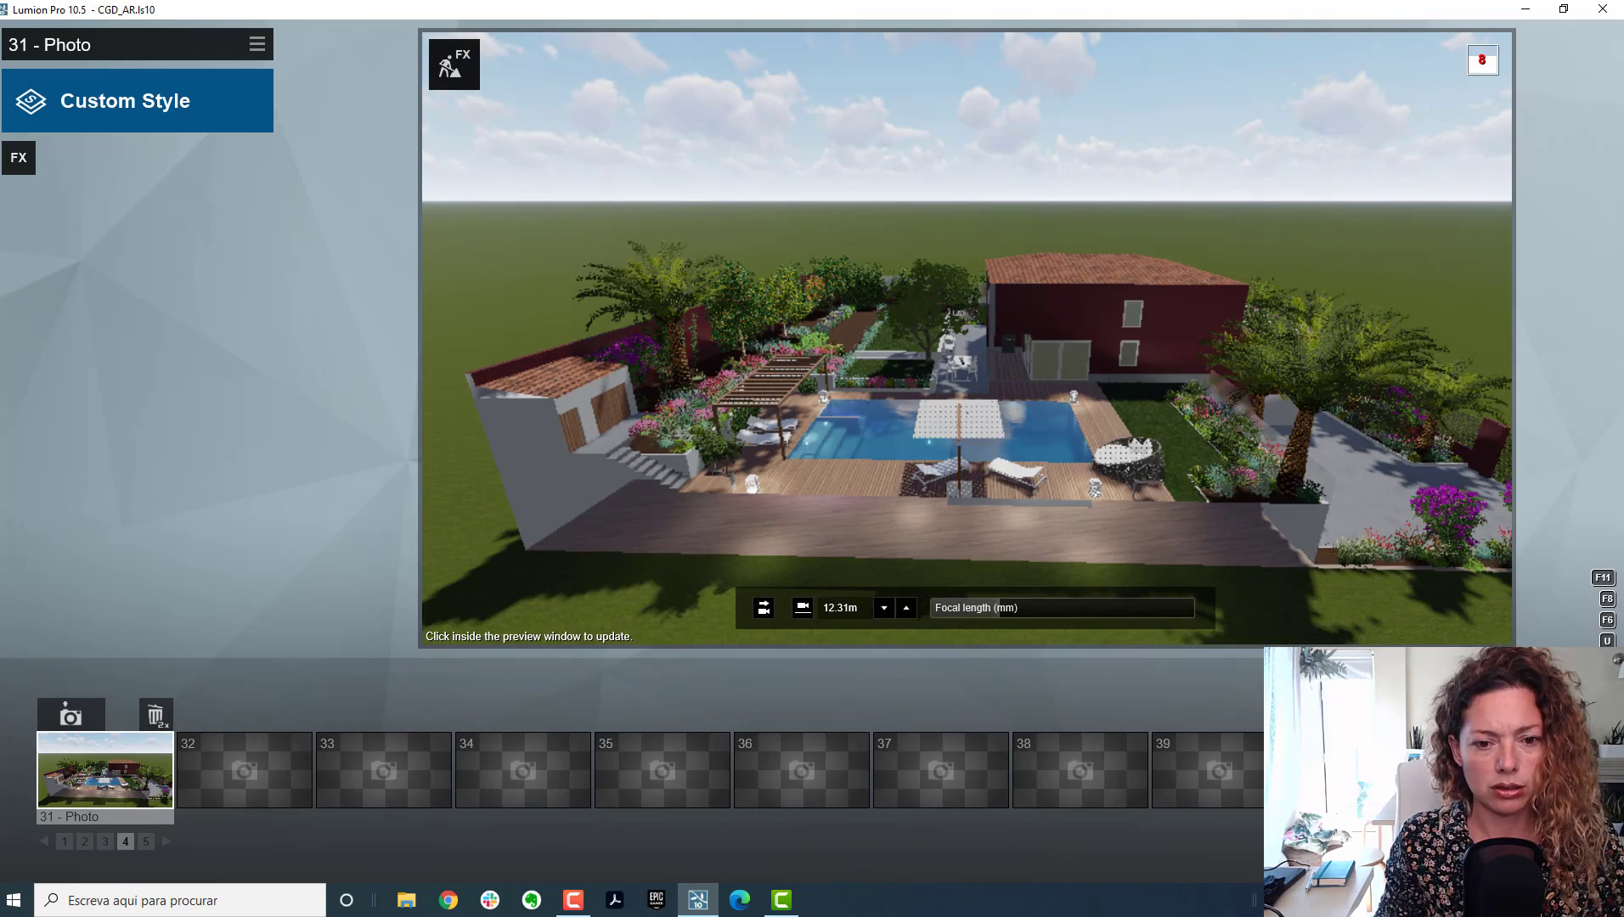
pyautogui.moveTo(966, 338); pyautogui.dragTo(1061, 388, button='right')
pyautogui.press('w')
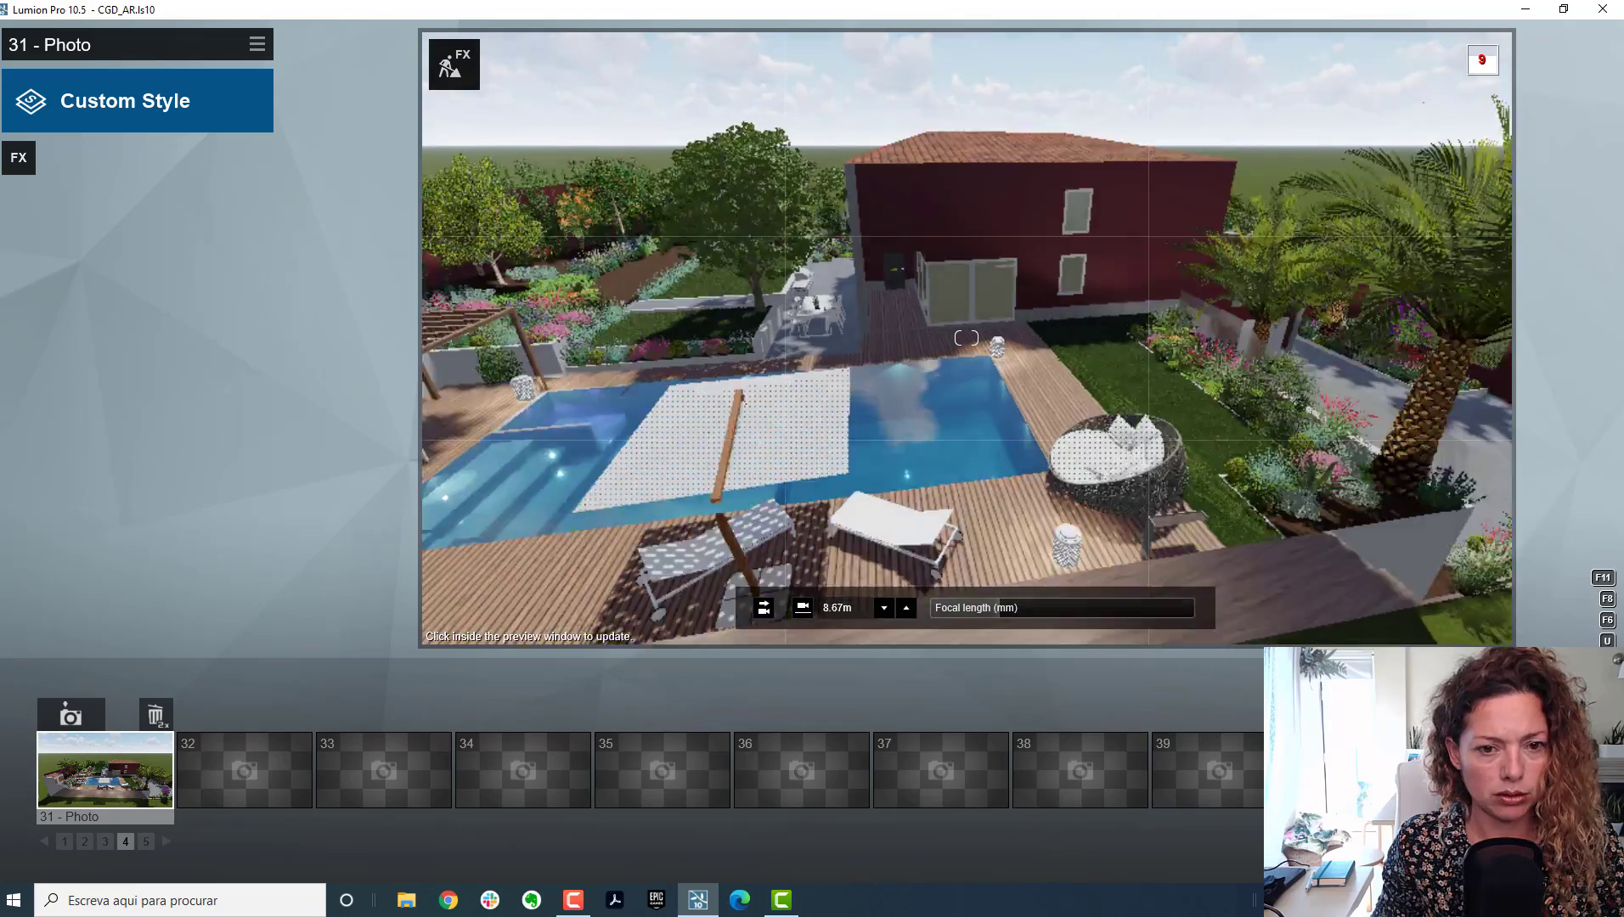
pyautogui.hotkey('shift', 'w')
pyautogui.moveTo(967, 338)
pyautogui.mouseDown(button='right')
pyautogui.moveTo(967, 212)
pyautogui.moveTo(960, 336)
pyautogui.moveTo(996, 347)
pyautogui.mouseUp(button='right')
pyautogui.press('s')
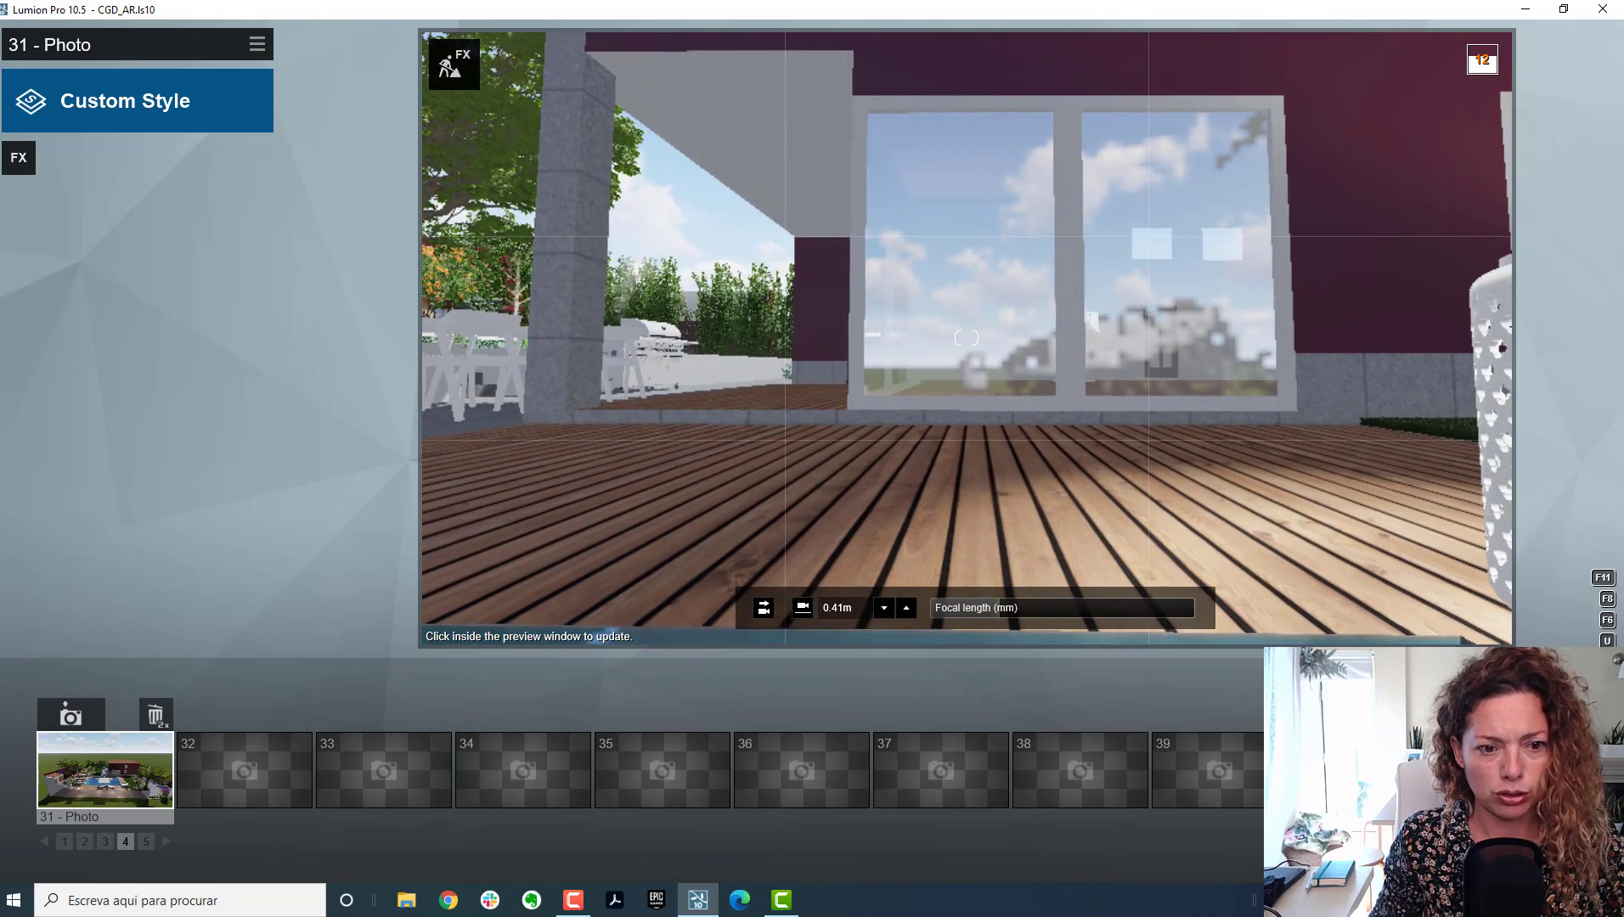
pyautogui.click(764, 608)
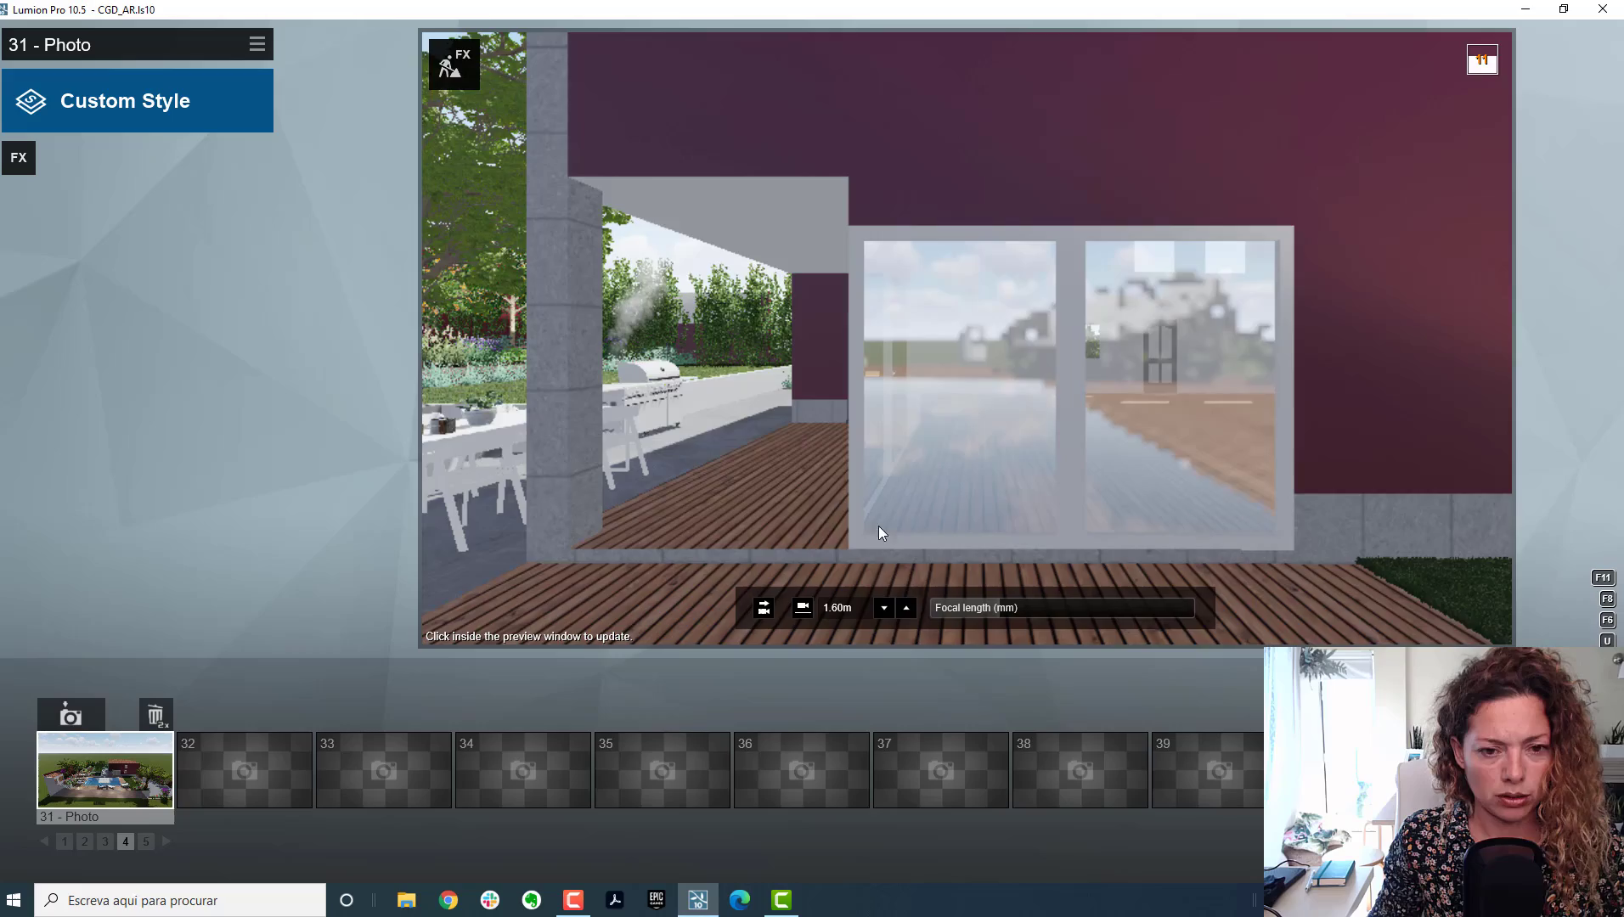
# Step: Pull the camera back across the pool at a height of 4.33 m and face the house frontally
pyautogui.press('s')
pyautogui.press('q')
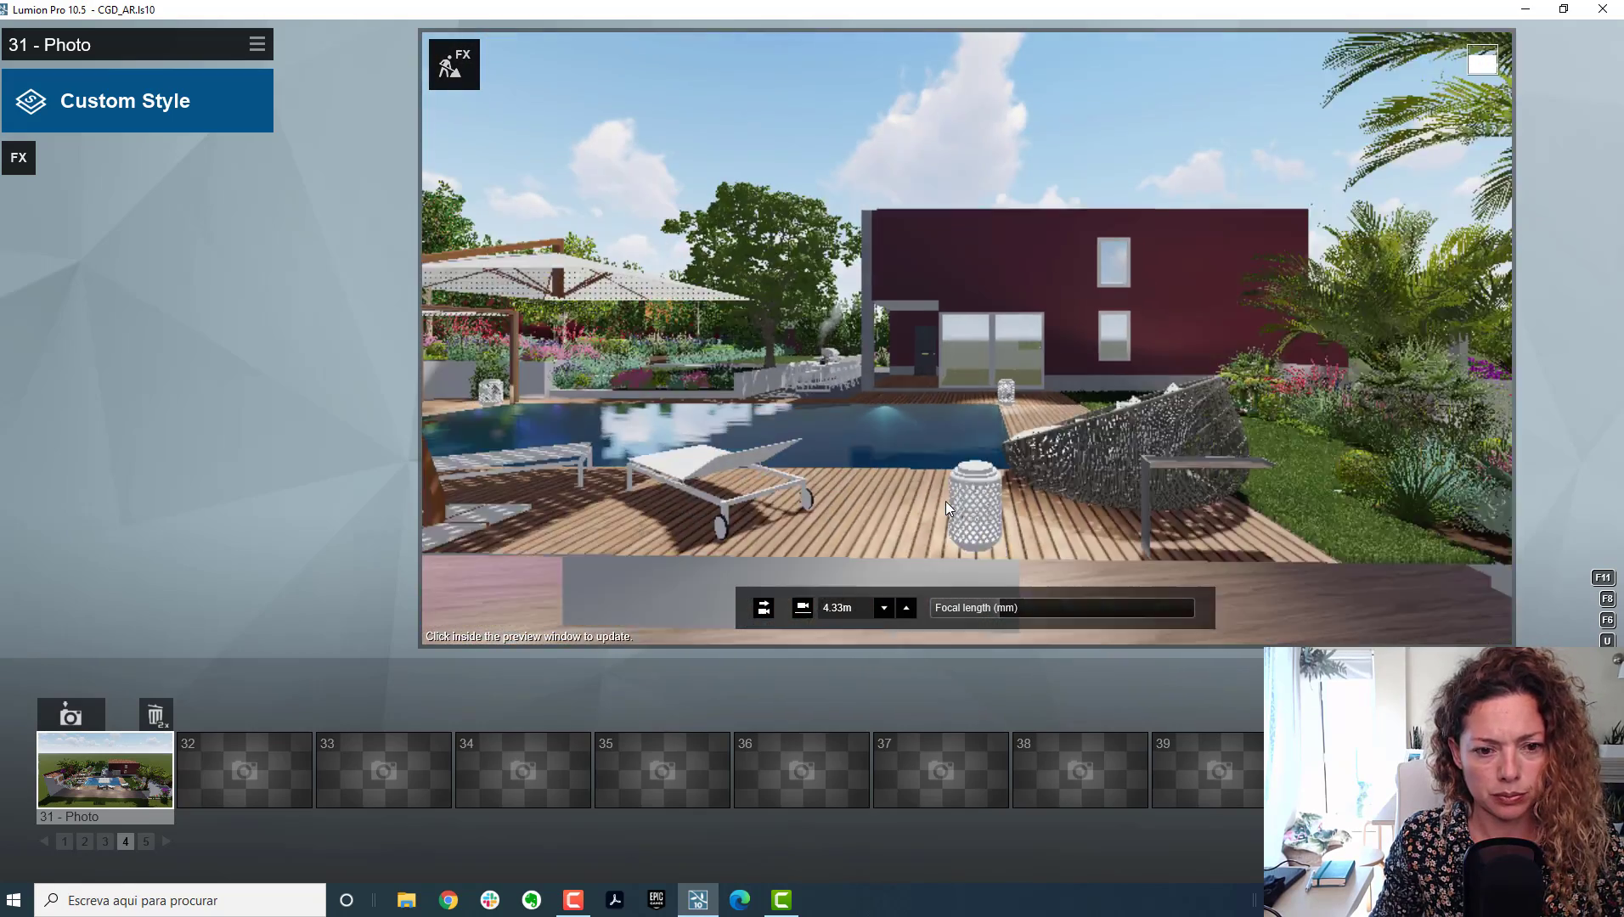
pyautogui.press('s')
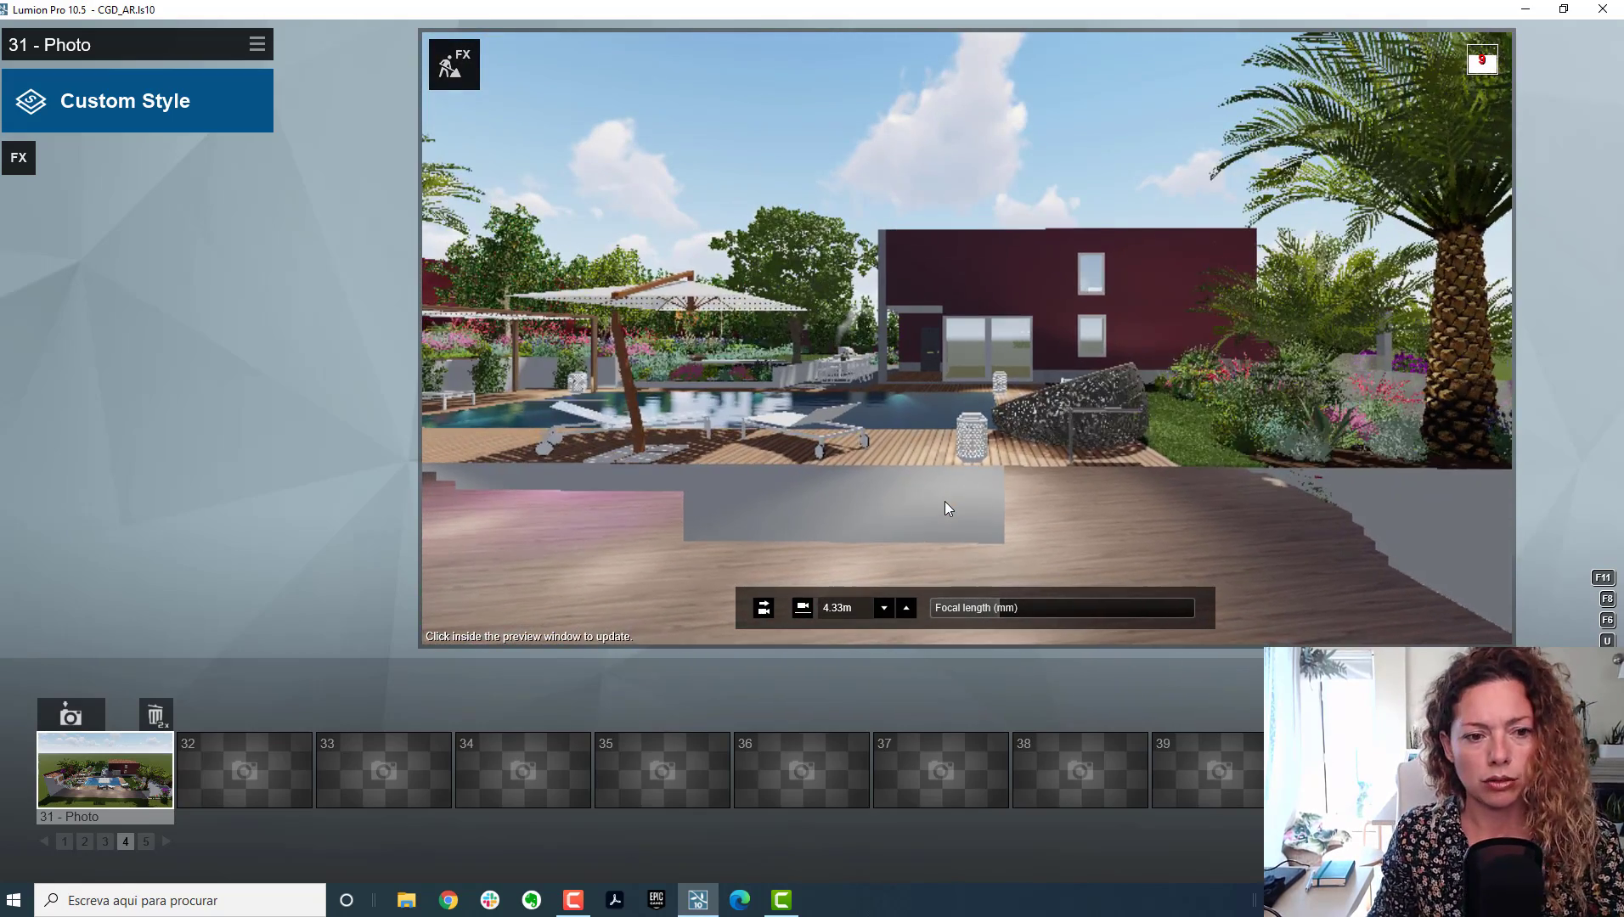
pyautogui.press('a')
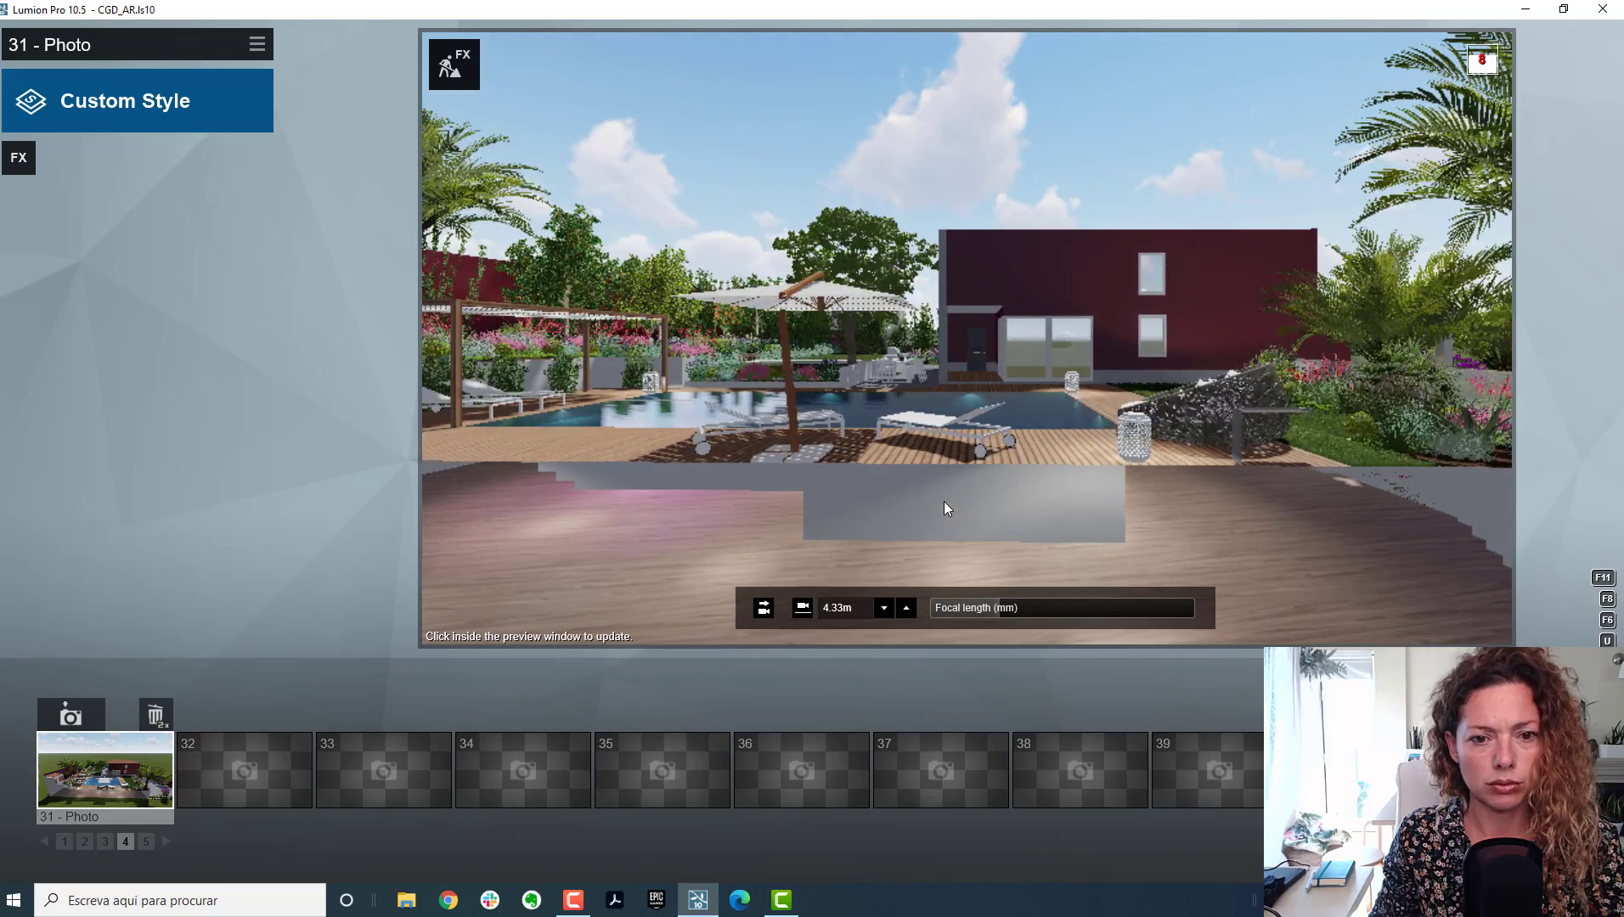
pyautogui.press('a')
pyautogui.moveTo(940, 501); pyautogui.dragTo(966, 501, button='right')
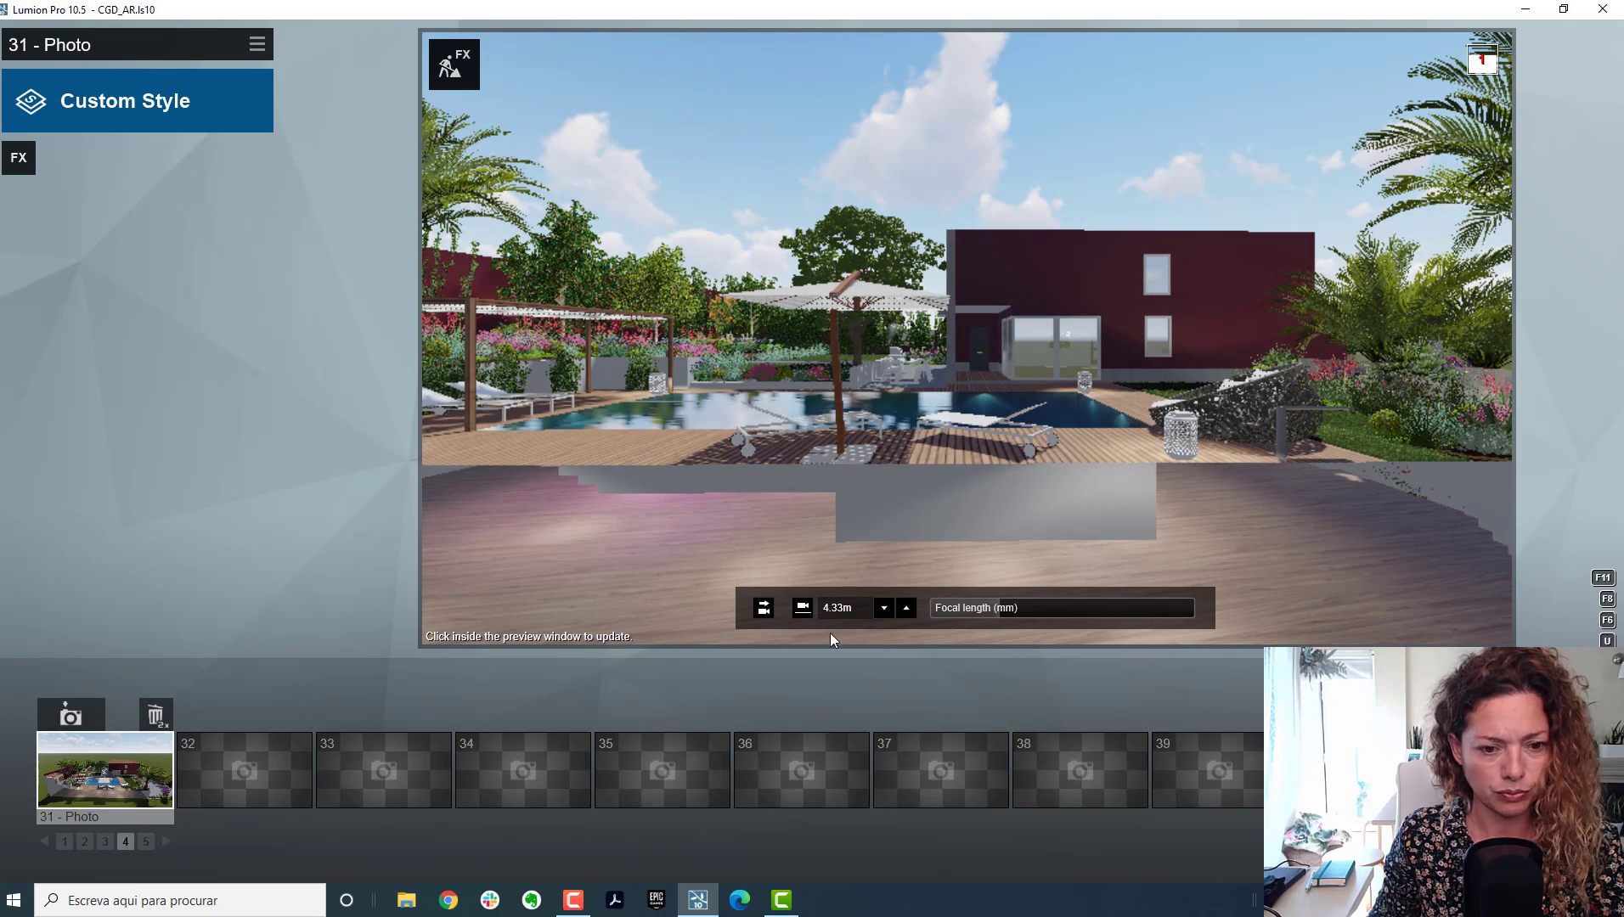
# Step: Set the focal length to its maximum and move the camera back until the tree, parasol and house facade fit the frame
pyautogui.moveTo(993, 608)
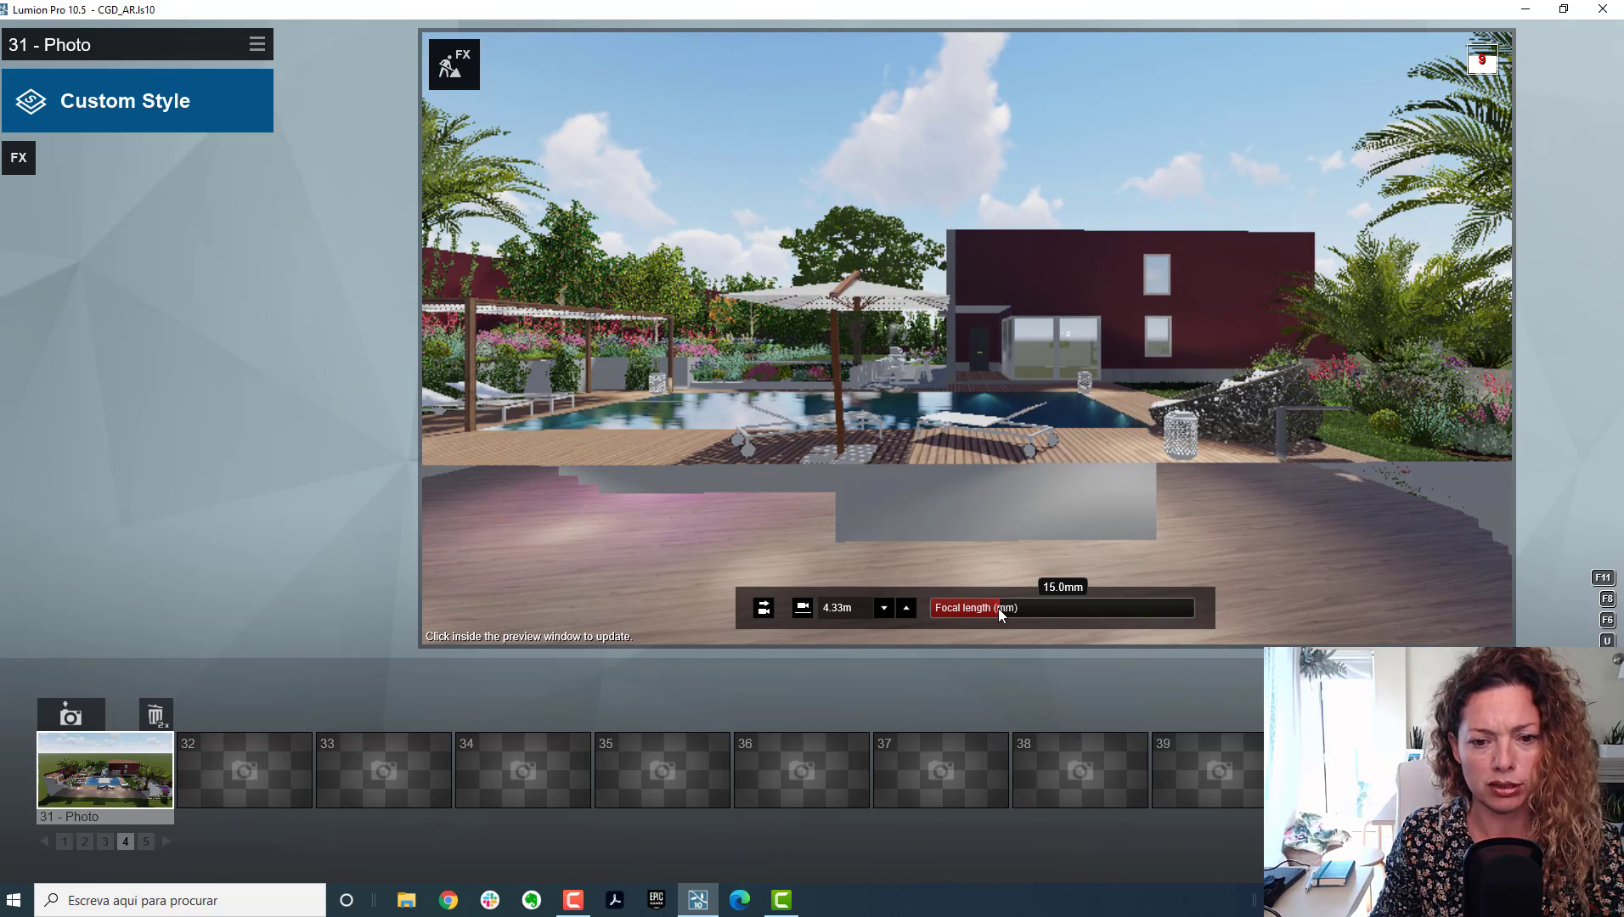
pyautogui.moveTo(999, 608); pyautogui.dragTo(1229, 608)
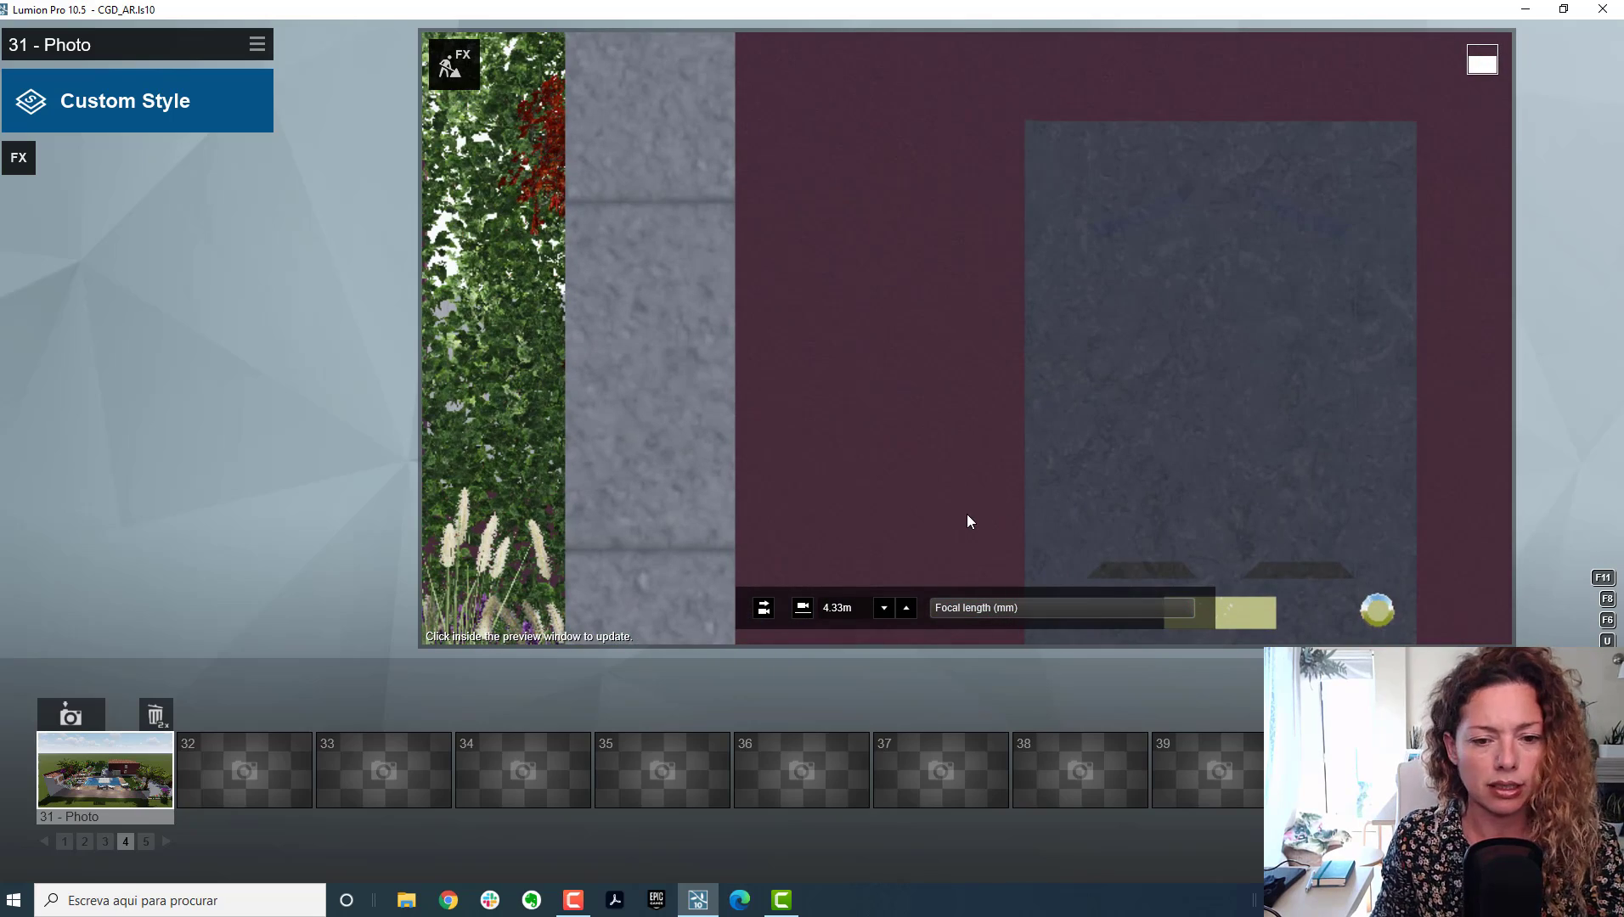
pyautogui.press('s')
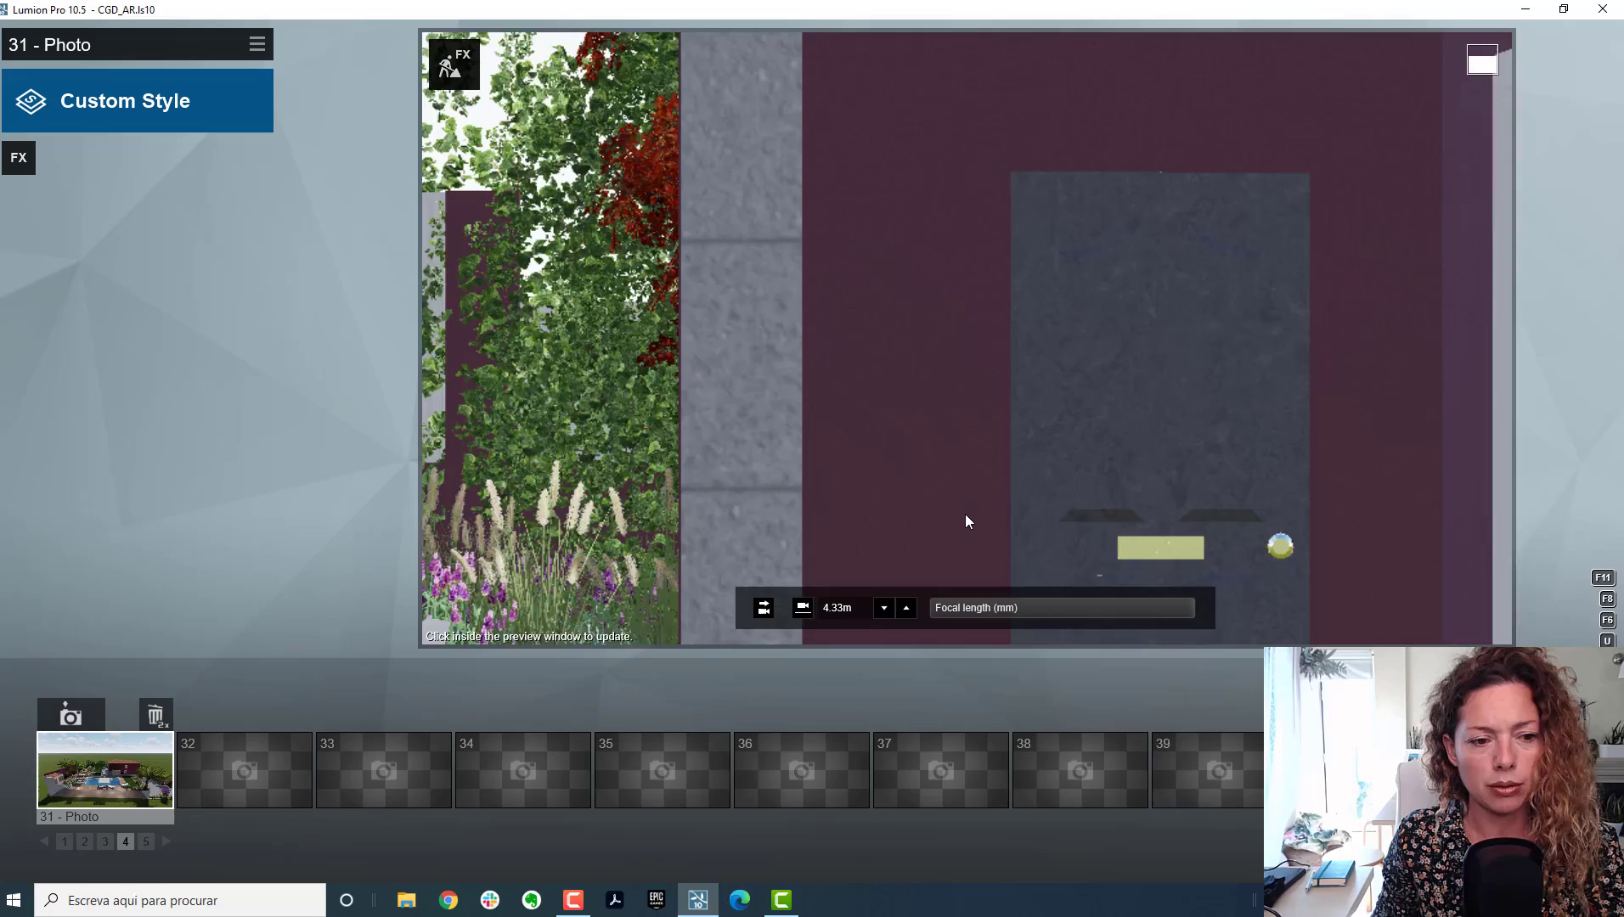
pyautogui.press('s')
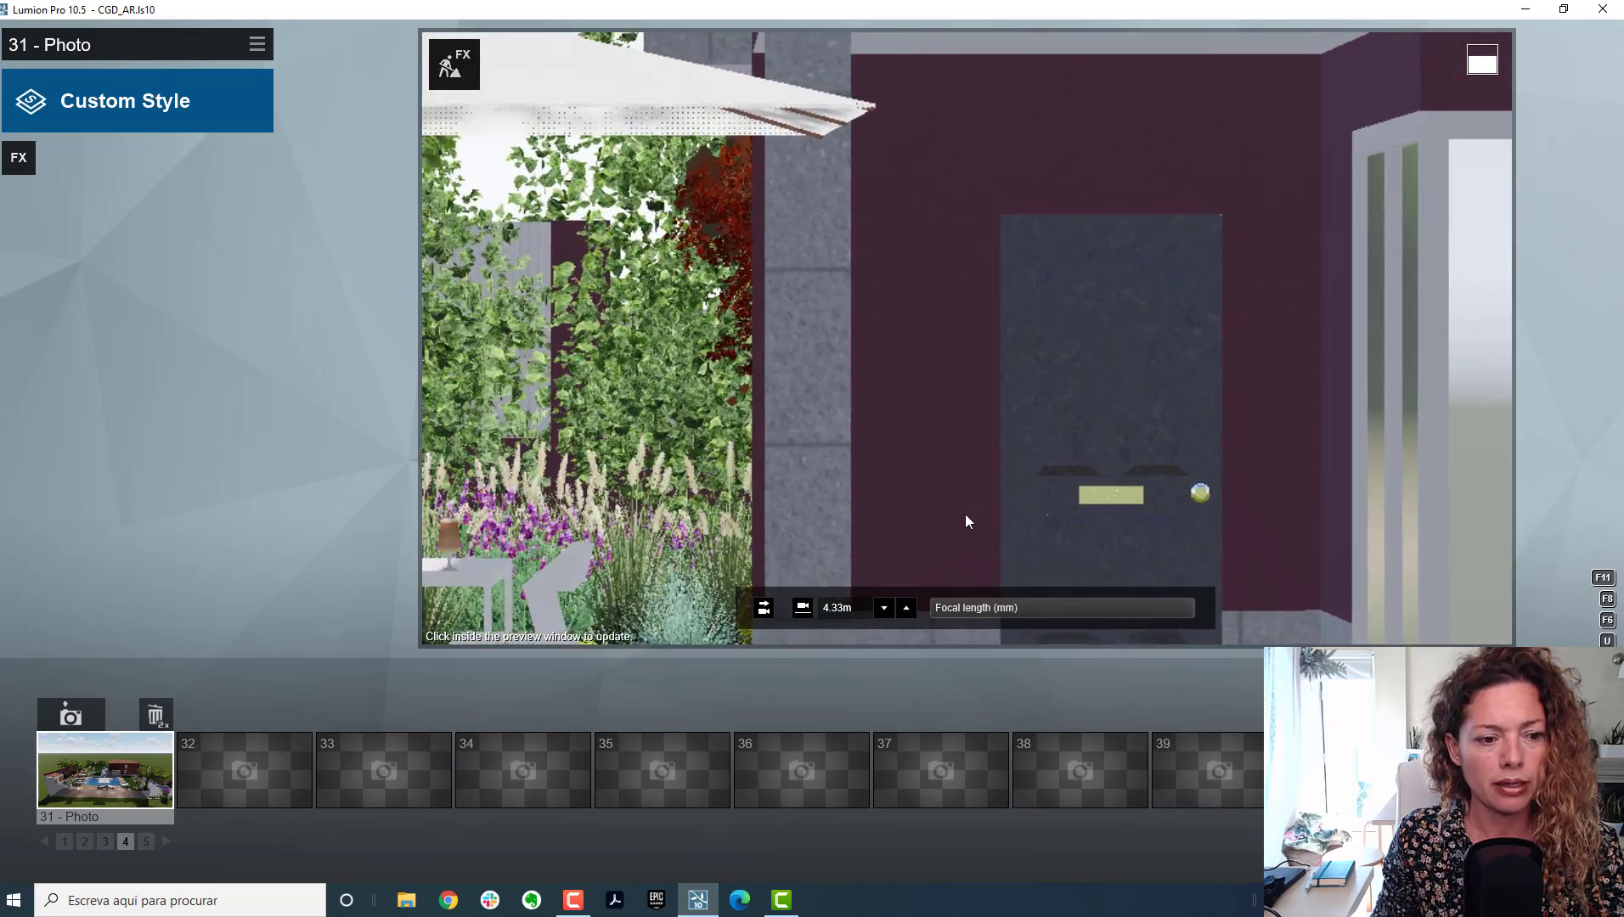
pyautogui.press('s')
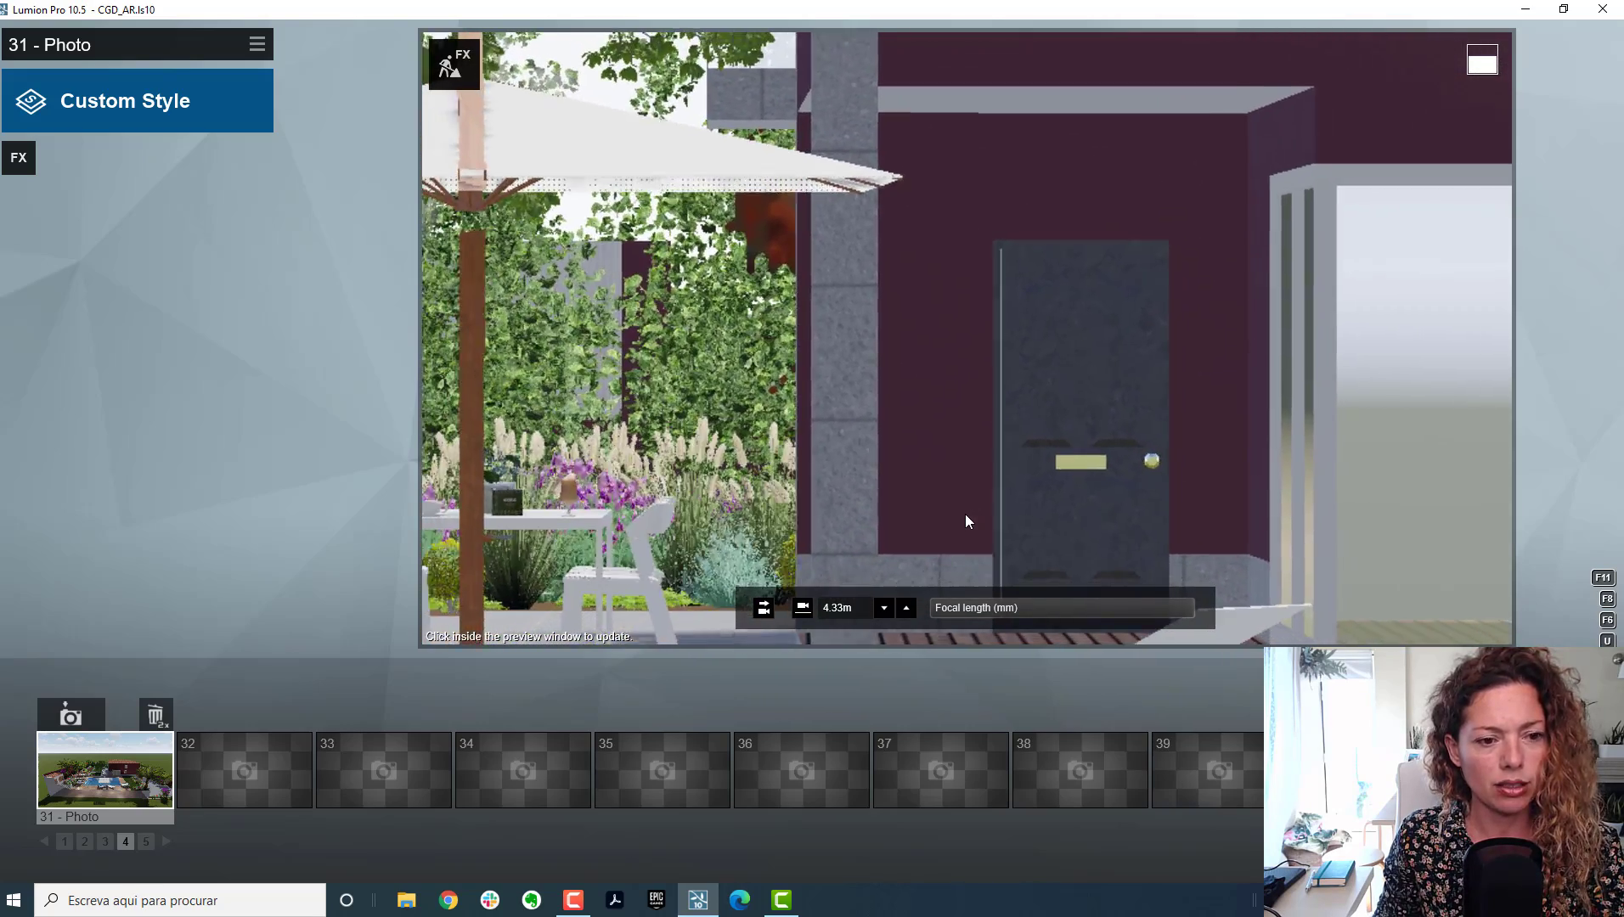
pyautogui.press('s')
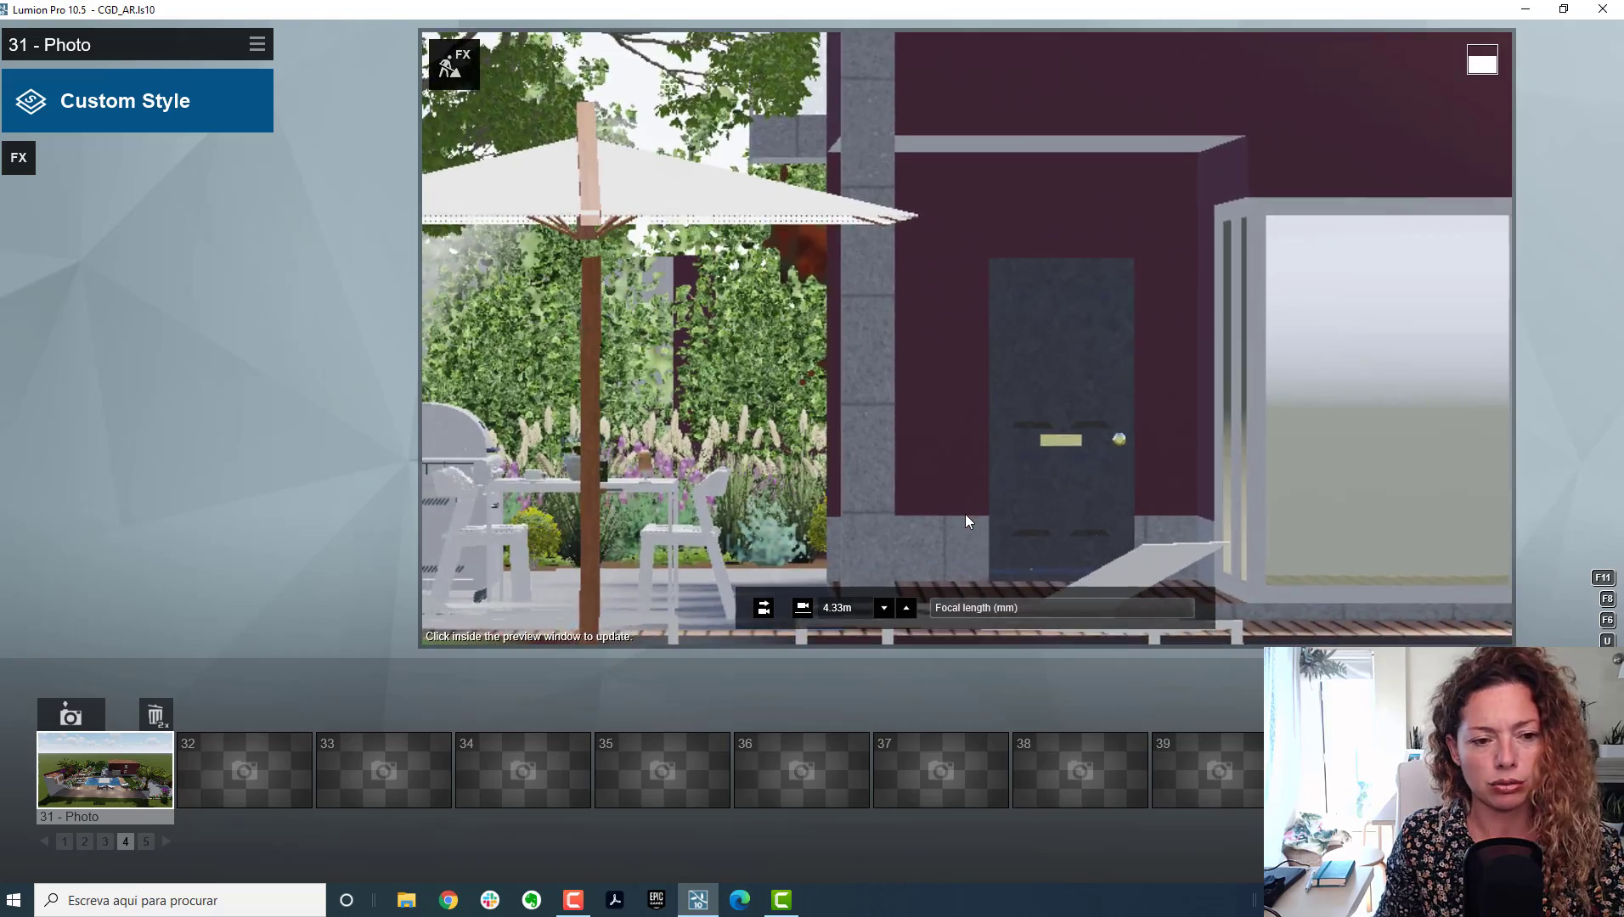
pyautogui.press('s')
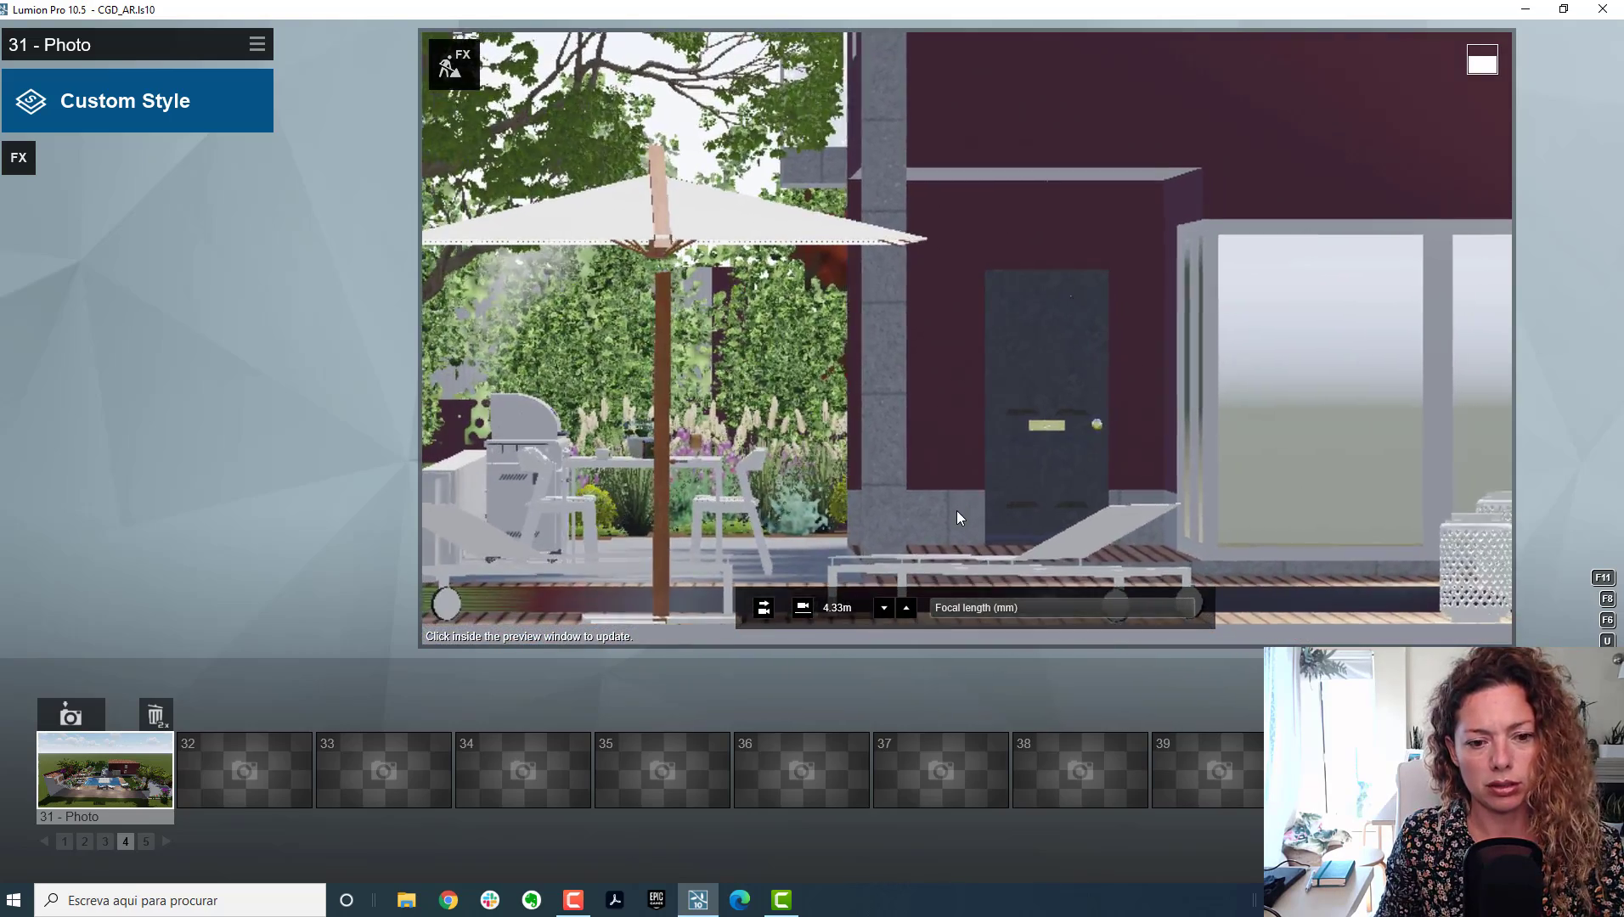
pyautogui.press('s')
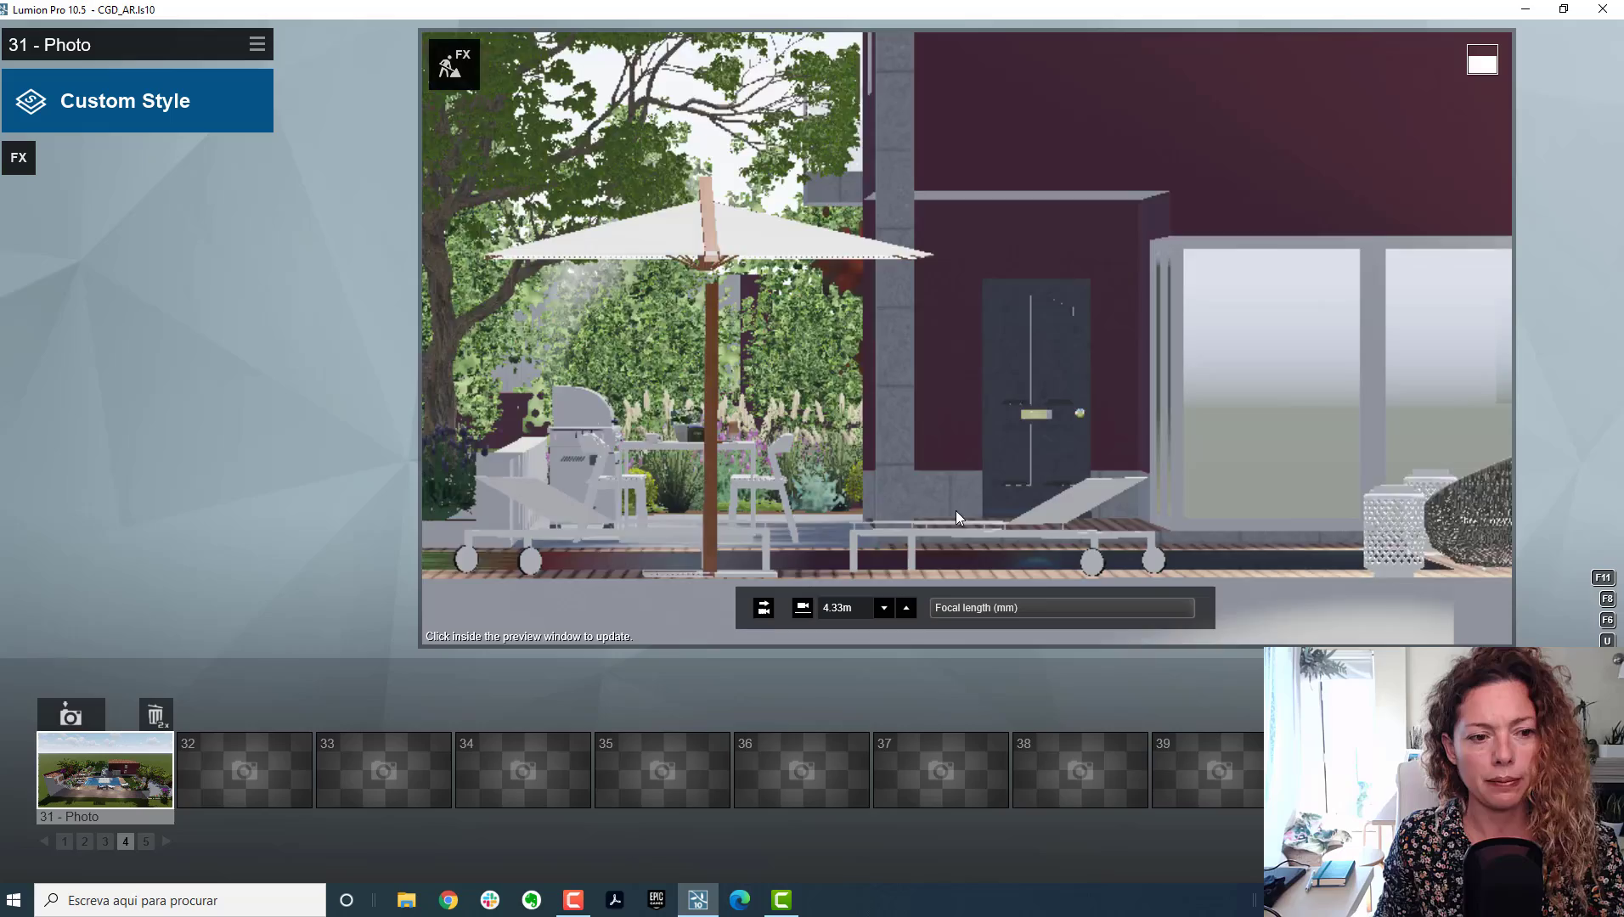
pyautogui.press('s')
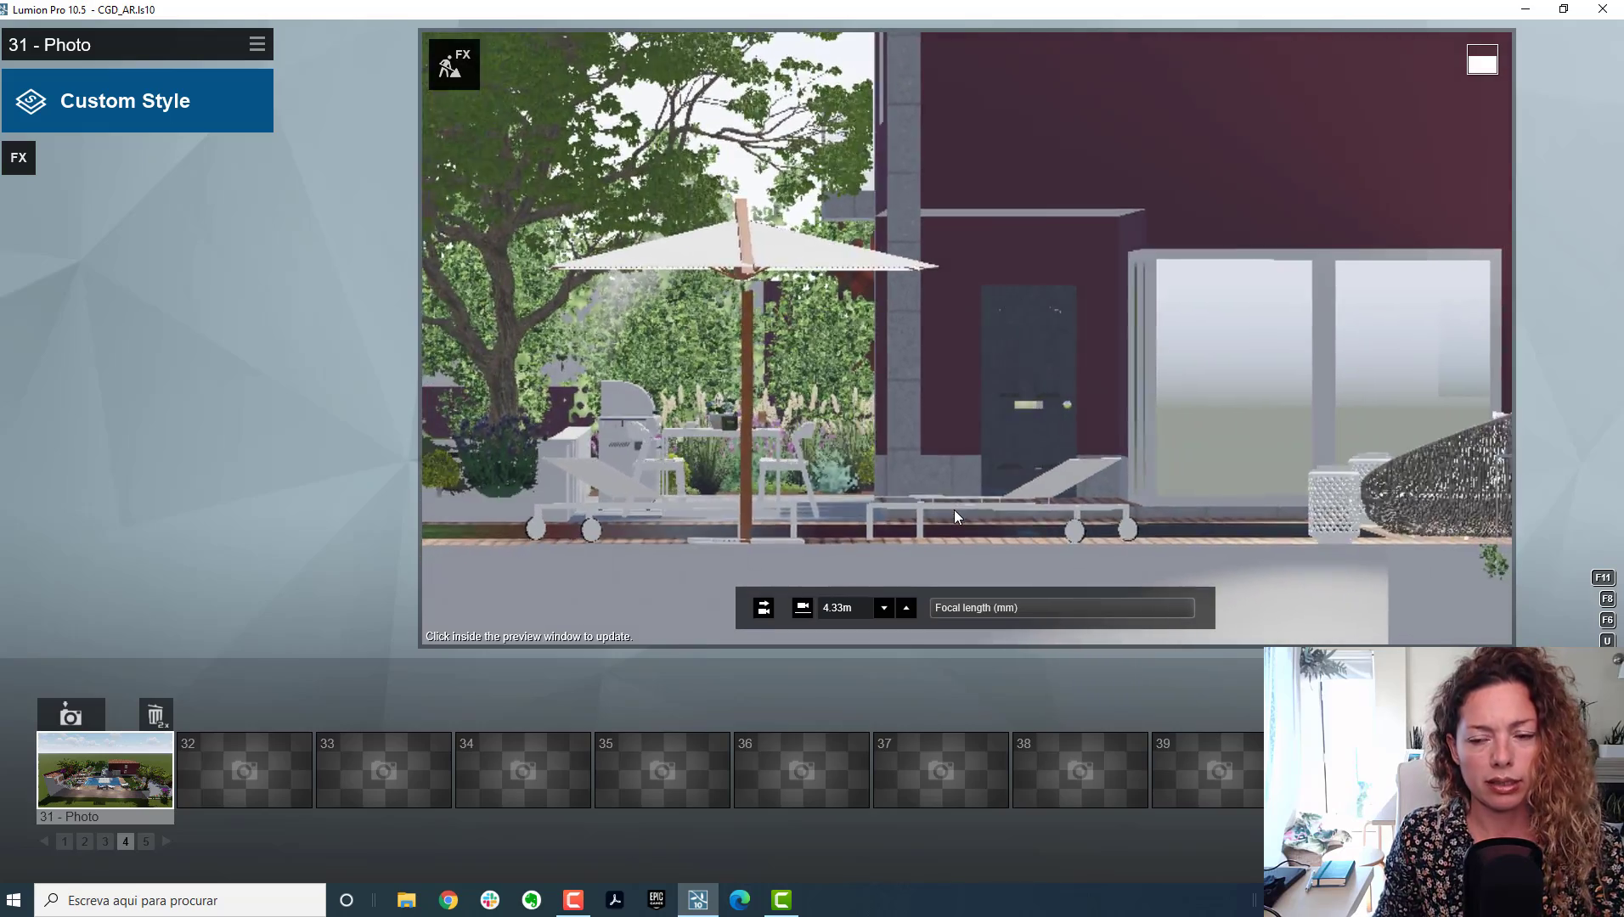
pyautogui.press('s')
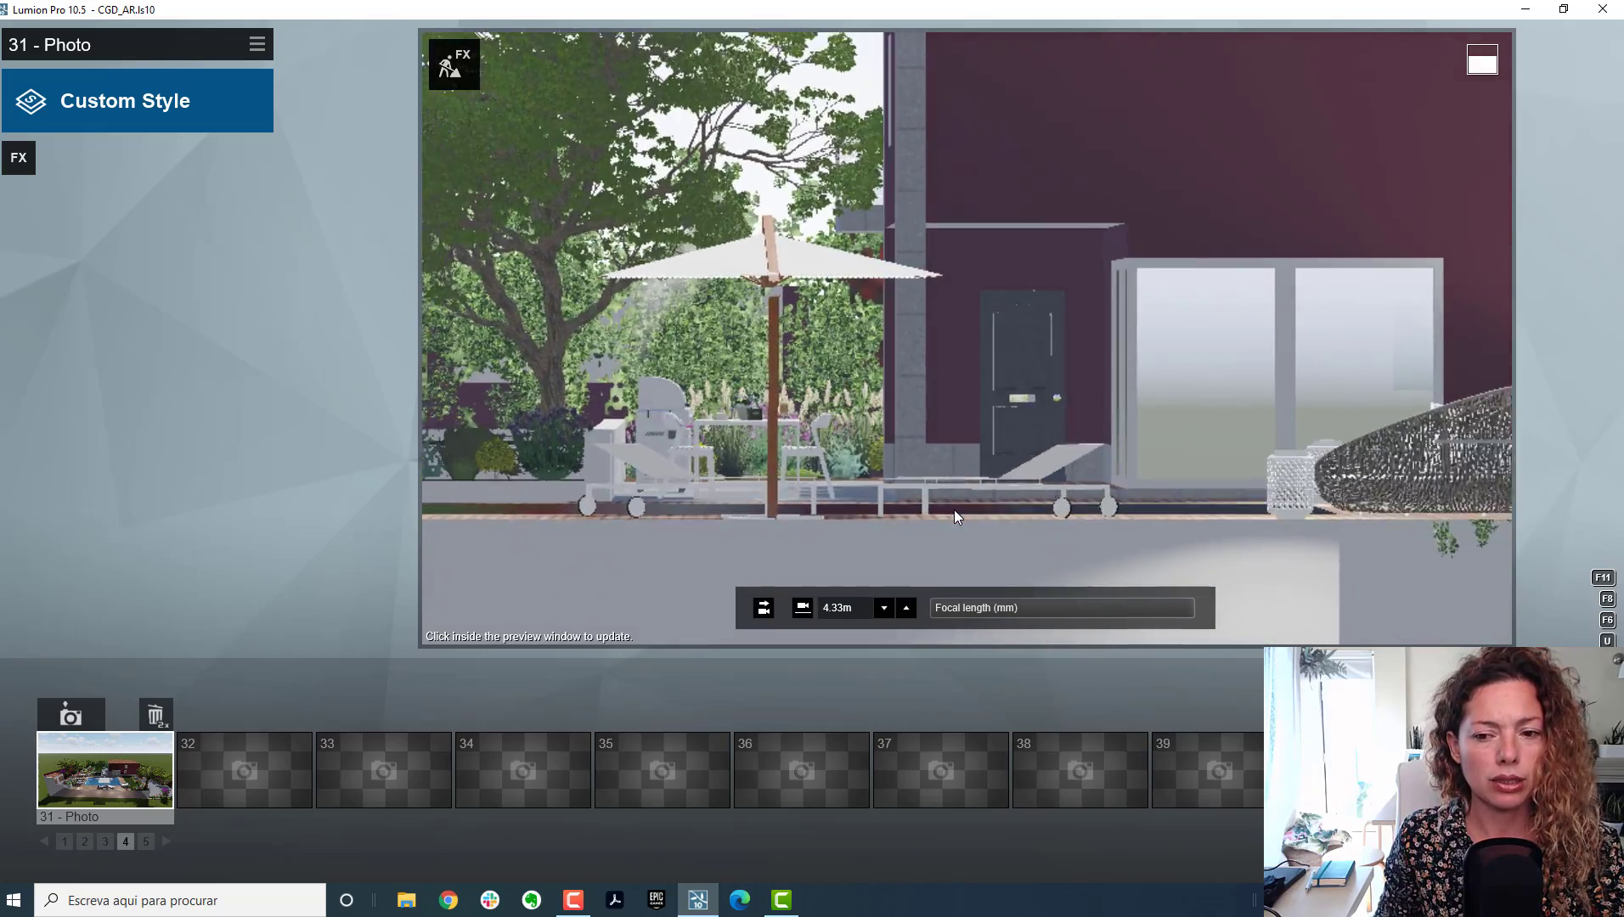
pyautogui.press('s')
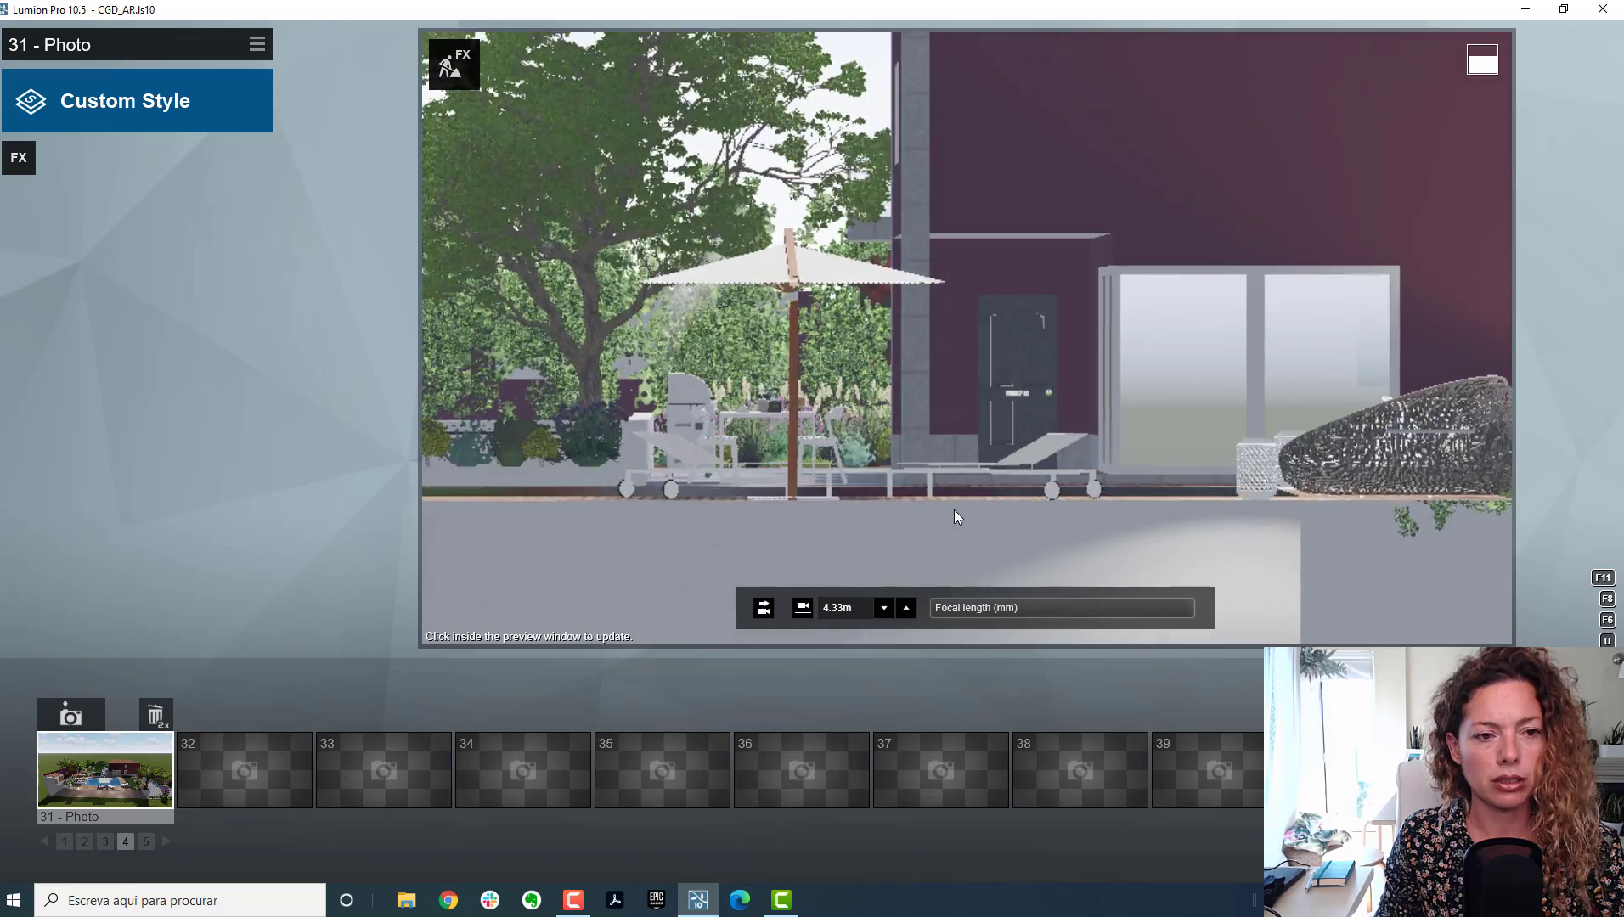
pyautogui.press('s')
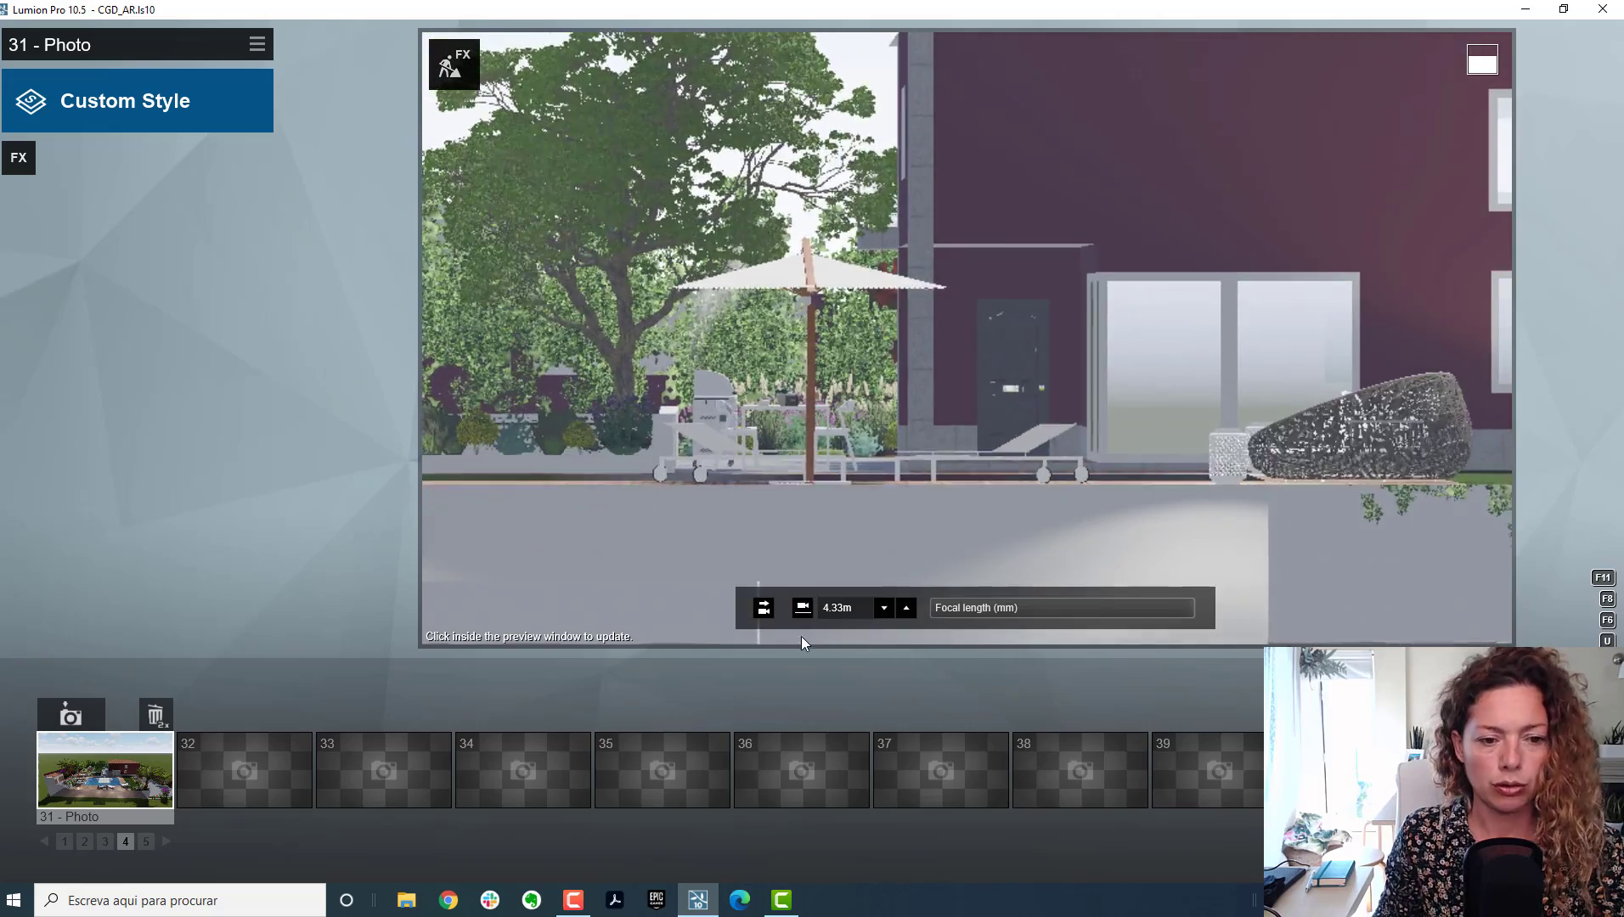
pyautogui.press('s')
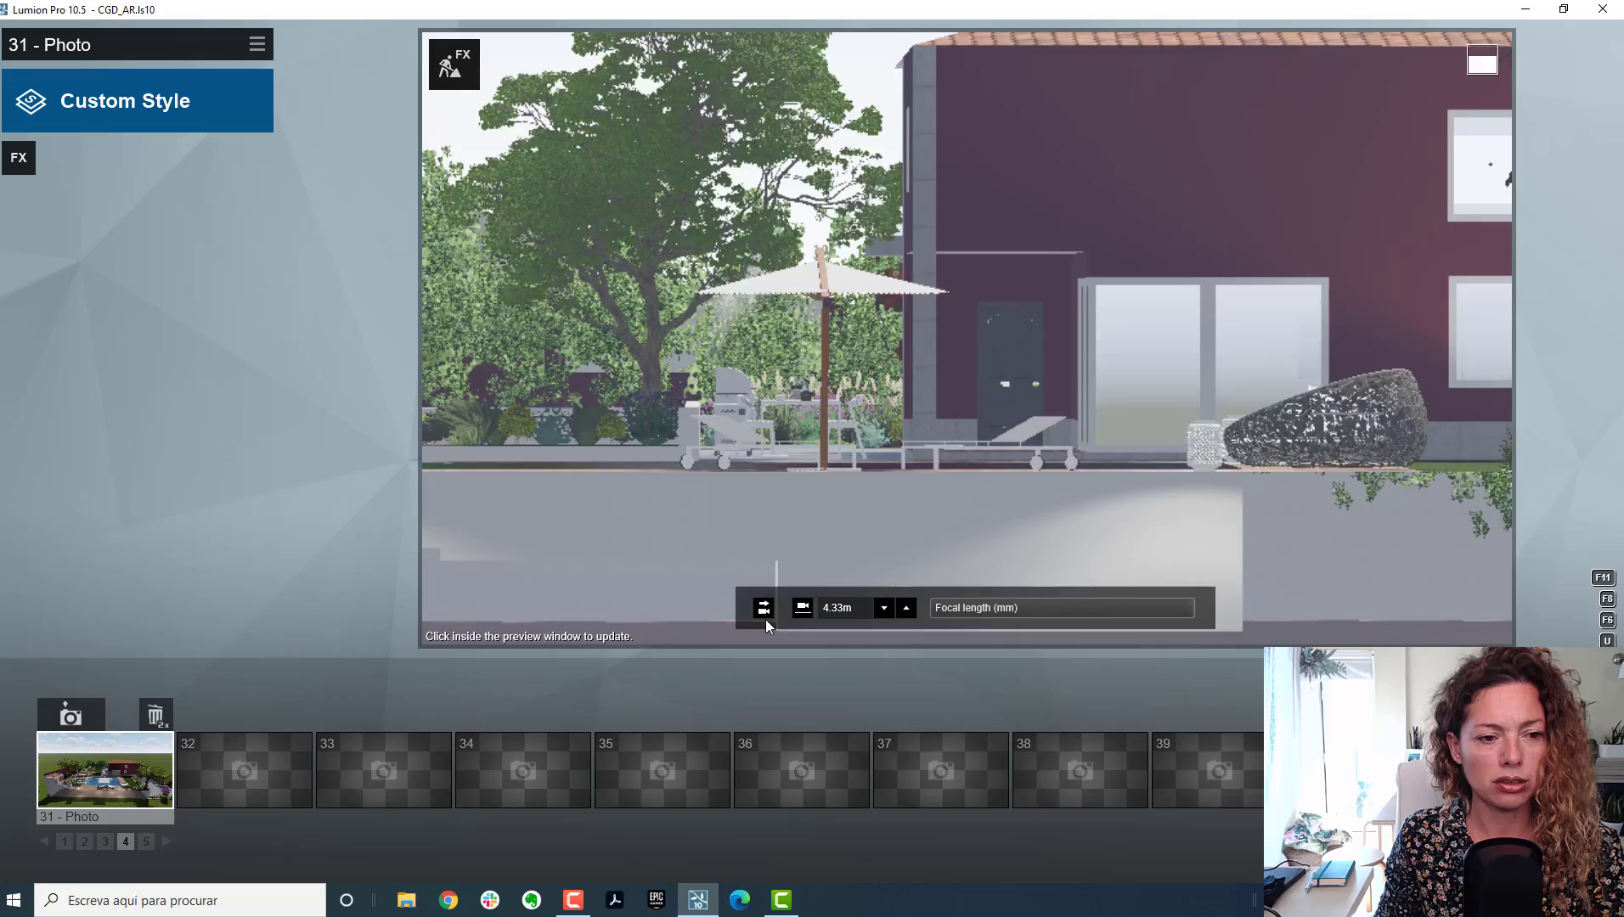
pyautogui.press('s')
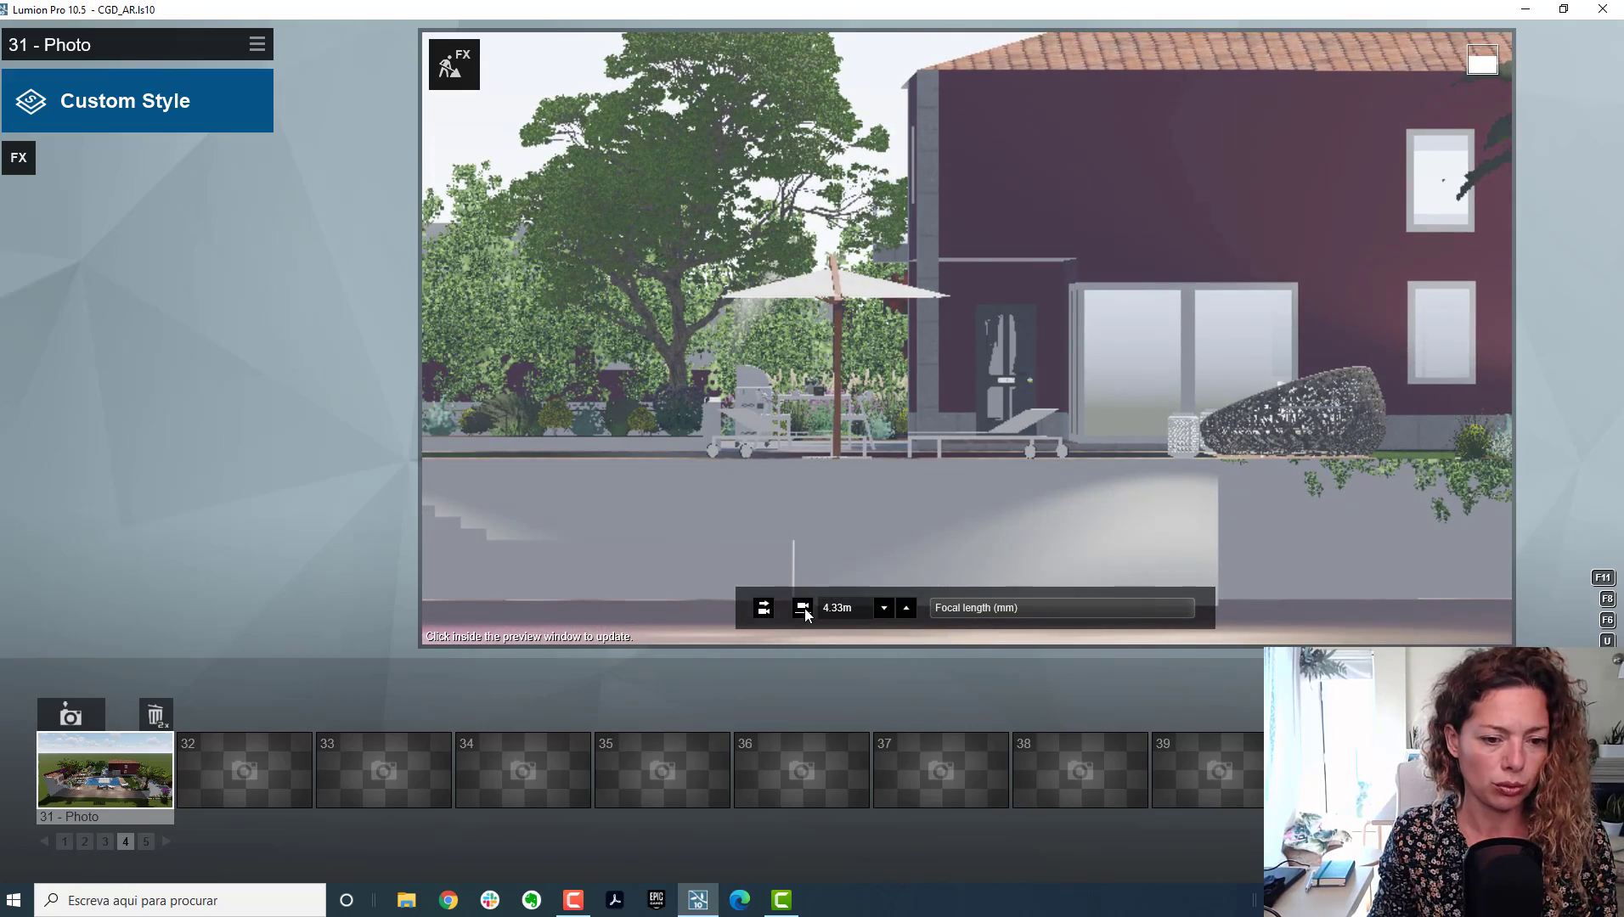
# Step: Raise the camera's eye level to 5.53 m in small increments
pyautogui.click(906, 608)
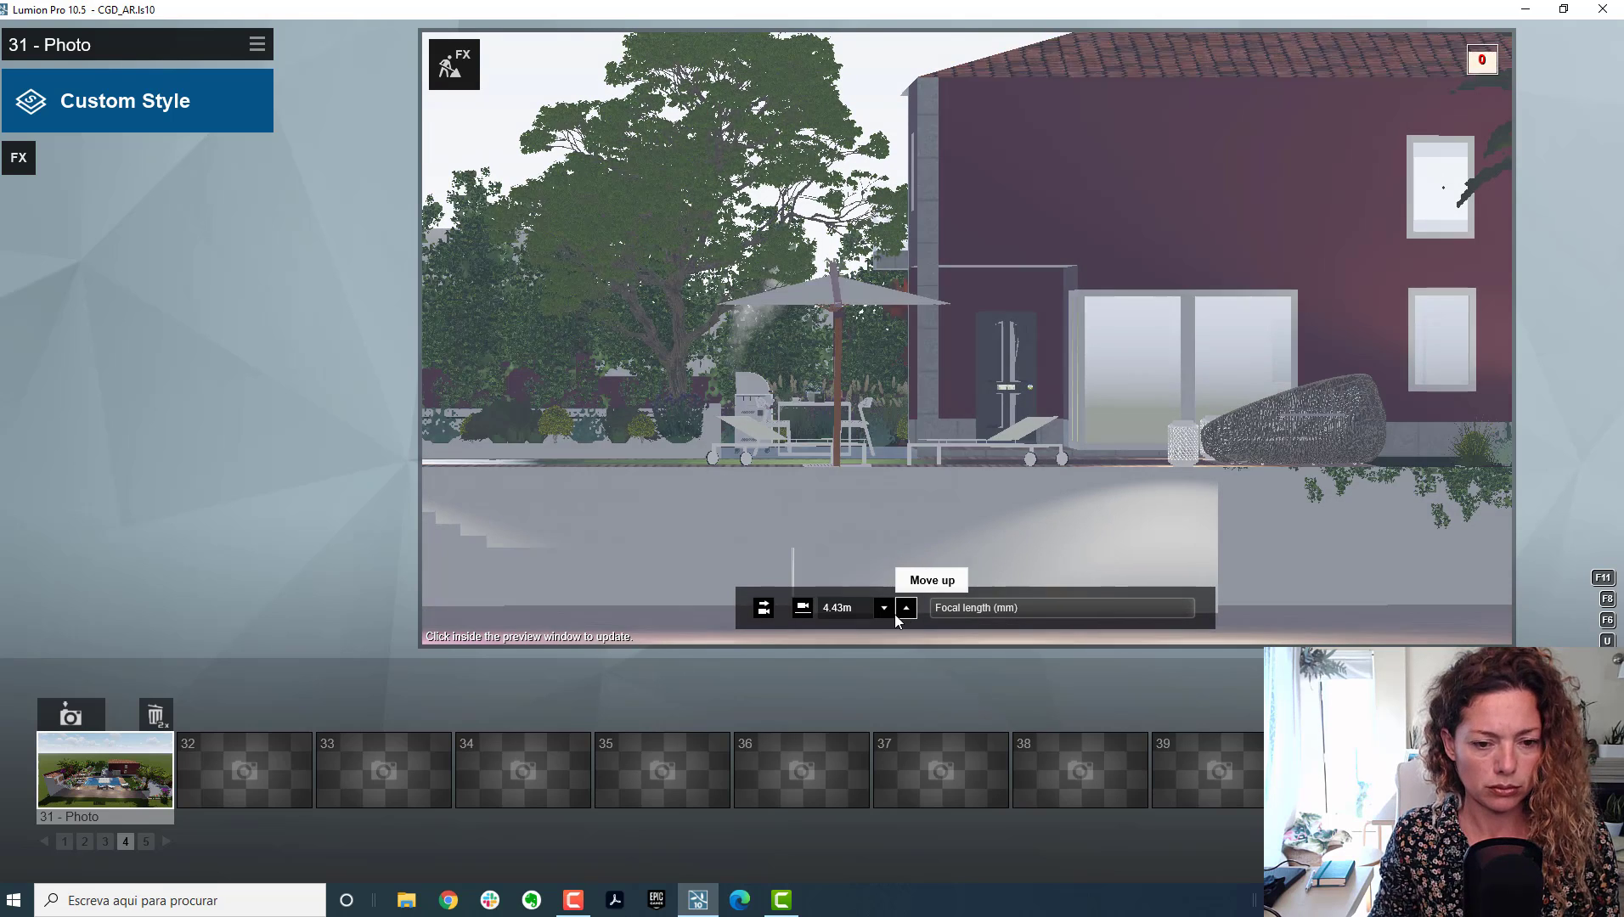
pyautogui.click(905, 610)
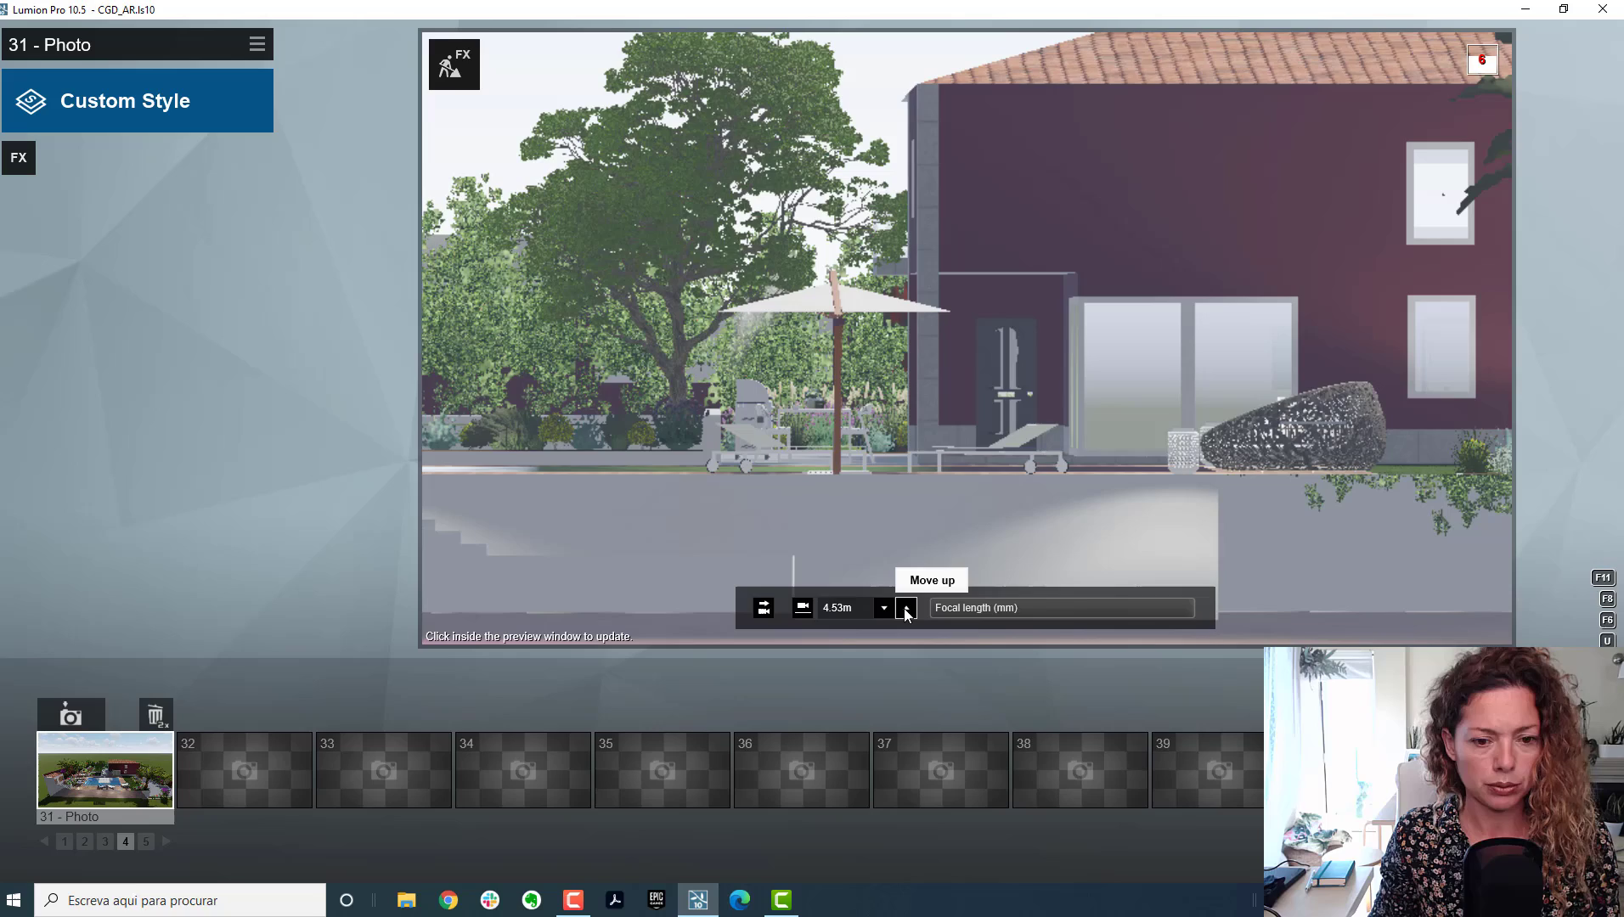
pyautogui.click(904, 609)
pyautogui.click(903, 609)
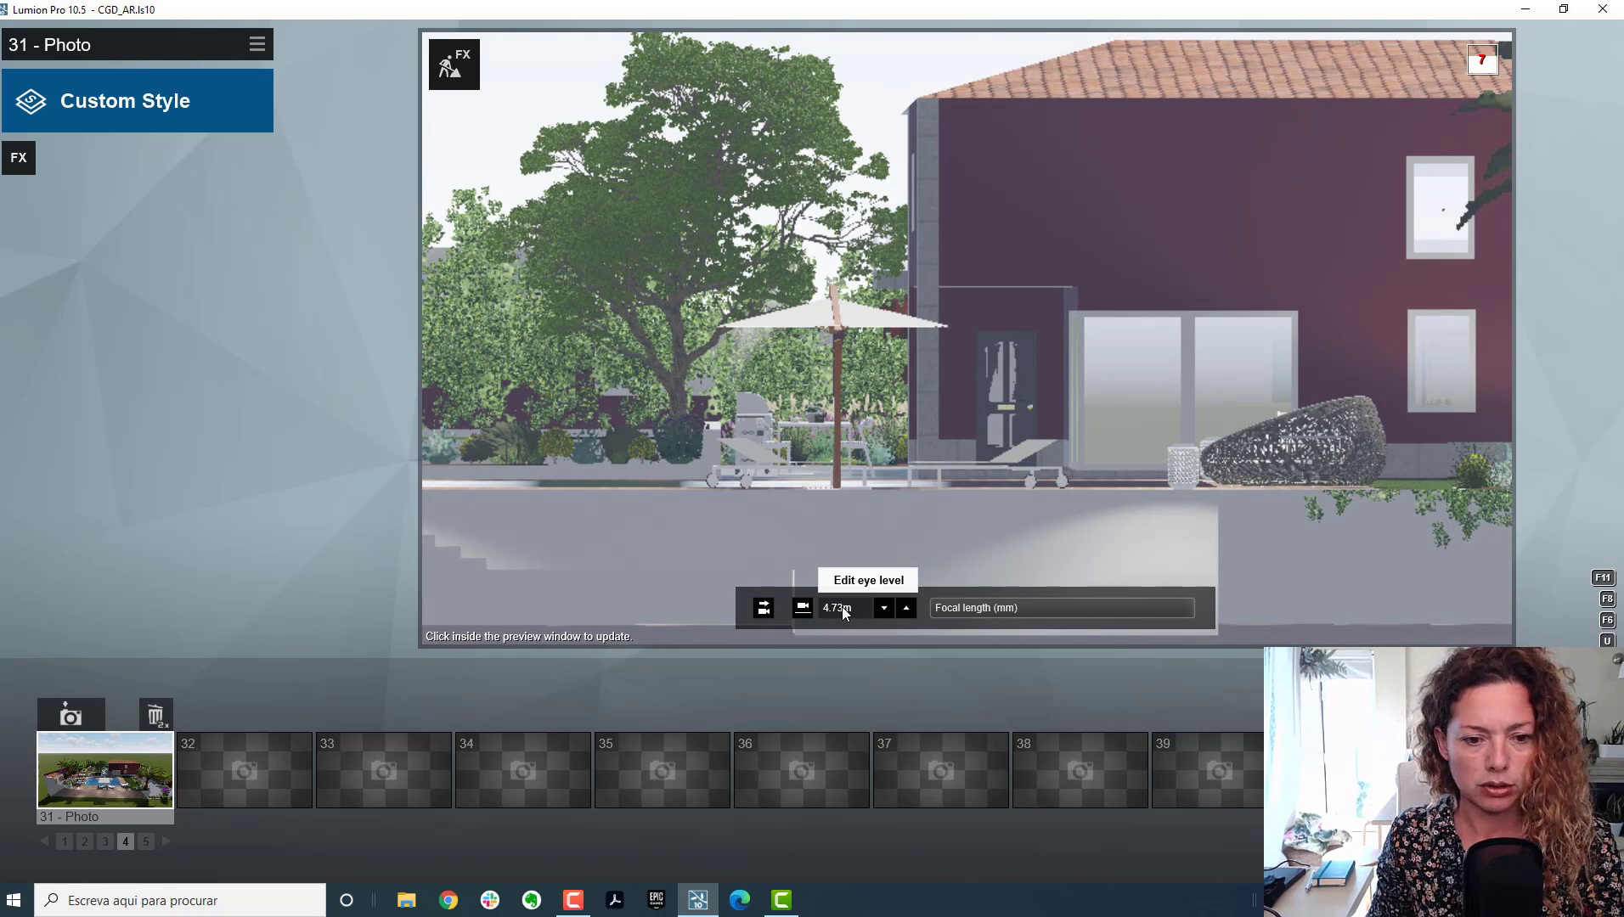
pyautogui.click(906, 608)
pyautogui.click(905, 609)
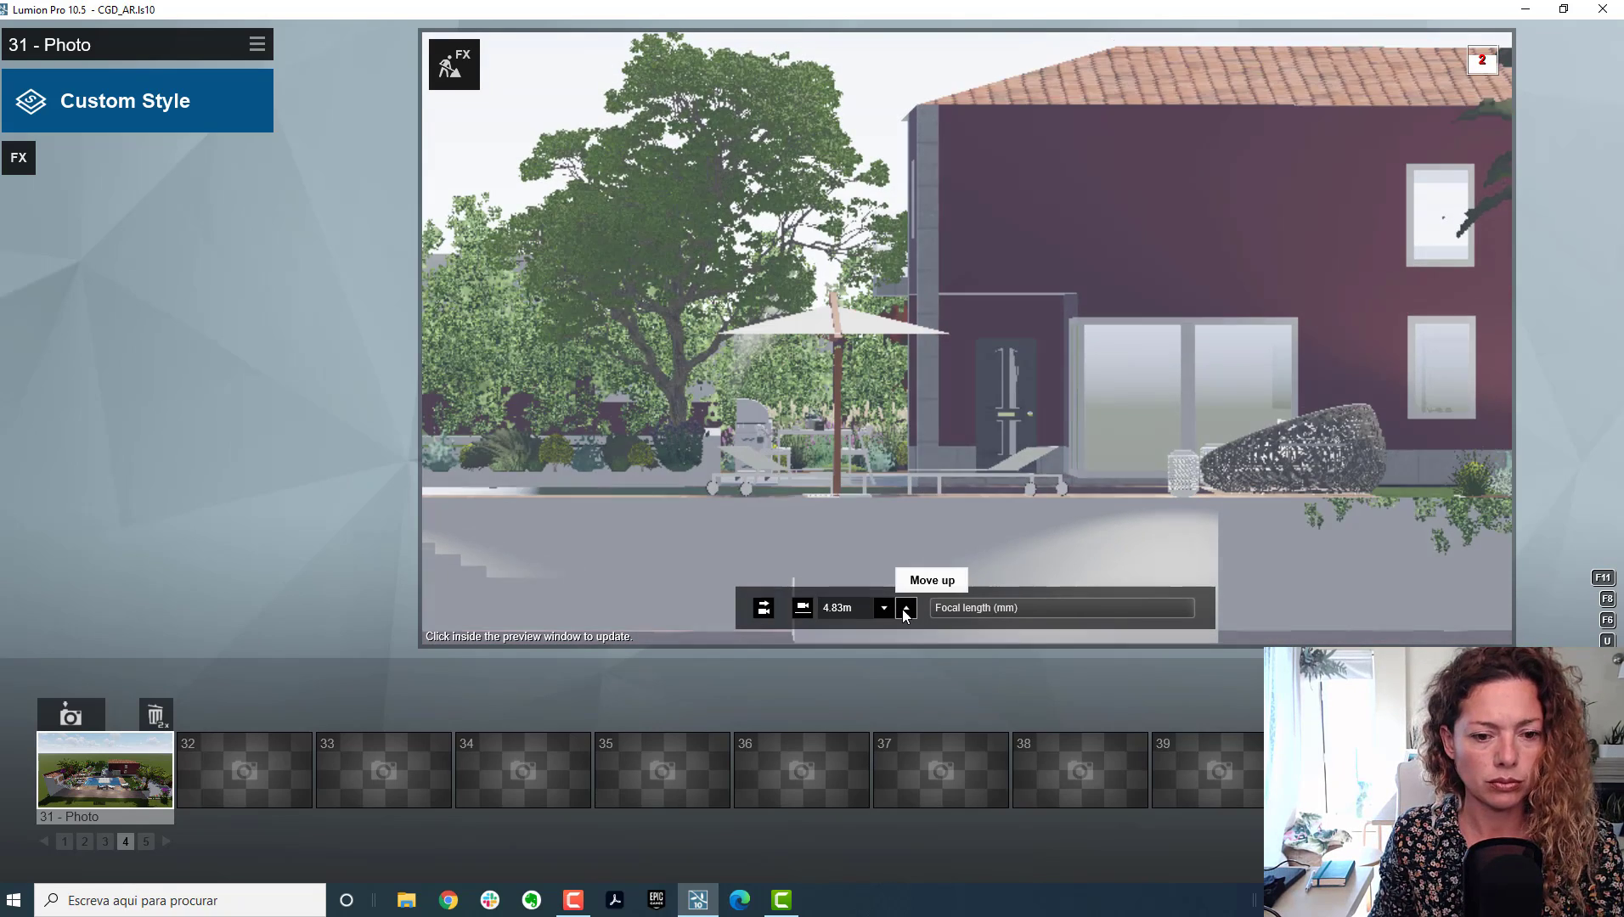
pyautogui.click(905, 609)
pyautogui.click(905, 609)
pyautogui.click(905, 609)
pyautogui.click(905, 609)
pyautogui.click(901, 610)
pyautogui.click(901, 610)
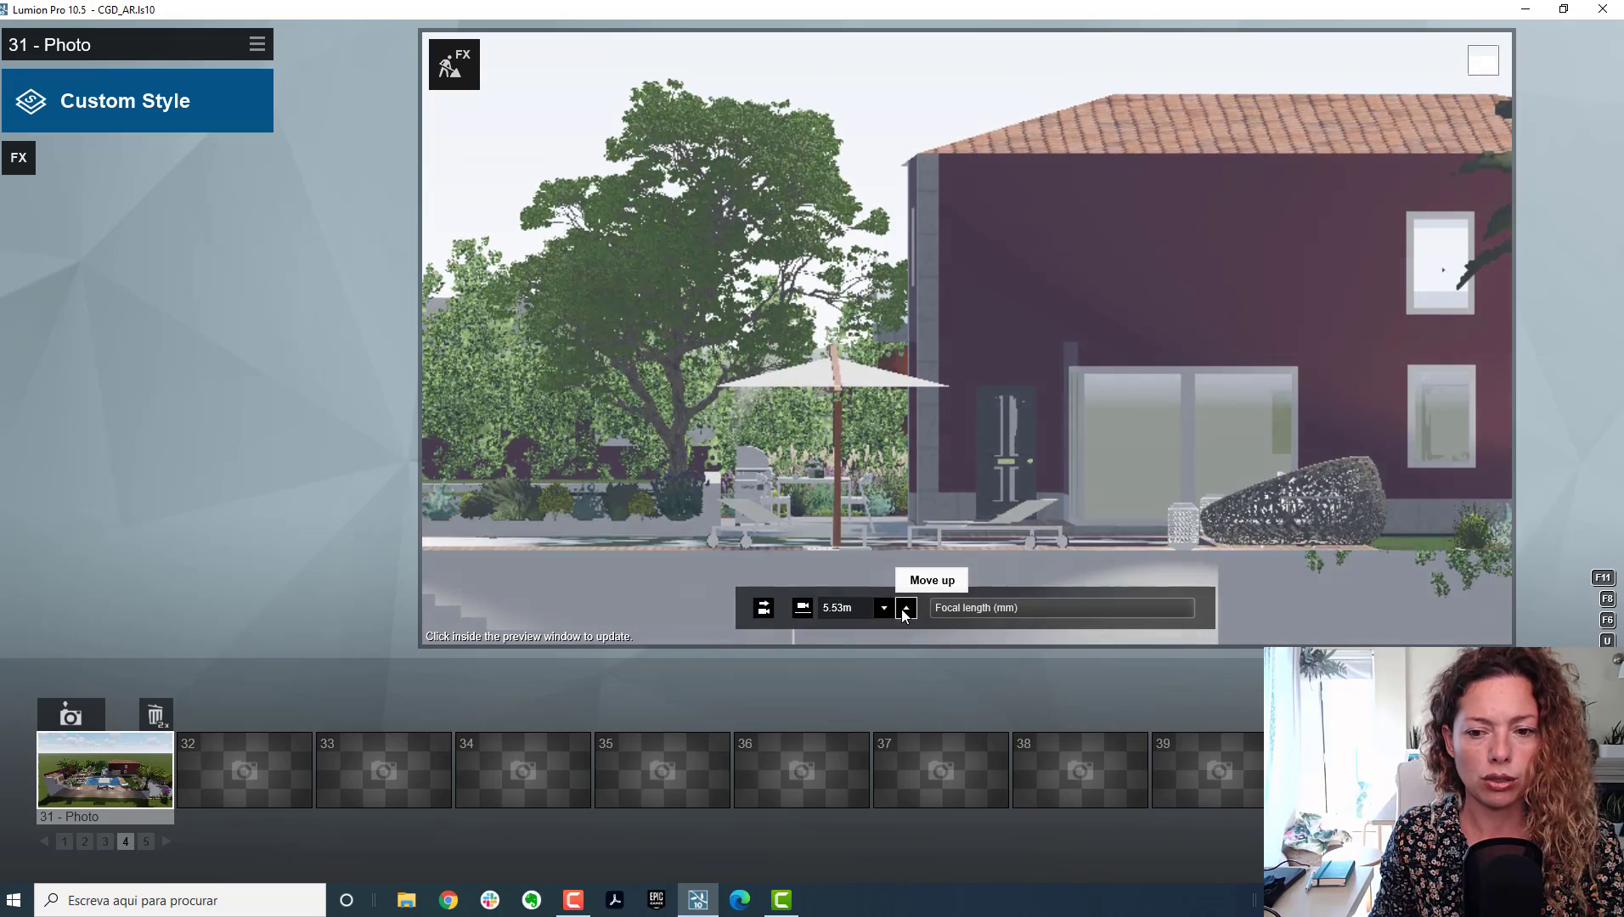
# Step: Raise the photo camera's eye level to 6.73 m in small increments
pyautogui.click(902, 610)
pyautogui.click(902, 610)
pyautogui.click(902, 610)
pyautogui.click(902, 610)
pyautogui.click(901, 610)
pyautogui.click(901, 610)
pyautogui.click(904, 610)
pyautogui.click(904, 610)
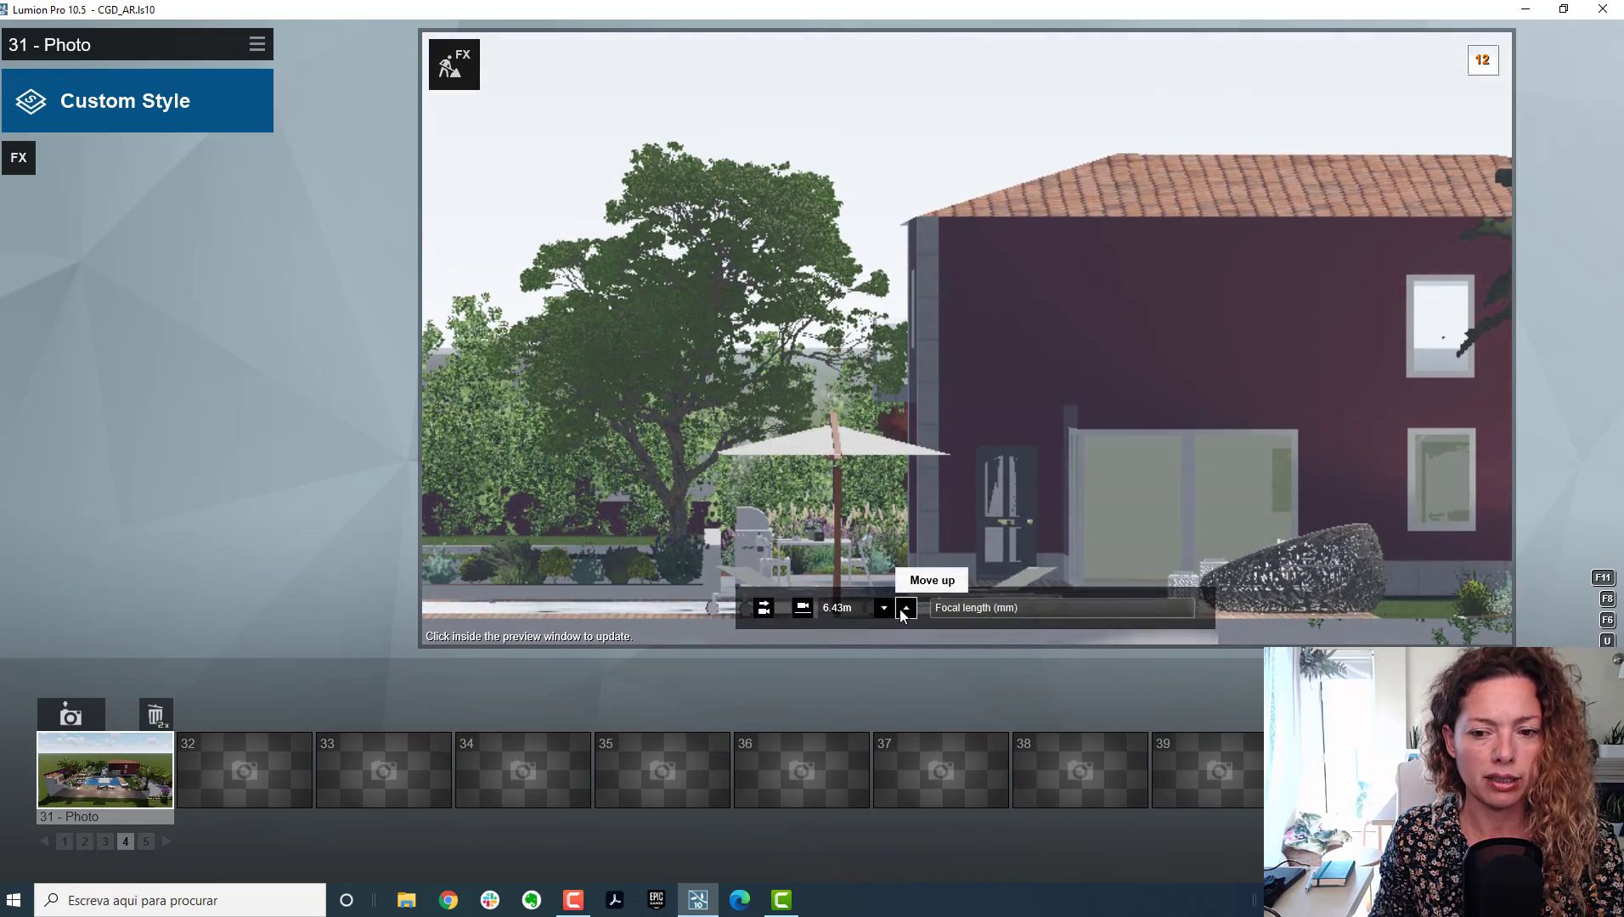
pyautogui.click(904, 609)
pyautogui.click(903, 610)
pyautogui.click(904, 610)
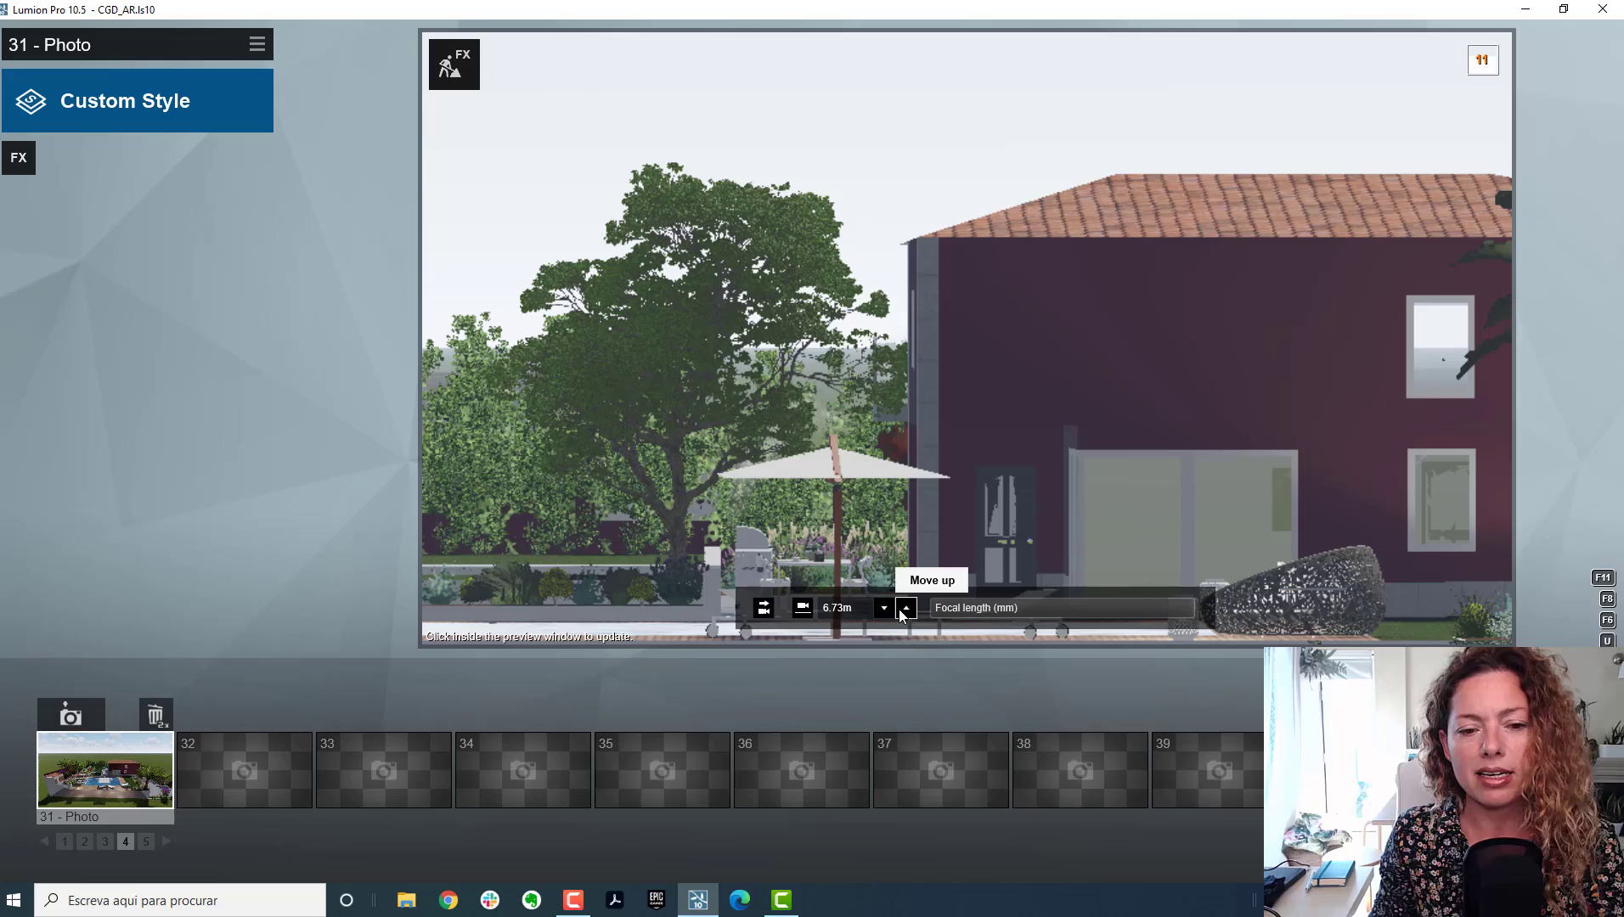
# Step: Shift the camera sideways and back at 6.83 m height until the pergola, tree and house fit, and store the view in photo 31
pyautogui.press('a')
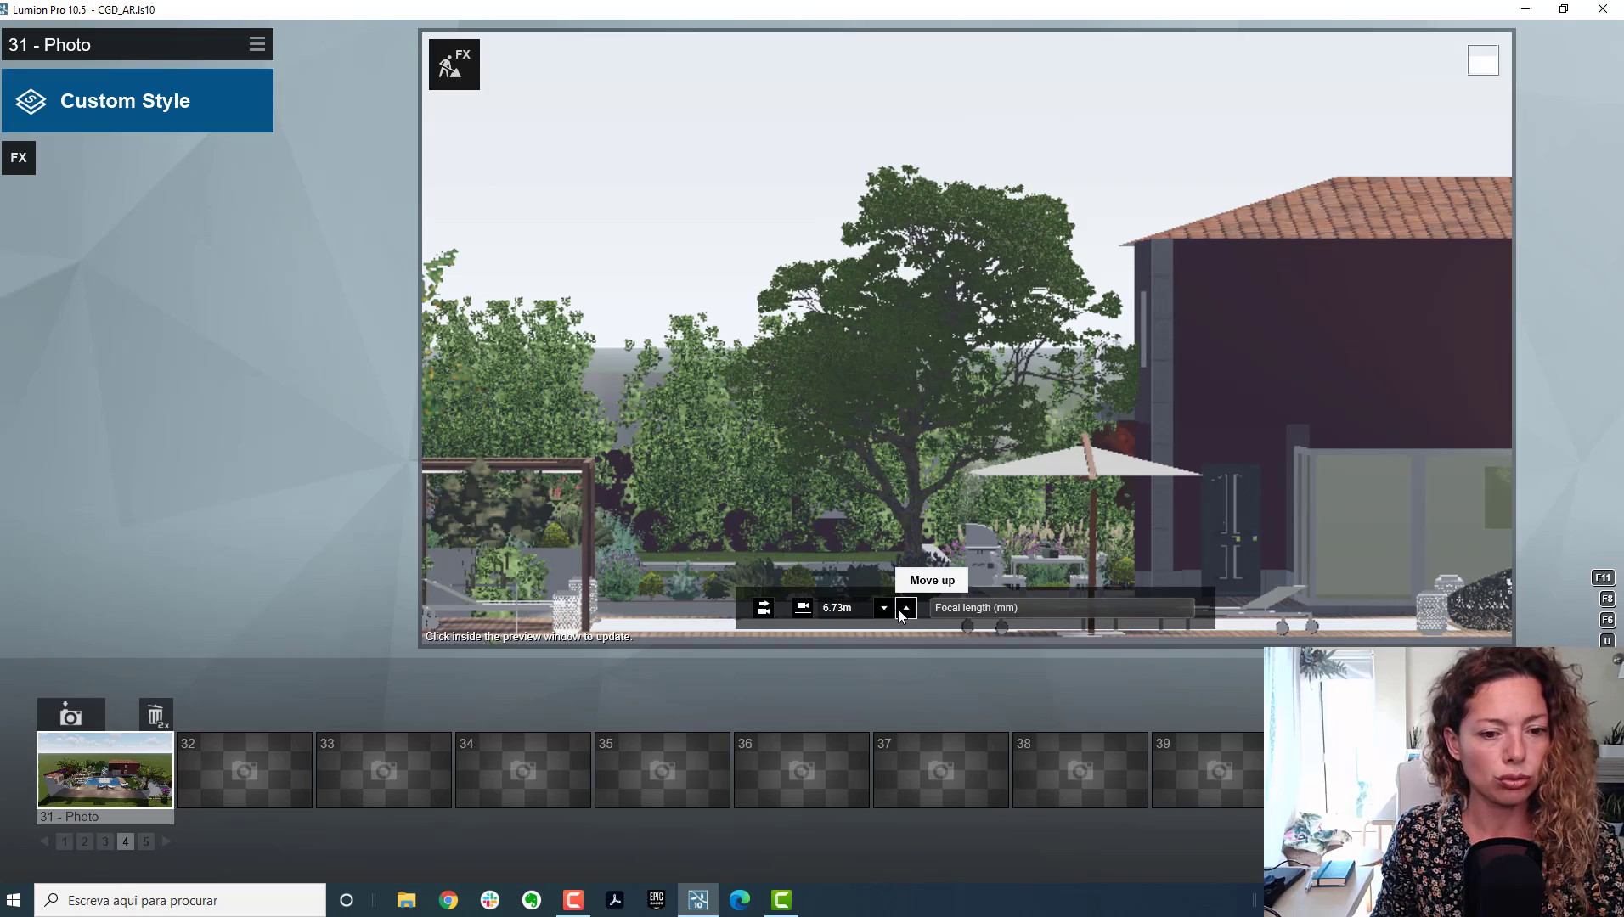
pyautogui.press('s')
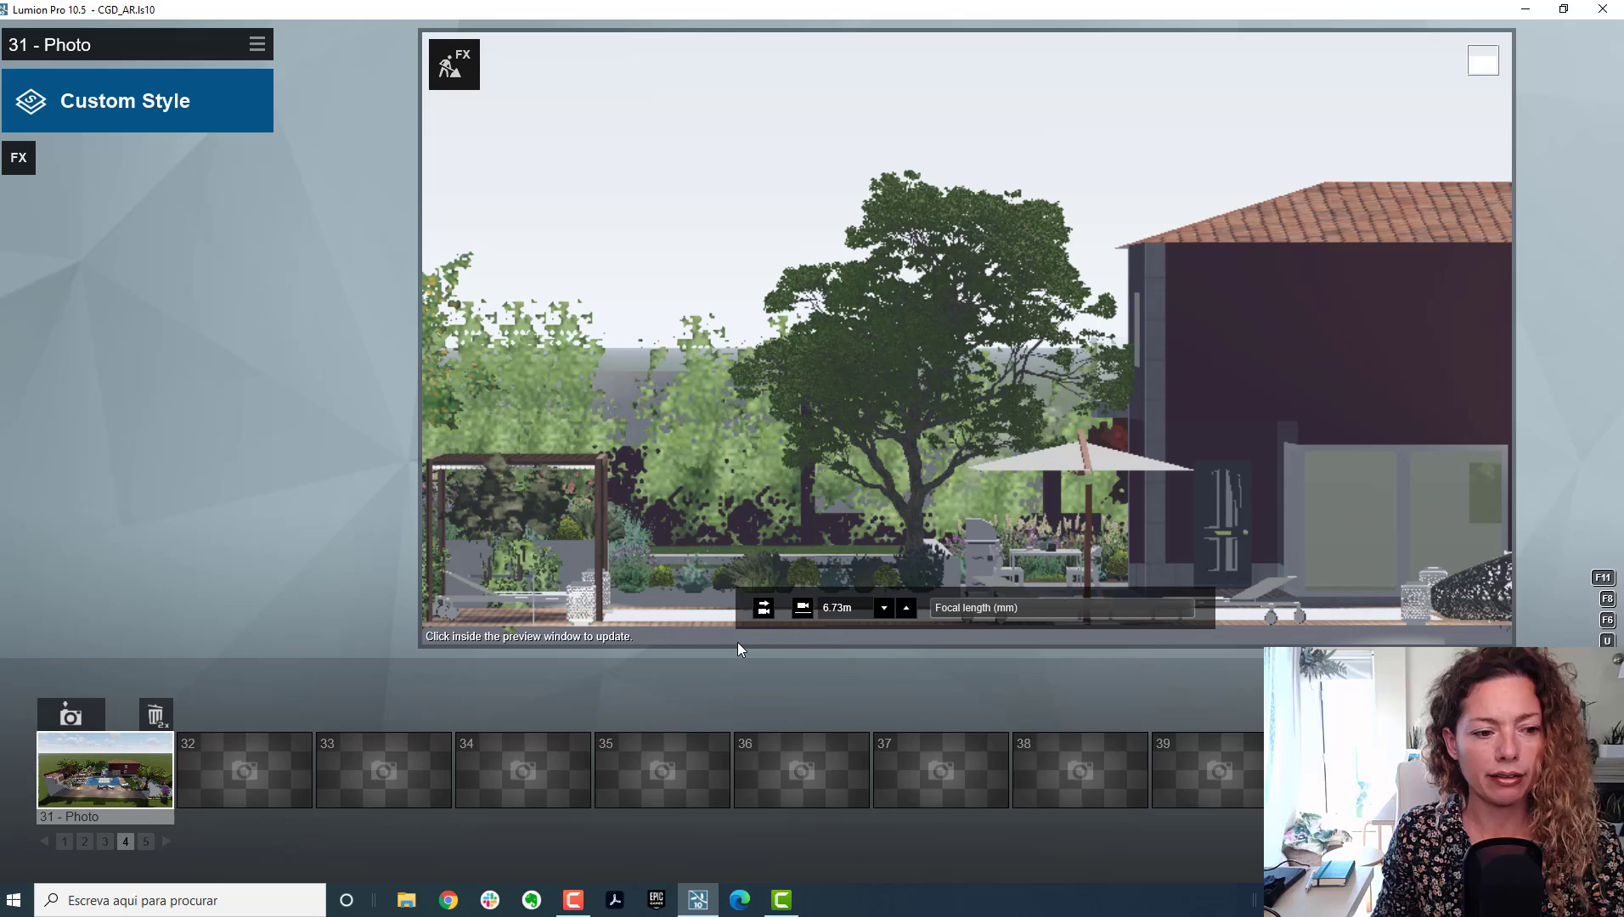
pyautogui.press('d')
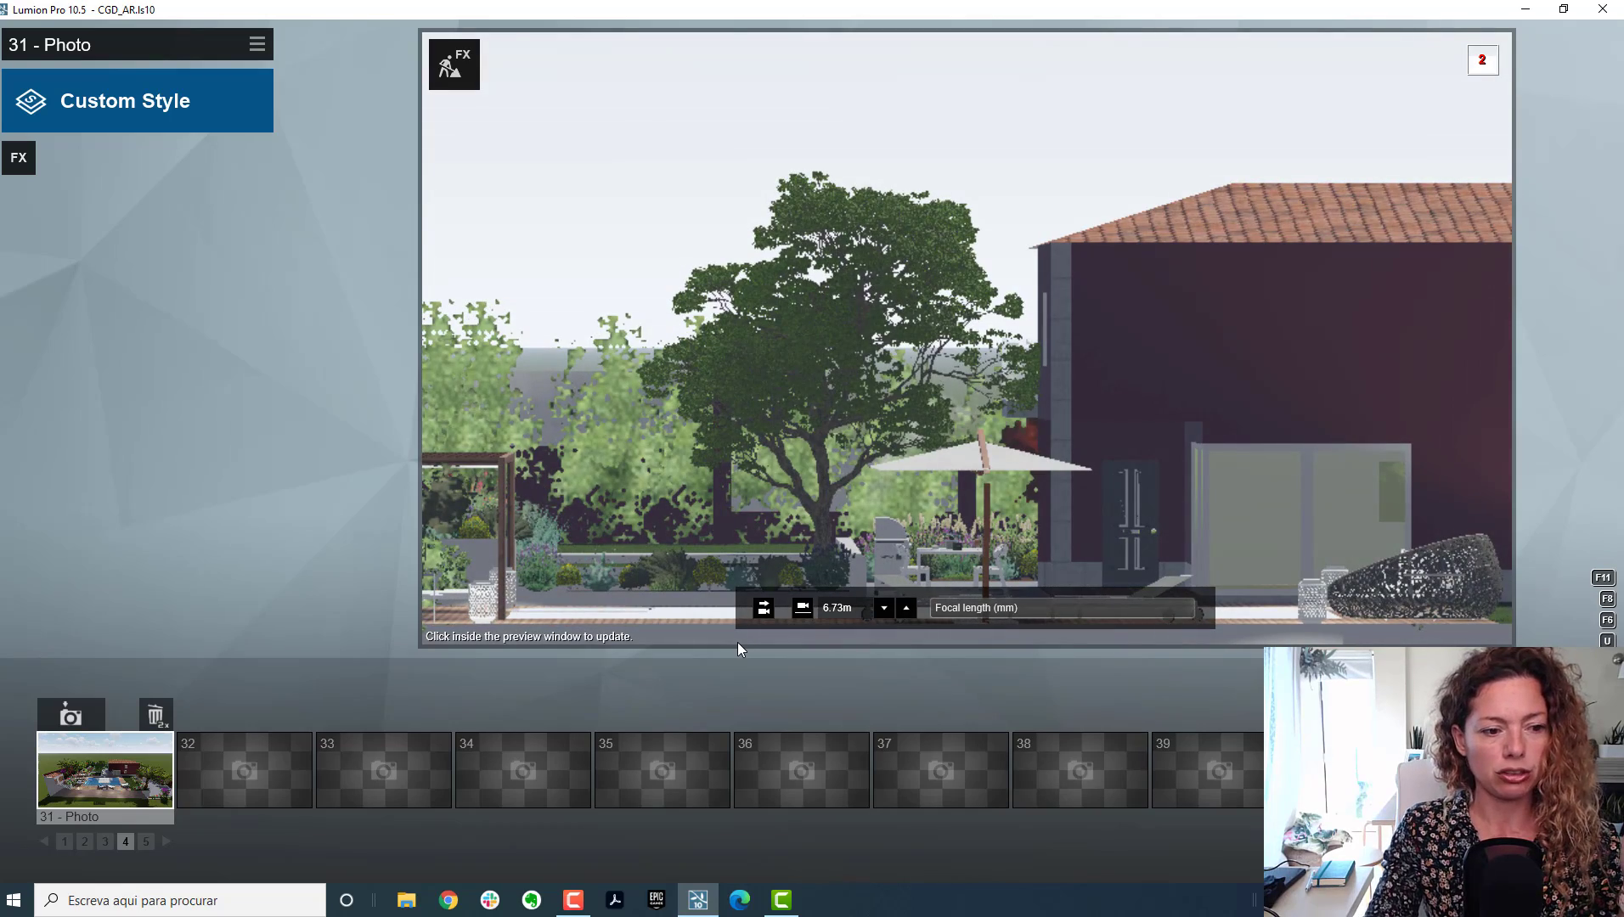
pyautogui.press('a')
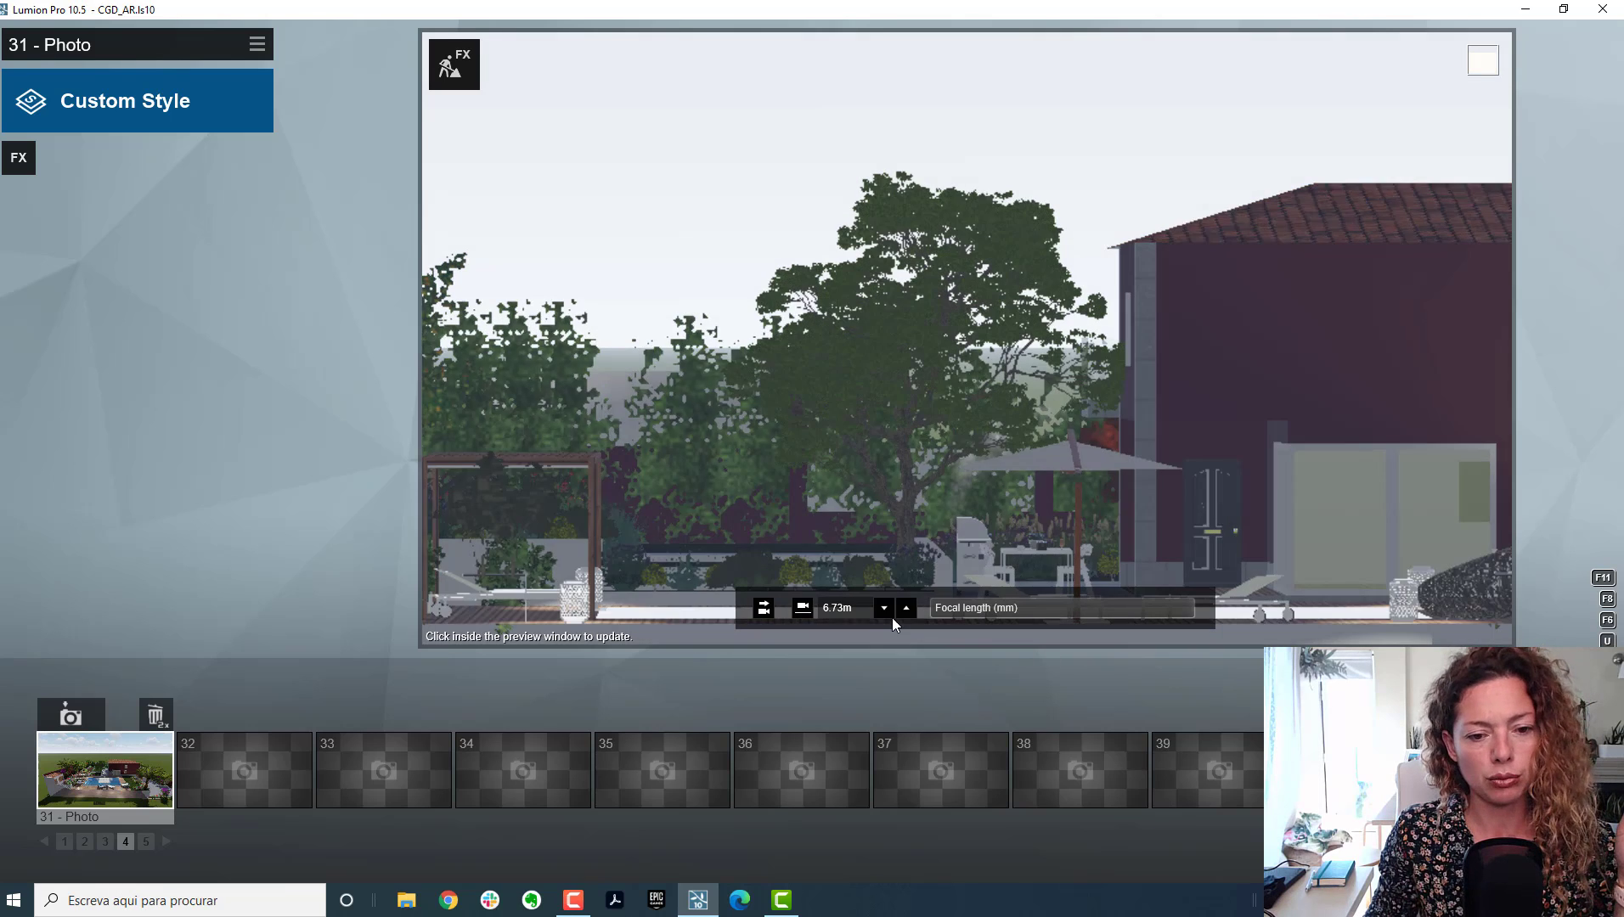
pyautogui.click(906, 608)
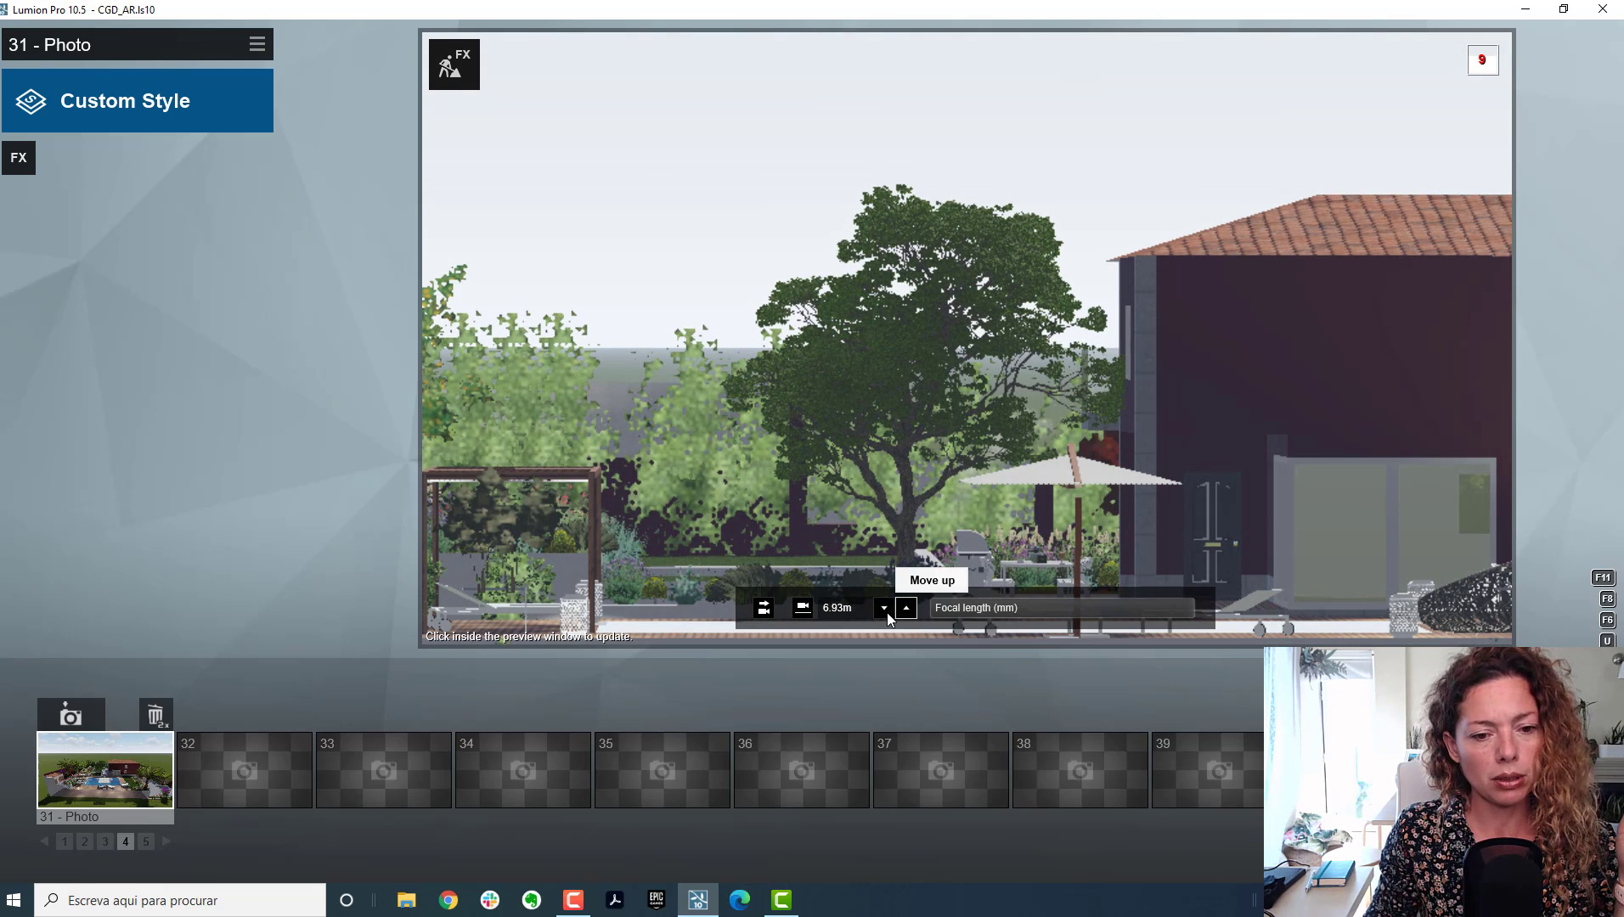
pyautogui.press('e')
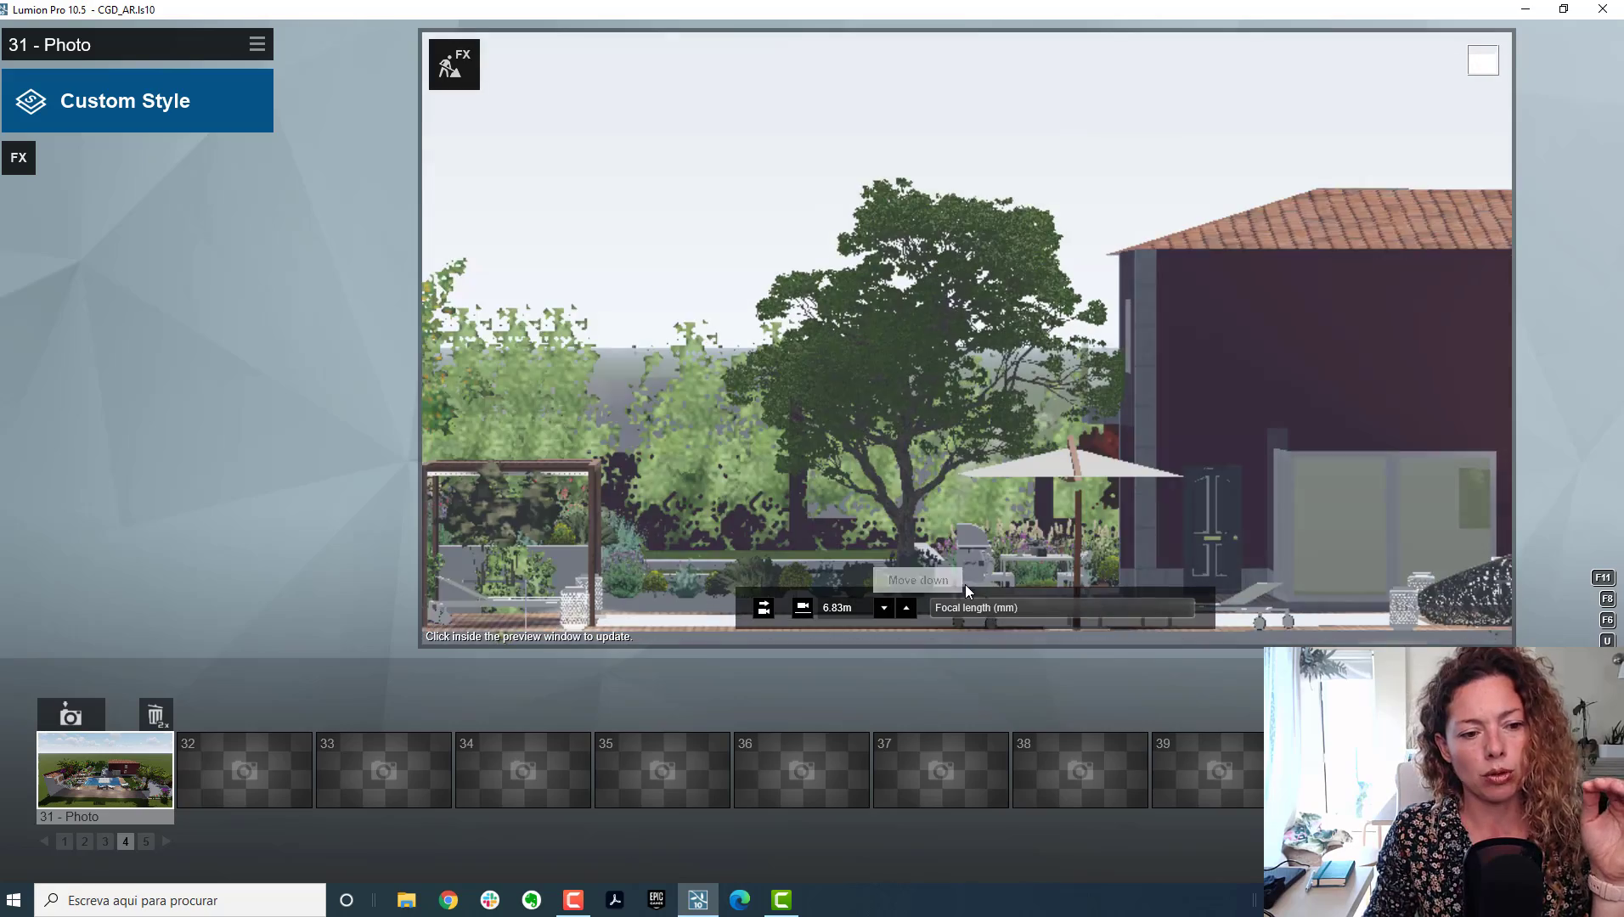
pyautogui.press('s')
pyautogui.press('s')
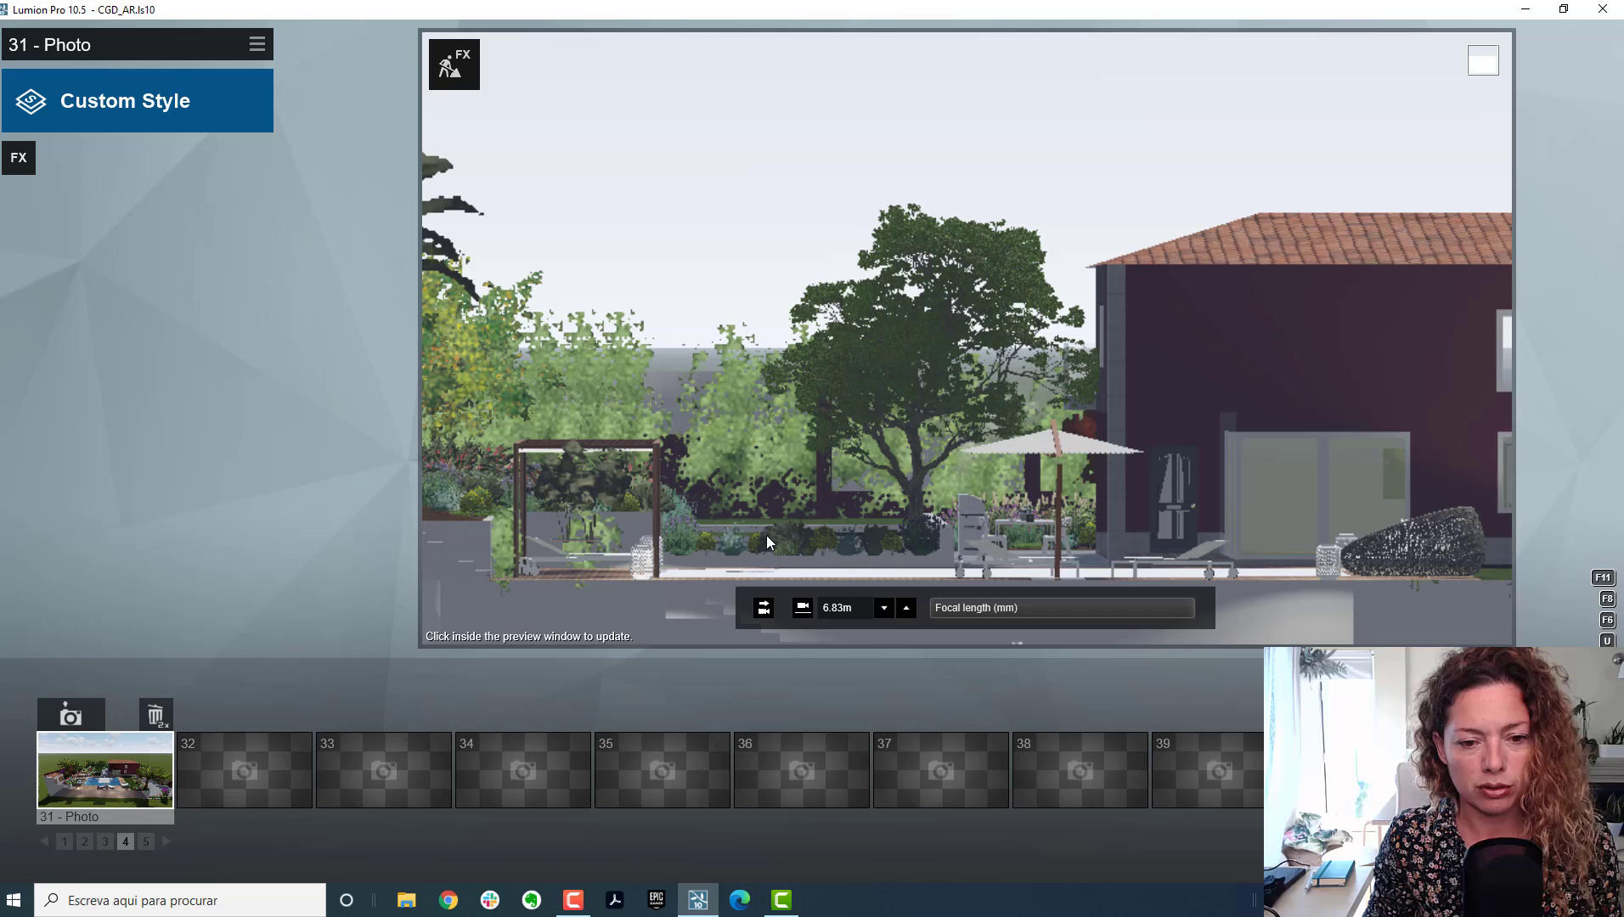
pyautogui.click(70, 716)
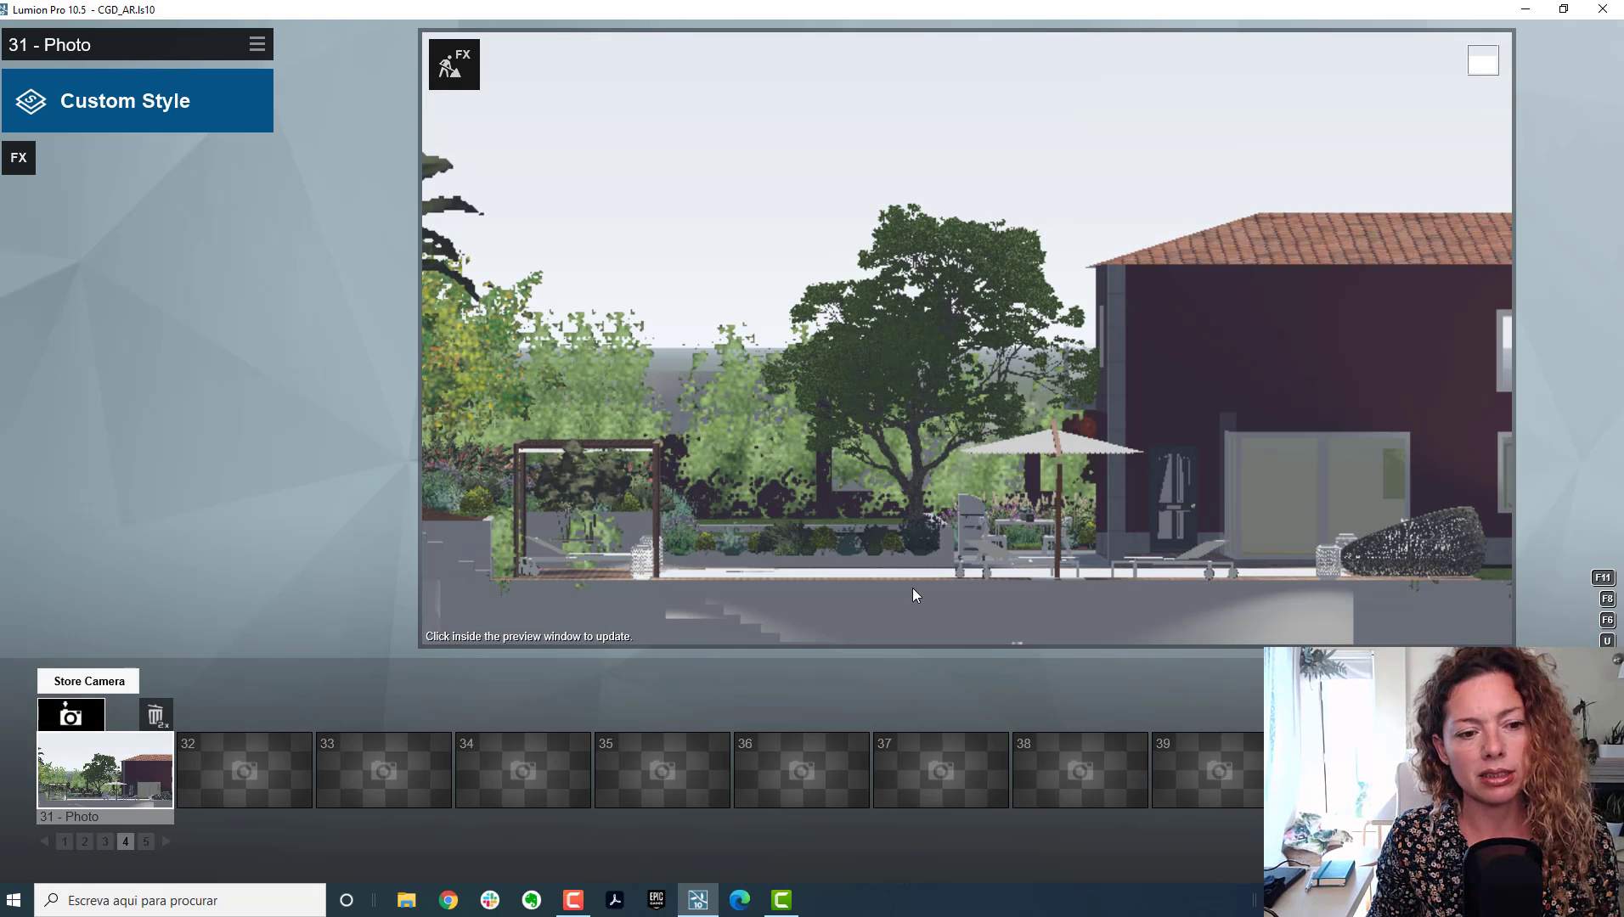
# Step: Apply the Realistic style to photo 31 and restore its stored camera view
pyautogui.click(145, 124)
pyautogui.click(730, 333)
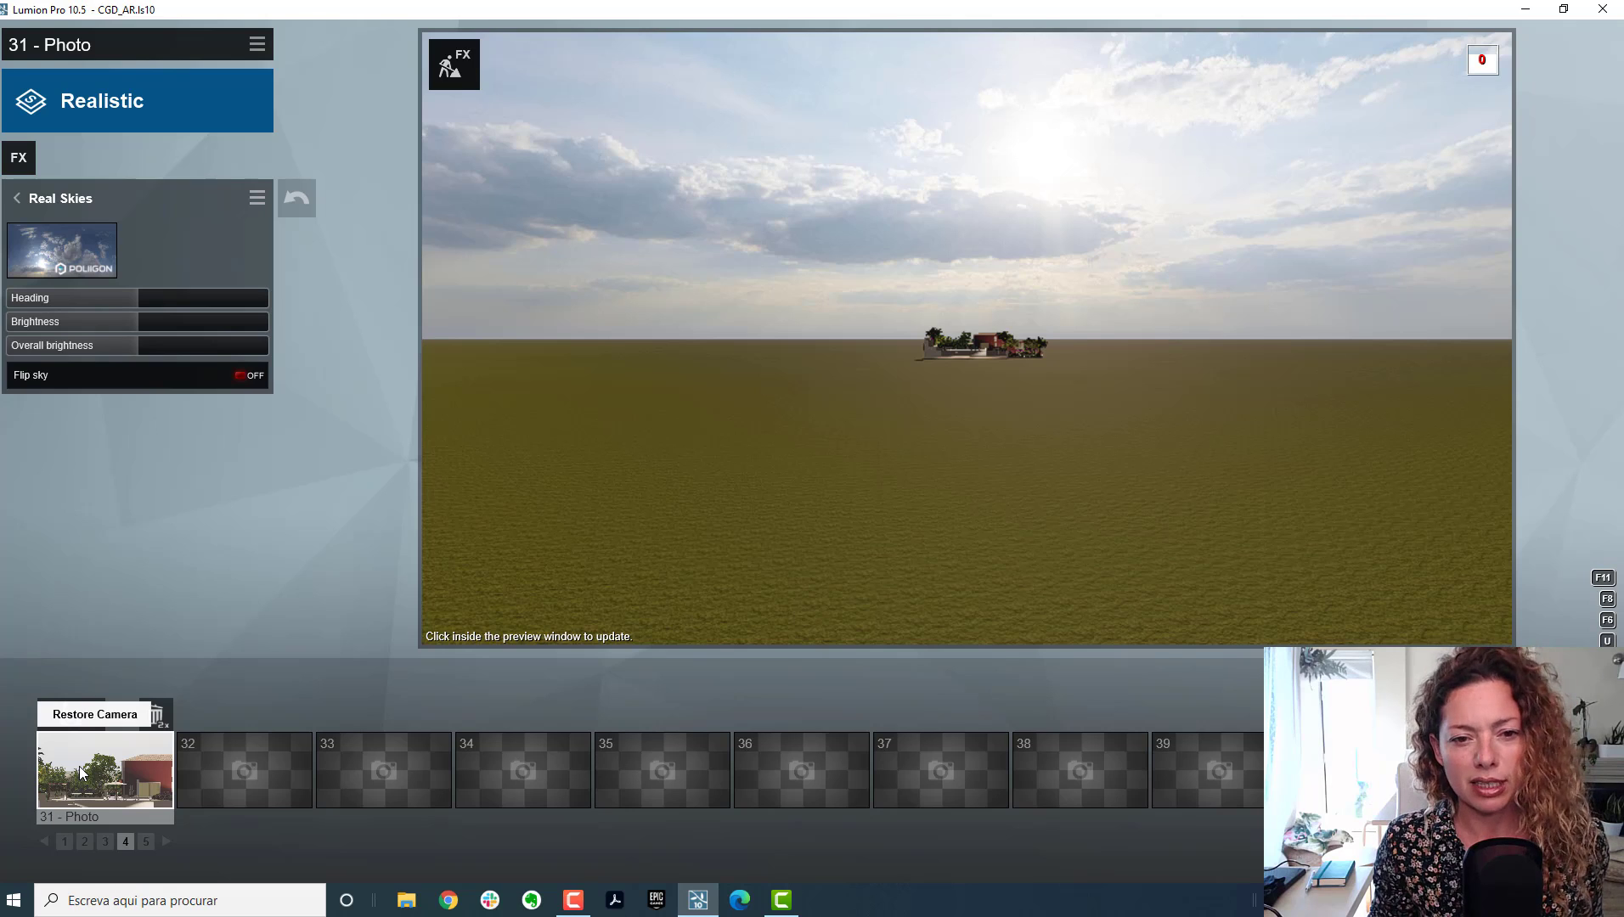
pyautogui.click(75, 735)
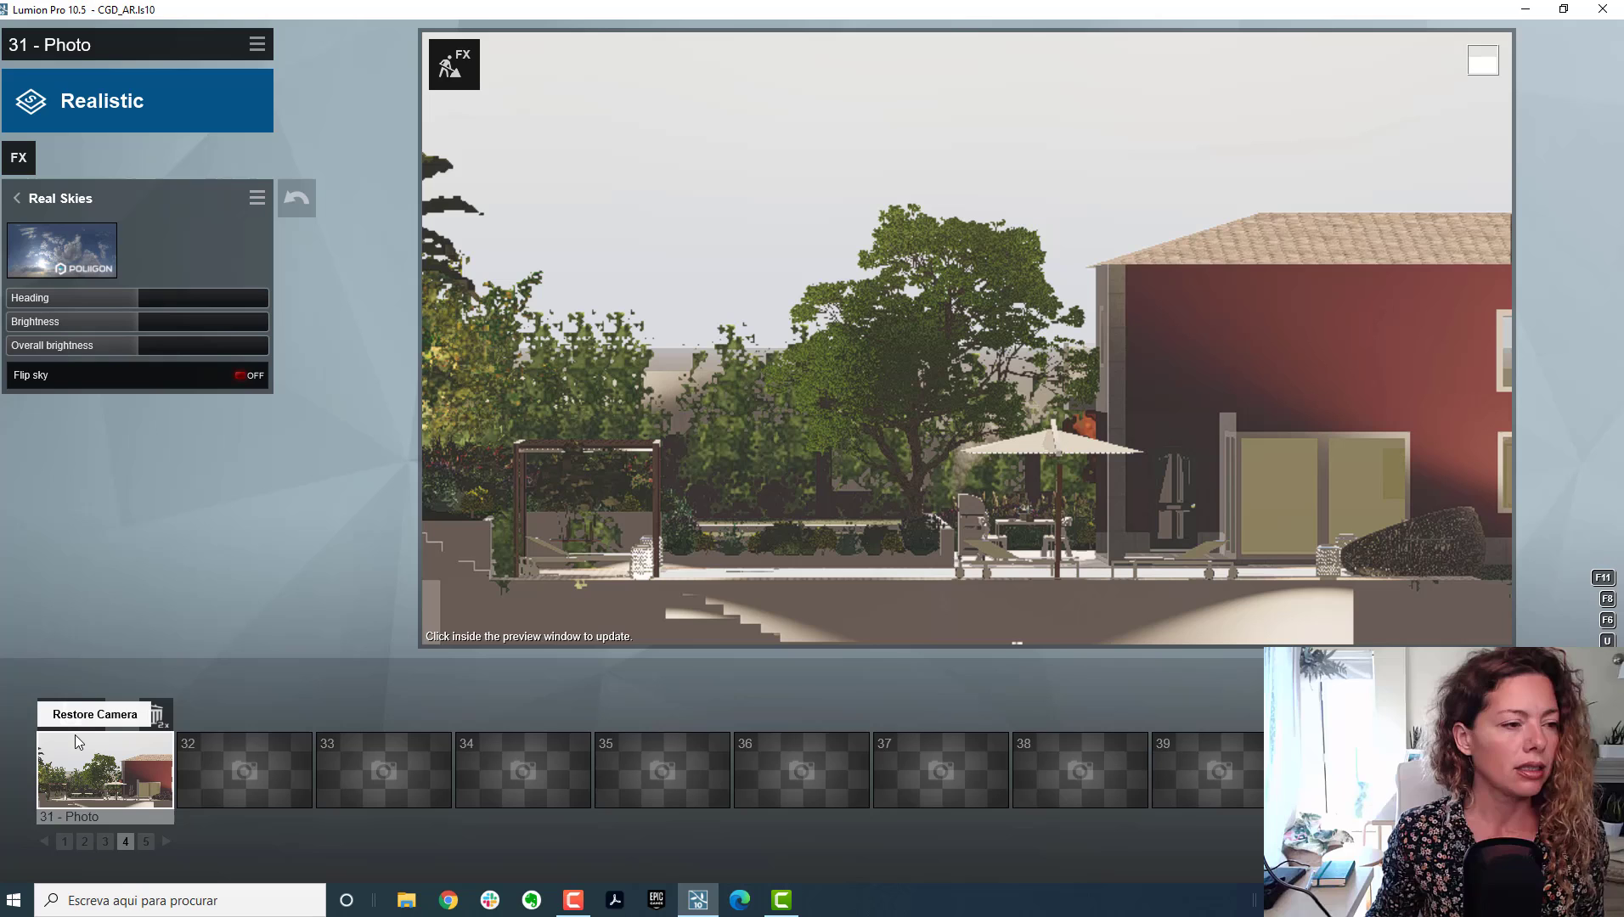
# Step: Try the deep blue Cloudy sky with few clouds in Real Skies and set its heading to 88.8°
pyautogui.click(69, 241)
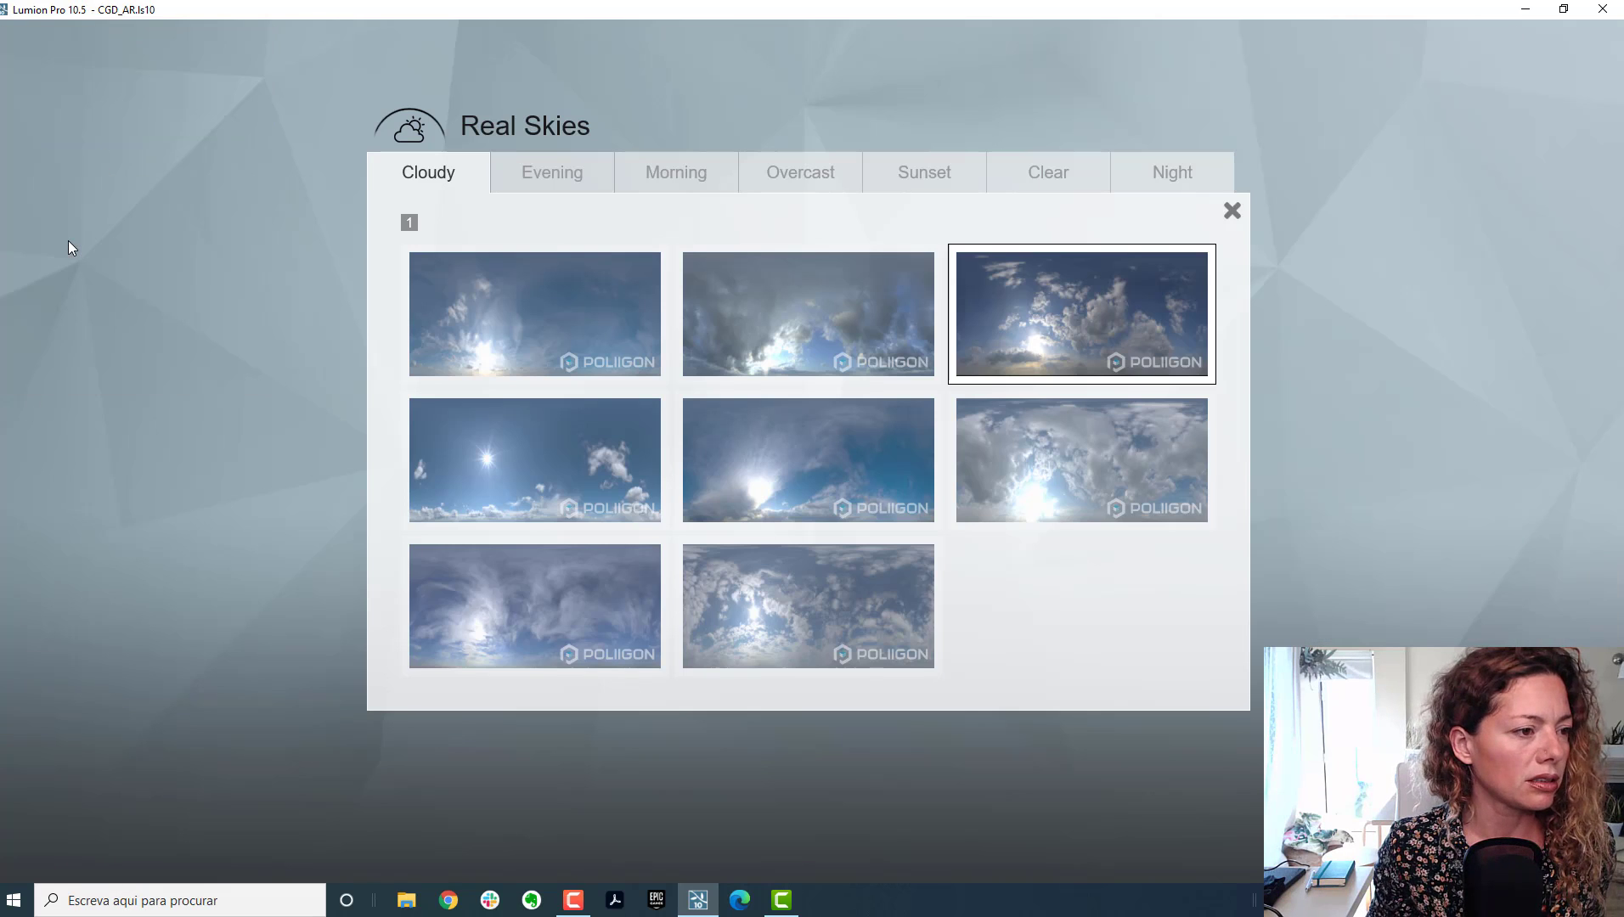
pyautogui.click(503, 512)
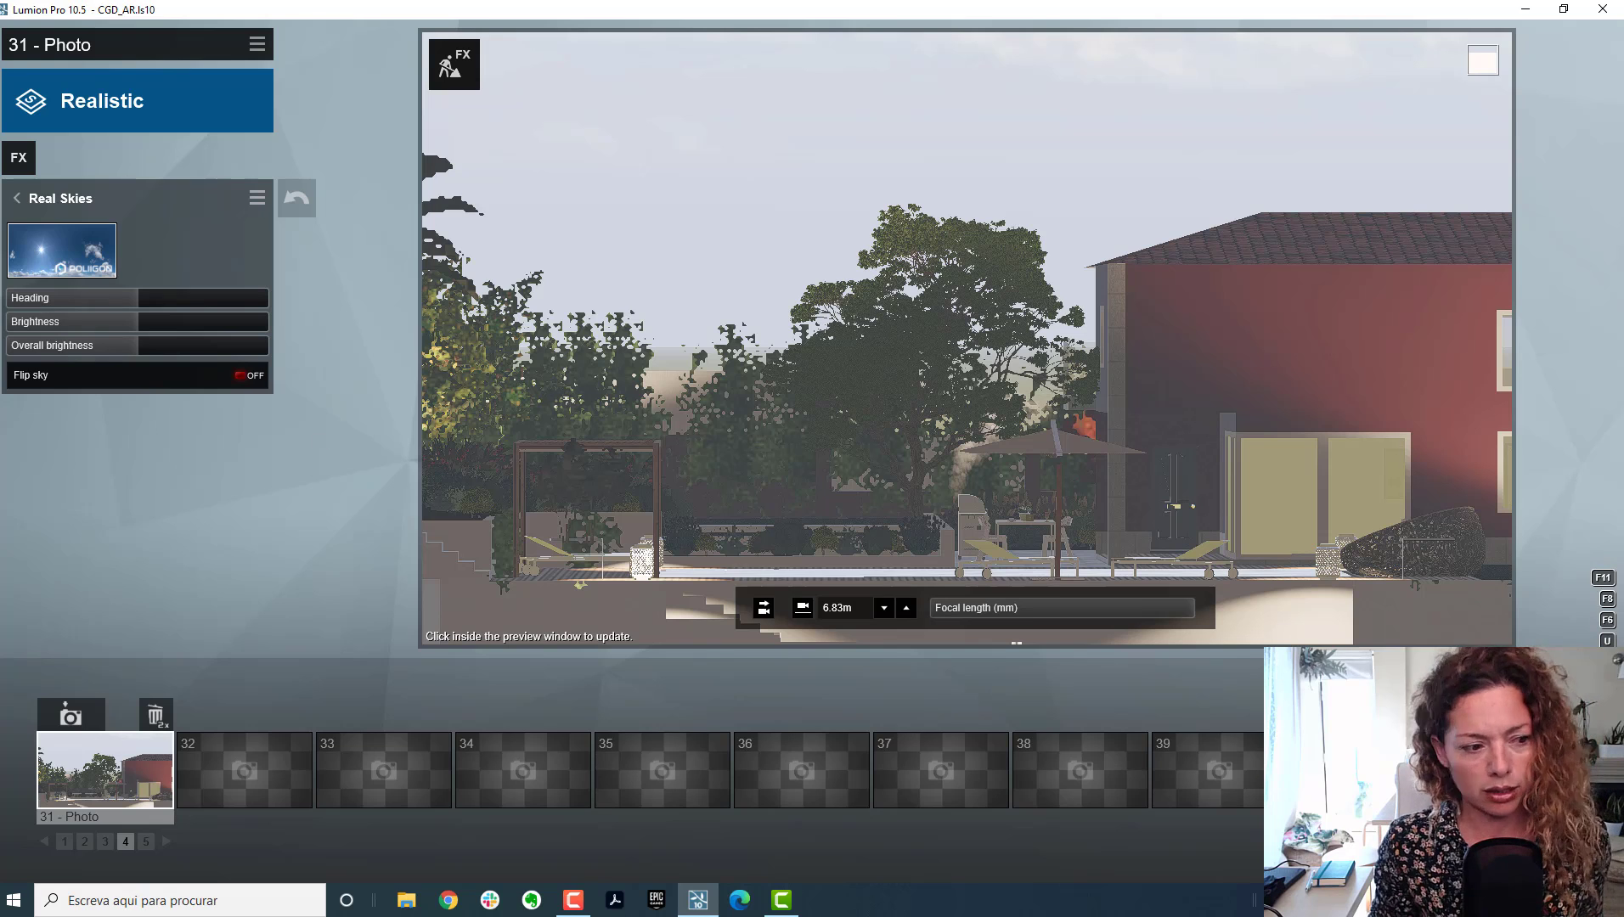
pyautogui.moveTo(59, 300); pyautogui.dragTo(39, 302)
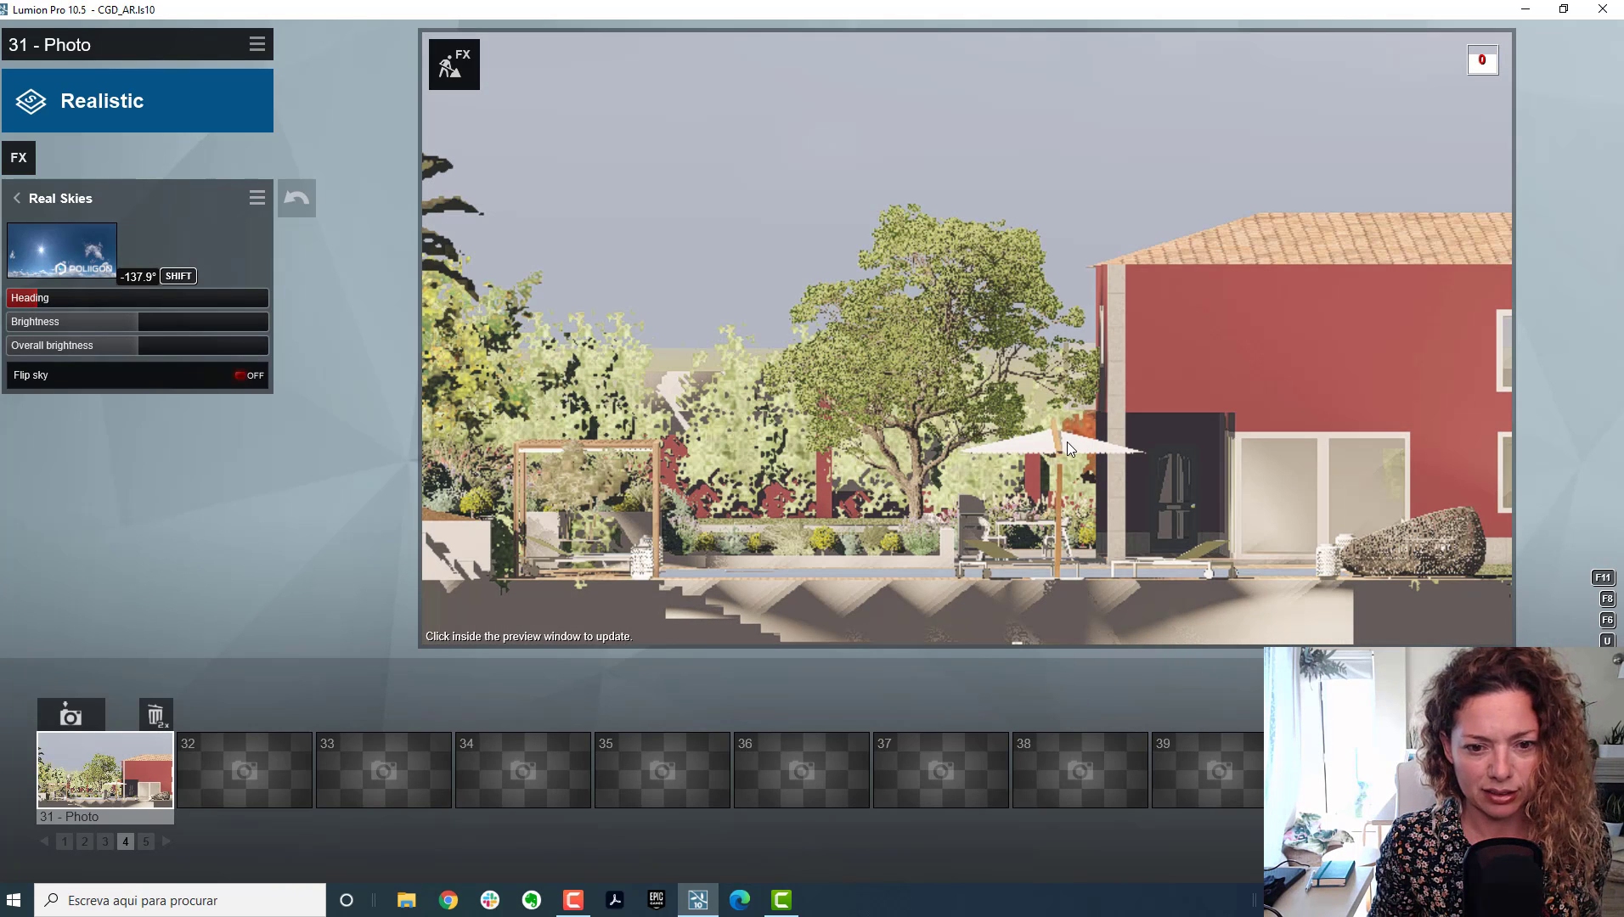
pyautogui.click(1067, 442)
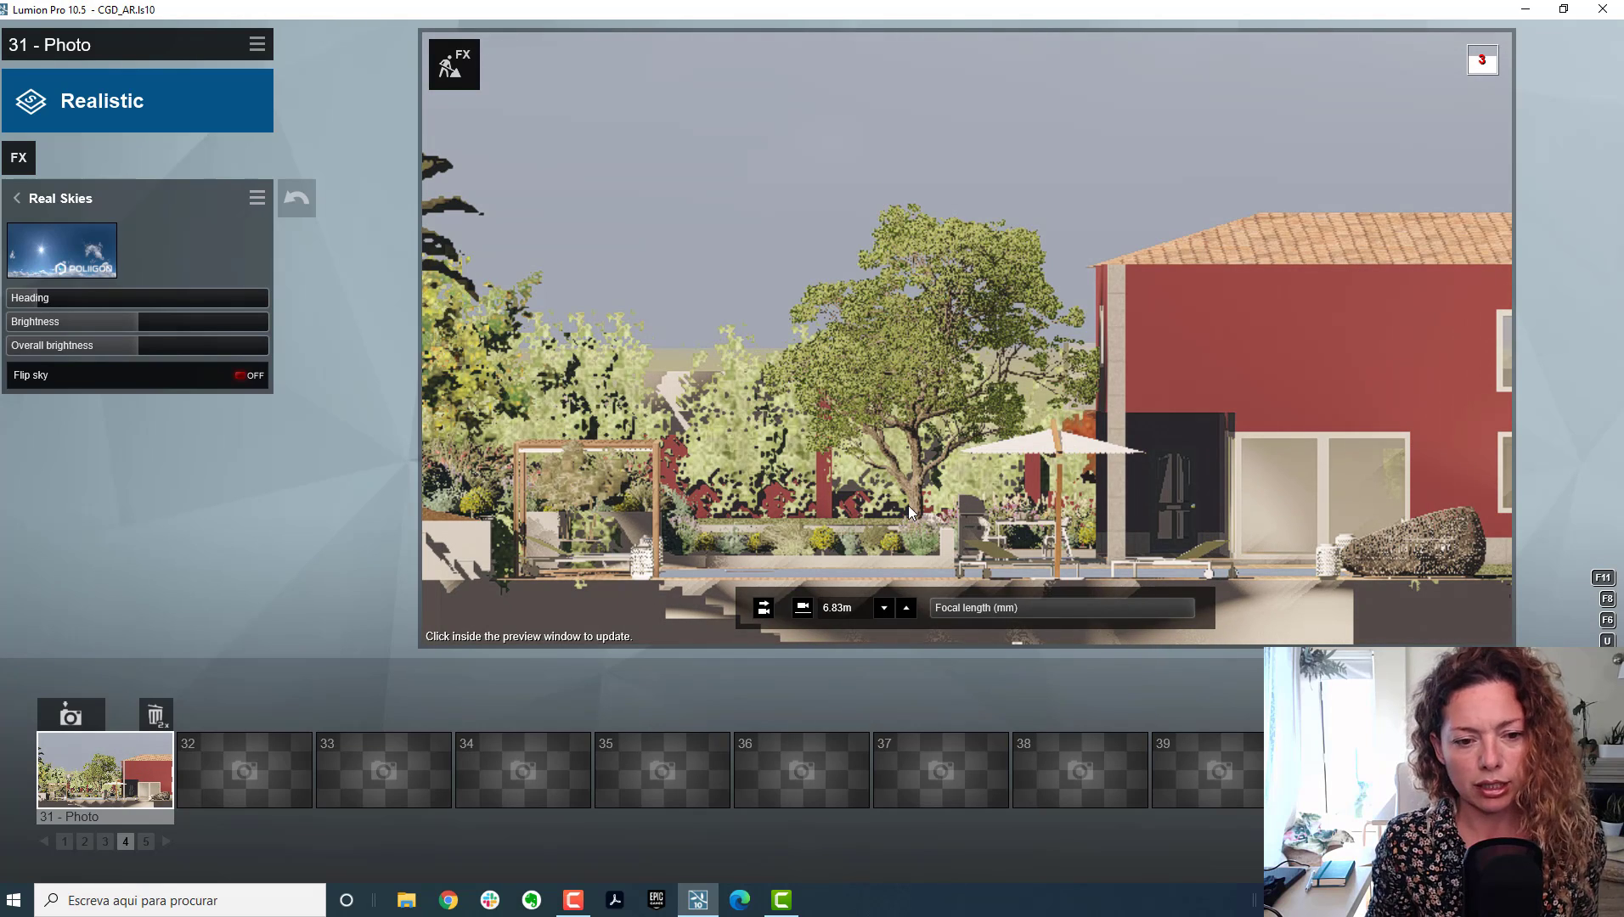
pyautogui.click(203, 295)
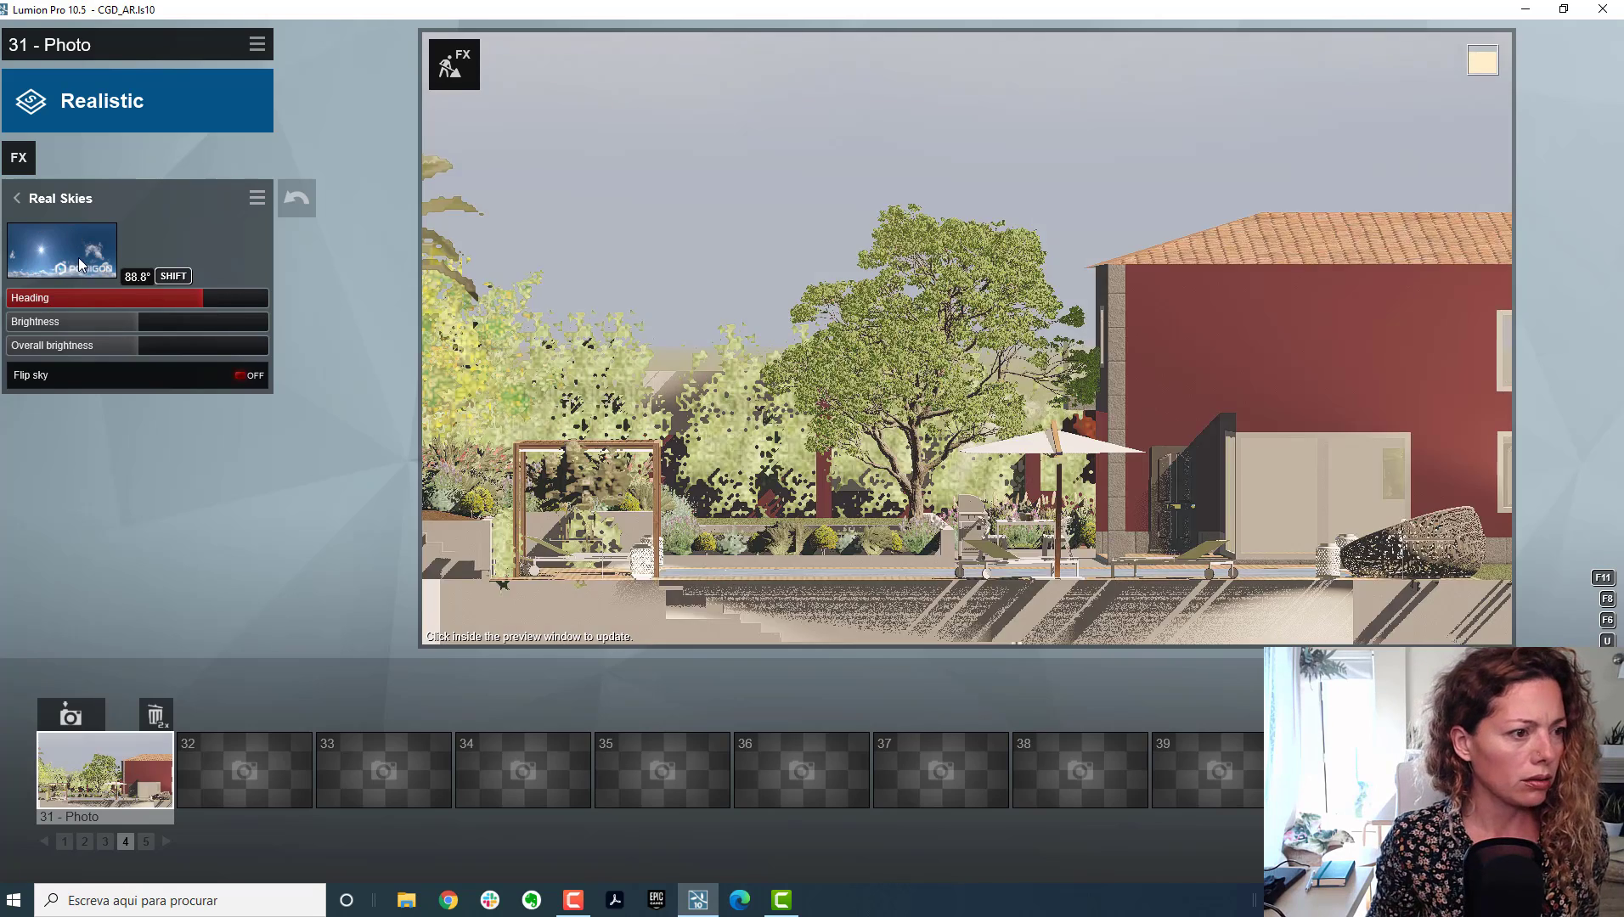
# Step: Replace the sky with the middle Cloudy preset at brightness 1.1 and set the Sharpen intensity to 0.3
pyautogui.click(81, 258)
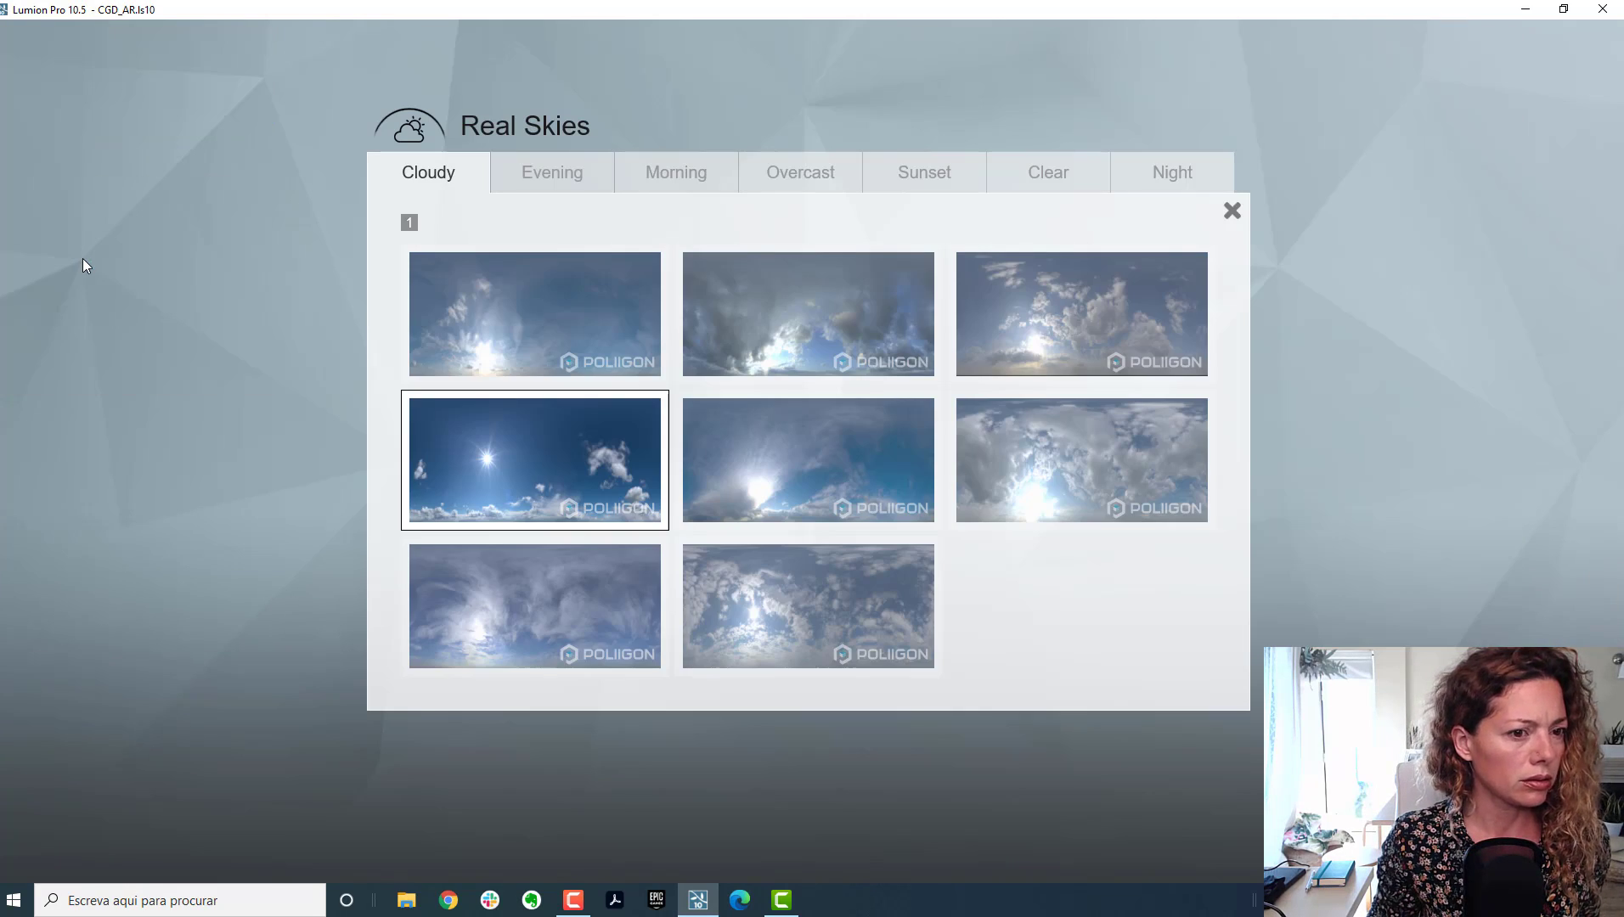
pyautogui.click(865, 480)
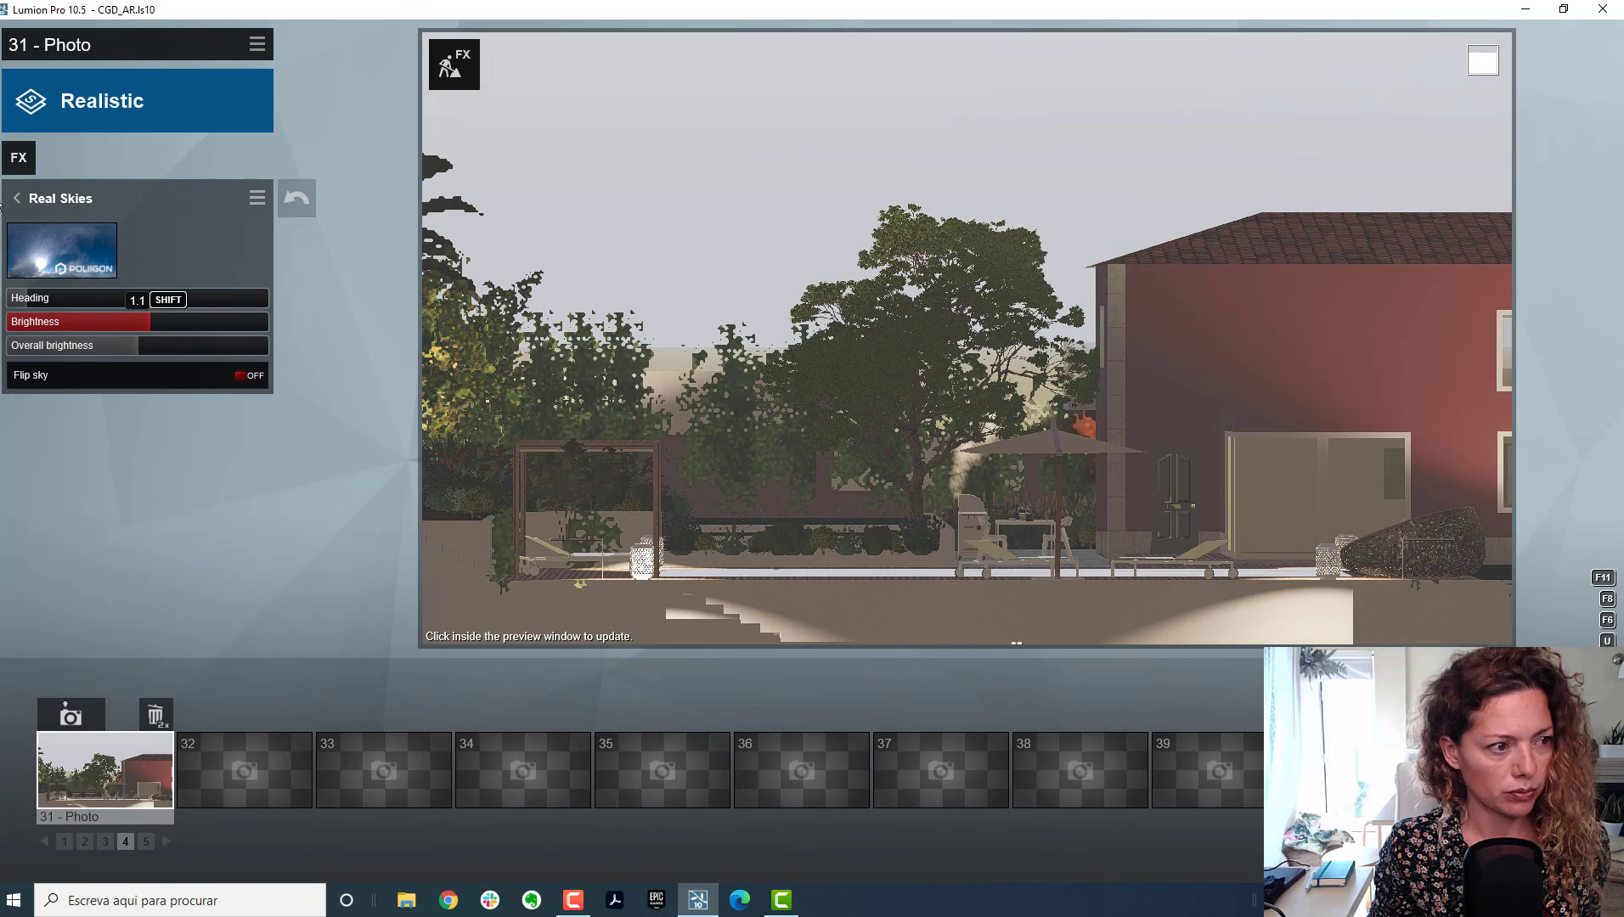
pyautogui.click(15, 199)
pyautogui.click(83, 250)
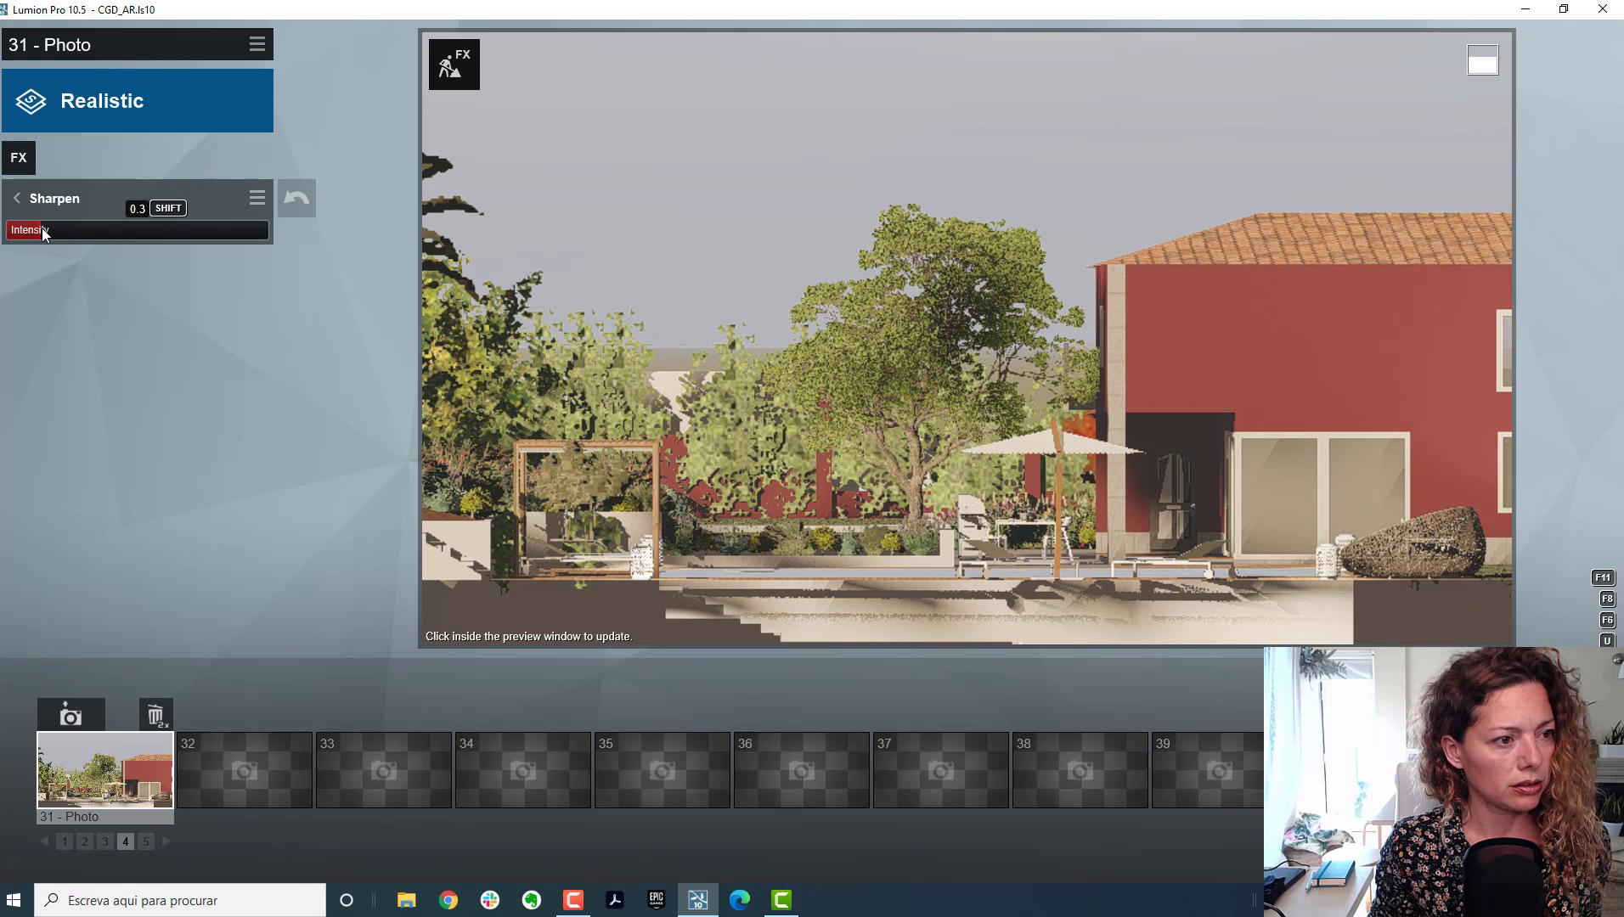
pyautogui.click(16, 199)
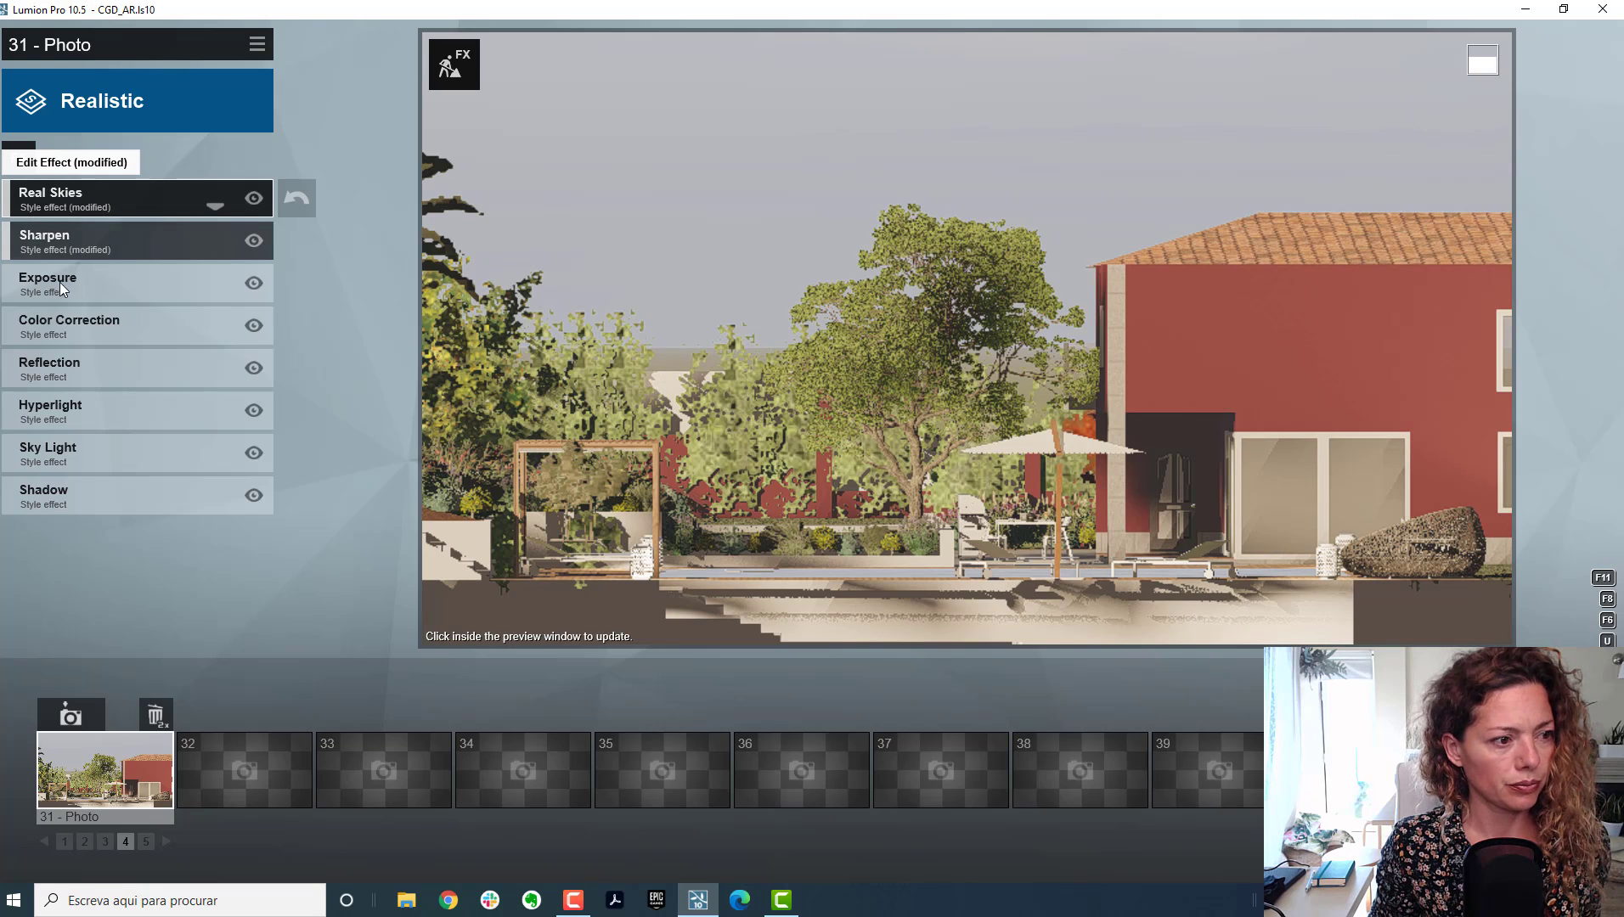
# Step: Add three reflection planes in the Reflection effect, including the house's glass sliding doors, and update the photo preview
pyautogui.click(92, 373)
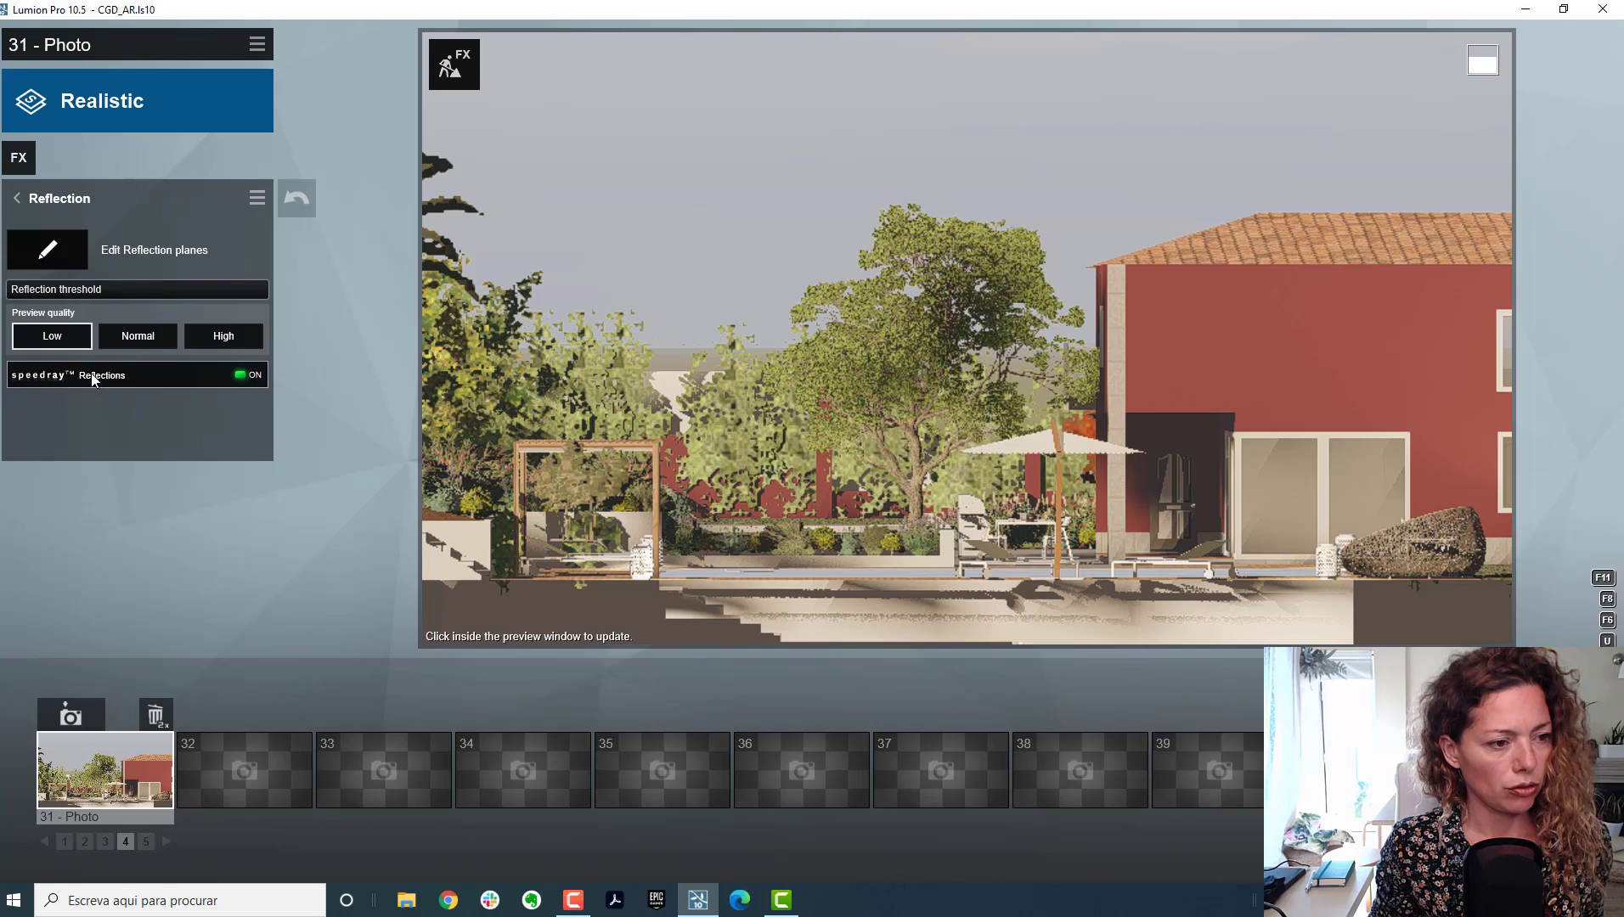
pyautogui.click(65, 245)
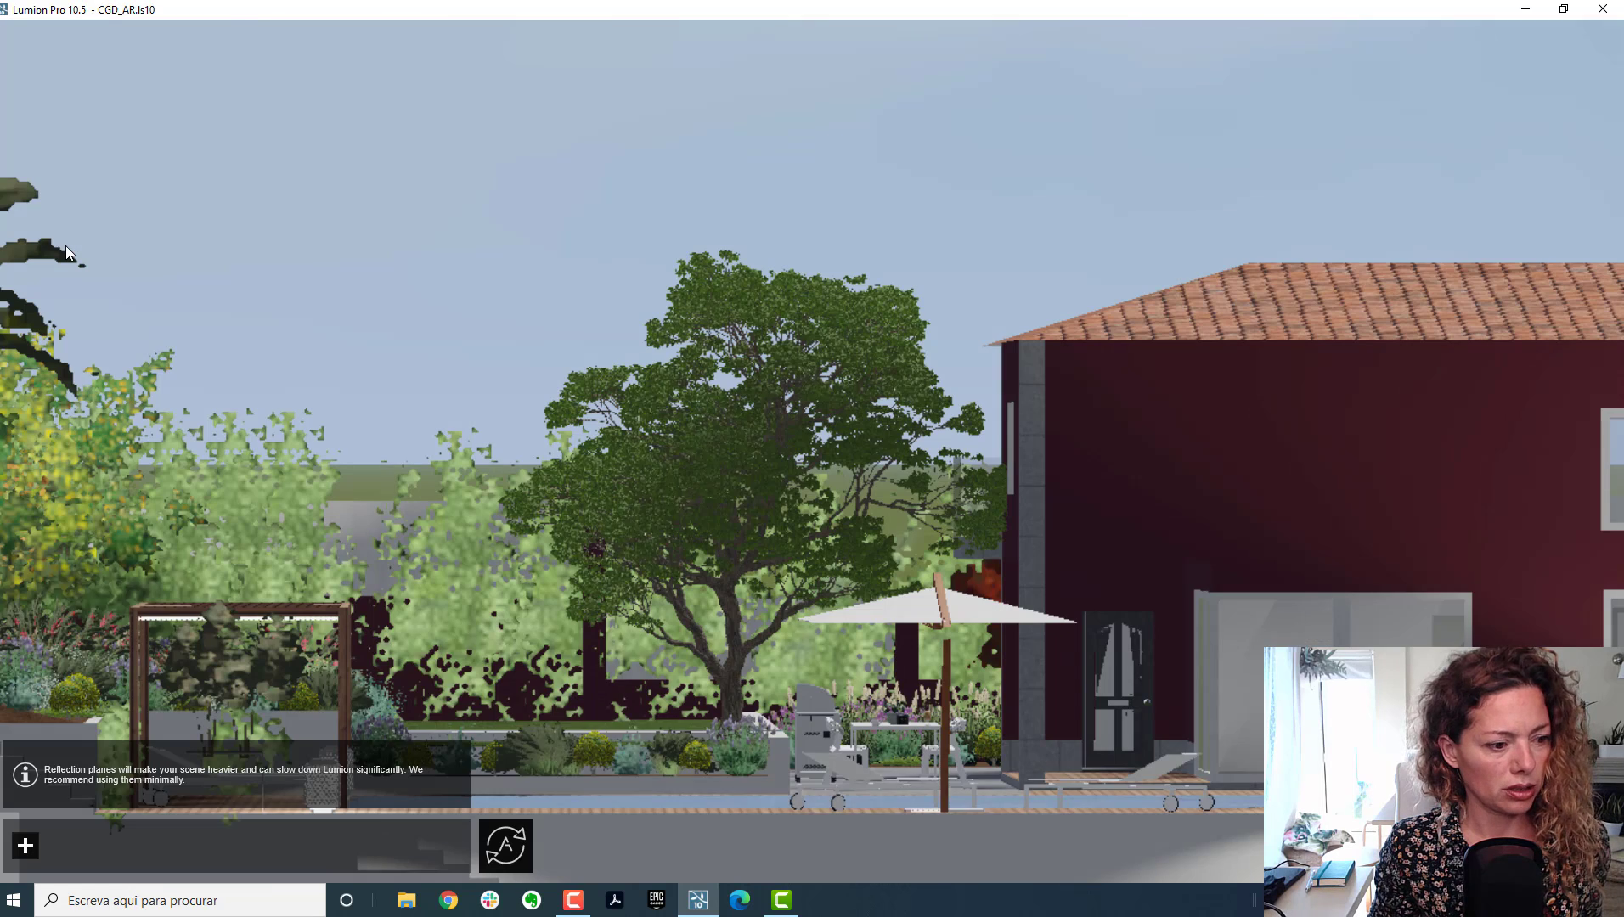
pyautogui.click(520, 842)
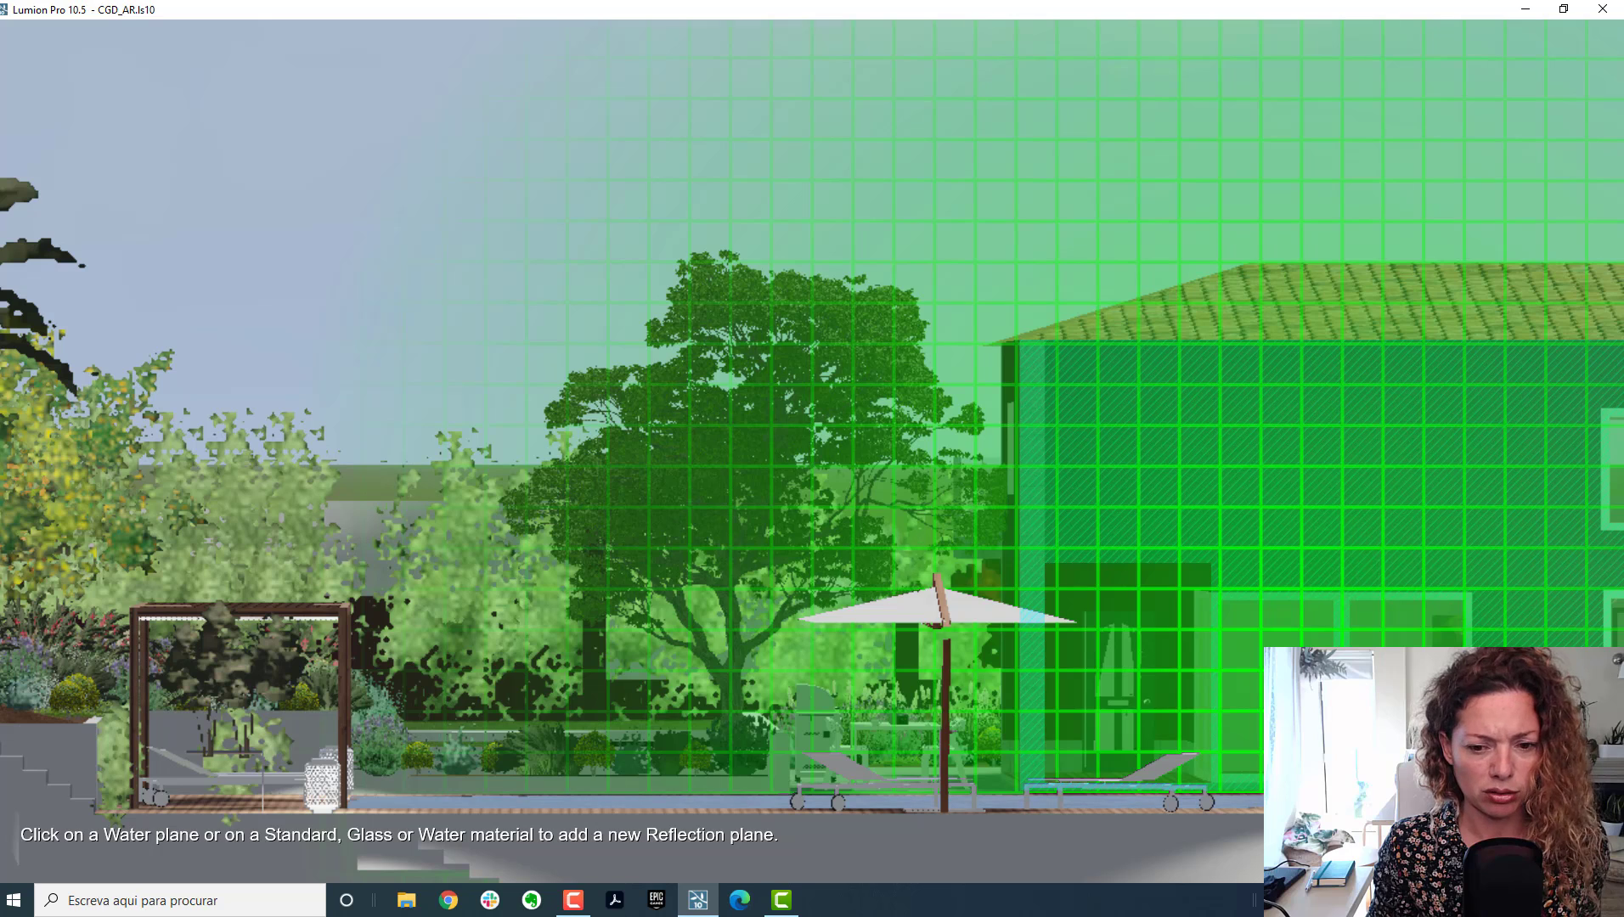
pyautogui.click(1385, 627)
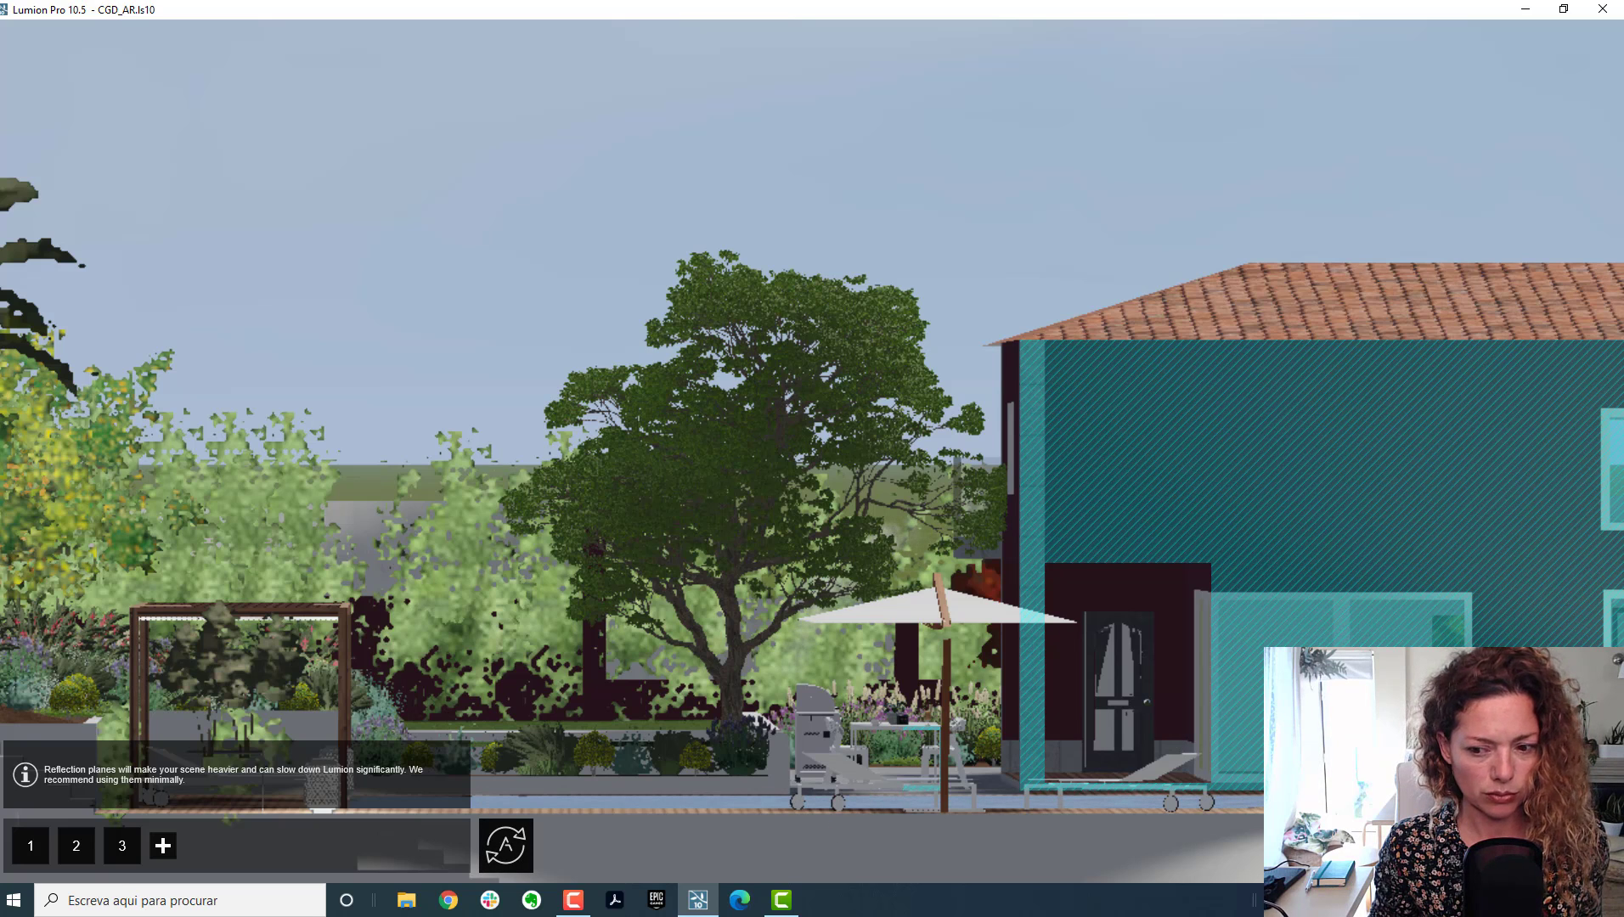
pyautogui.click(1575, 845)
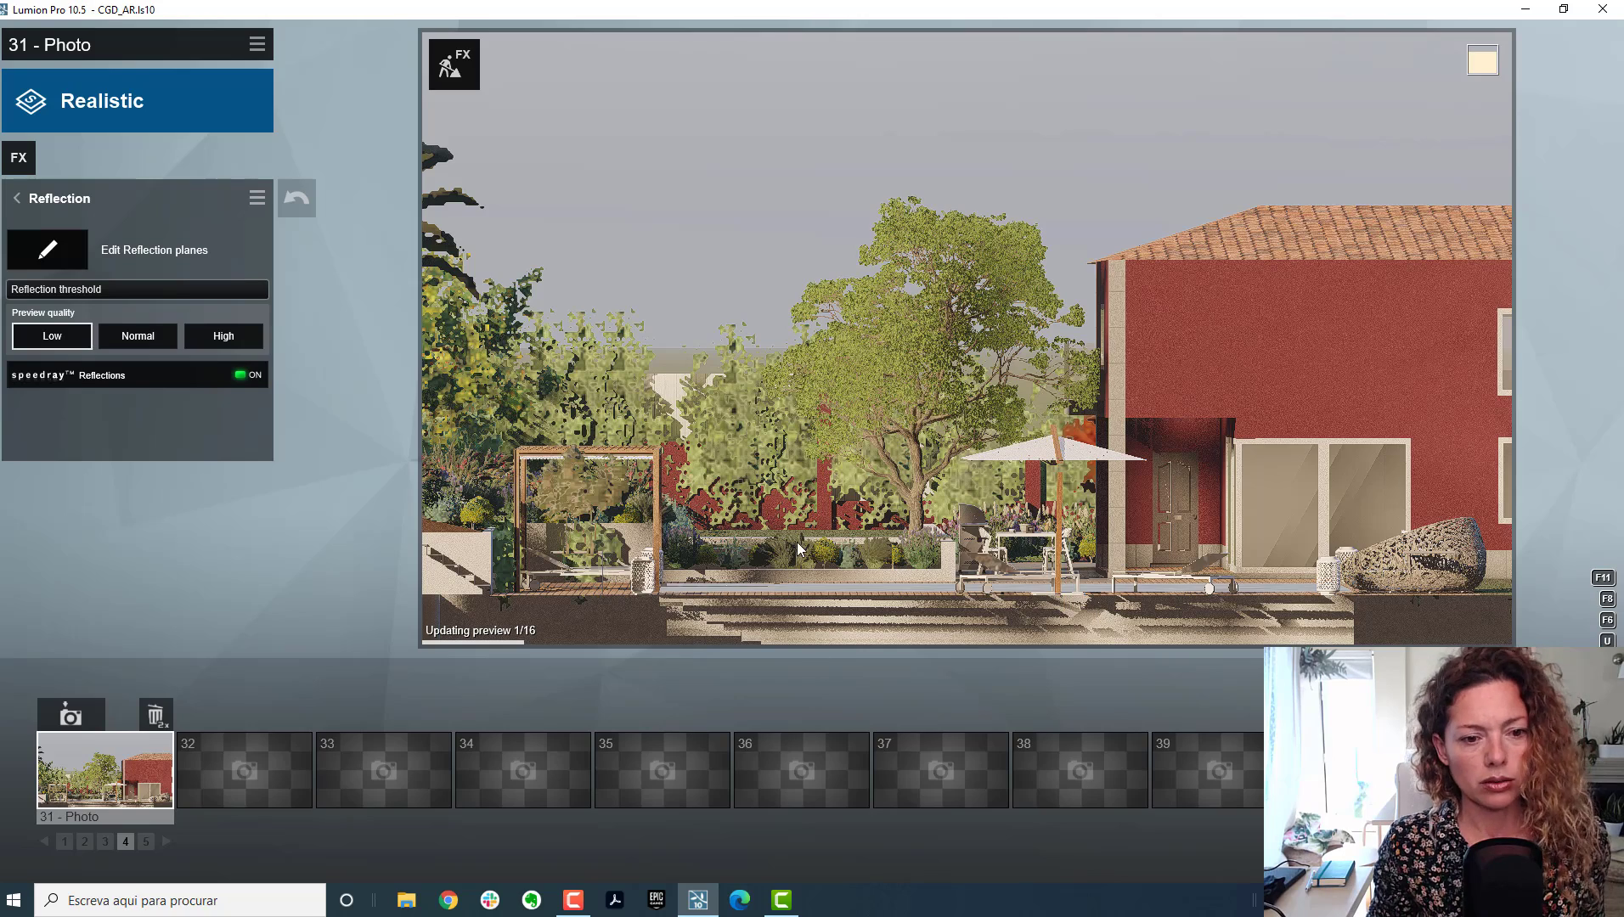
pyautogui.scroll(-2, 1079, 522)
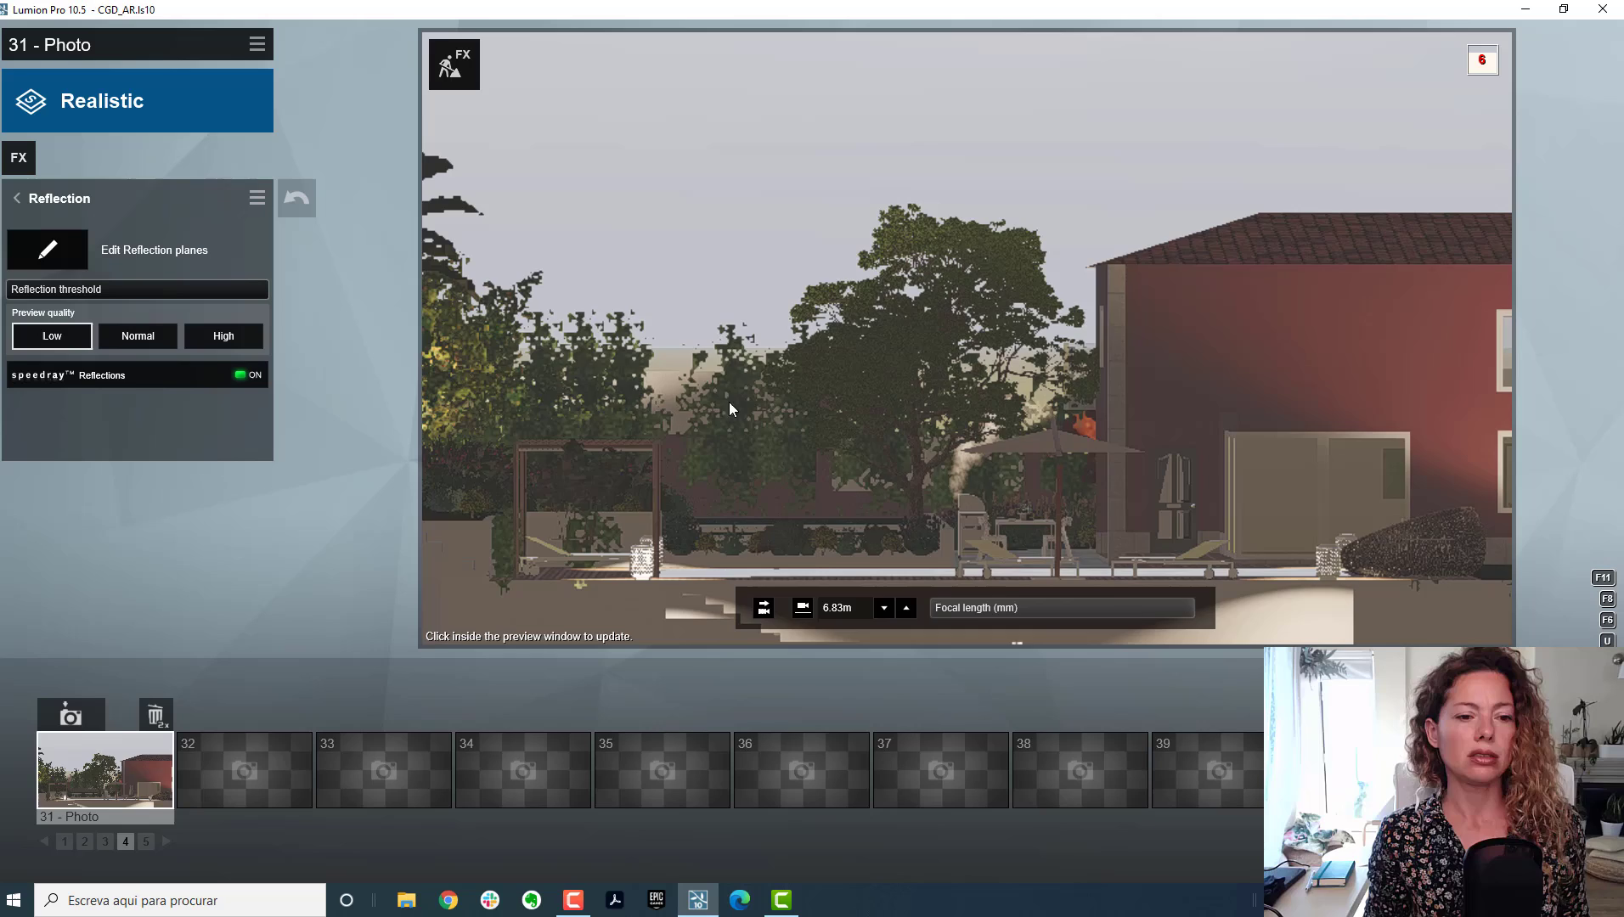
pyautogui.click(638, 429)
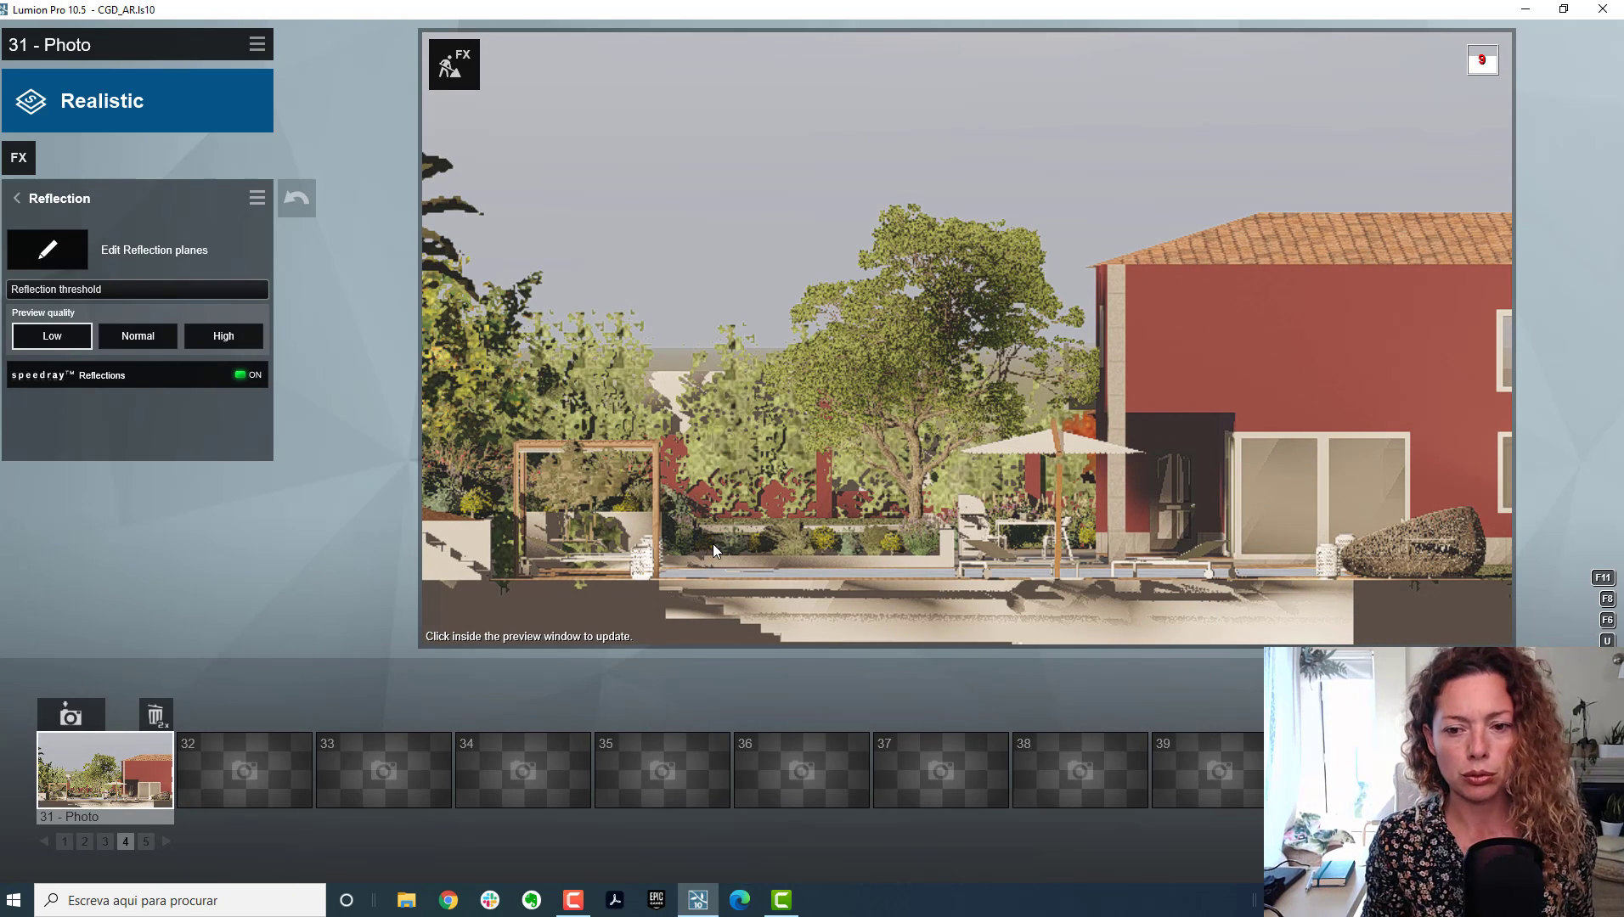
# Step: Move the photo camera closer to the garden tree and house front and lower its height to 5.43 m
pyautogui.moveTo(714, 551)
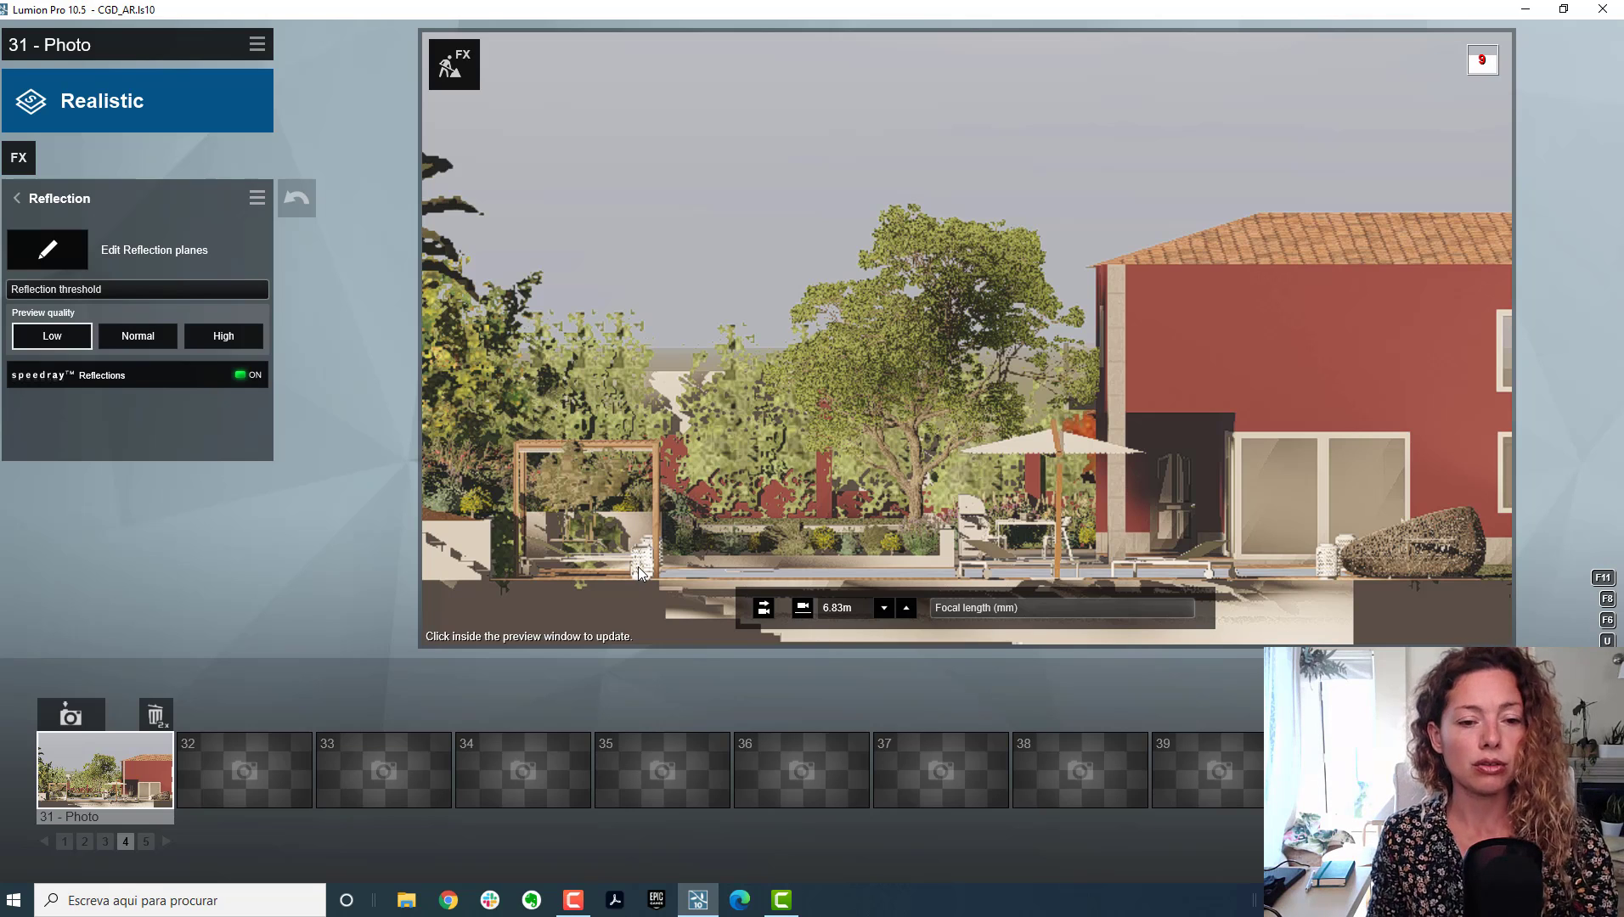
pyautogui.scroll(3, 638, 567)
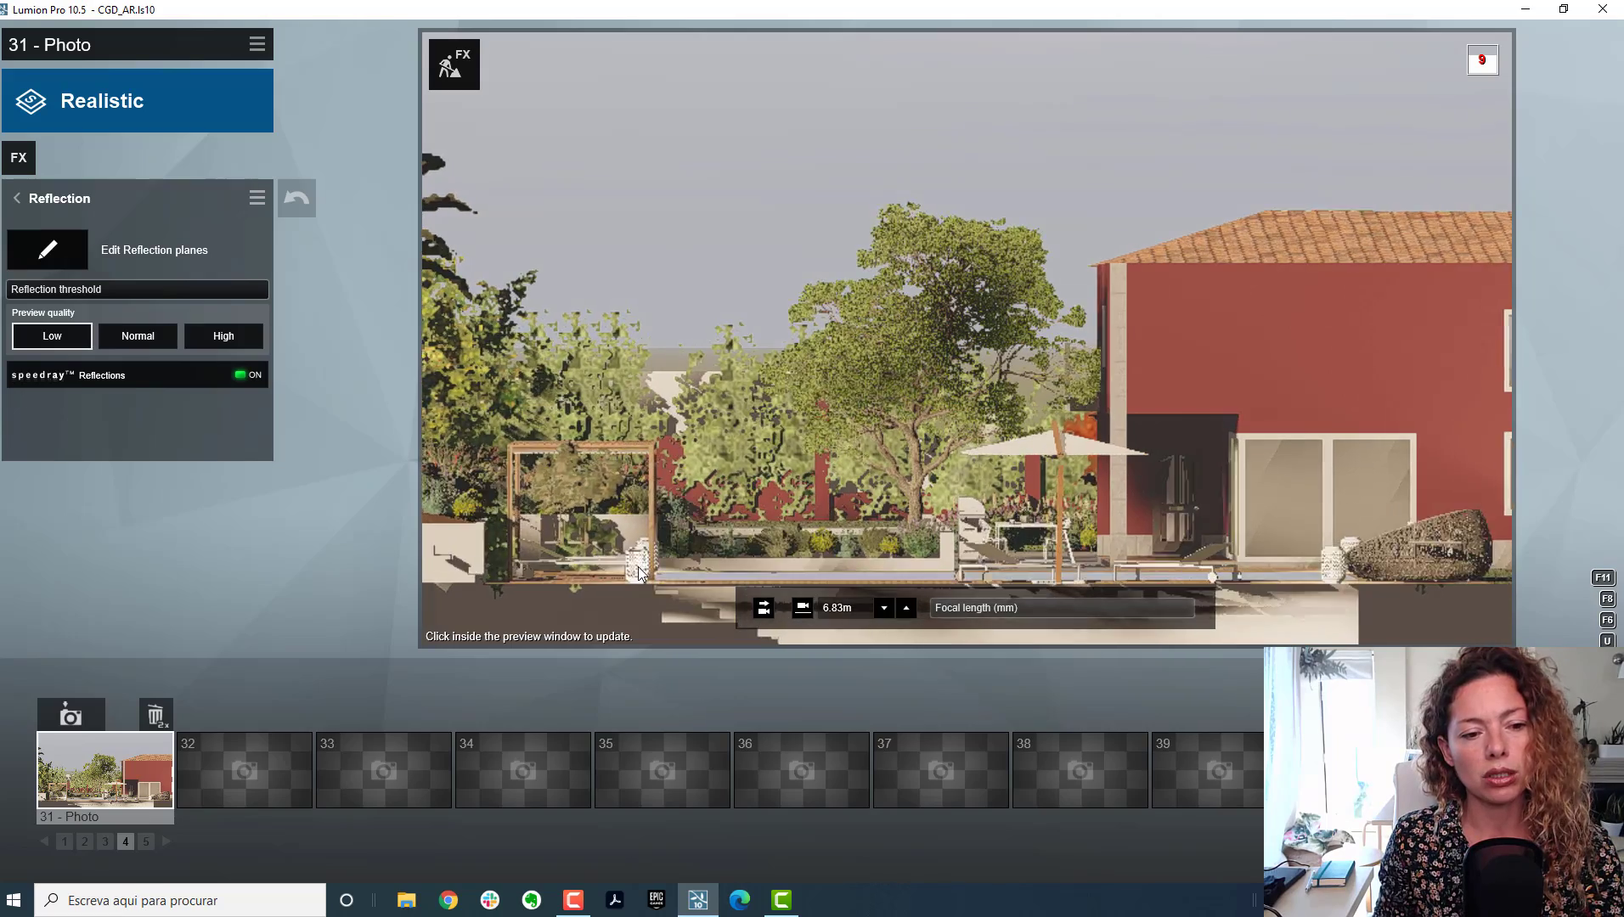
pyautogui.press('a')
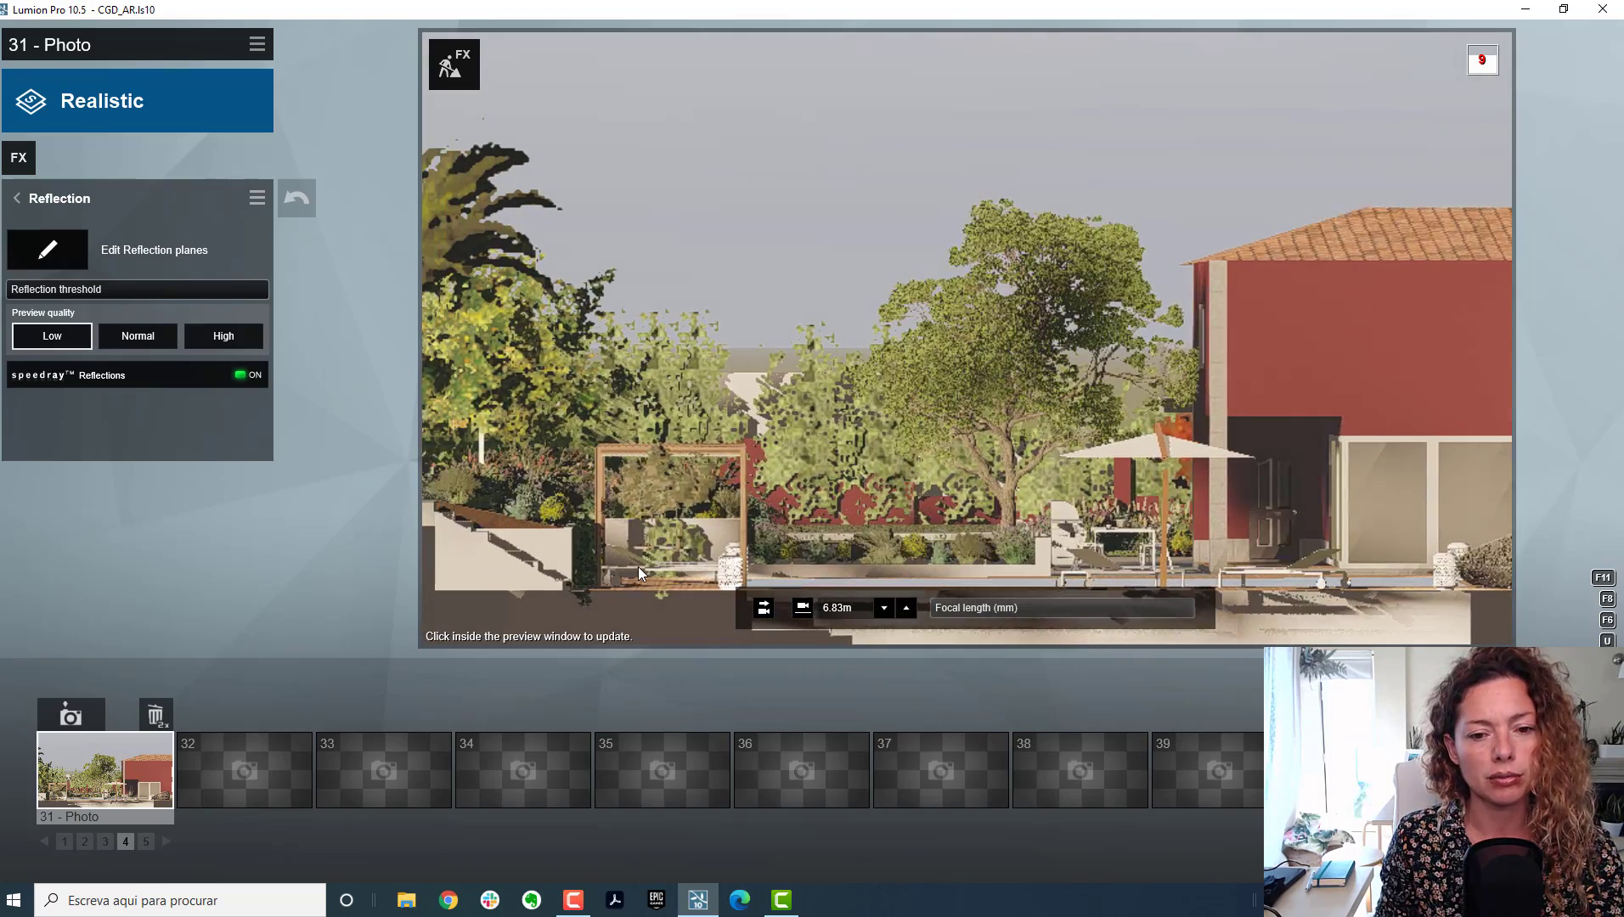
pyautogui.press('w')
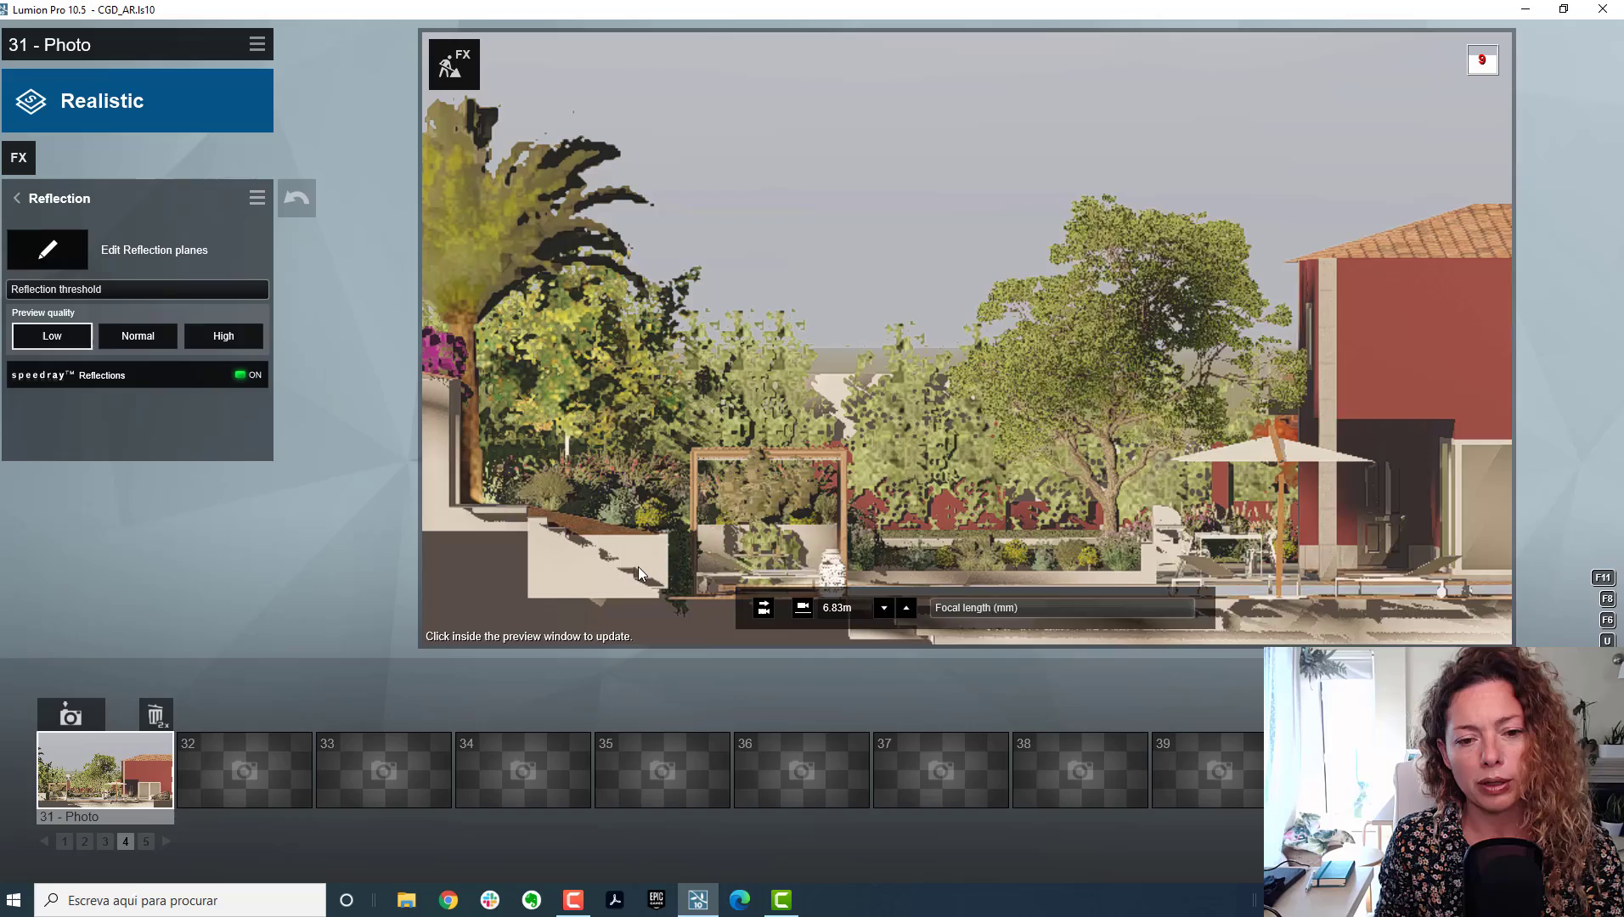
pyautogui.press('w')
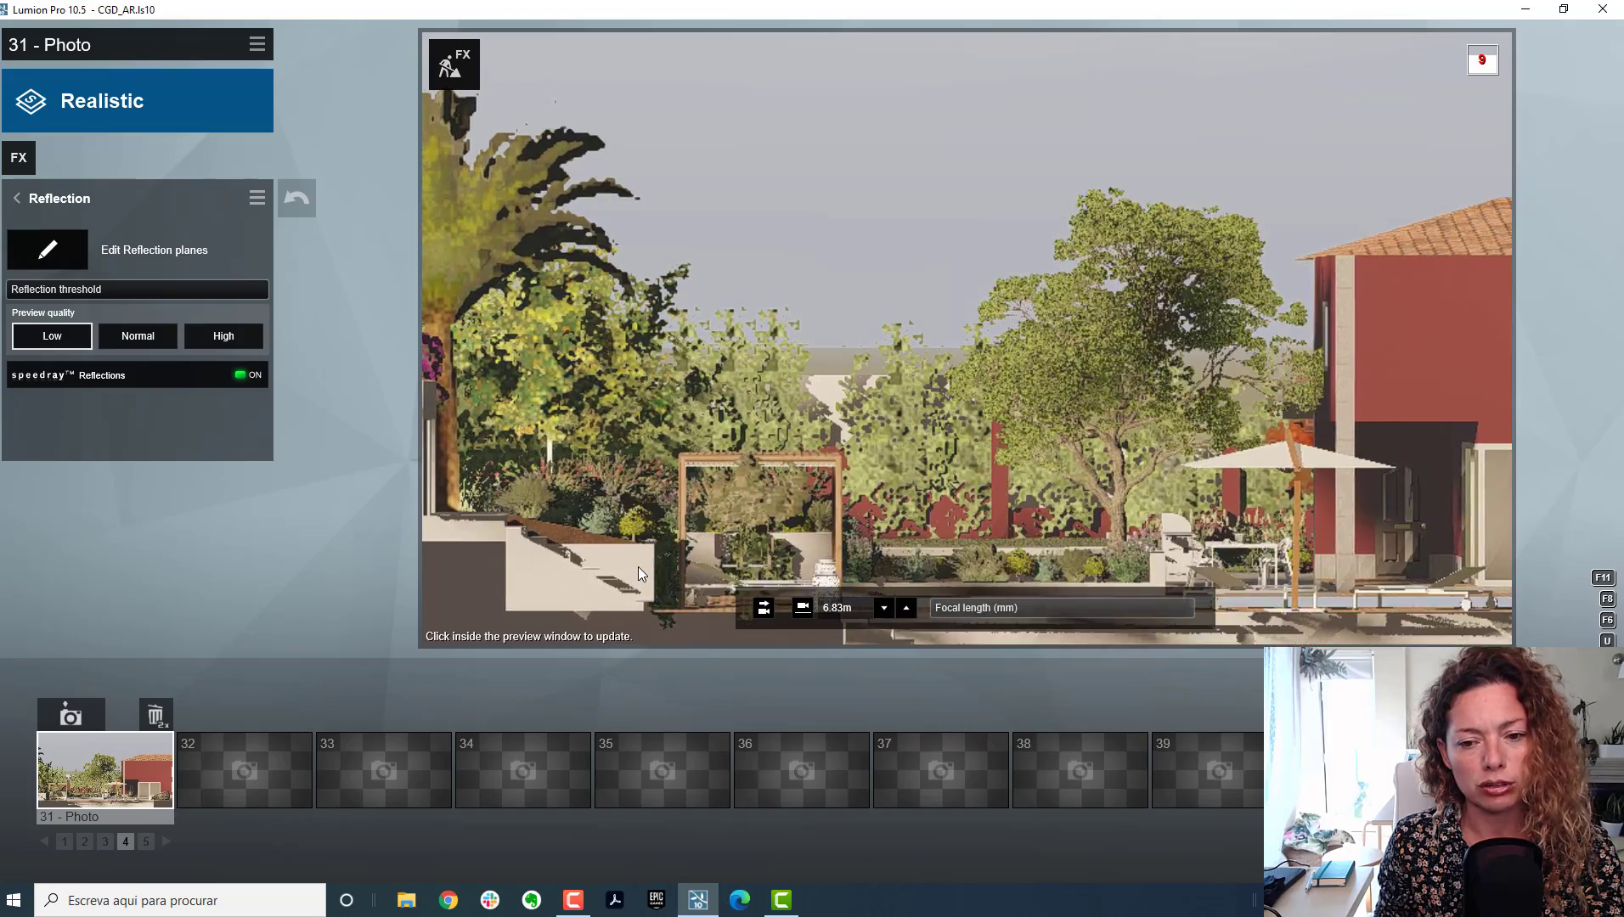
pyautogui.press('w')
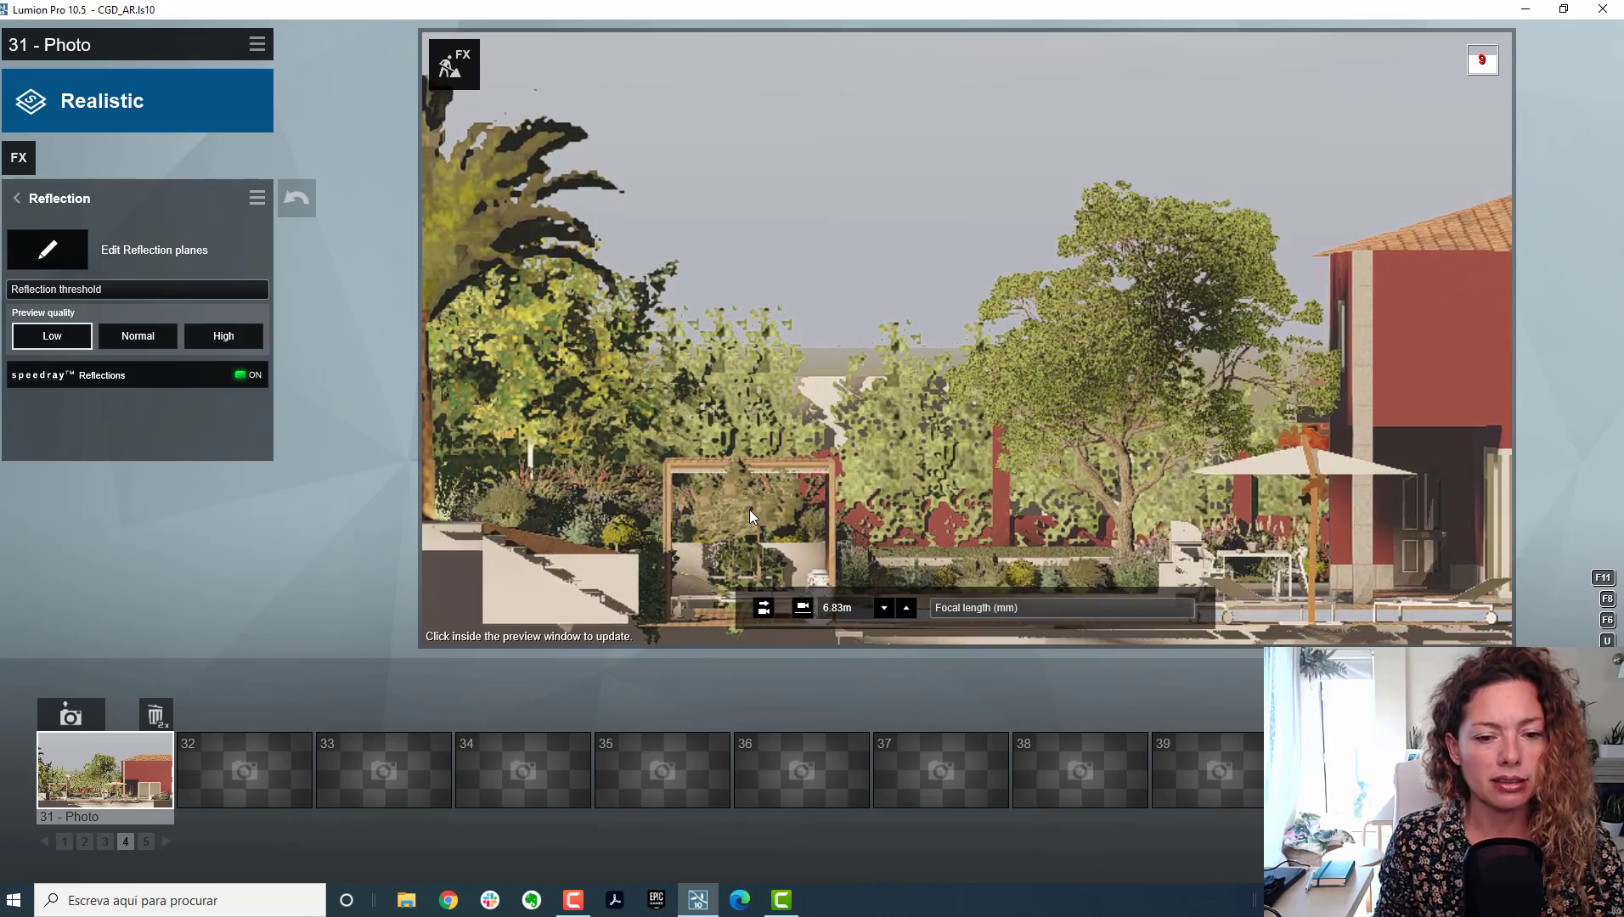
pyautogui.press('d')
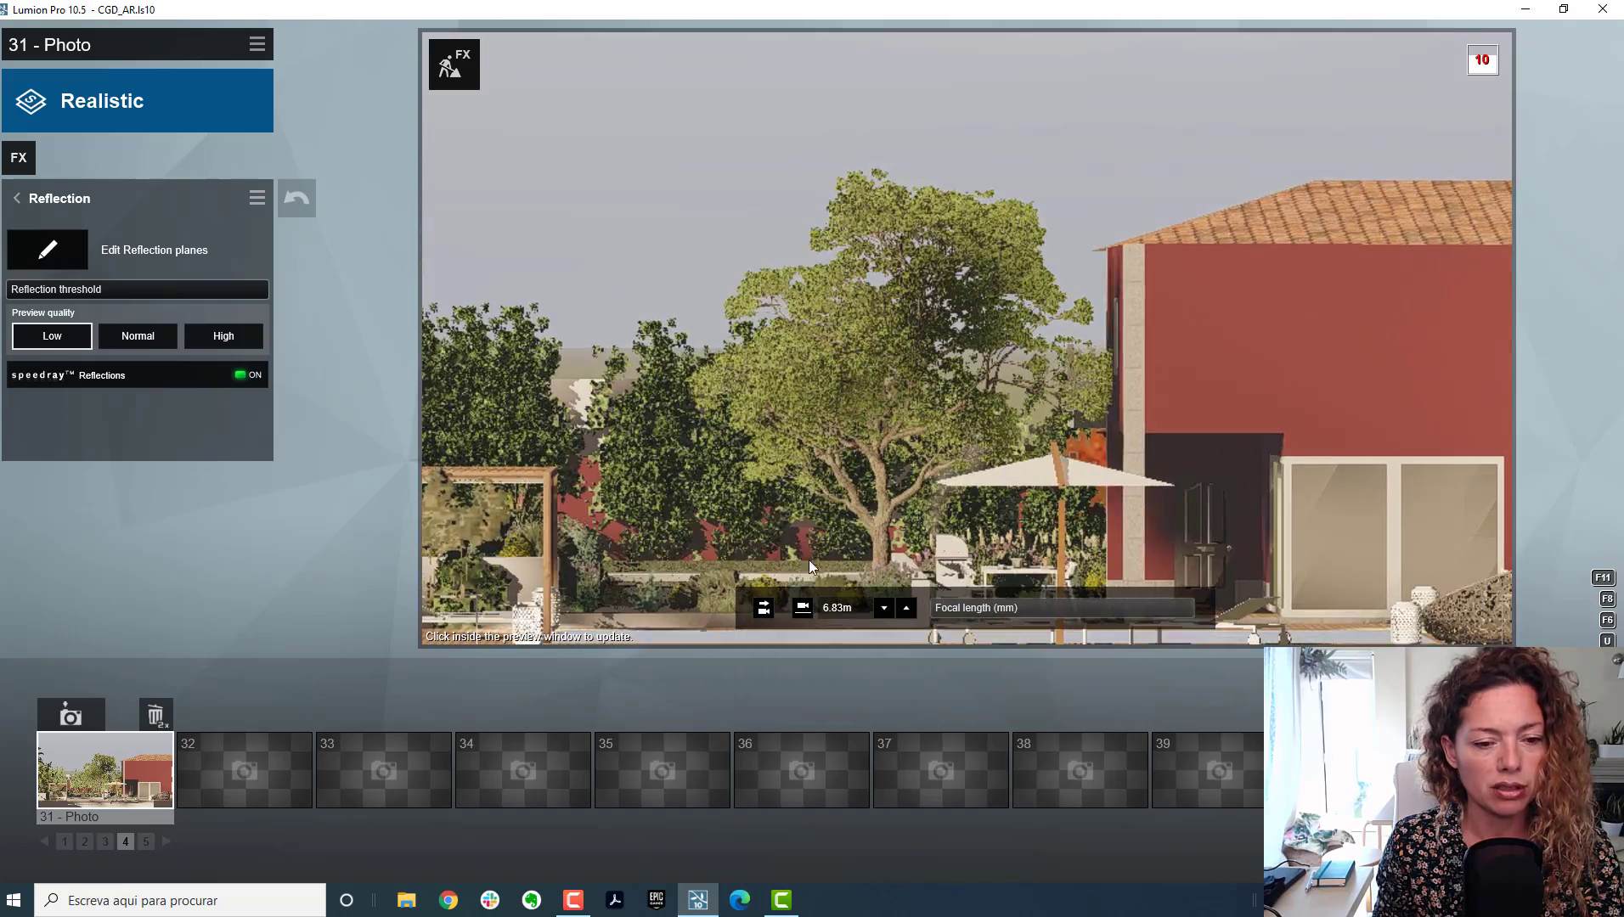
pyautogui.click(883, 612)
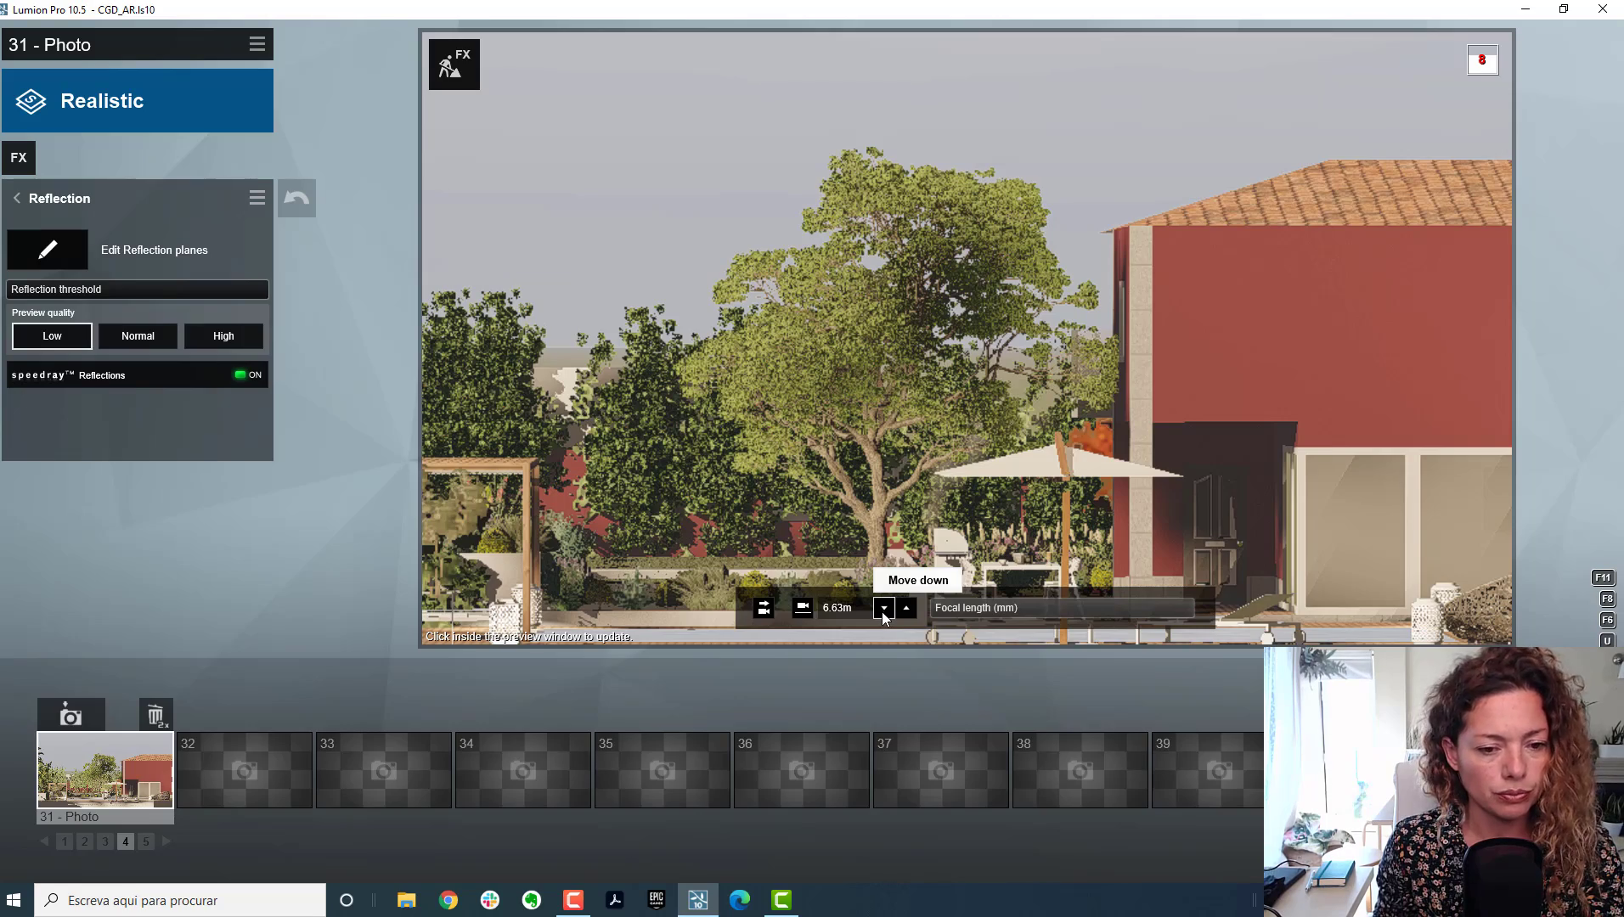
pyautogui.click(883, 608)
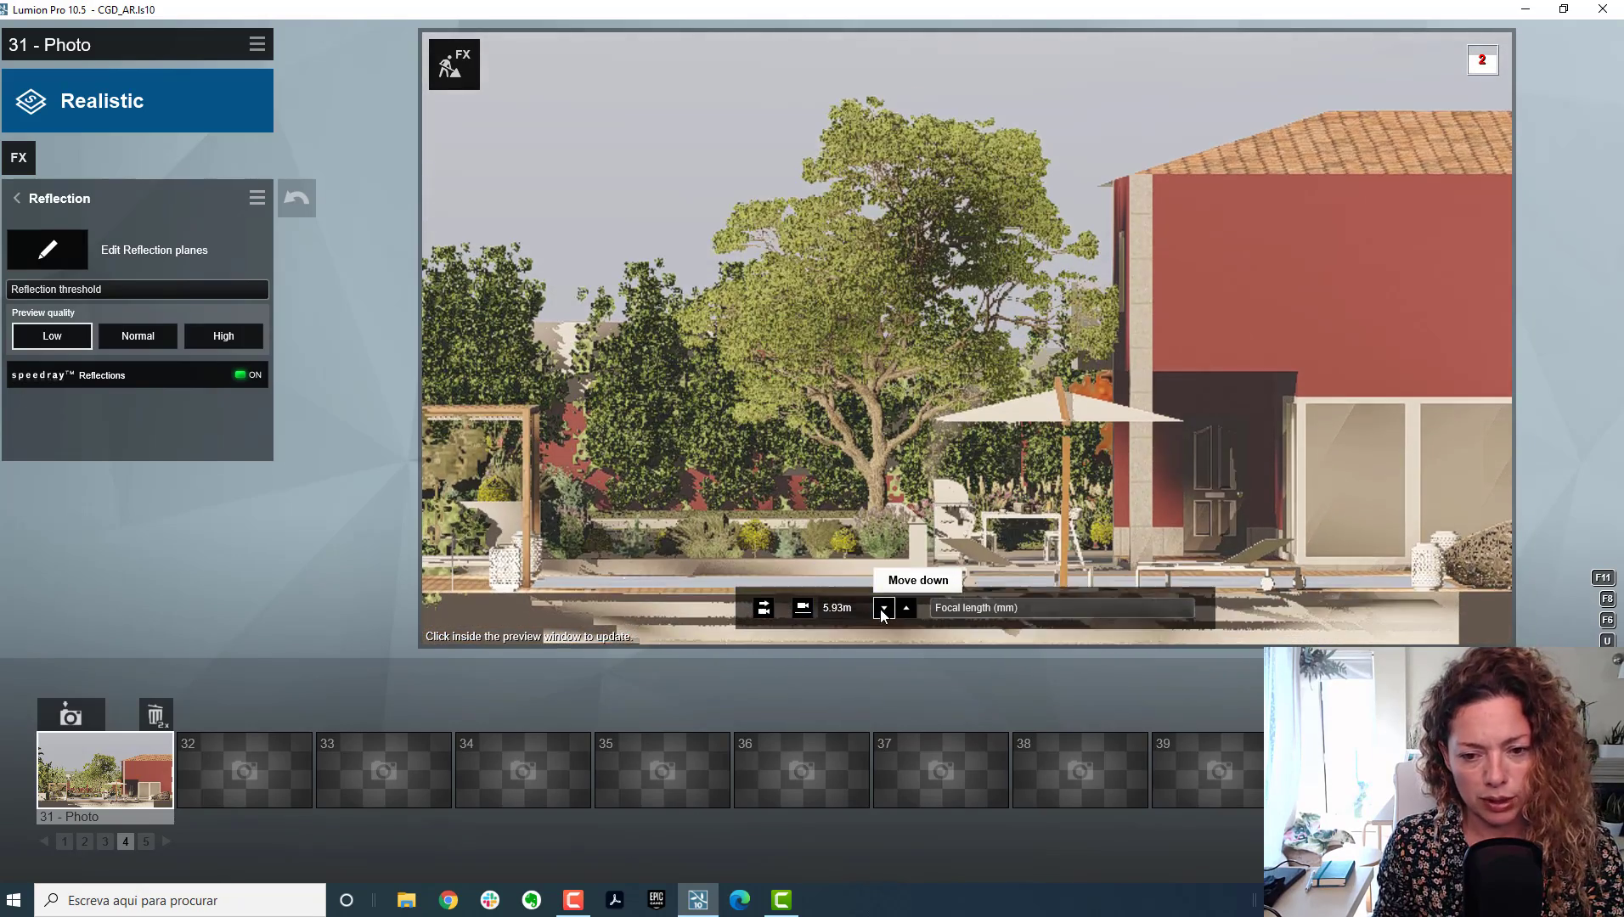
pyautogui.click(880, 610)
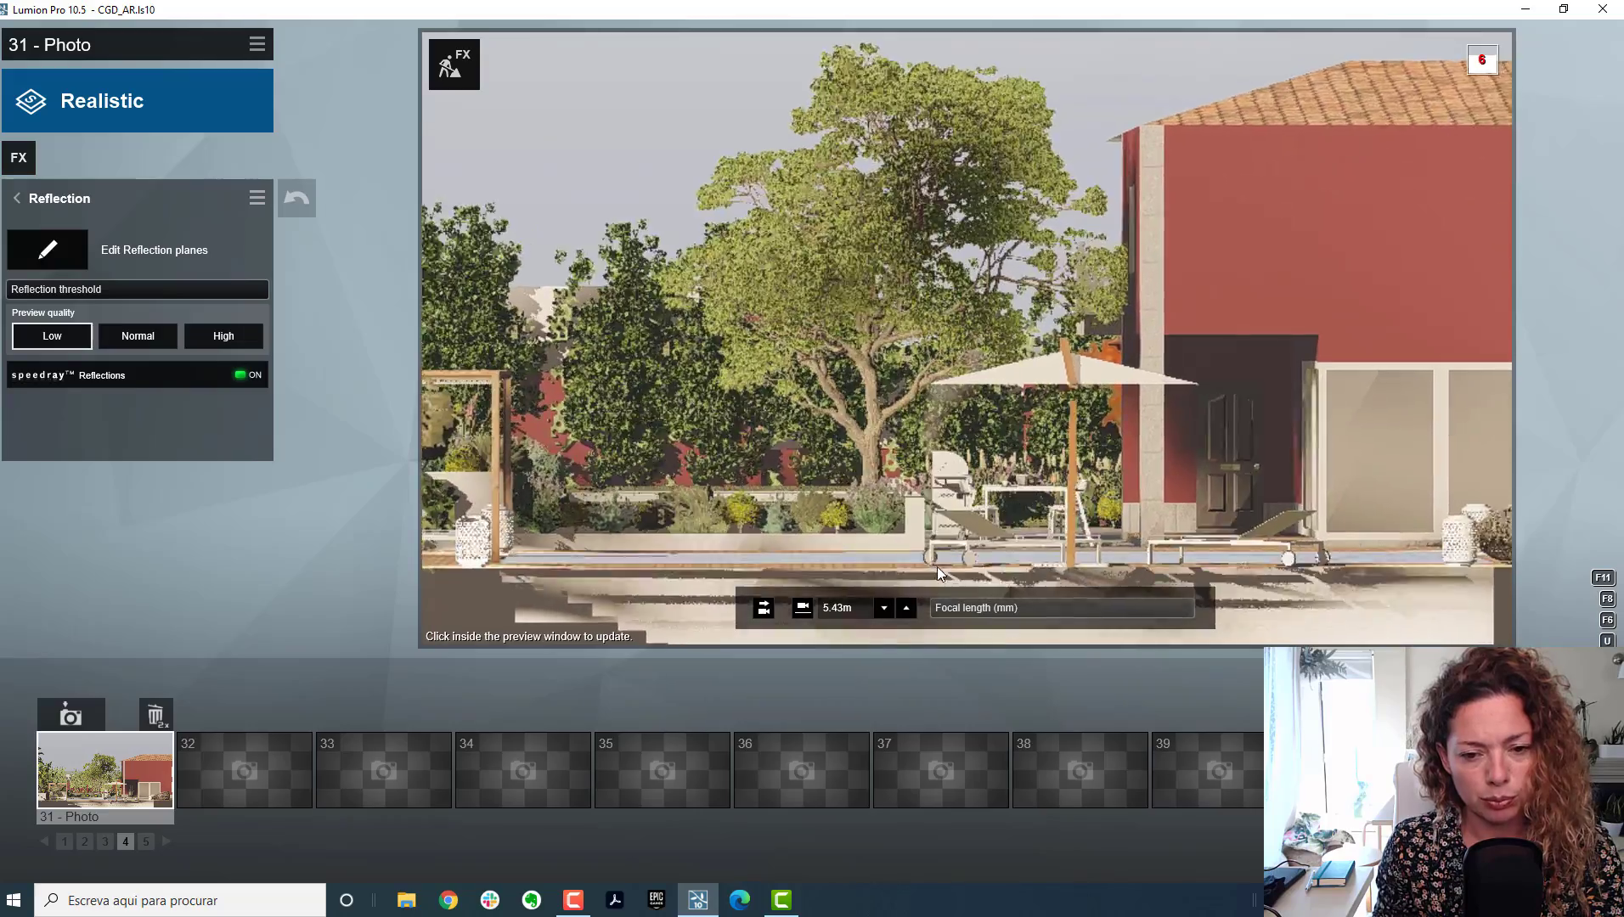
# Step: Frame the barbecue and parasol up close from a lower camera height and store the view as photo 32
pyautogui.press('w')
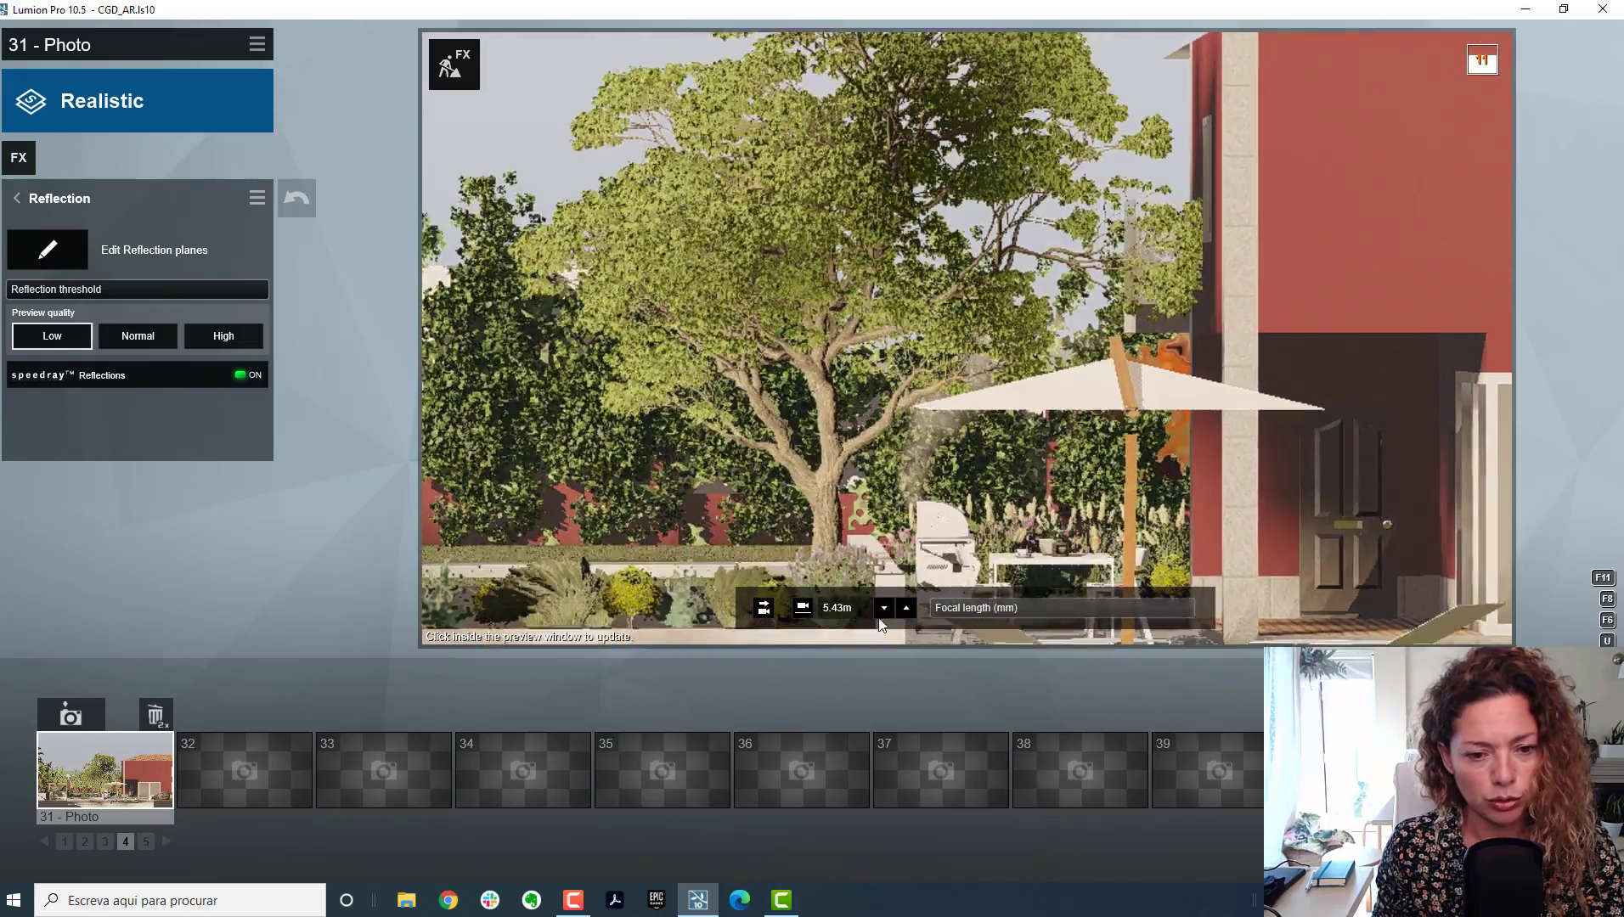
pyautogui.click(884, 608)
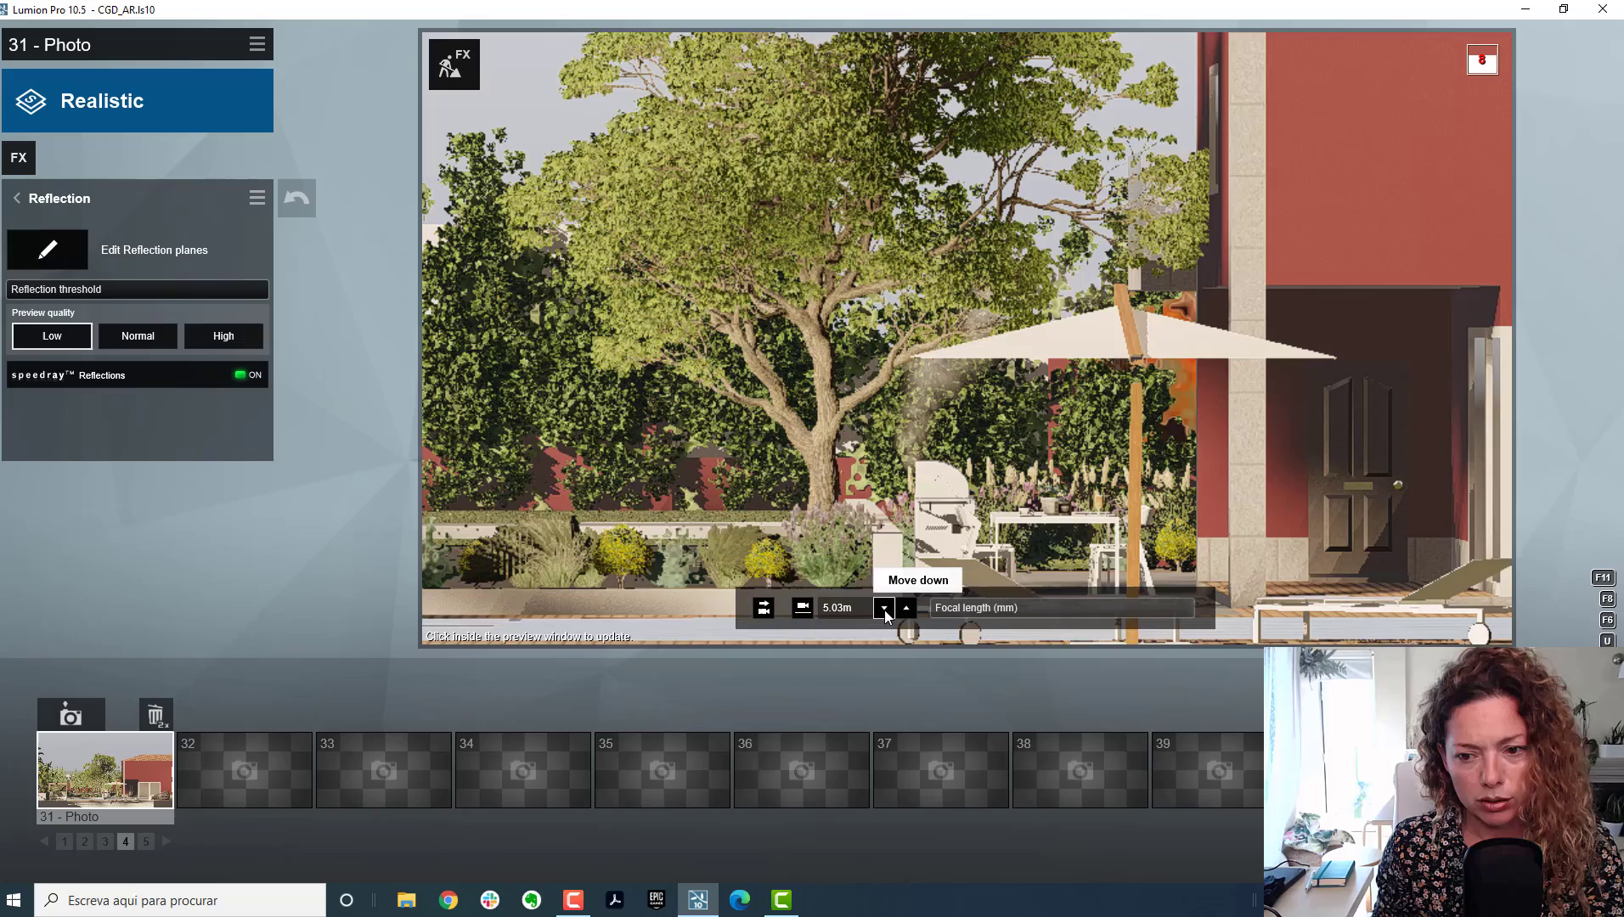
pyautogui.click(884, 609)
pyautogui.click(884, 610)
pyautogui.click(884, 610)
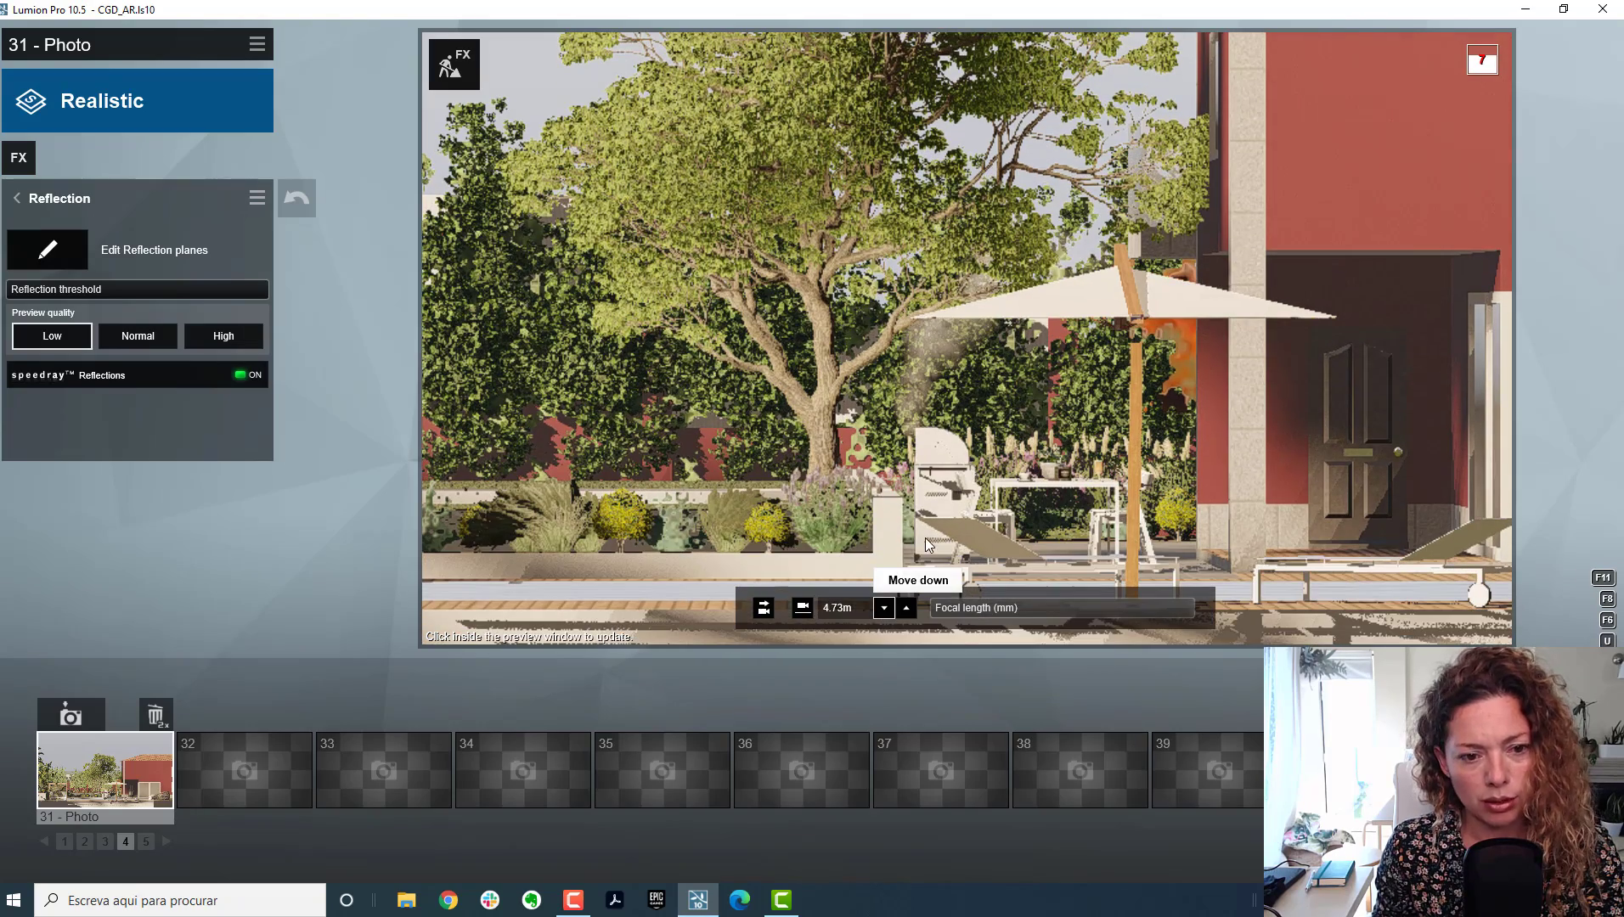
pyautogui.press('w')
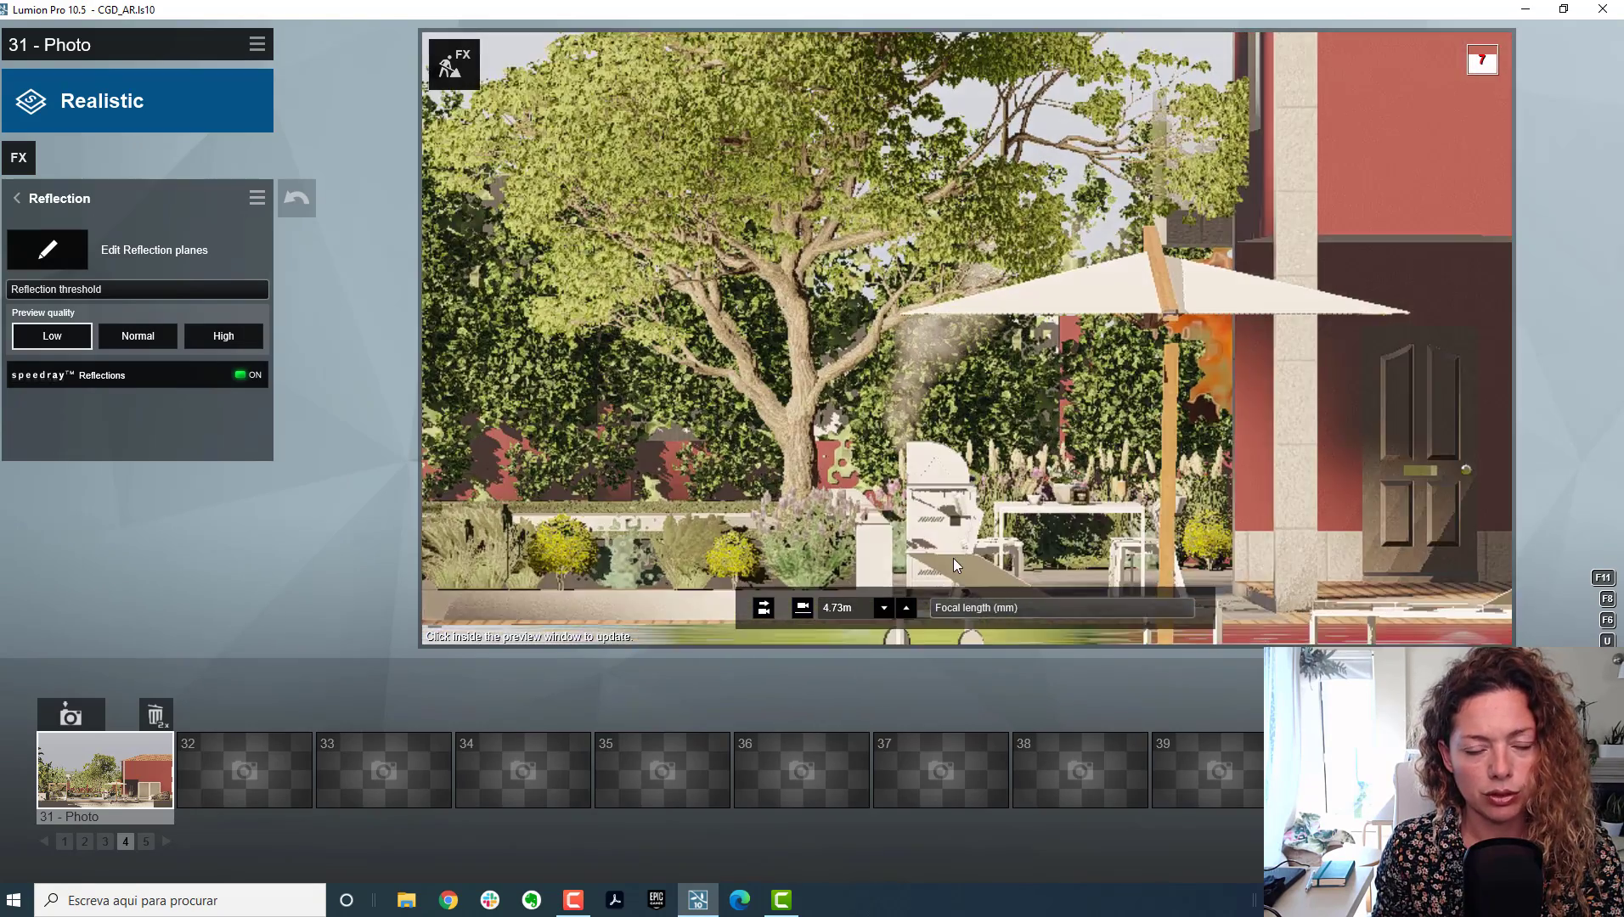
pyautogui.click(884, 608)
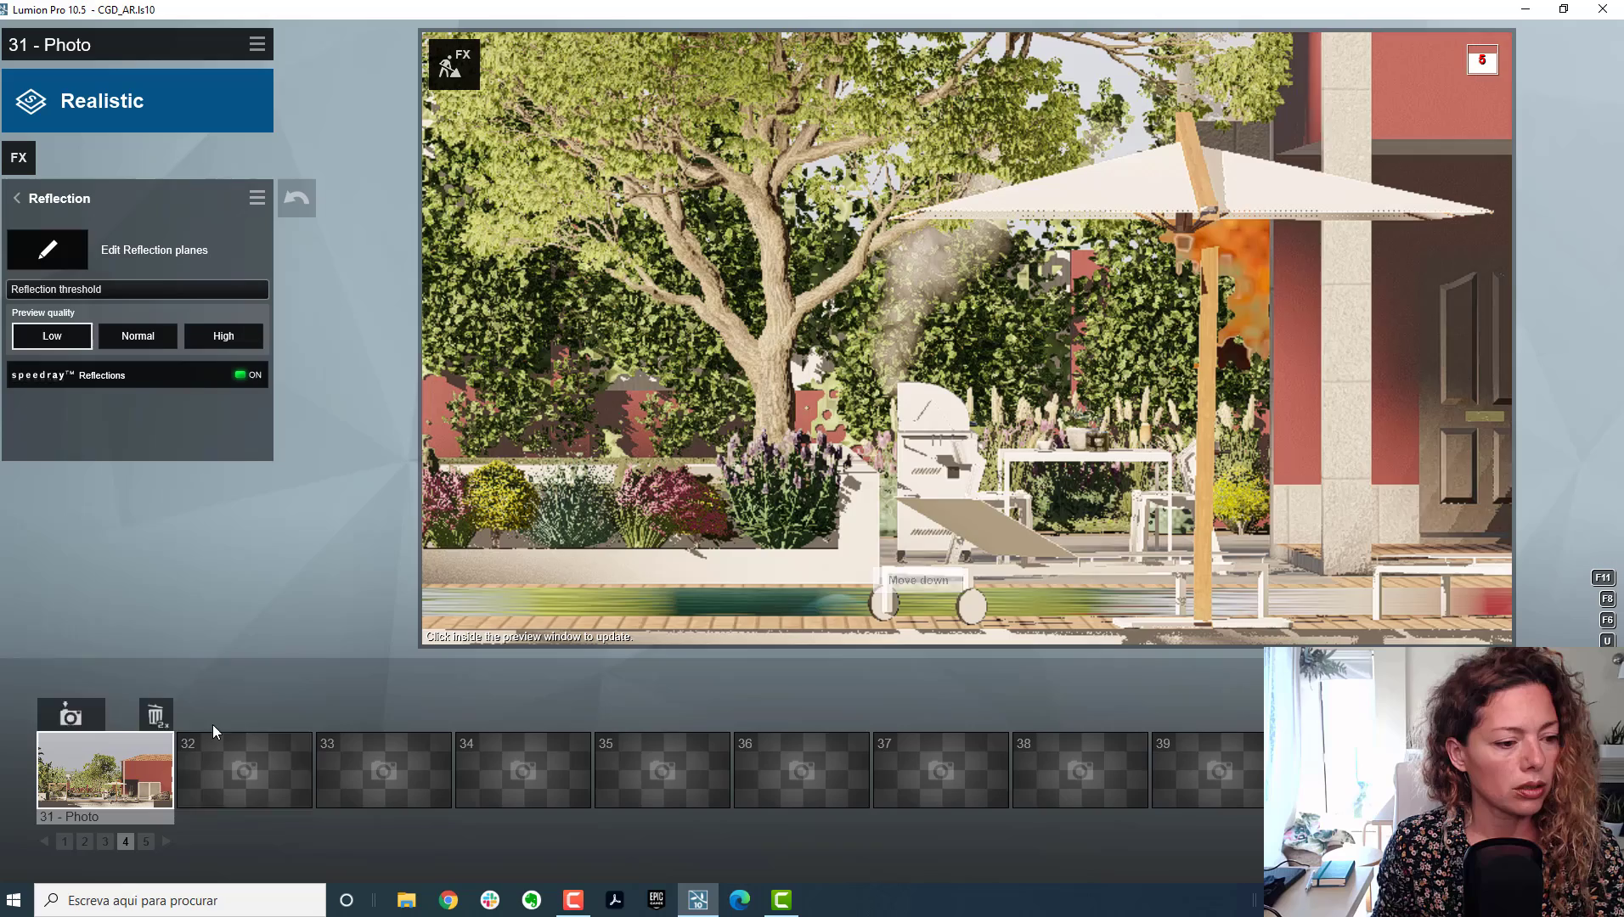
pyautogui.moveTo(211, 720)
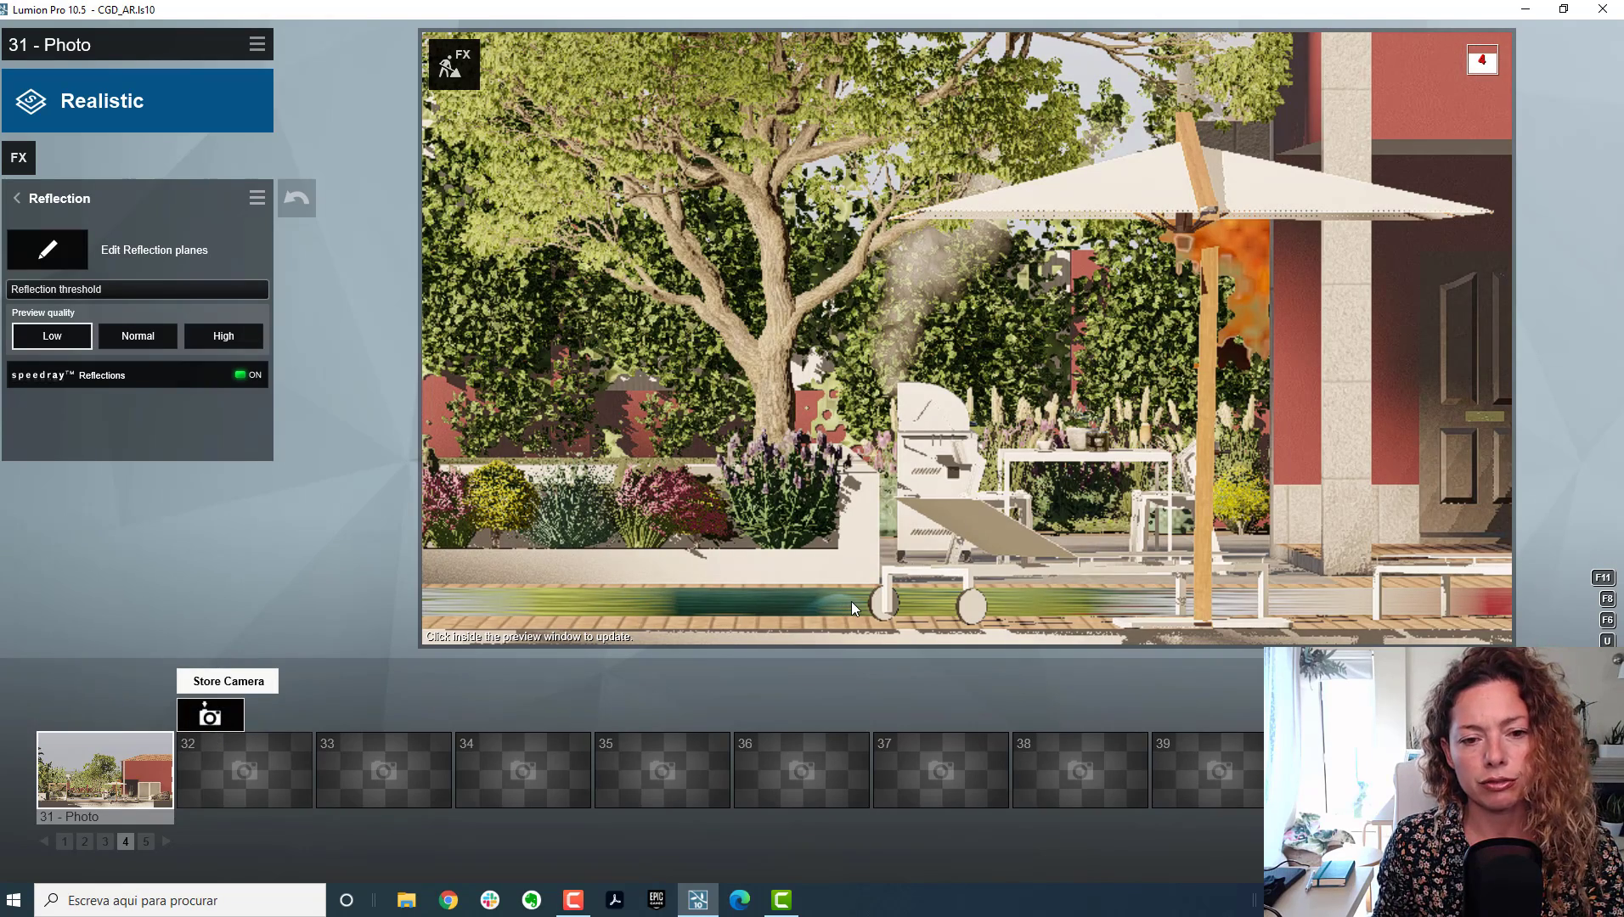
pyautogui.click(209, 715)
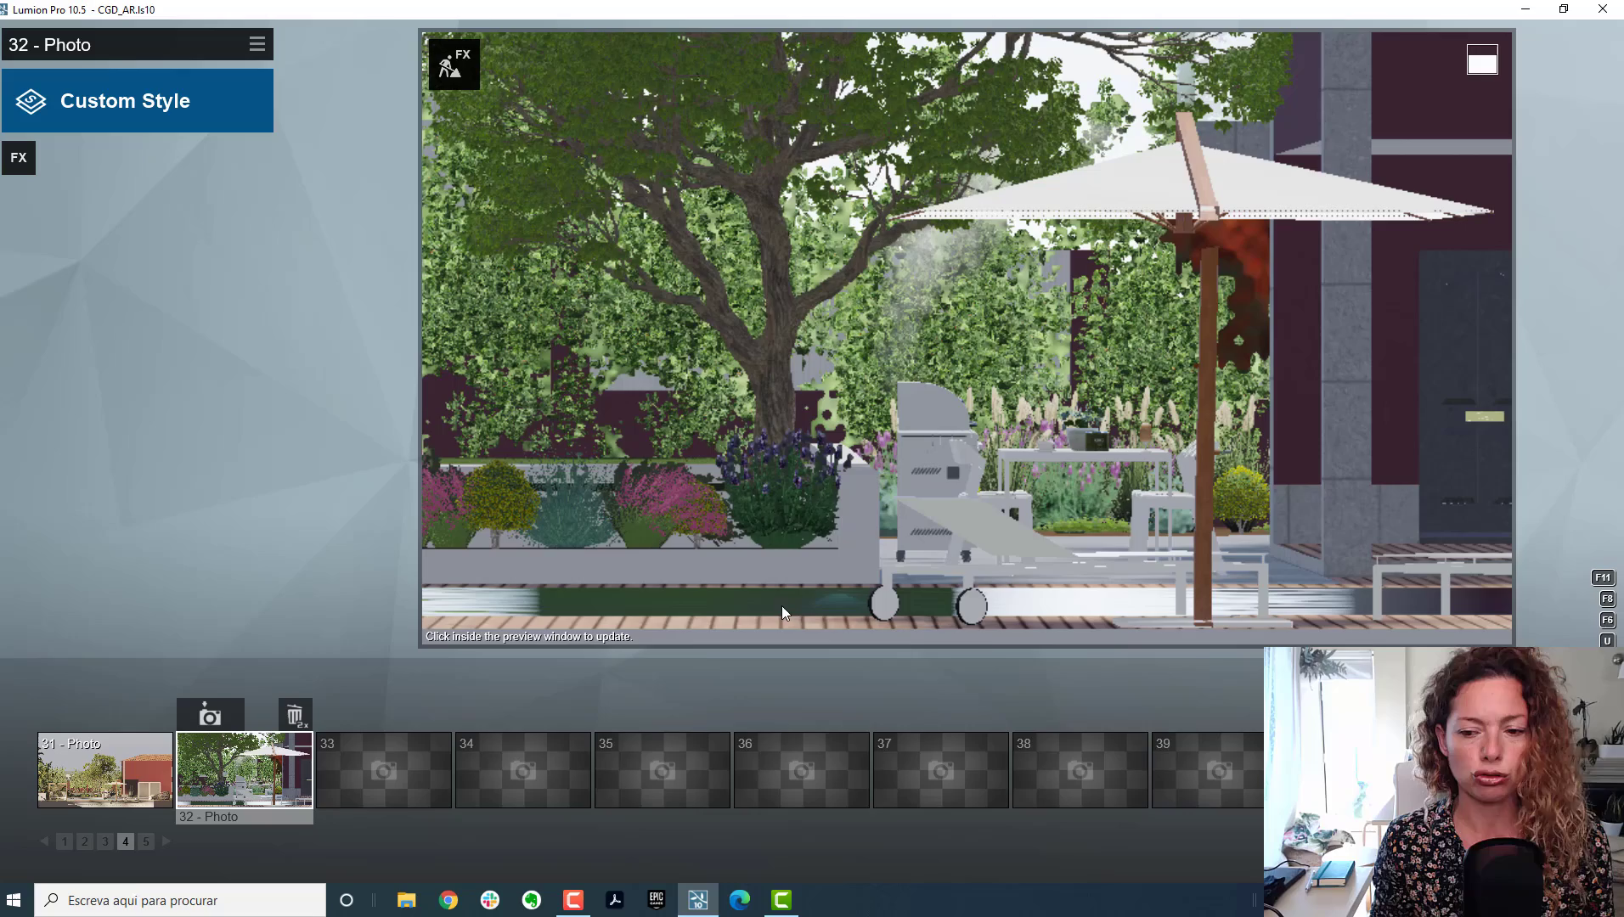
# Step: Show Layer 4 in the build scene and recall photos 32 and 31 to check their views, updating photo 31's preview
pyautogui.press('Escape')
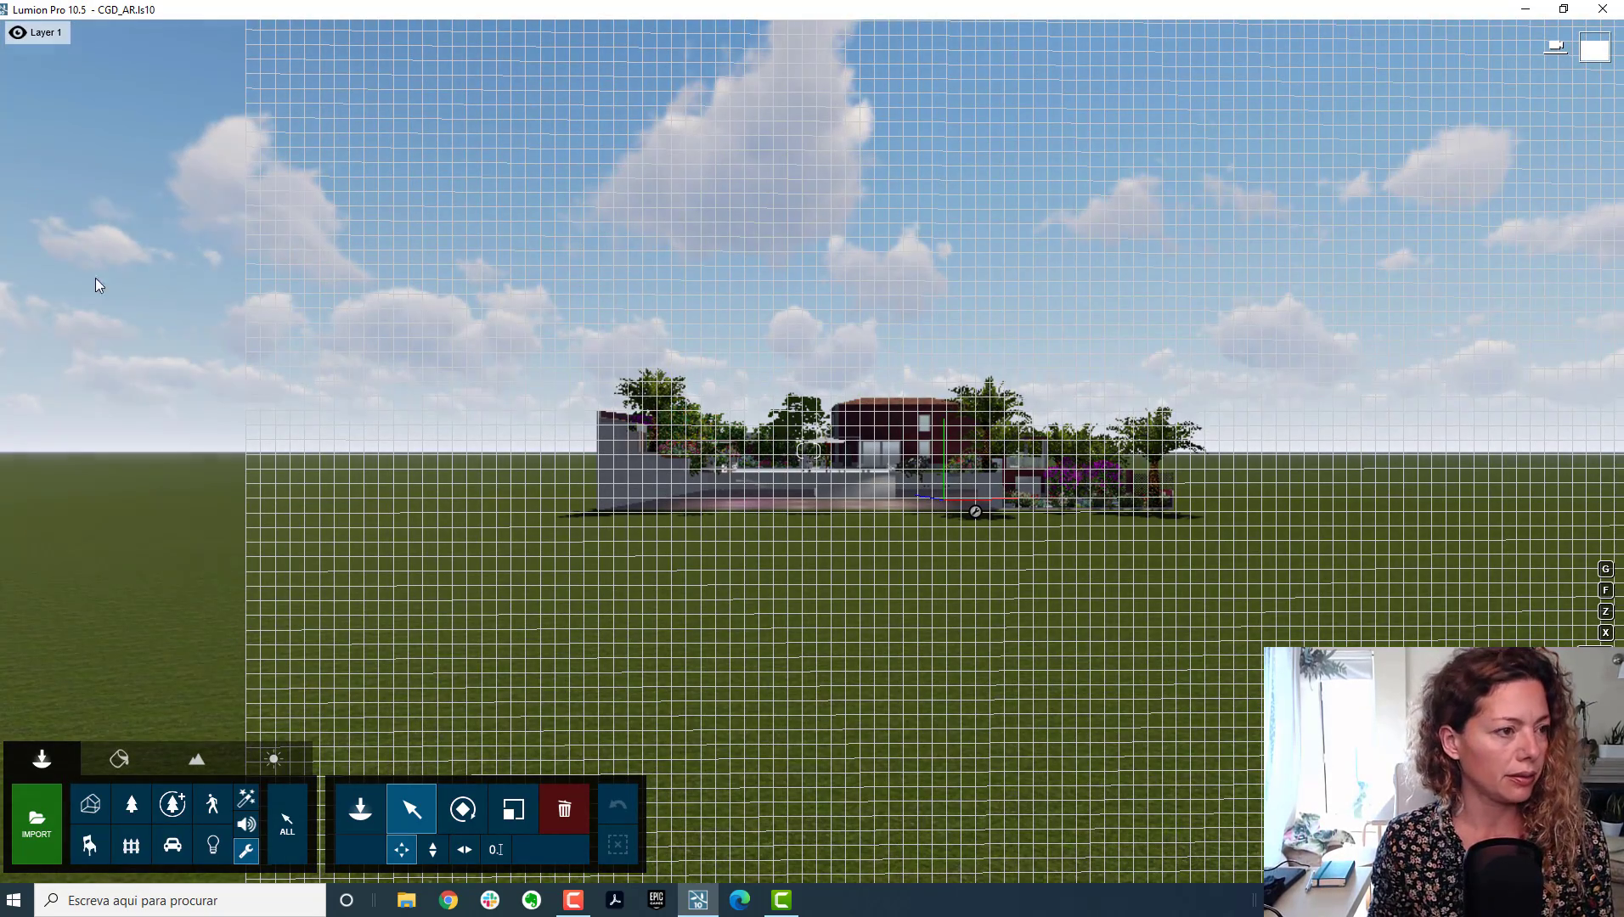
pyautogui.moveTo(127, 34)
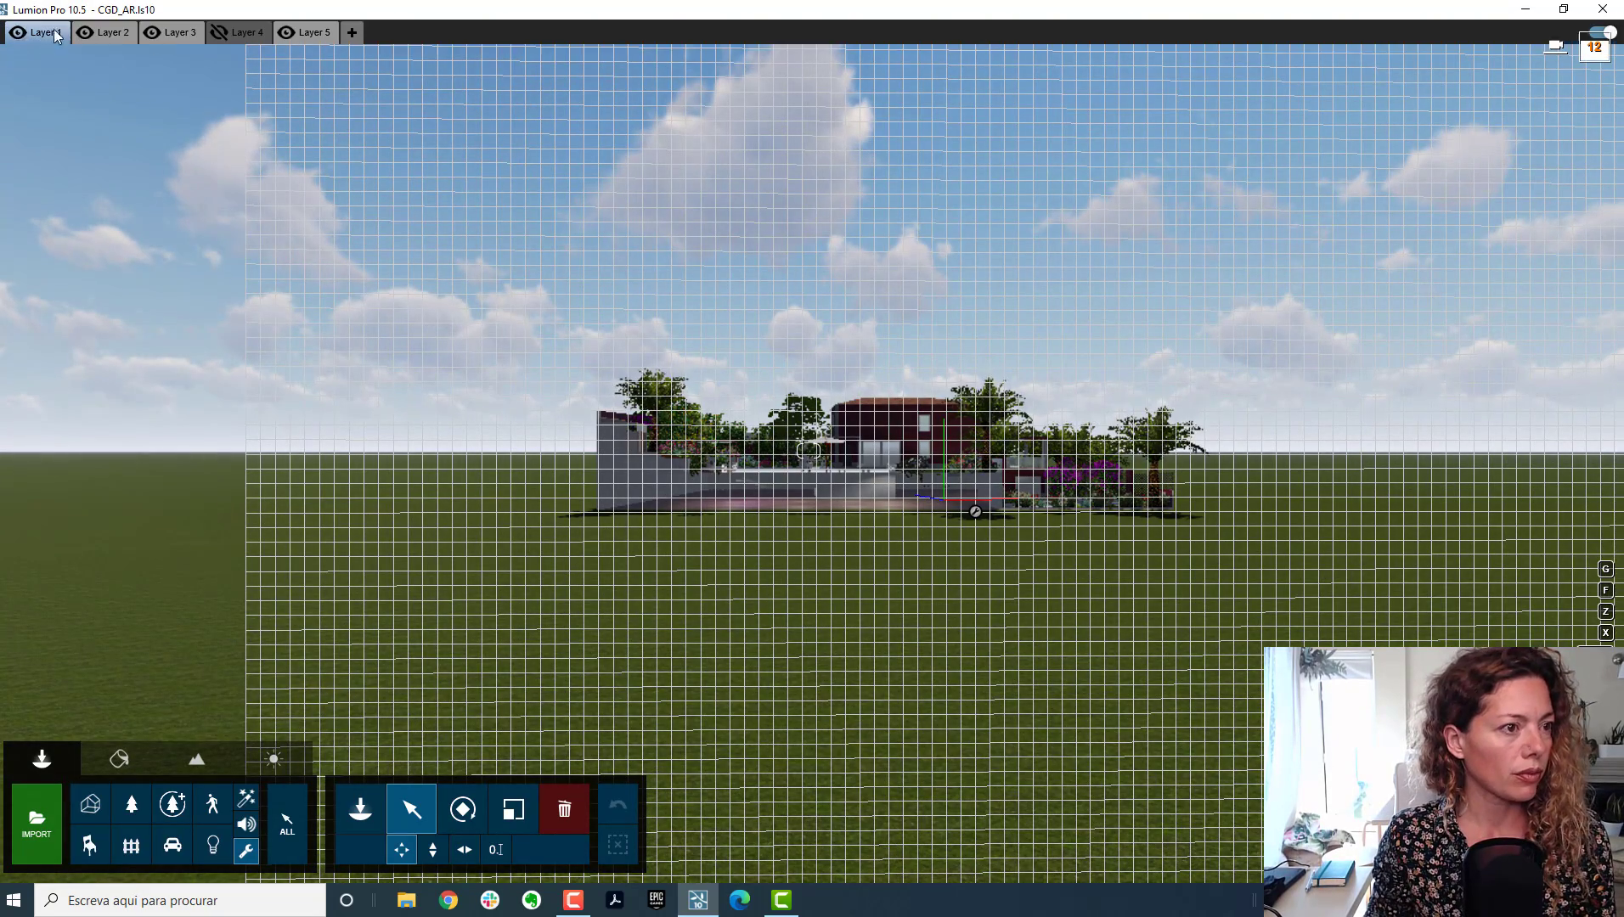
pyautogui.click(216, 33)
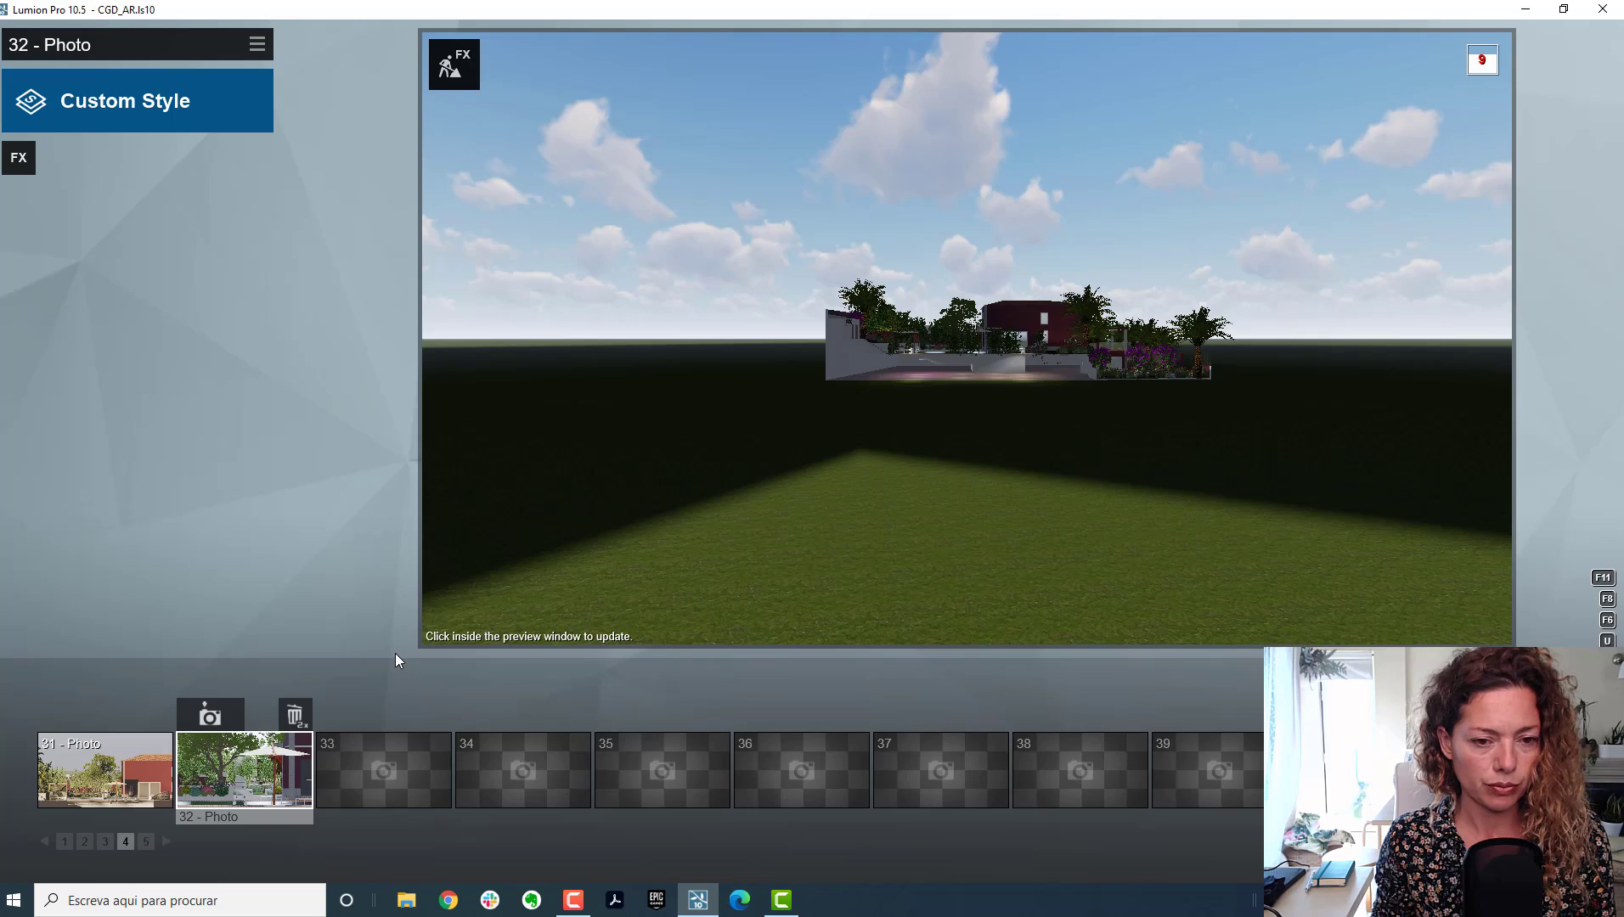
pyautogui.click(219, 781)
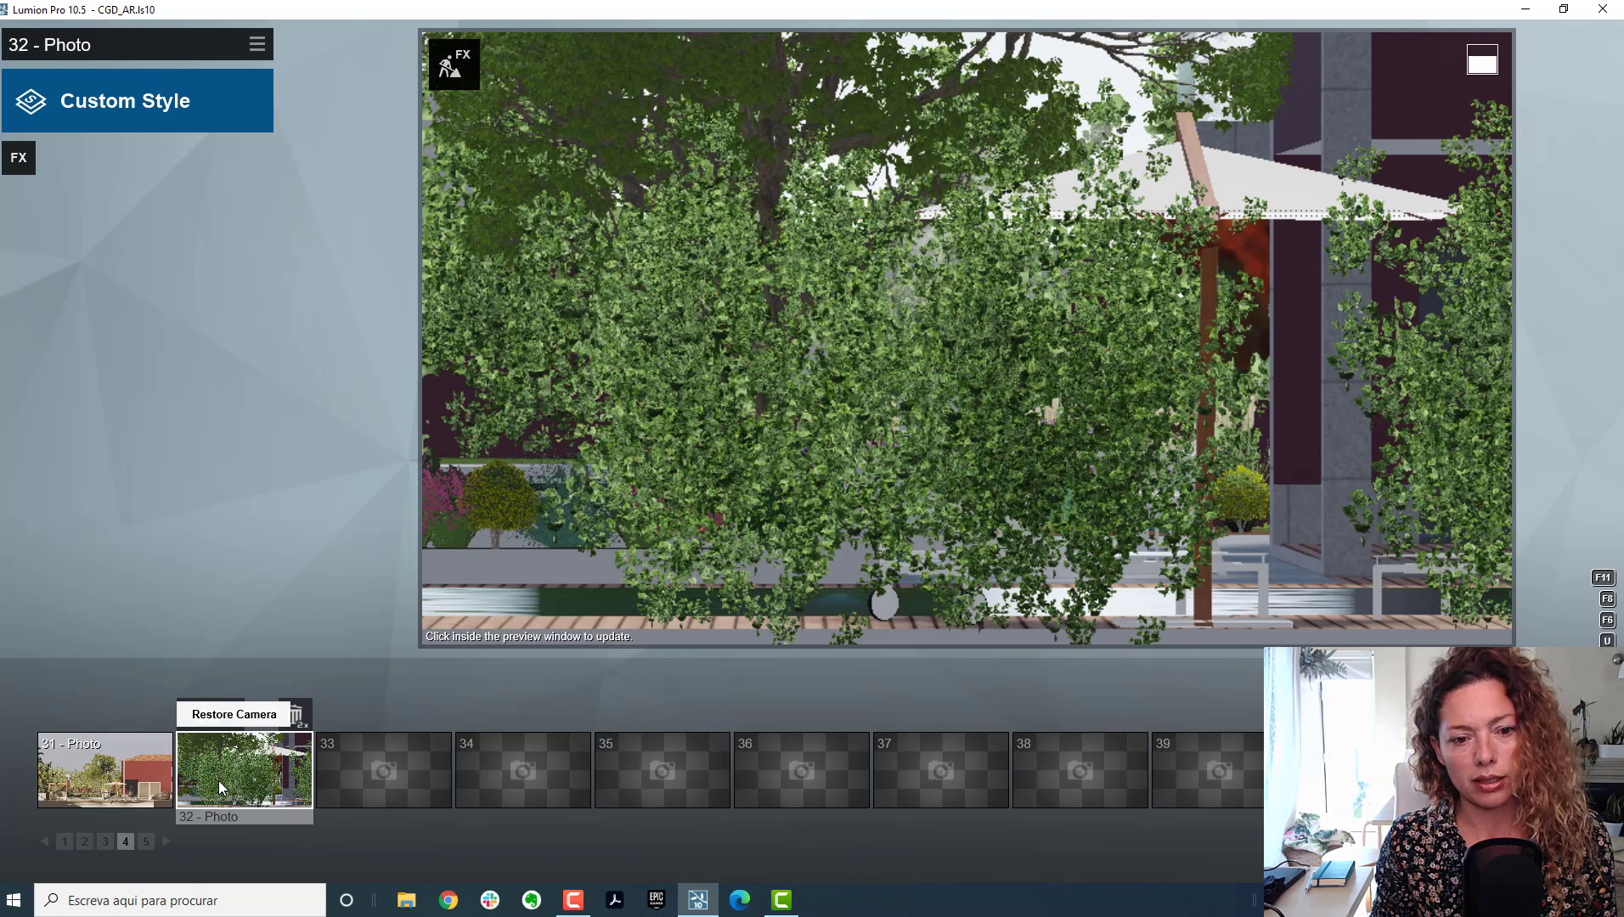
pyautogui.click(96, 783)
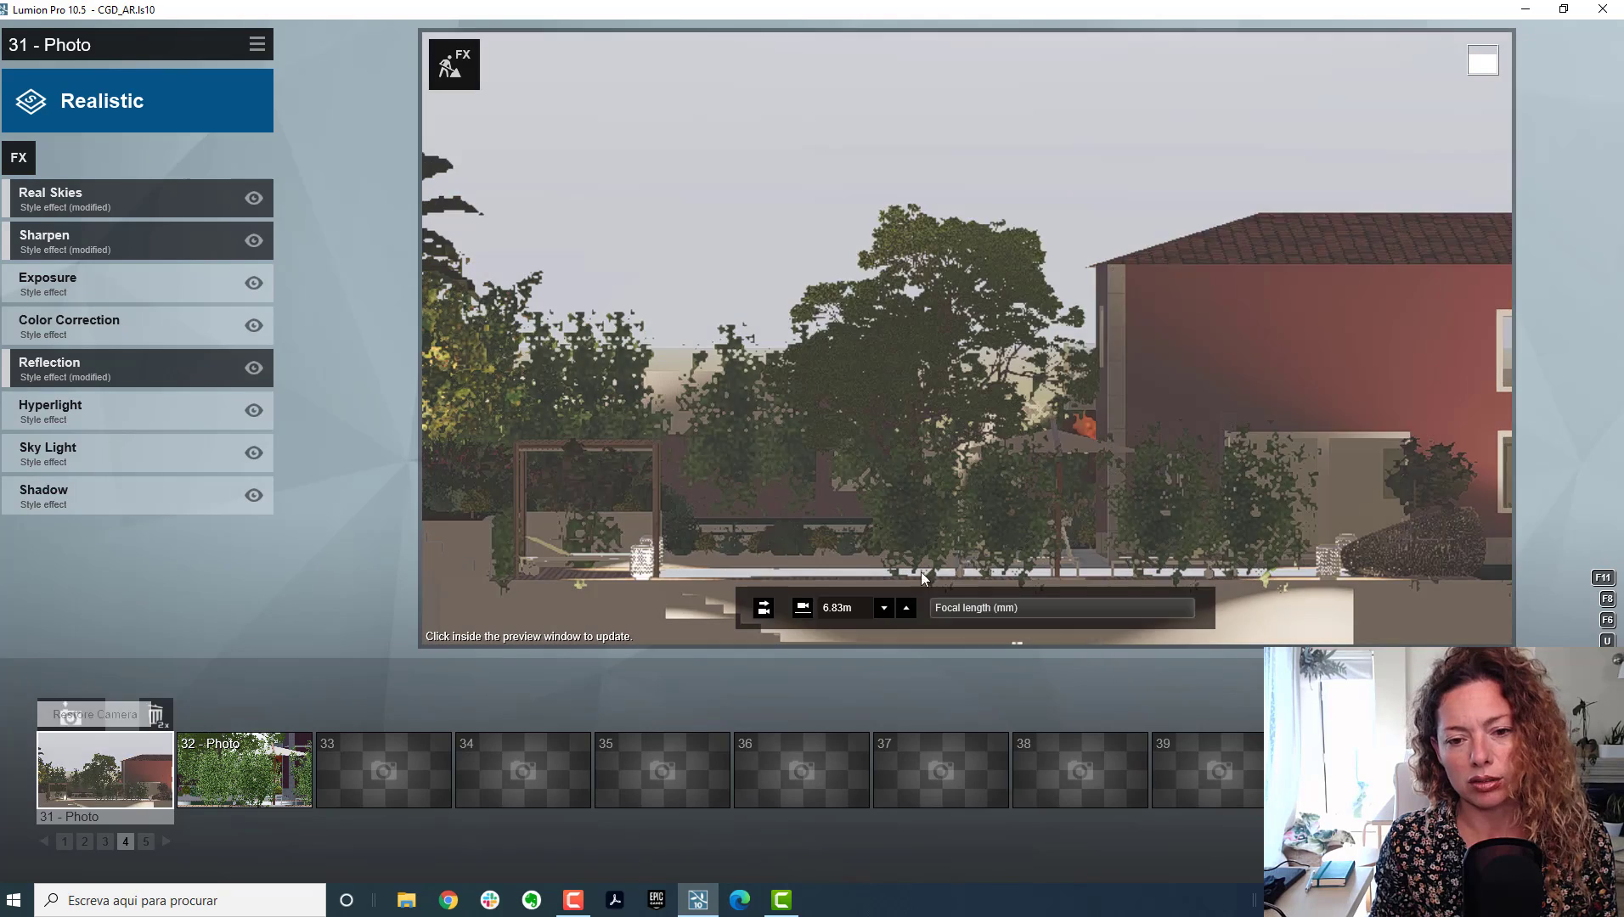
pyautogui.click(921, 572)
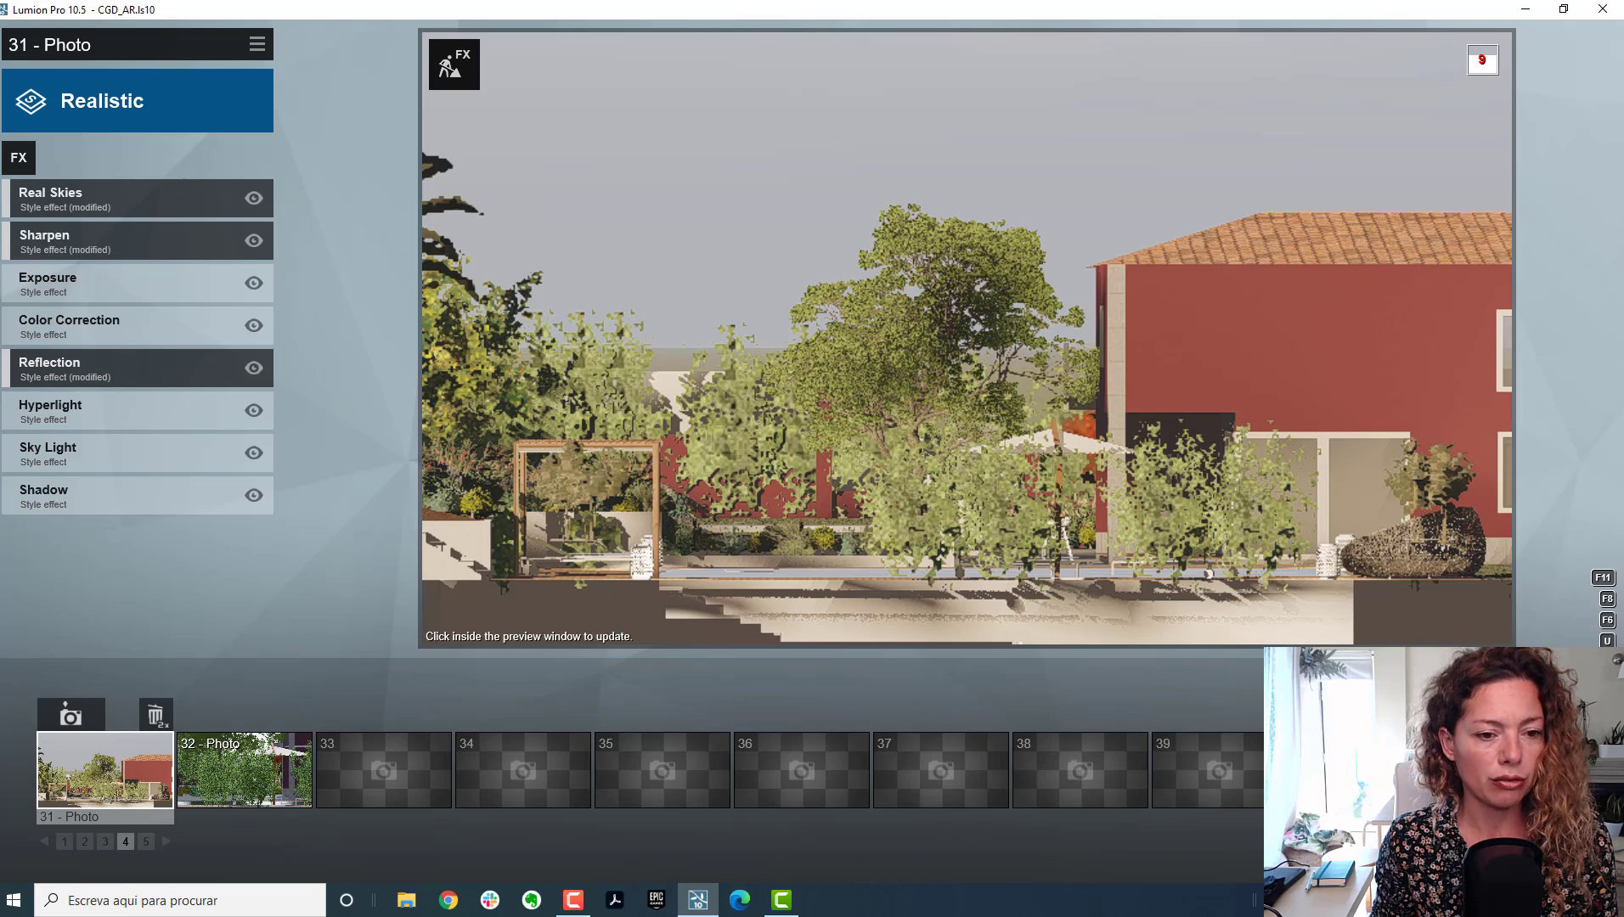
# Step: Hide Layer 4 again in the build scene, keeping Layer 1 as the active layer
pyautogui.click(1596, 849)
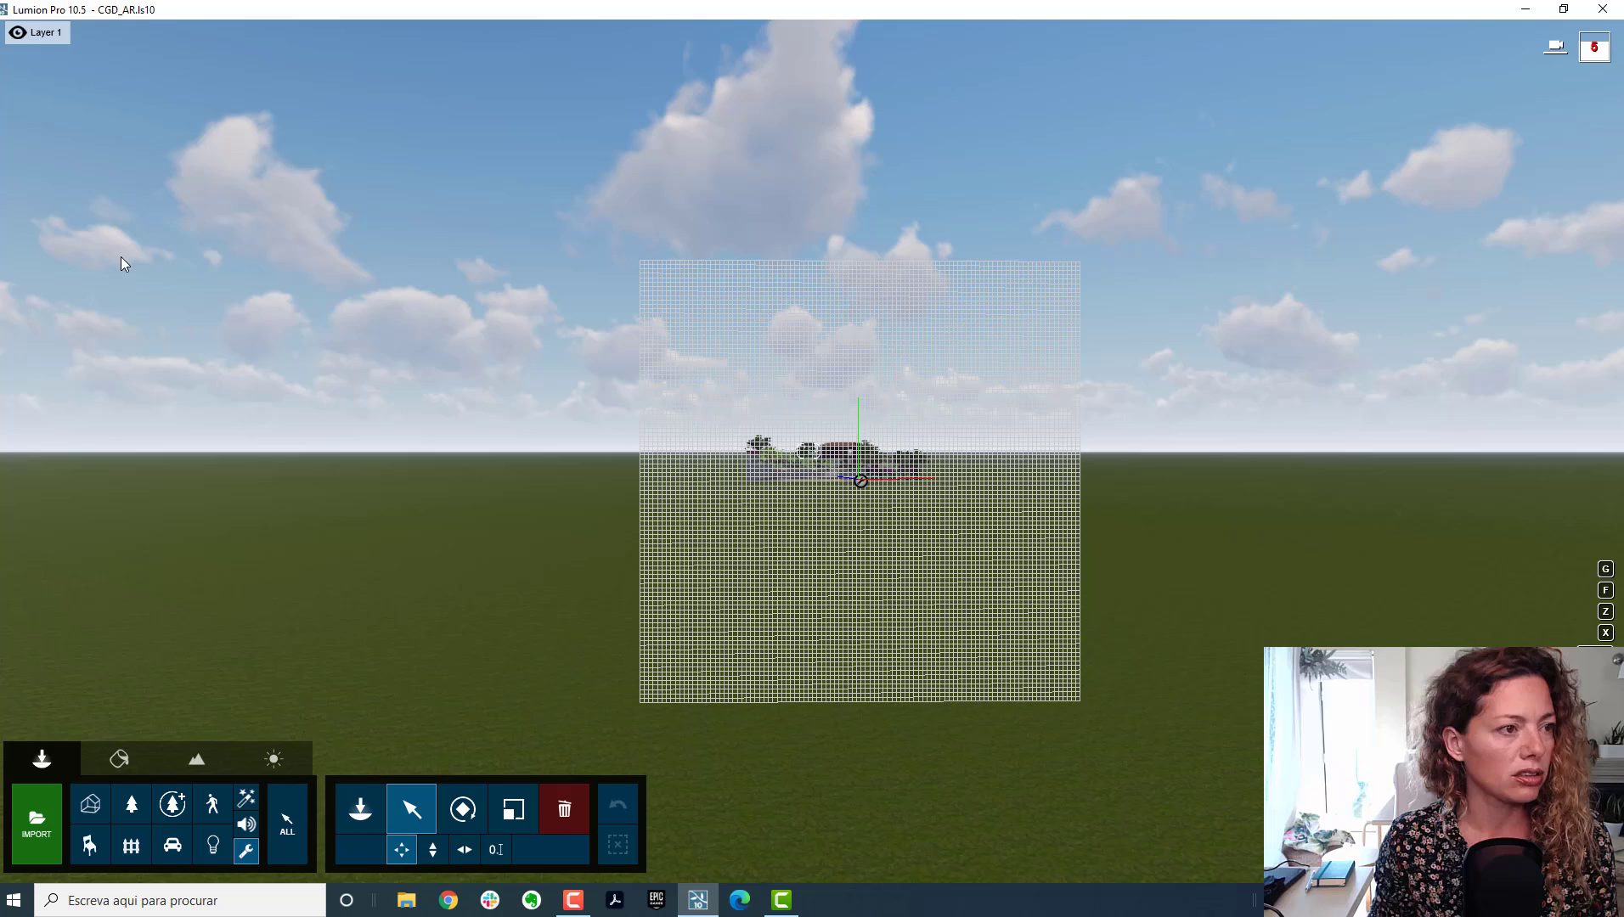
pyautogui.moveTo(157, 32)
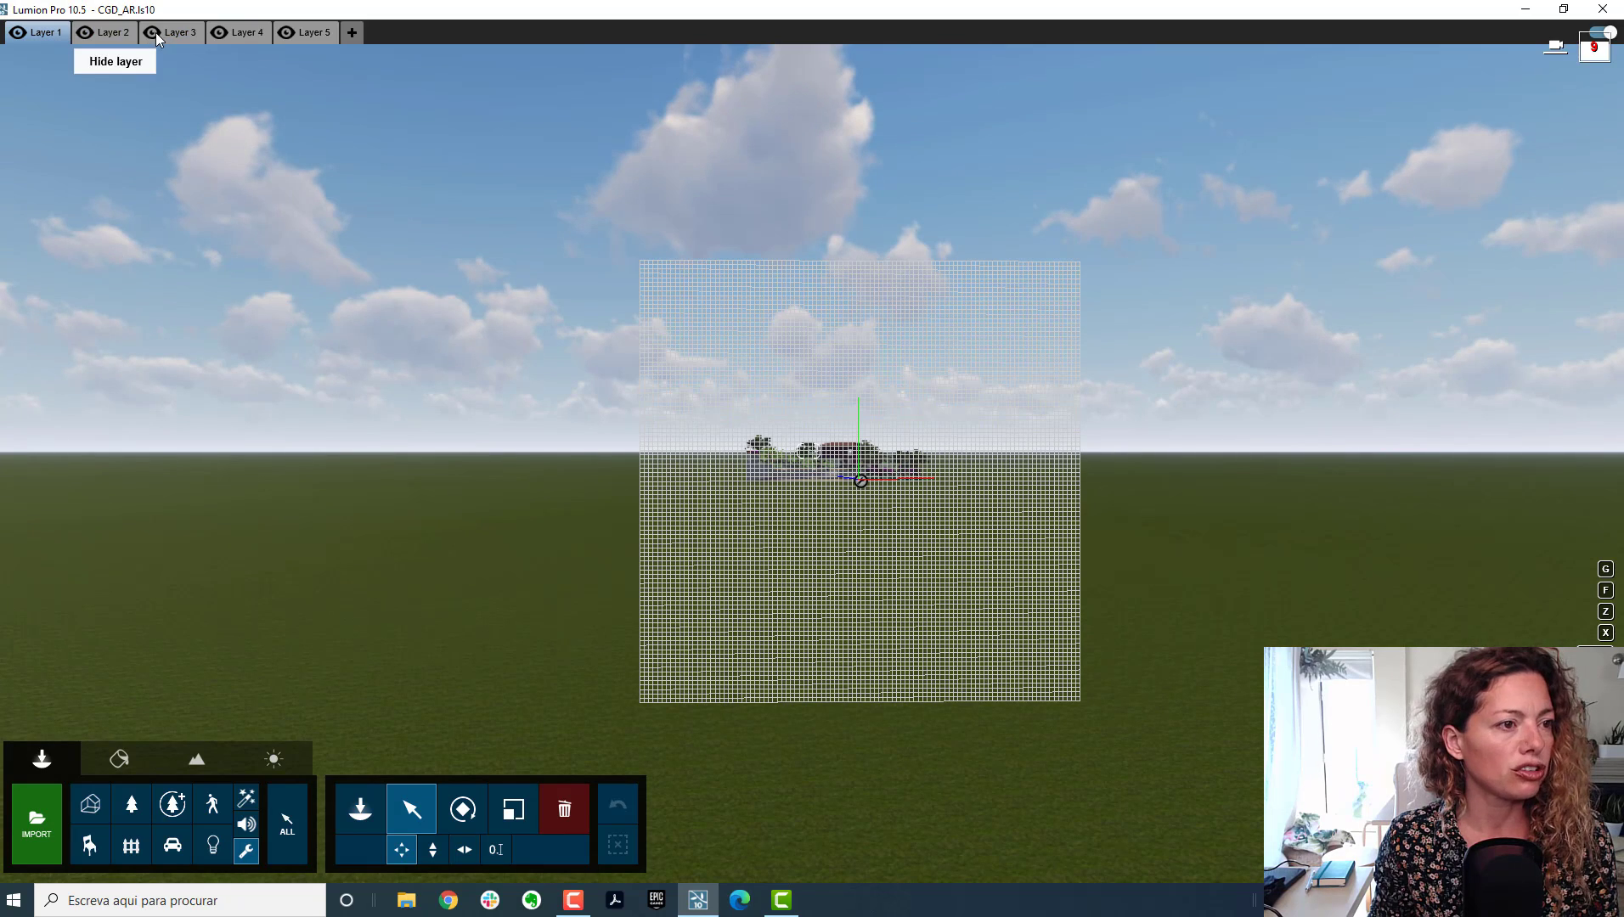
pyautogui.click(226, 34)
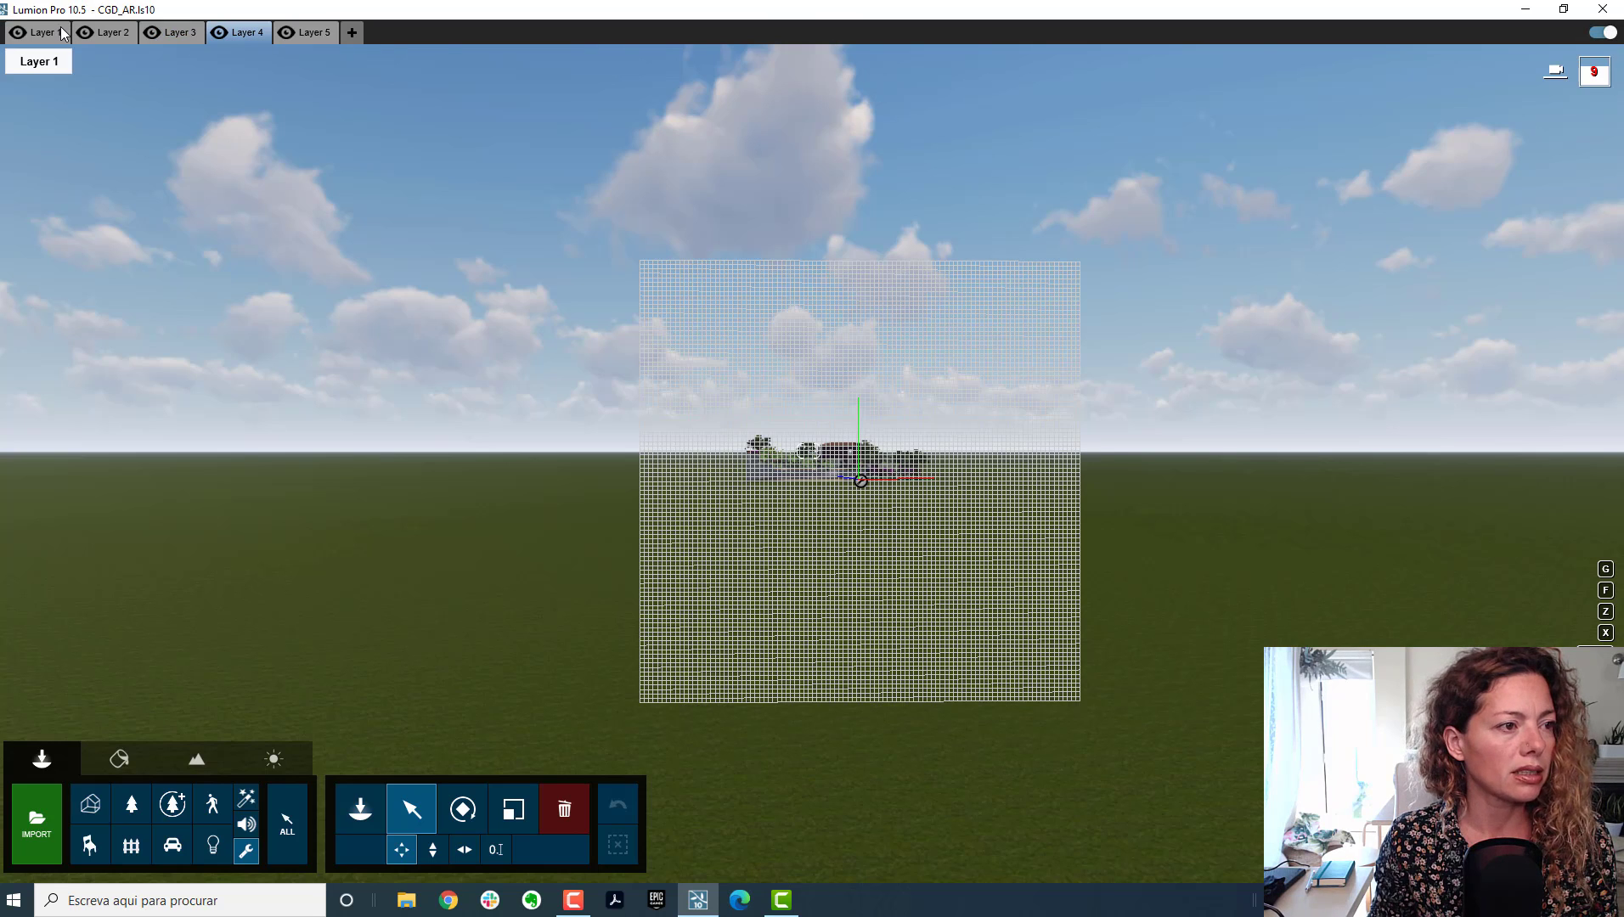
pyautogui.click(47, 34)
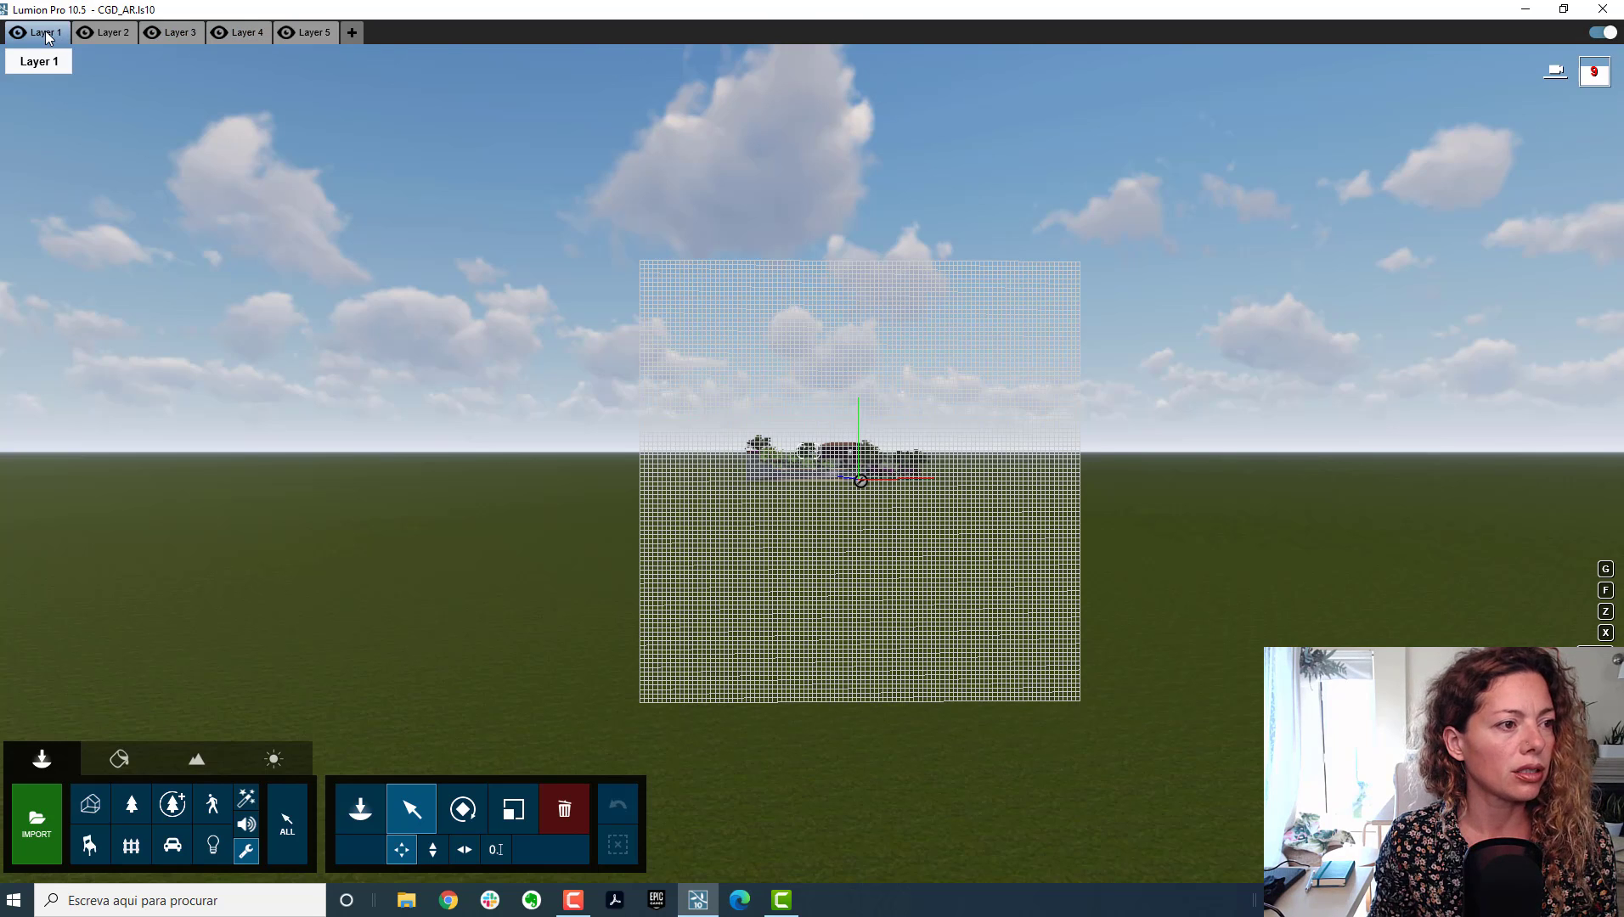
pyautogui.click(218, 31)
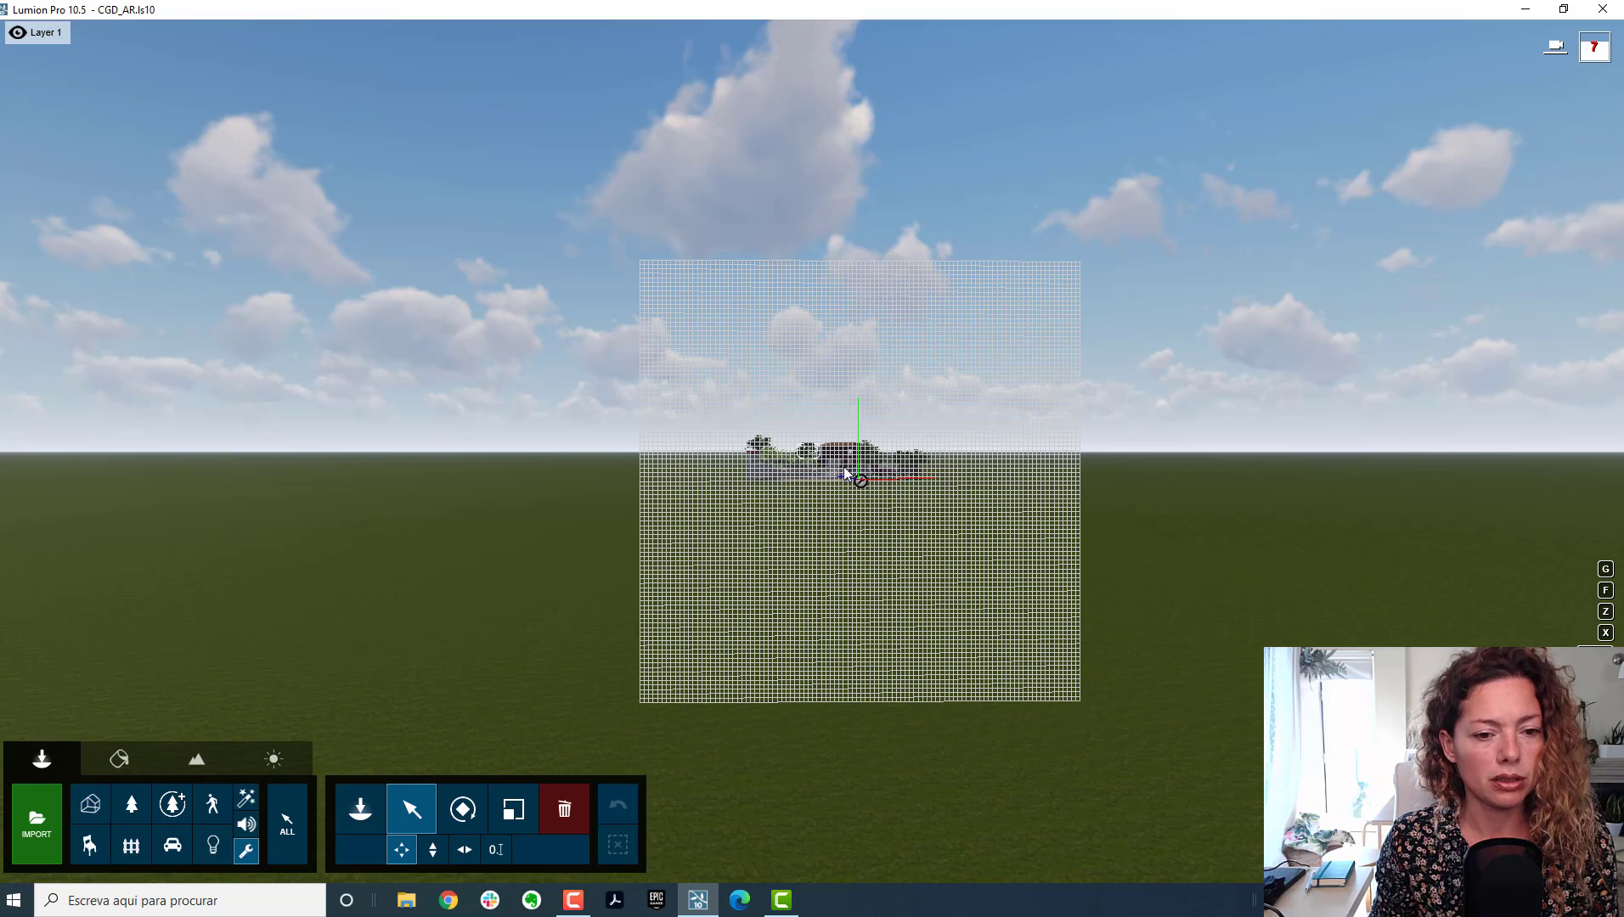
# Step: Fly through the clip plane in the build scene to examine the pool, terrace and house up close
pyautogui.press('w')
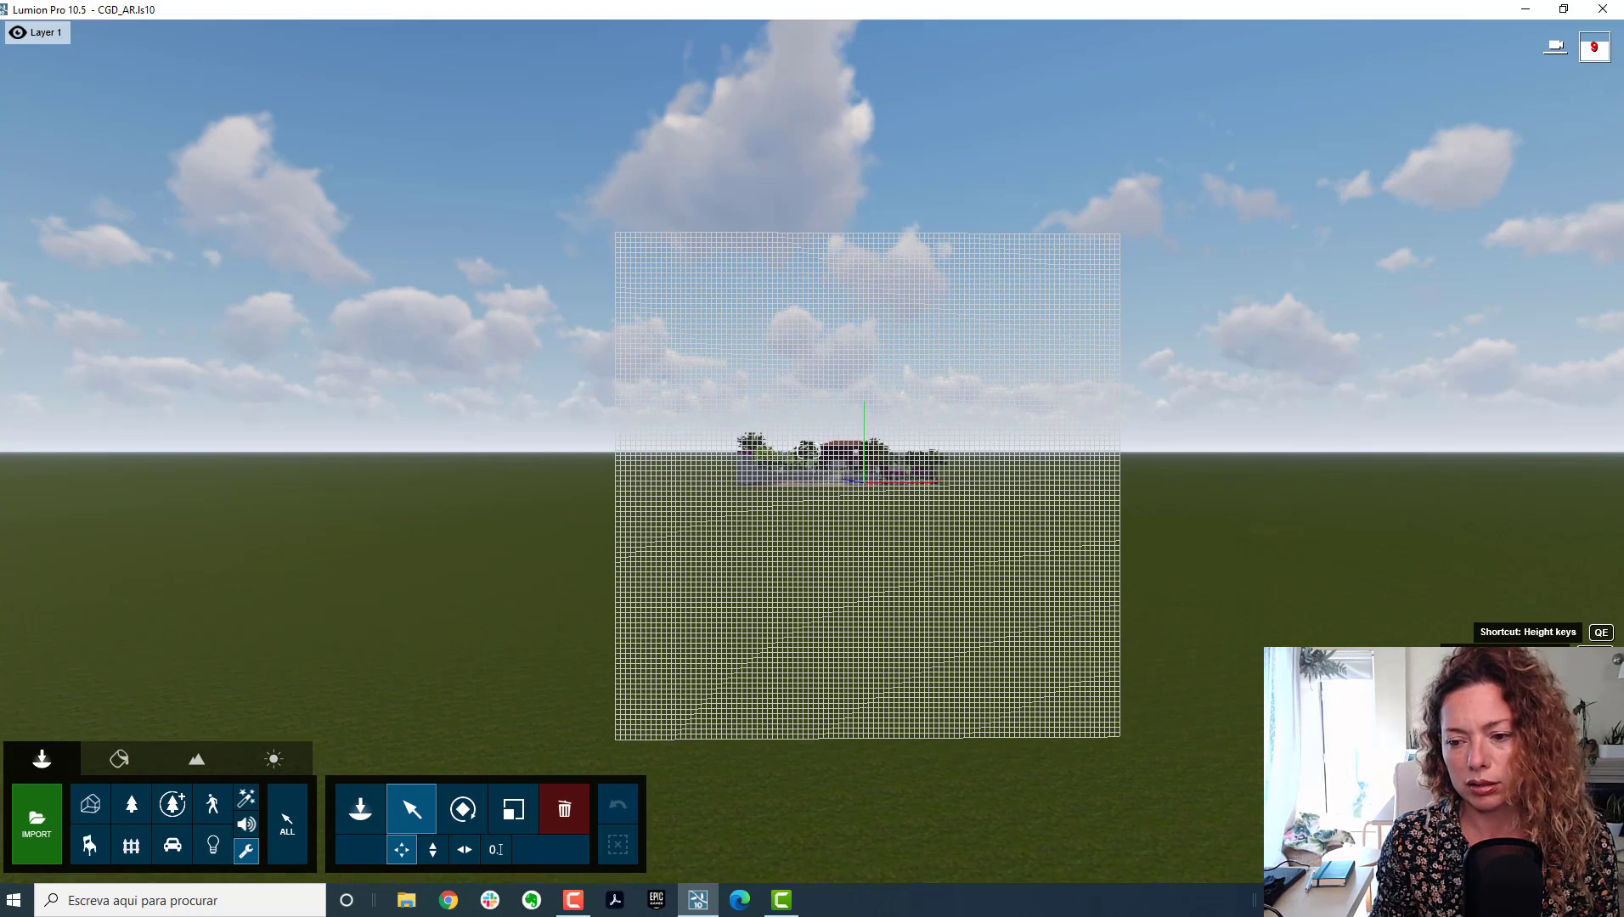
pyautogui.scroll(3, 853, 540)
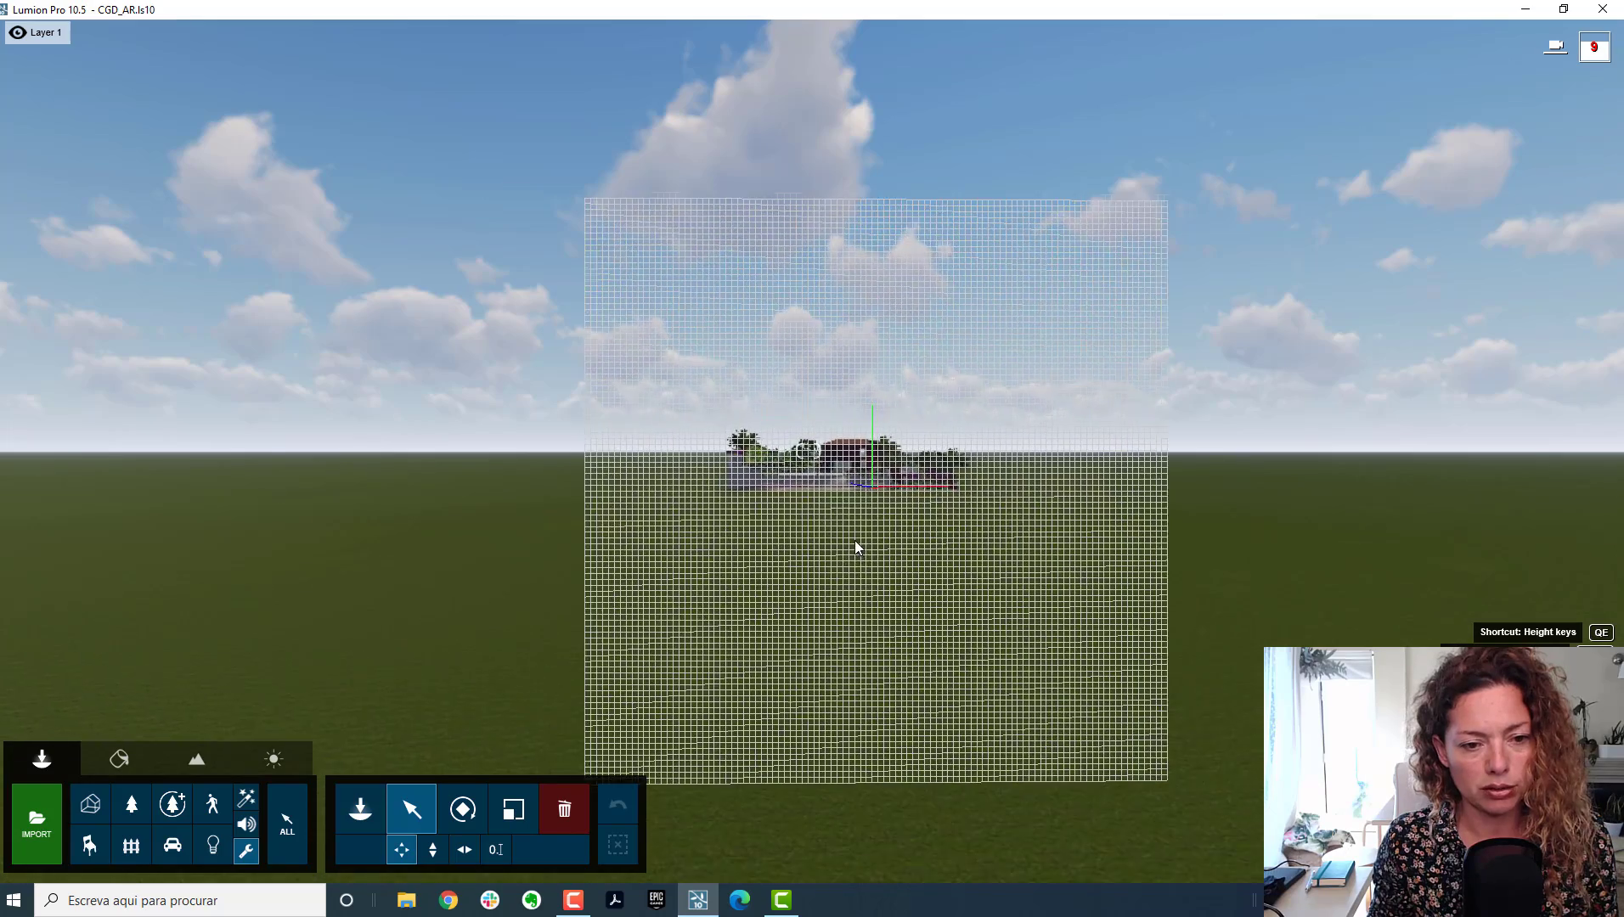
pyautogui.scroll(3, 853, 539)
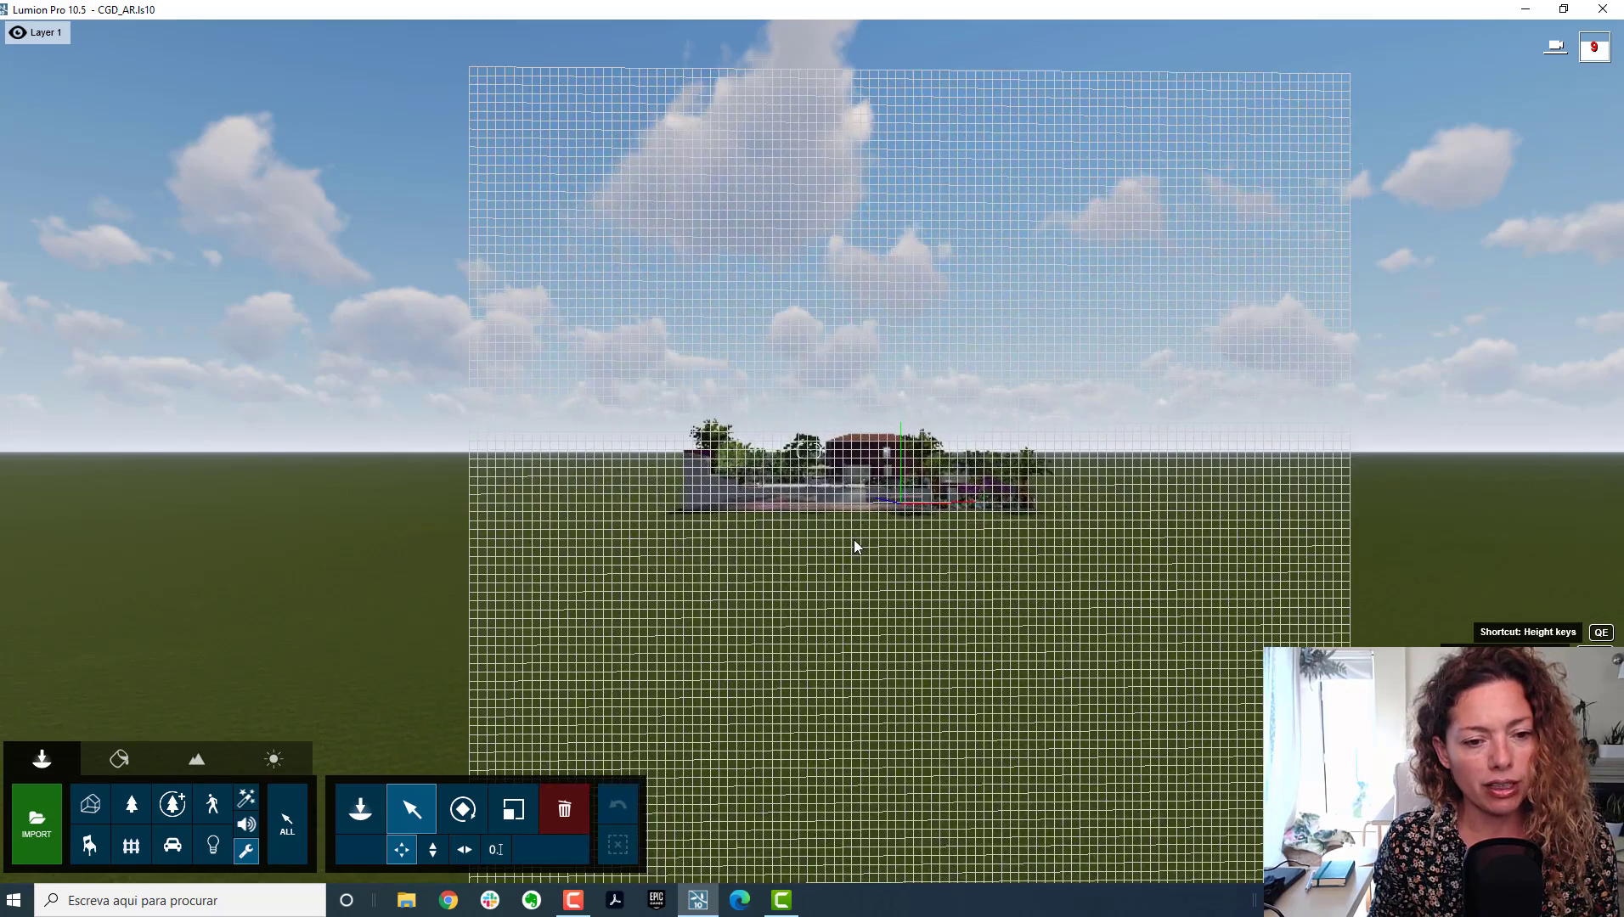
pyautogui.scroll(4, 851, 539)
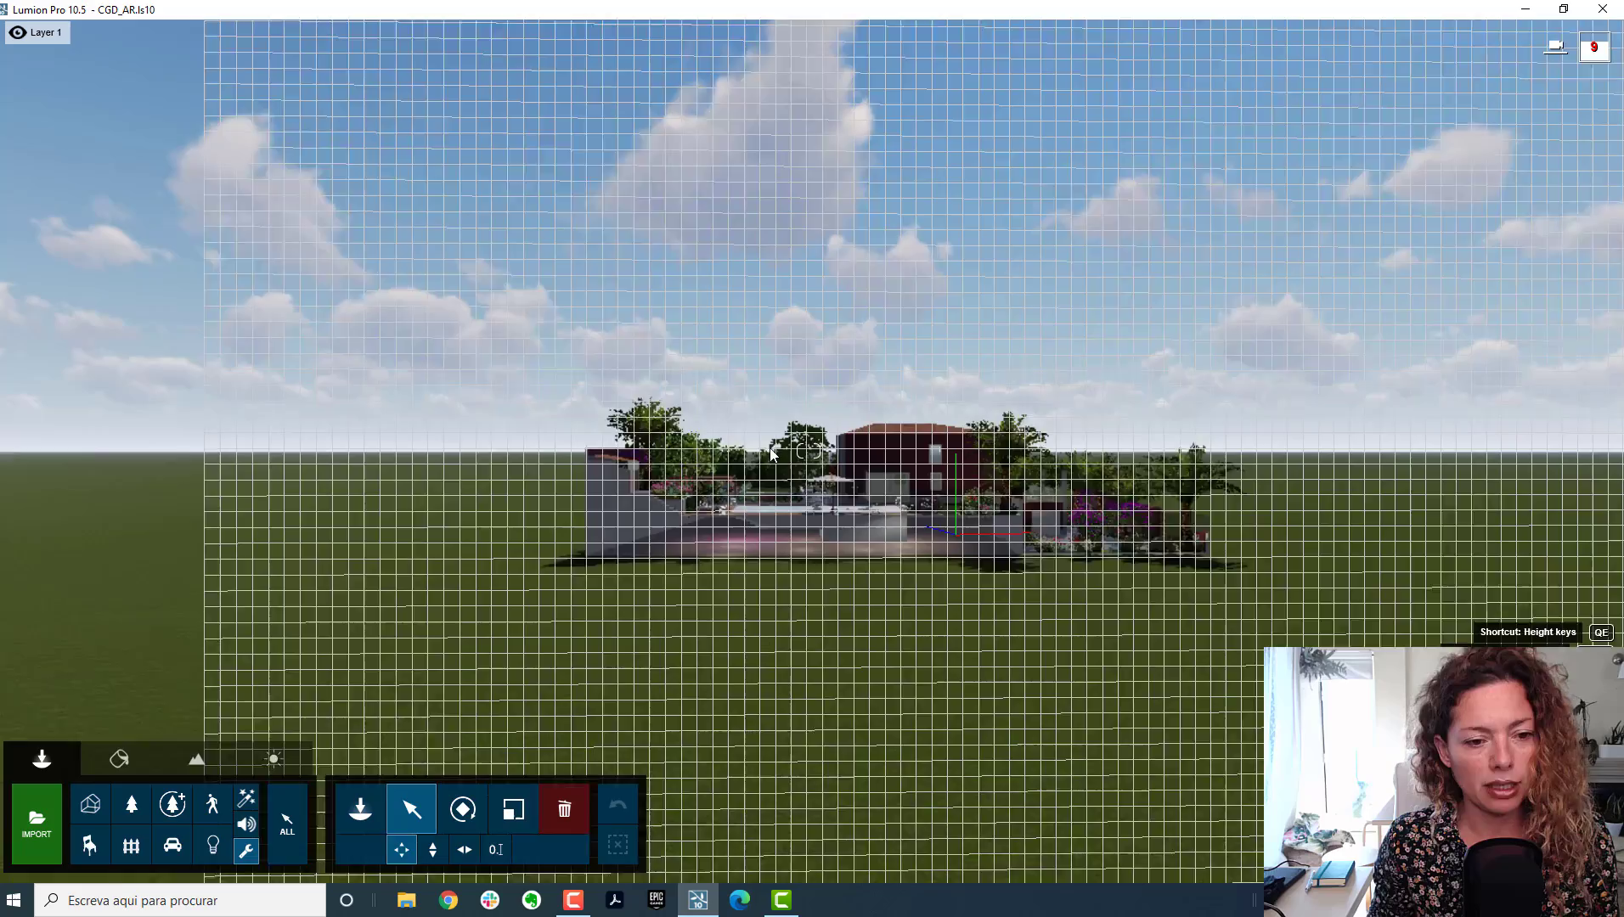
pyautogui.scroll(5, 784, 562)
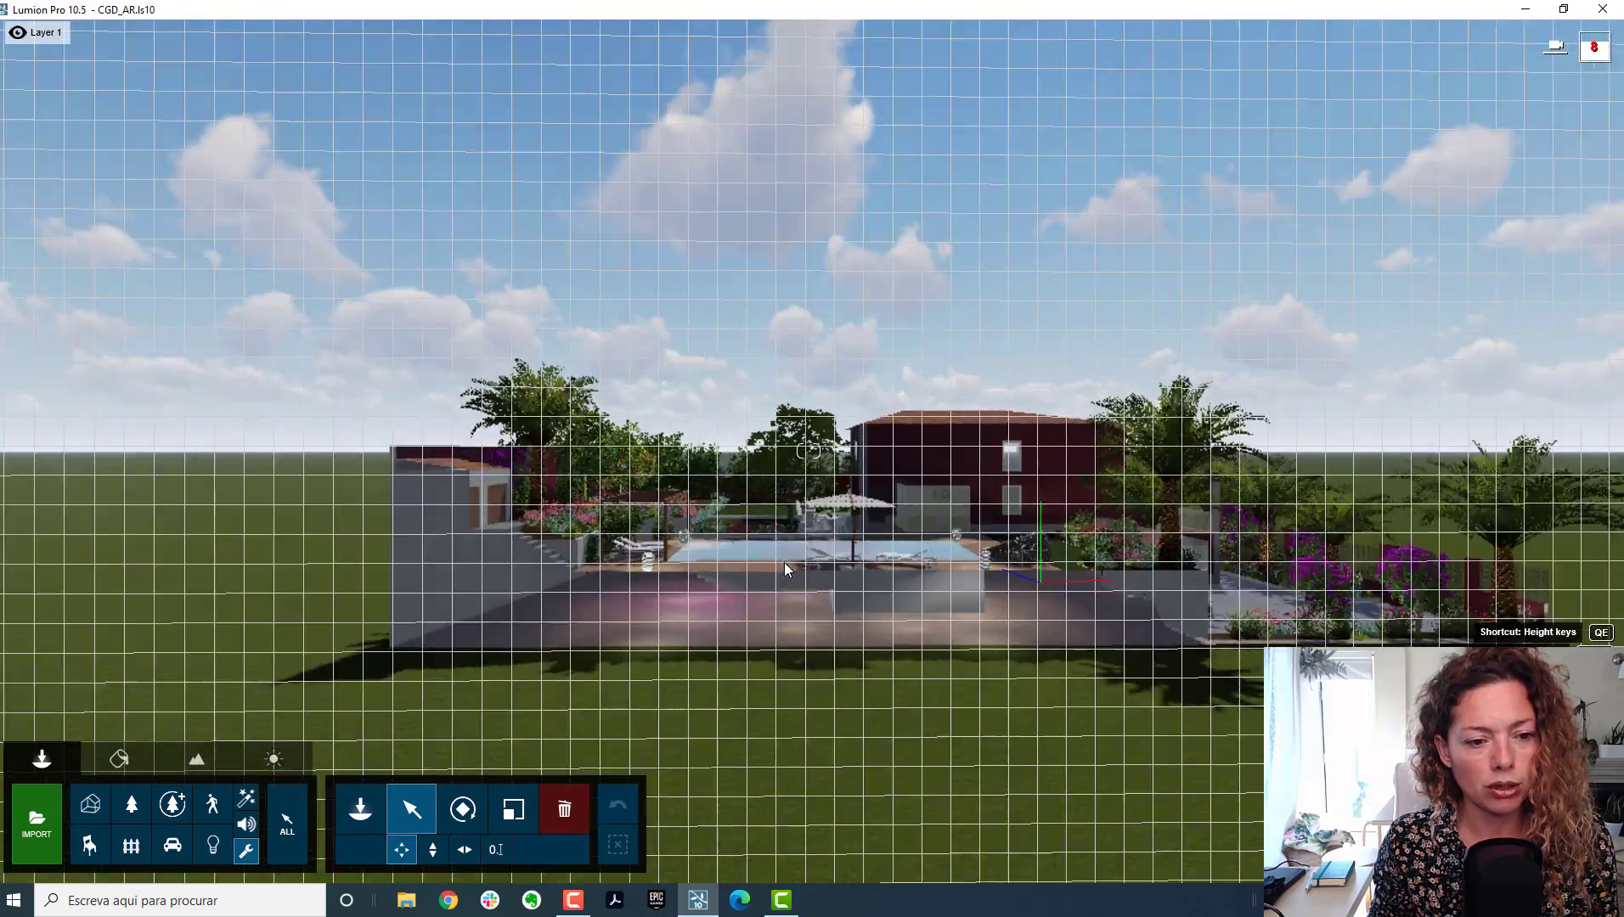
pyautogui.scroll(5, 784, 563)
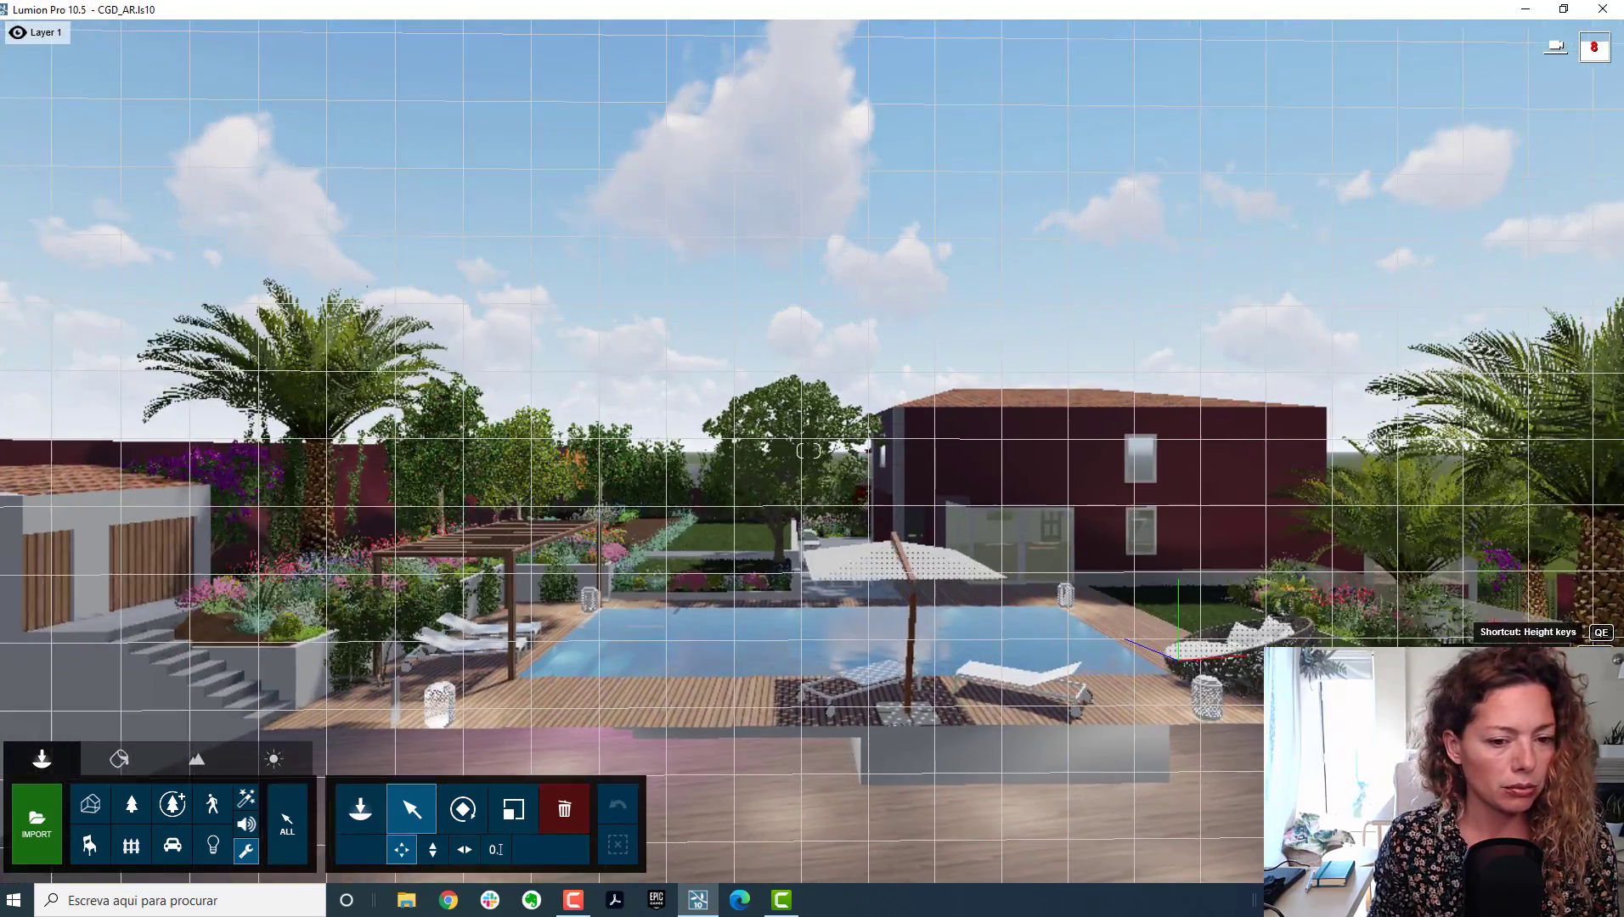
pyautogui.scroll(6, 784, 562)
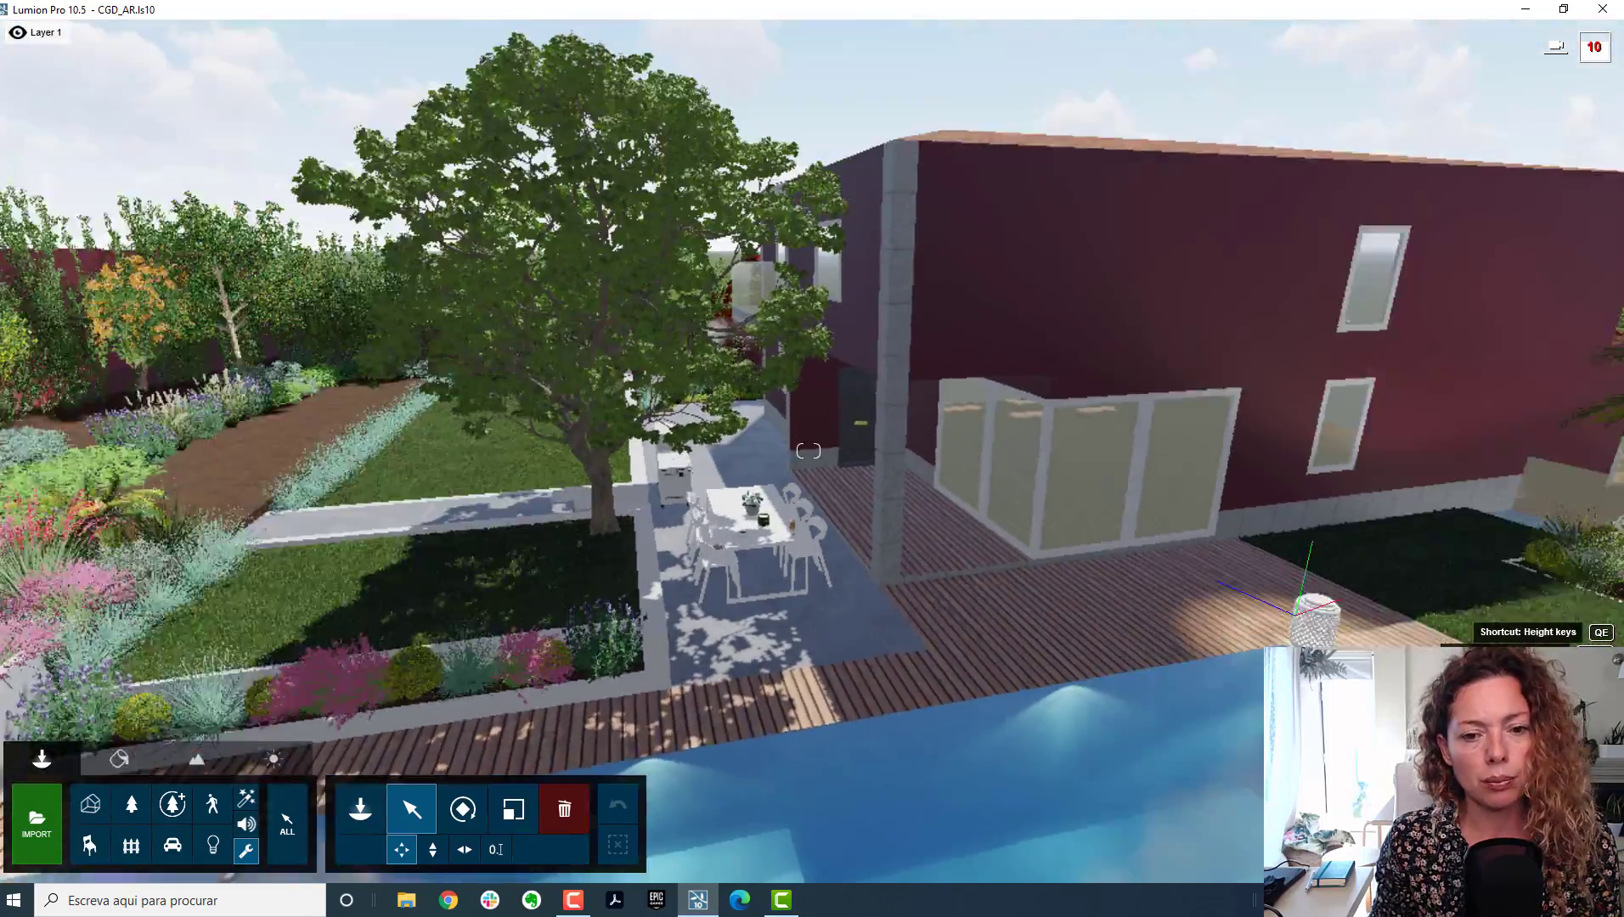
pyautogui.moveTo(807, 451); pyautogui.dragTo(927, 451, button='right')
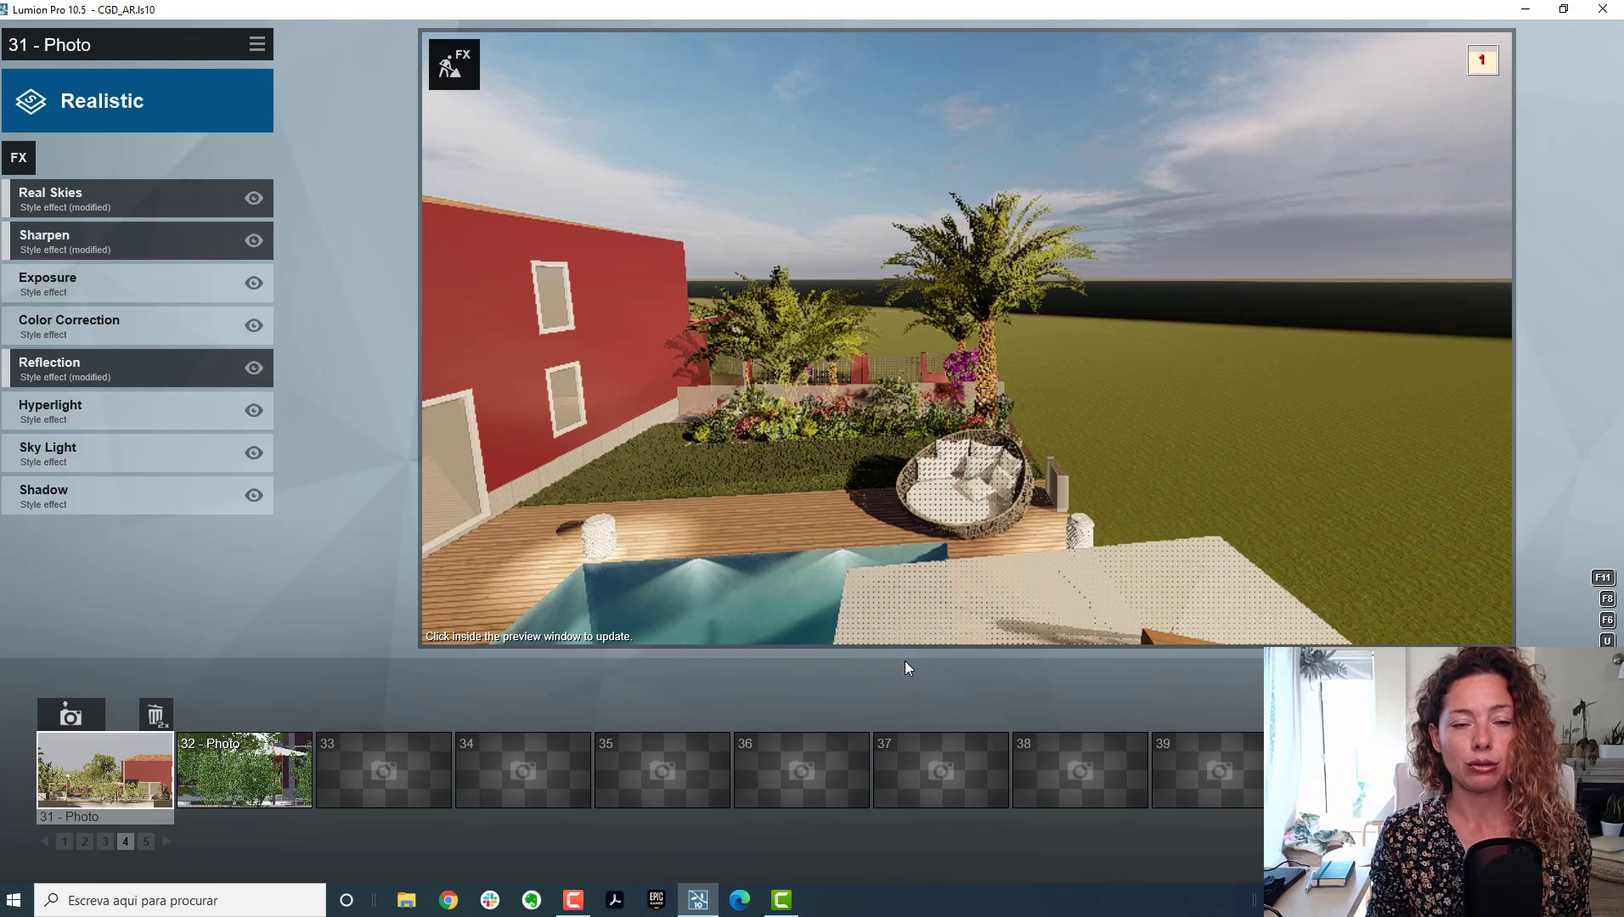
# Step: Restore the stored camera view of photo 31
pyautogui.click(126, 793)
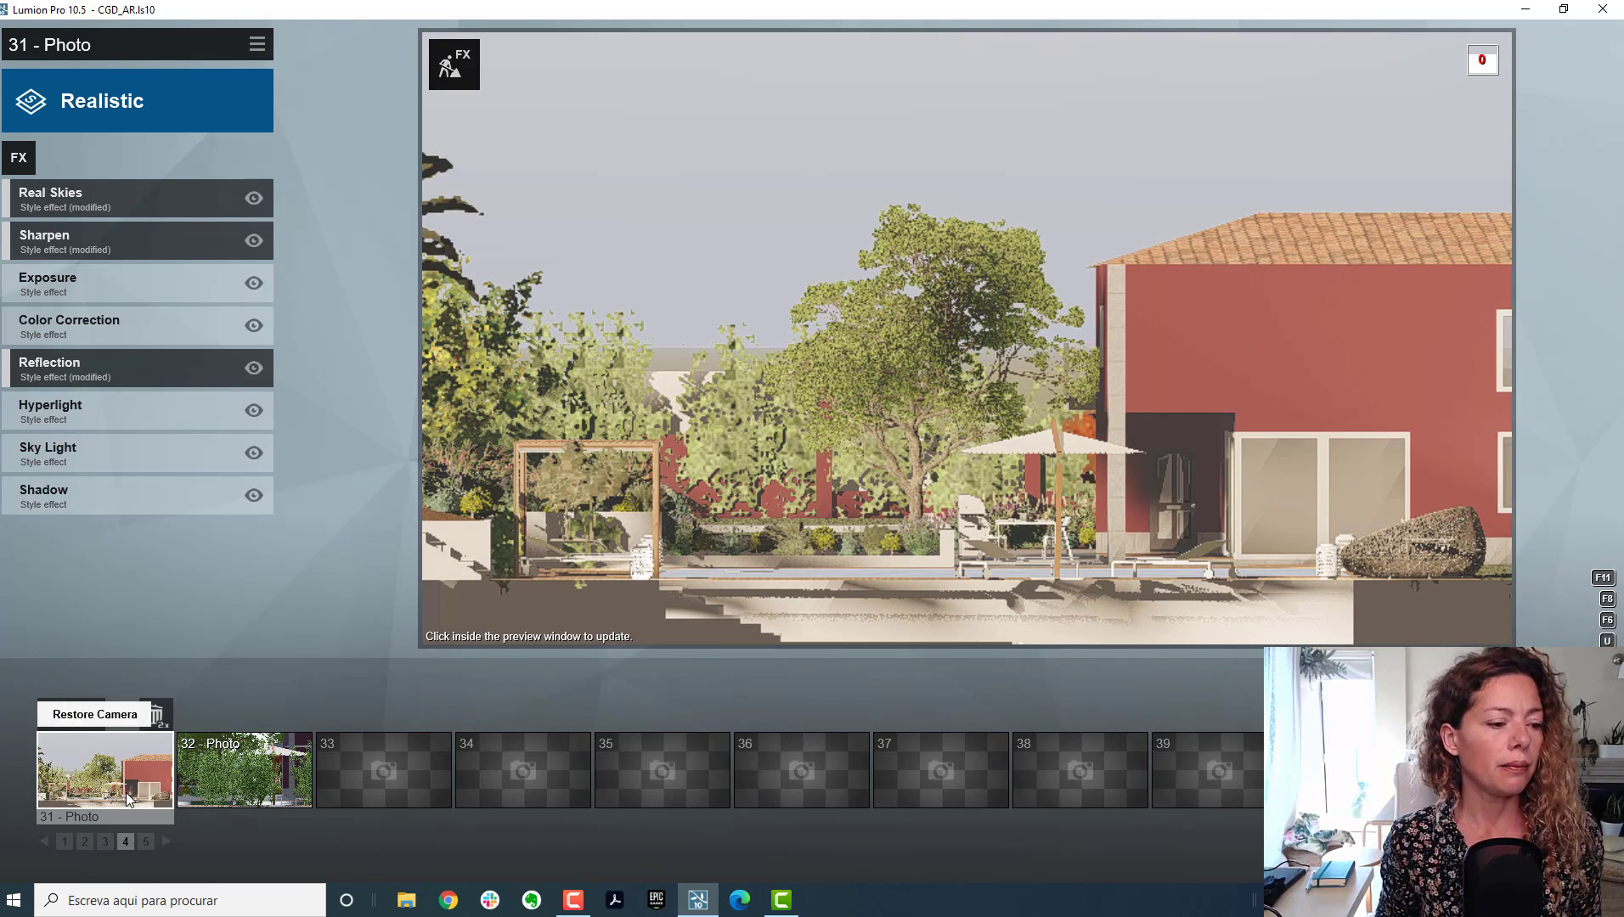
pyautogui.click(125, 793)
pyautogui.click(126, 794)
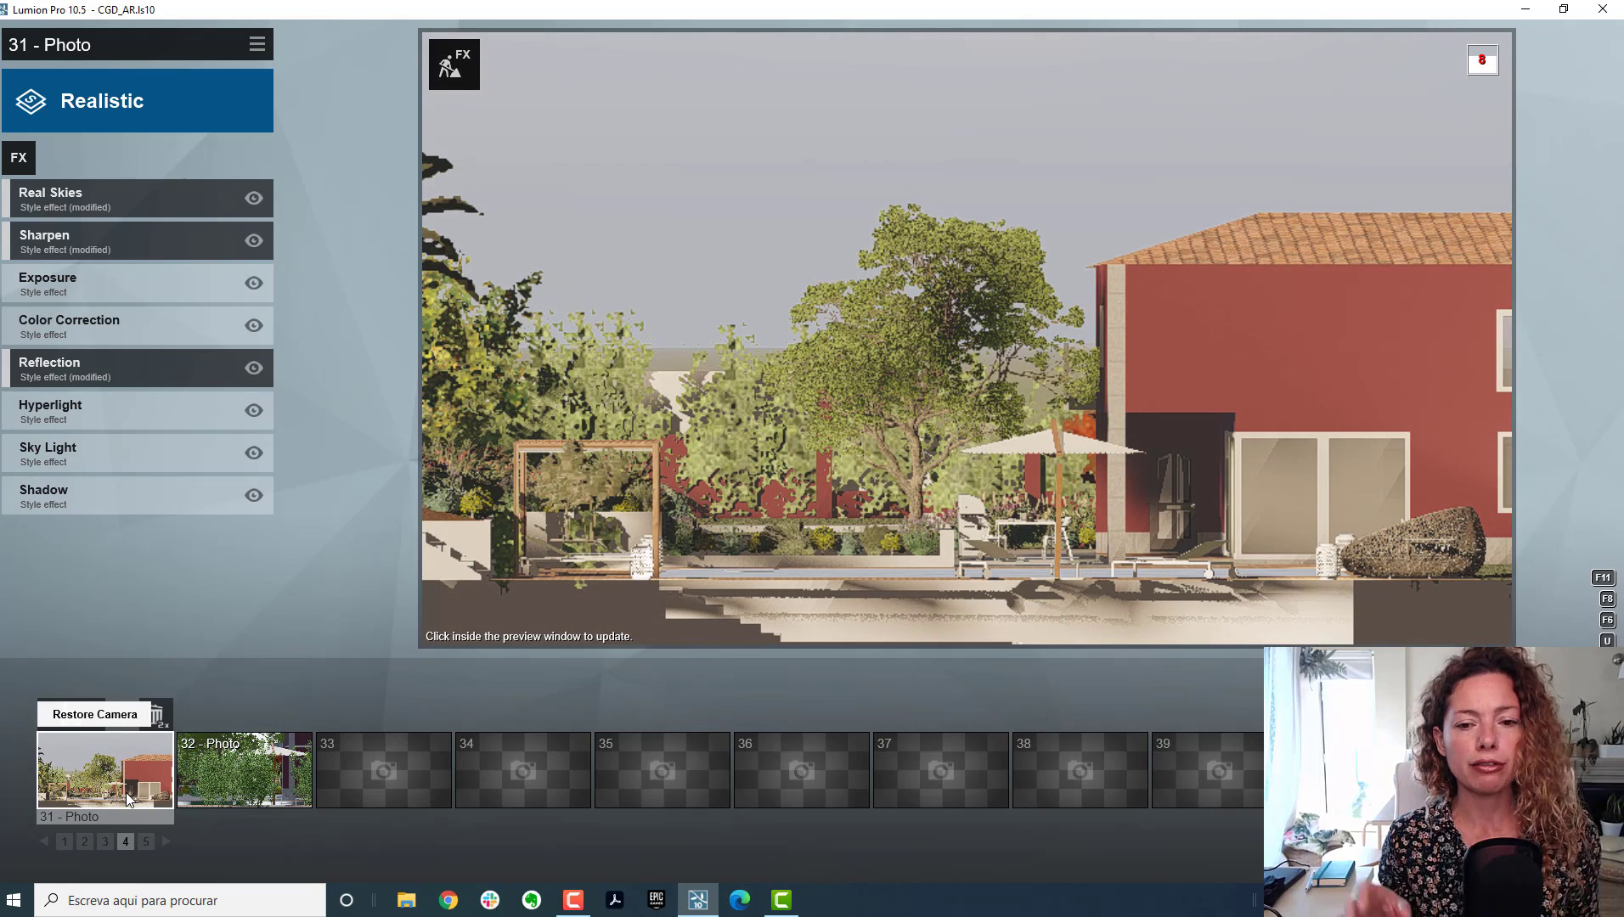